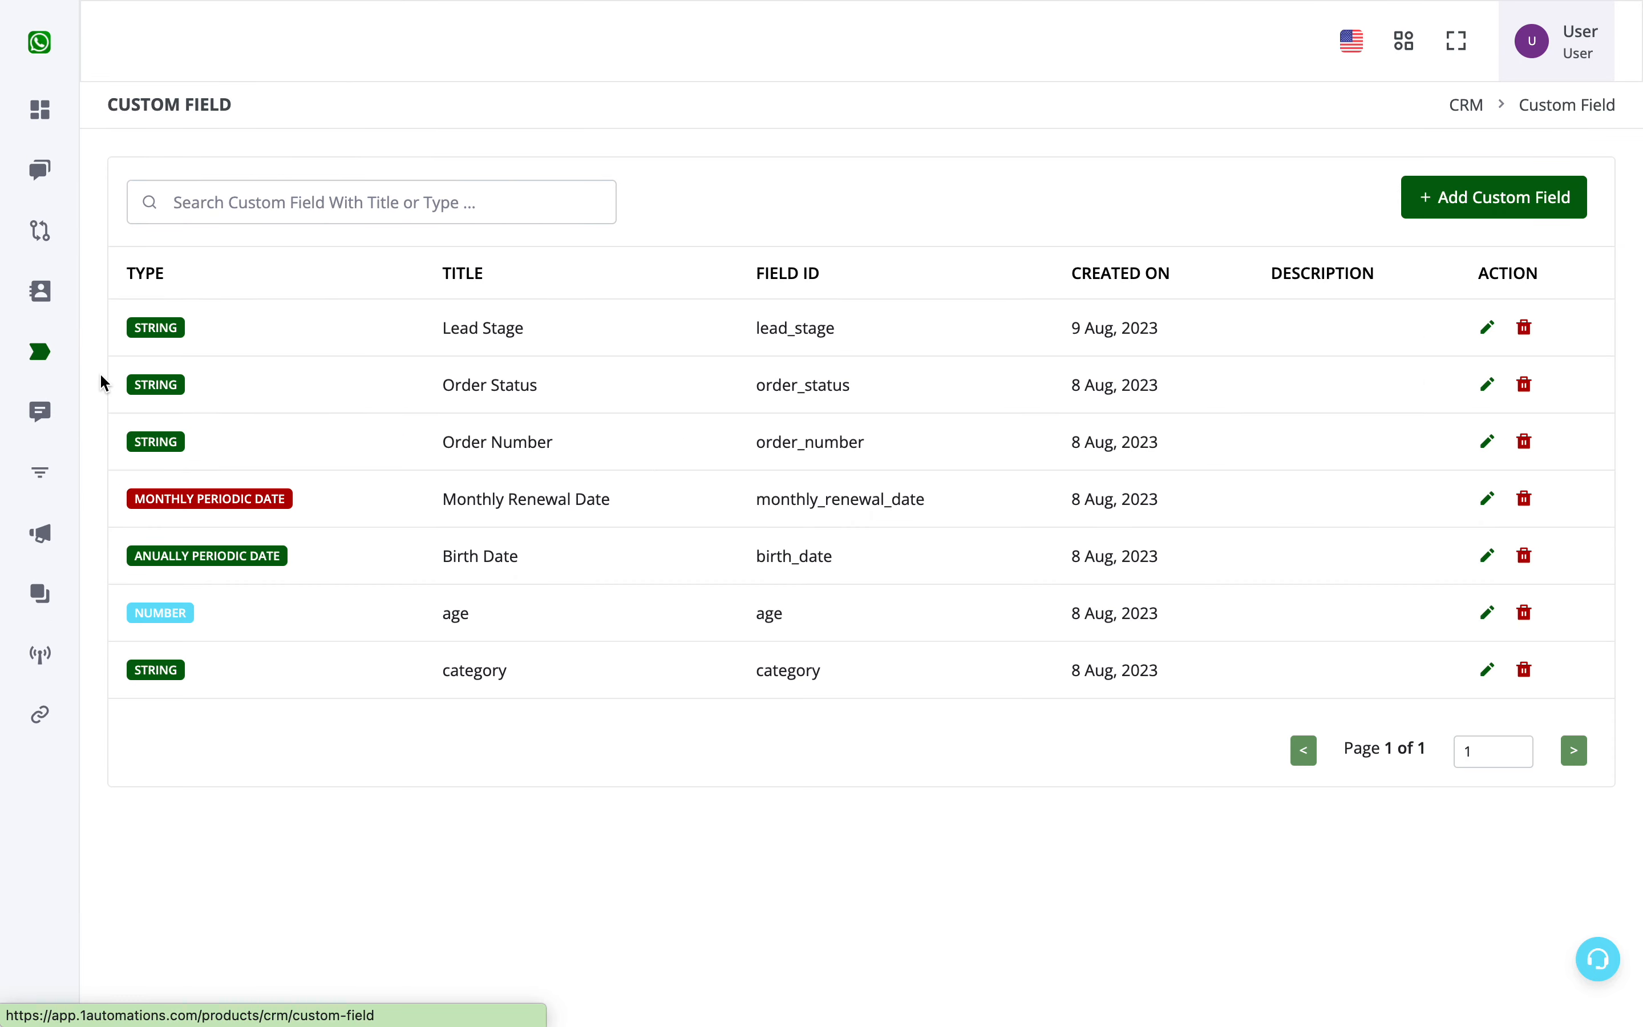
- Create a new workflow in the Automation Builder and name it drip 1
drag(546, 330, 443, 334)
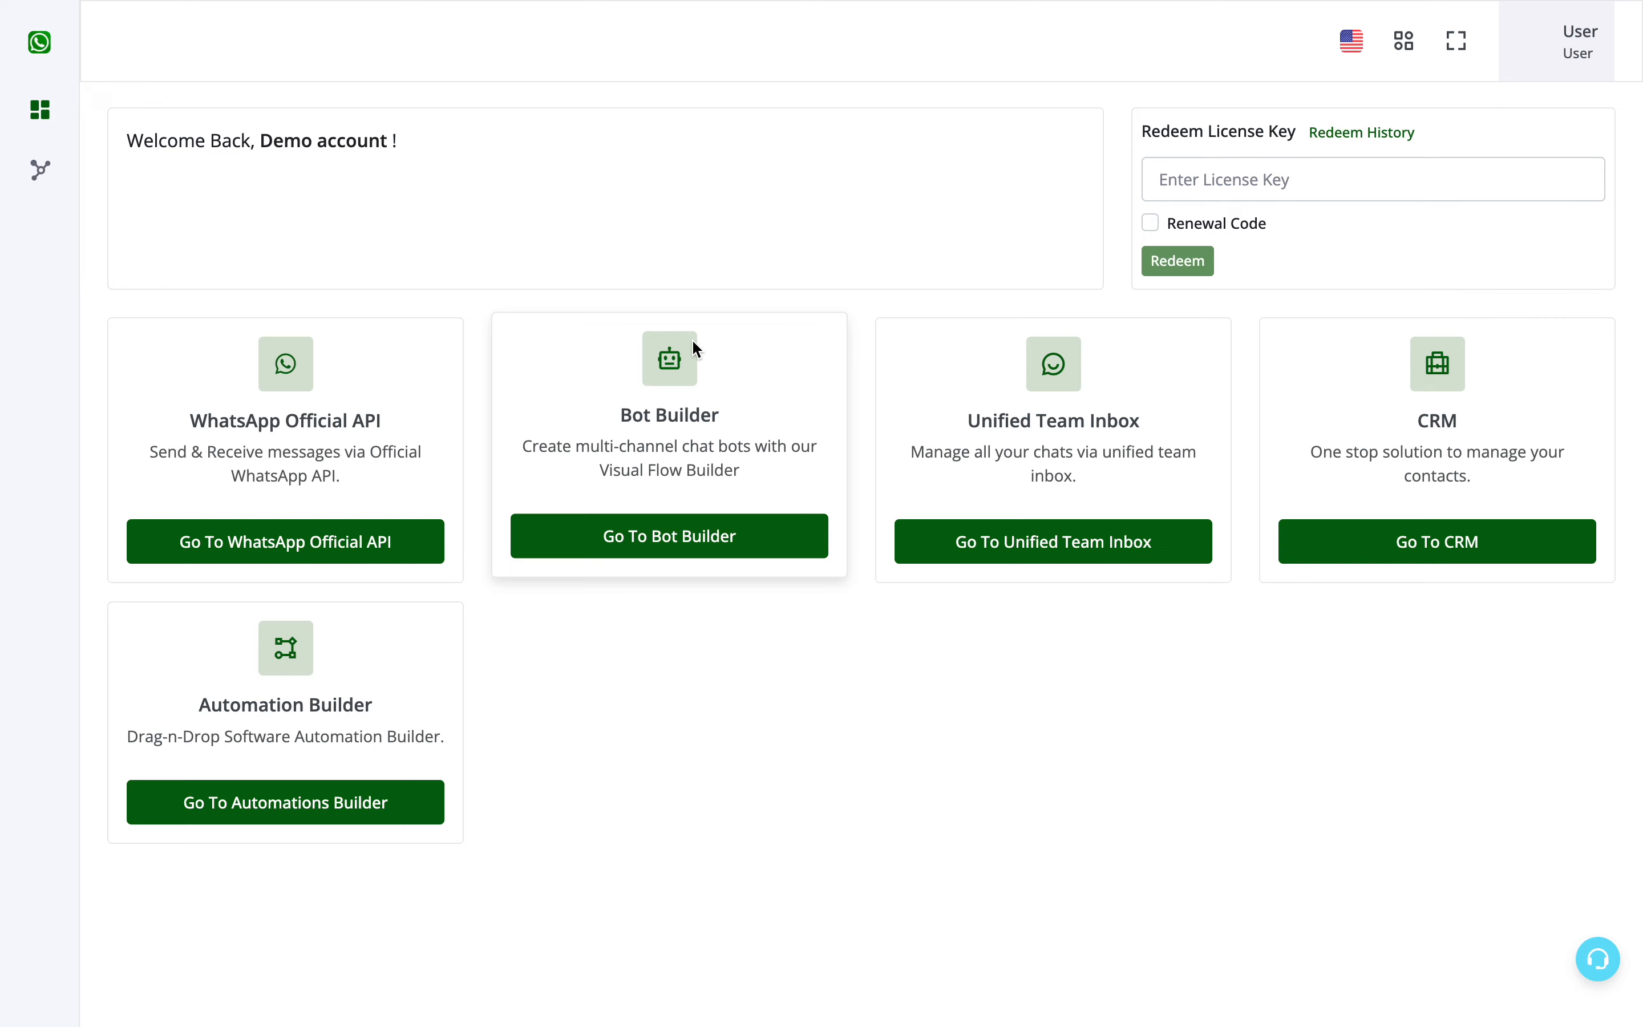
drag(210, 695, 411, 695)
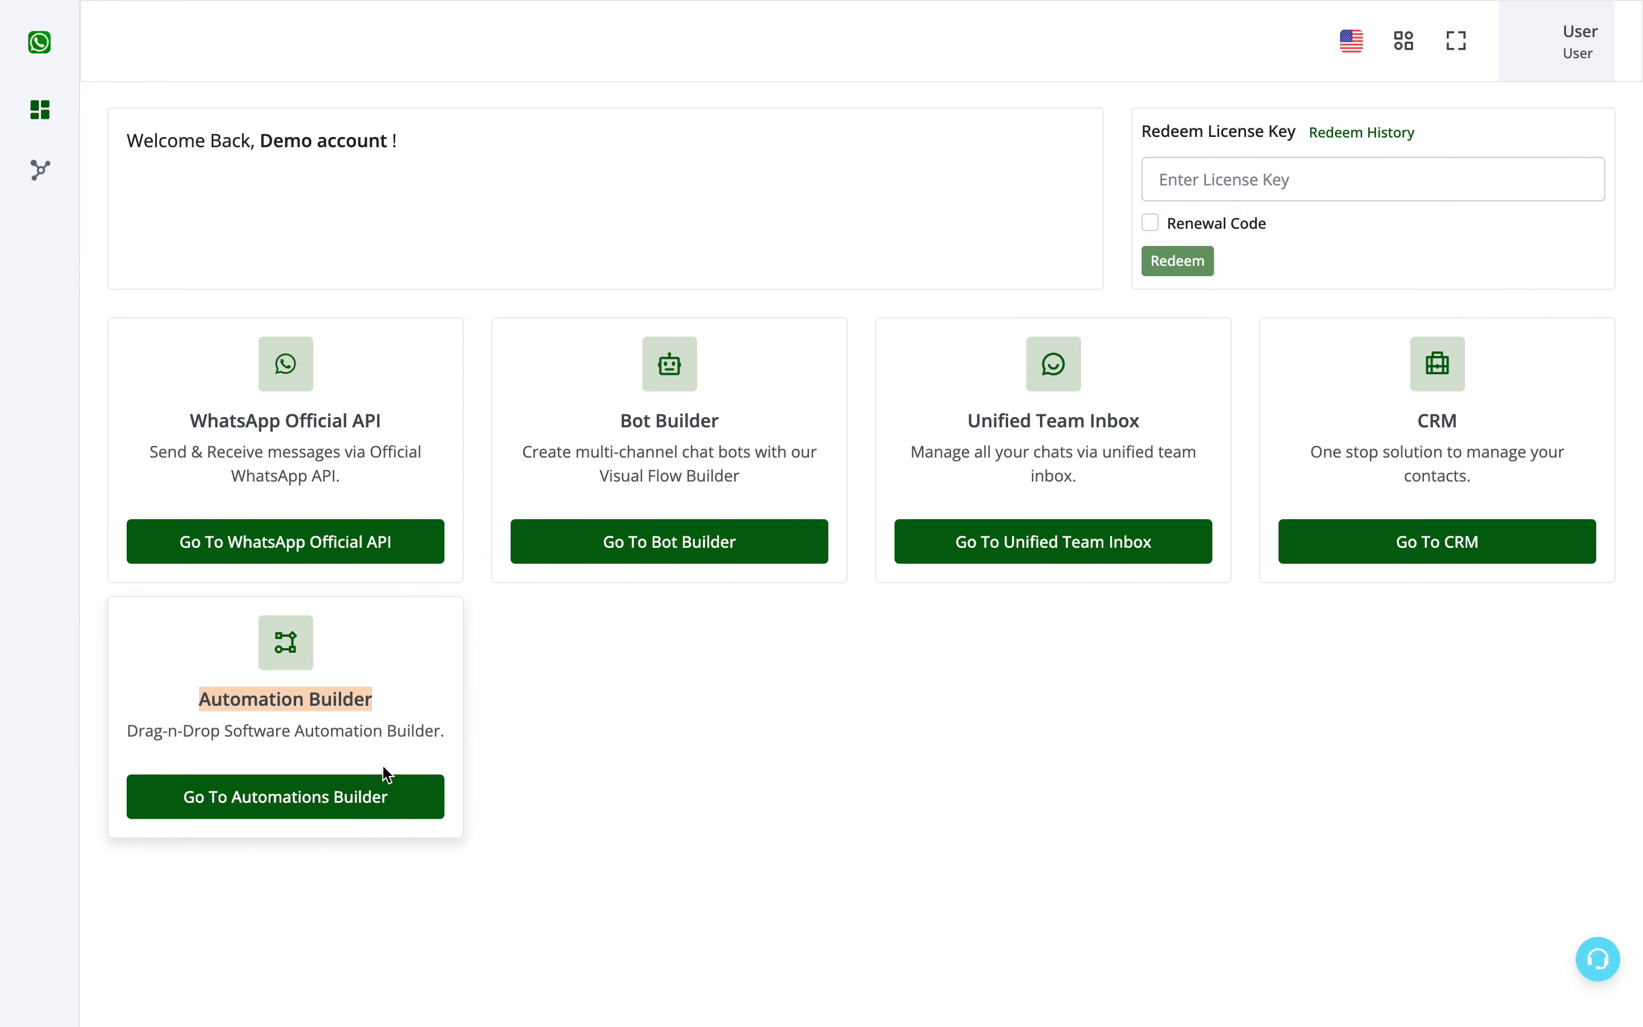
click(383, 781)
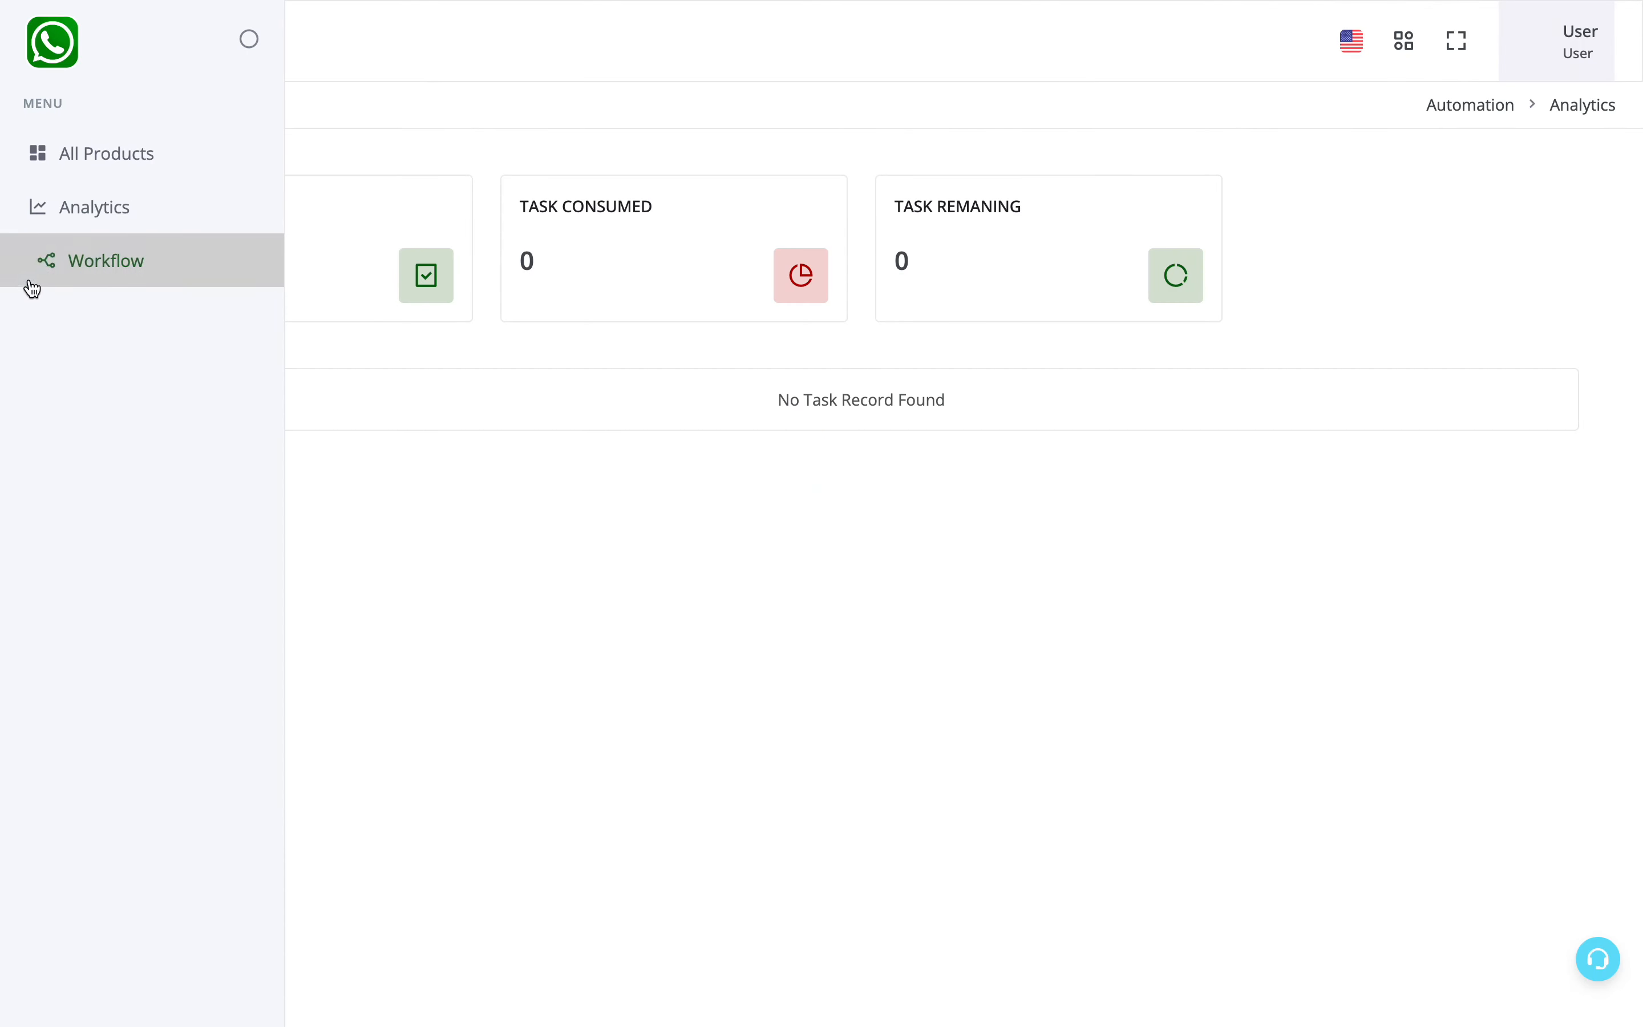
click(49, 257)
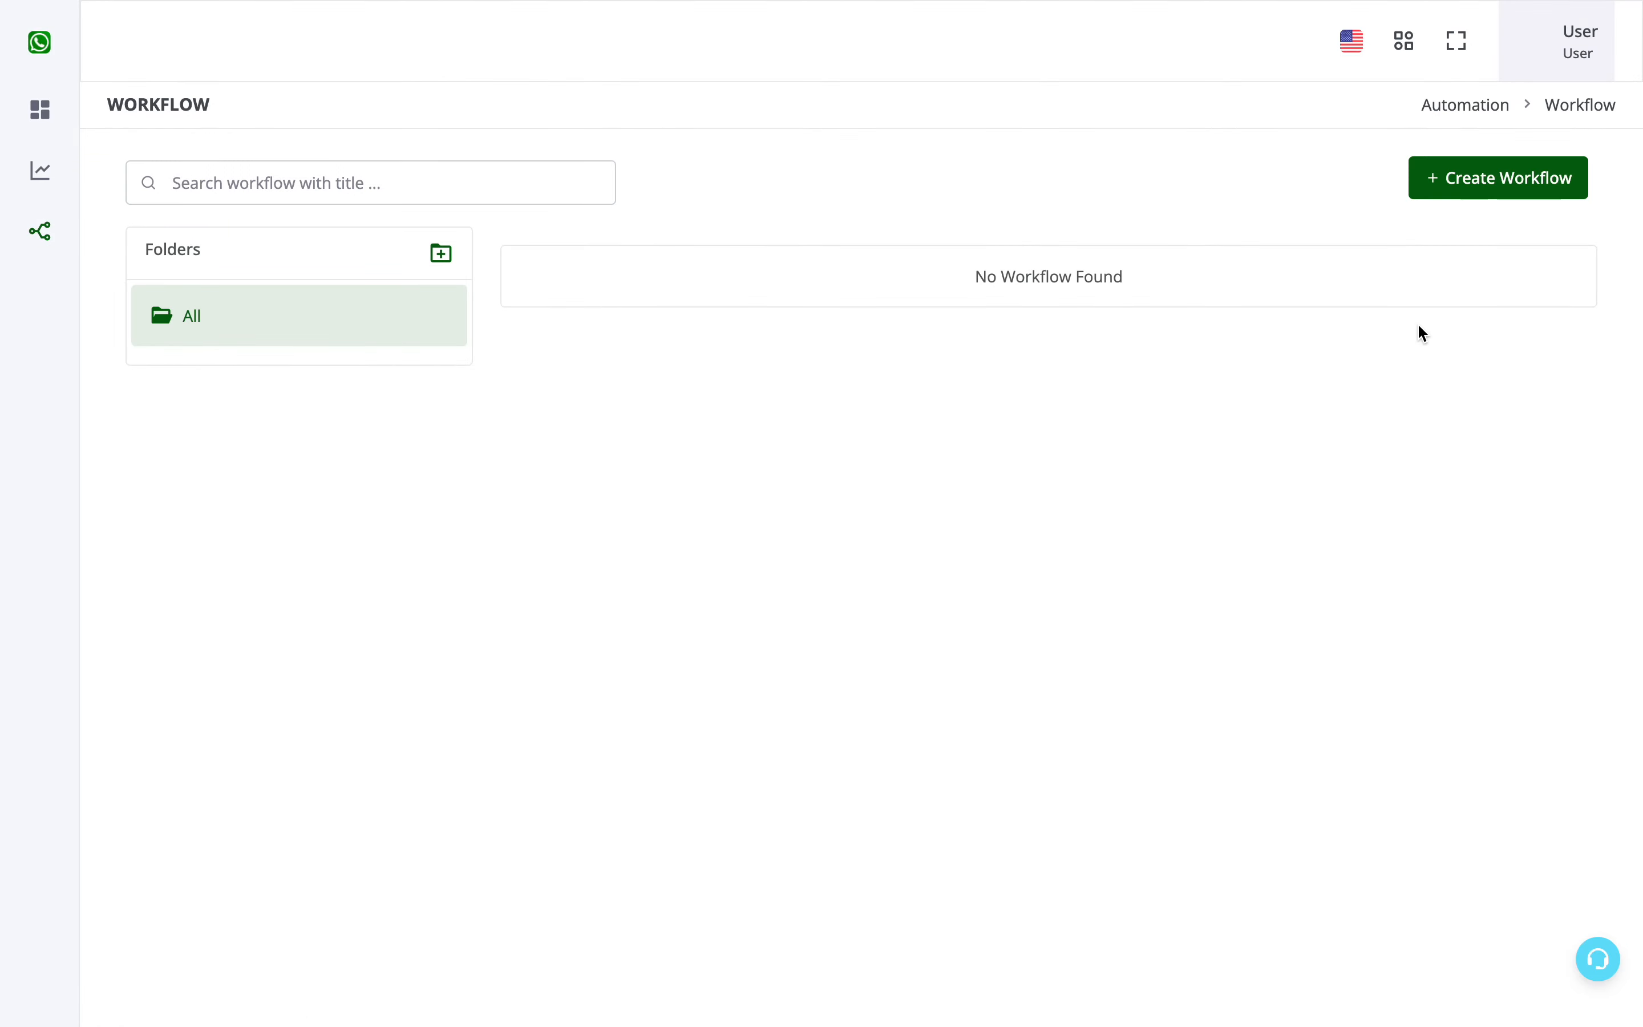
click(1453, 186)
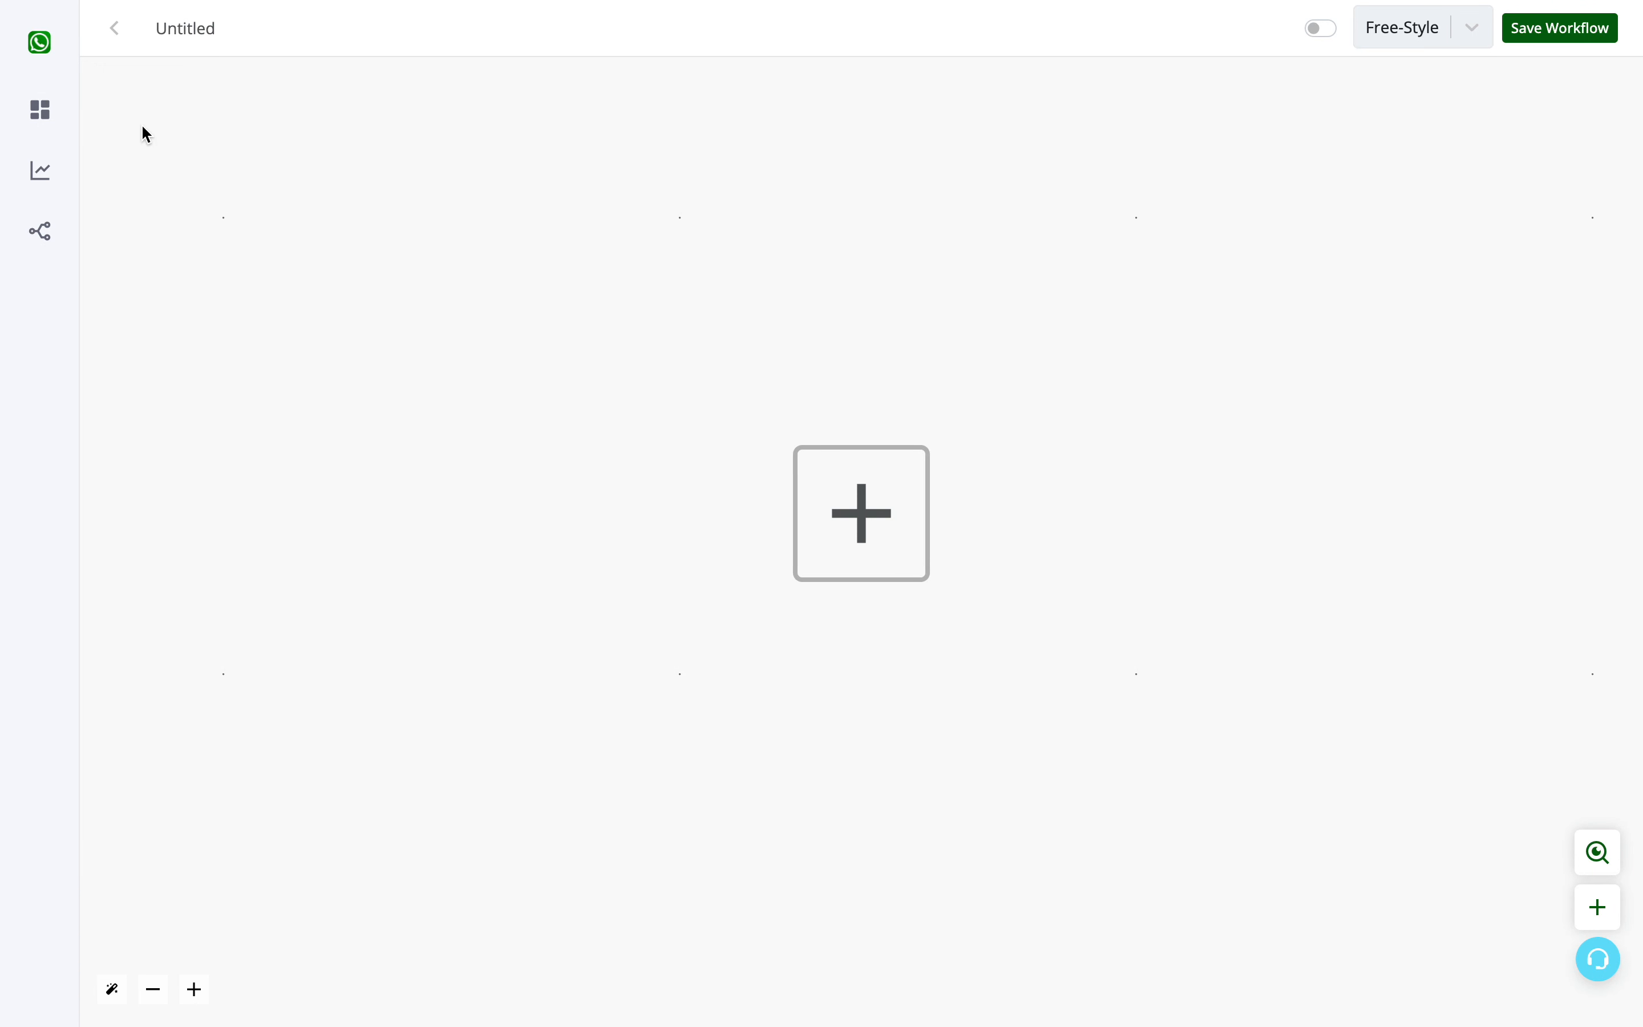
click(174, 31)
text(drip 1)
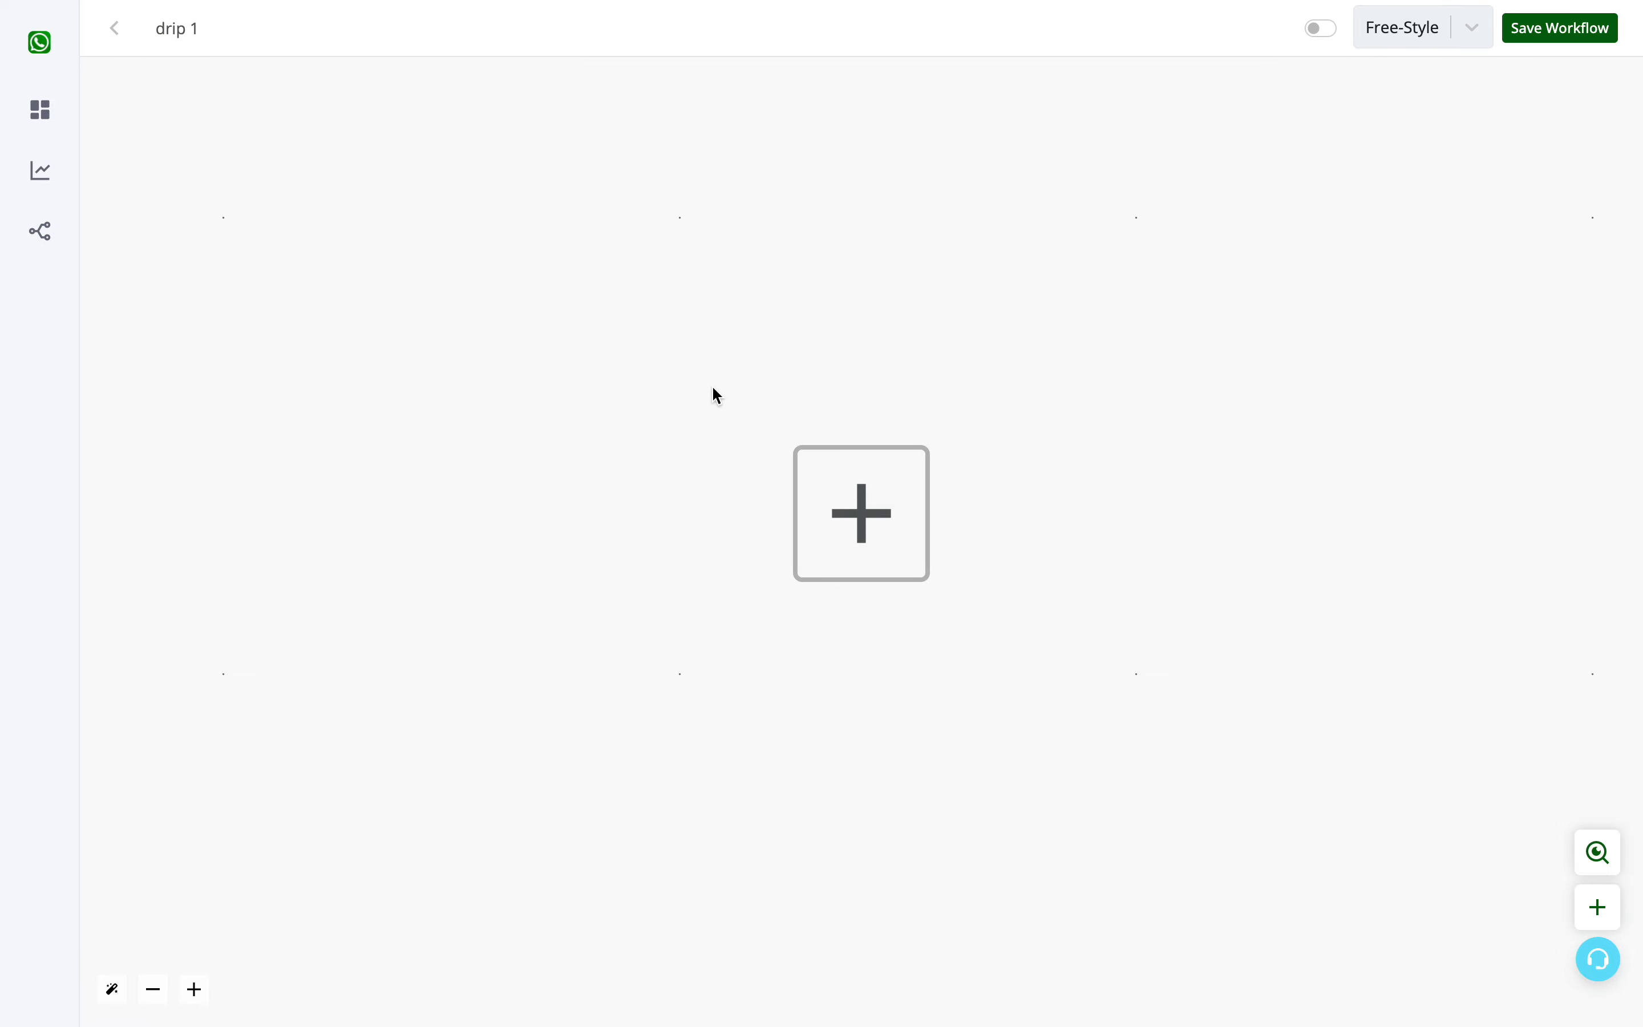
- Add the CRM trigger for a specific custom field update as the workflow's first node
click(880, 511)
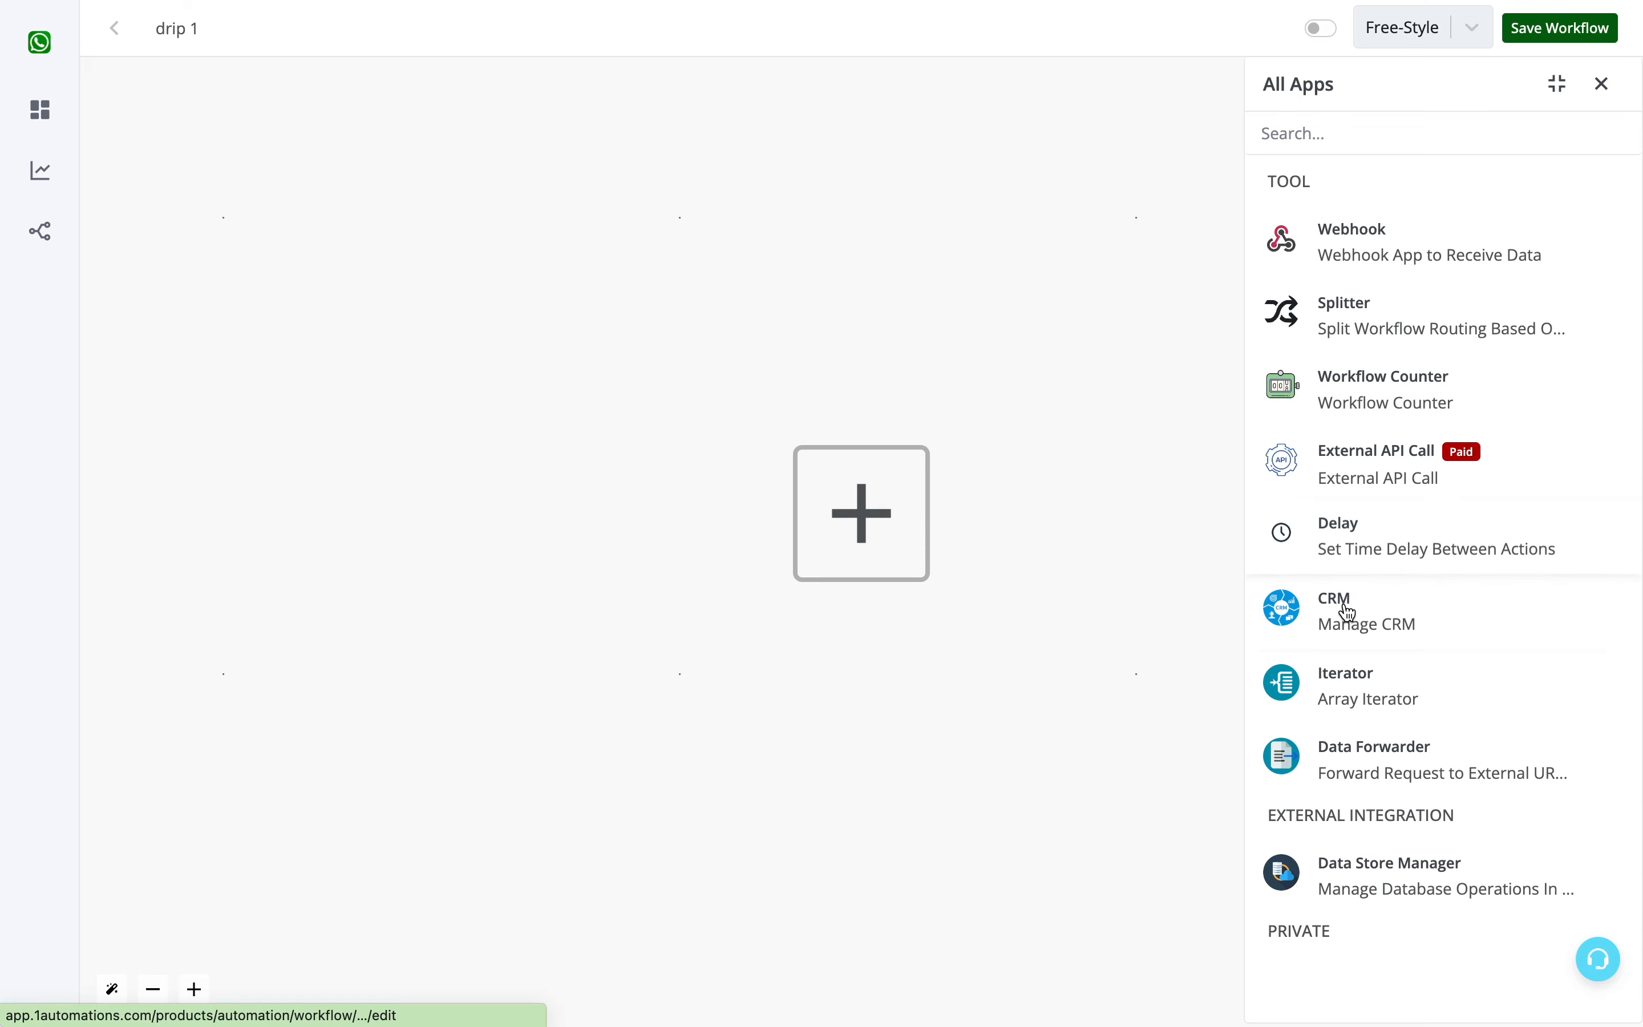
click(1367, 614)
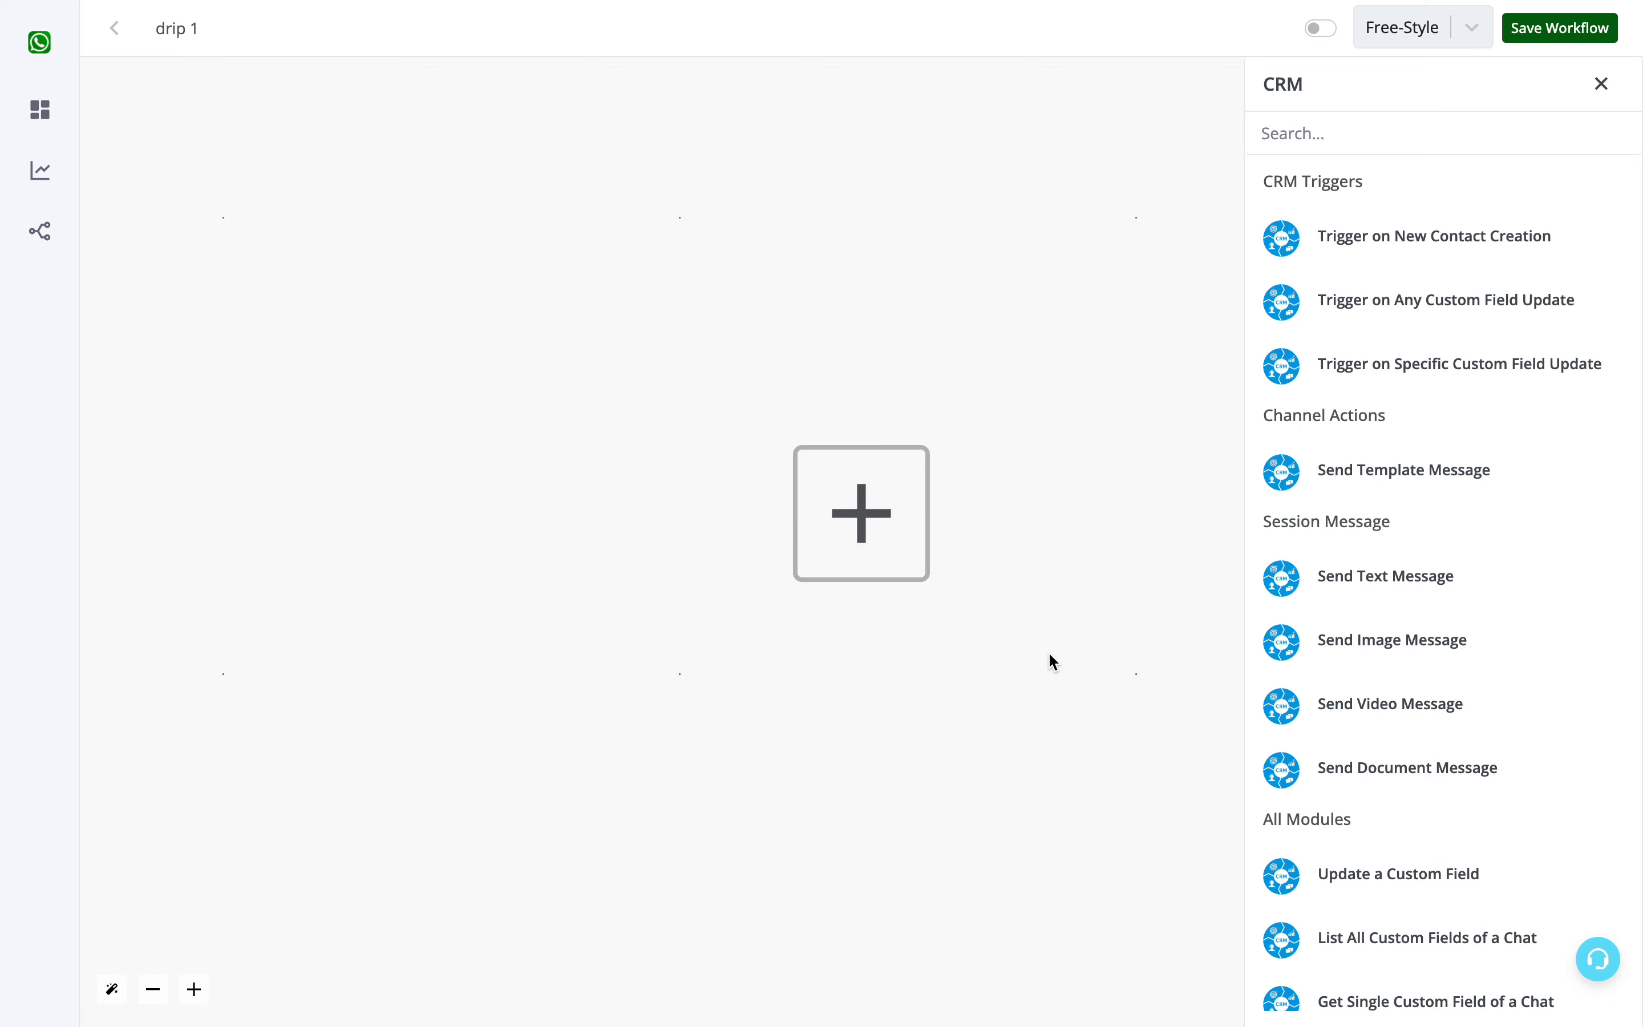
click(1362, 370)
- Title the webhook drip 1, select the Lead Stage custom field and generate the hook
click(1362, 177)
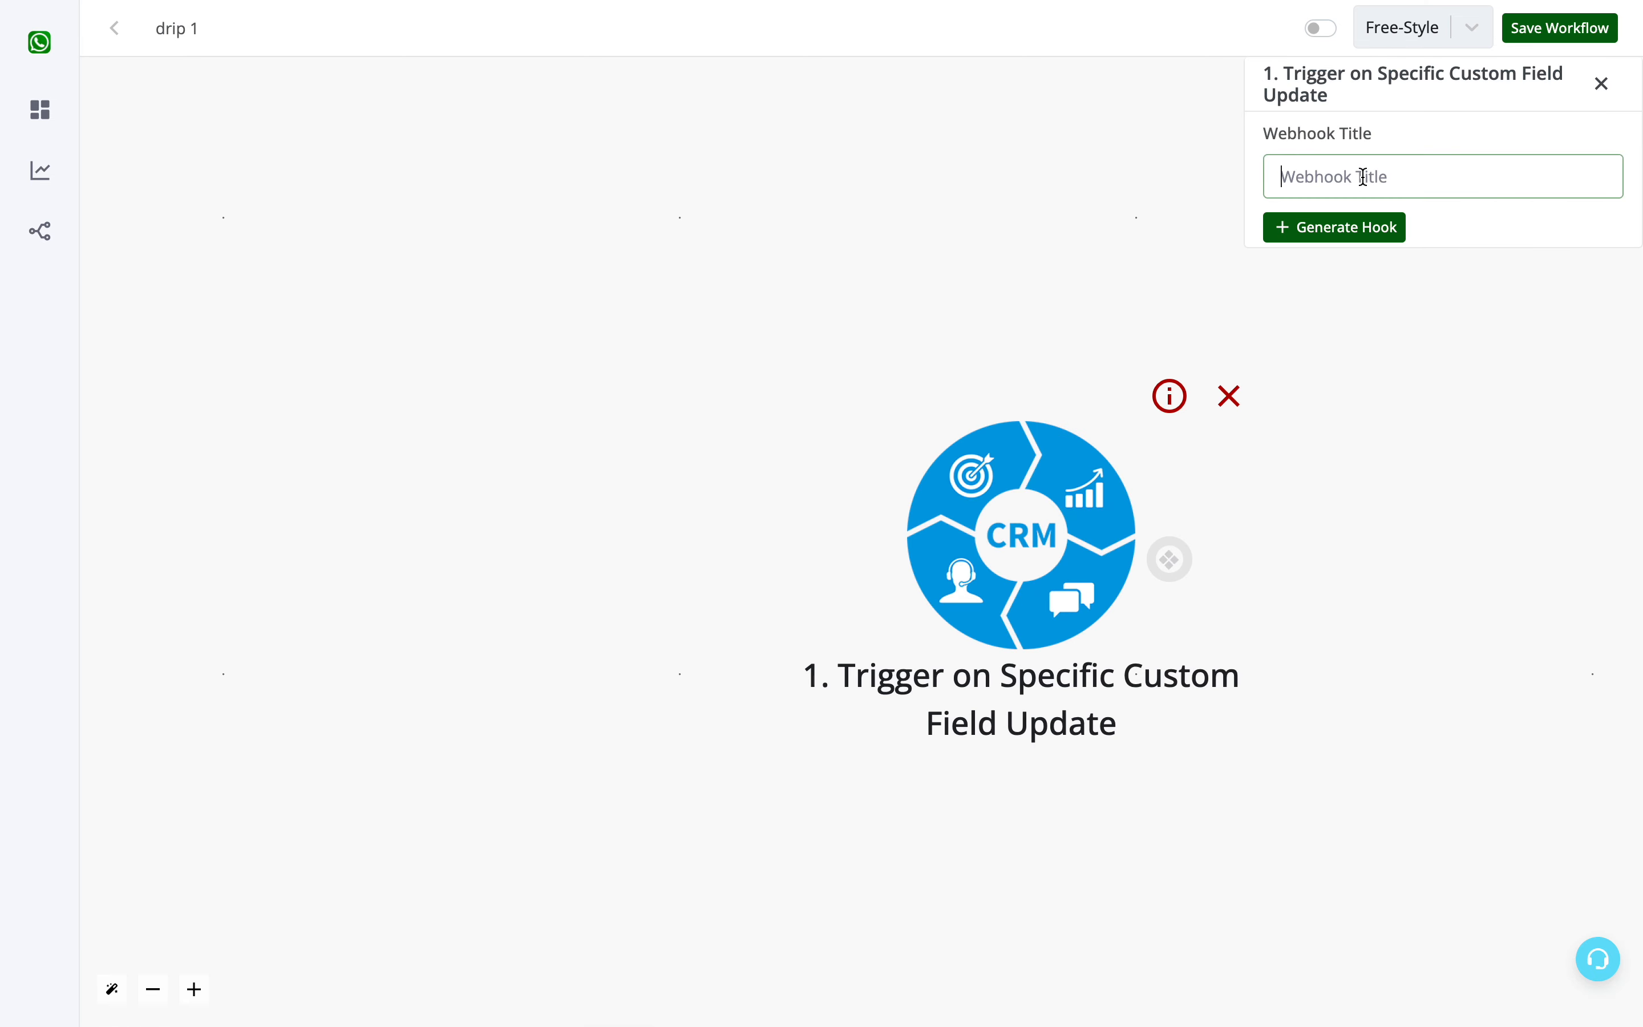
text(drip 1)
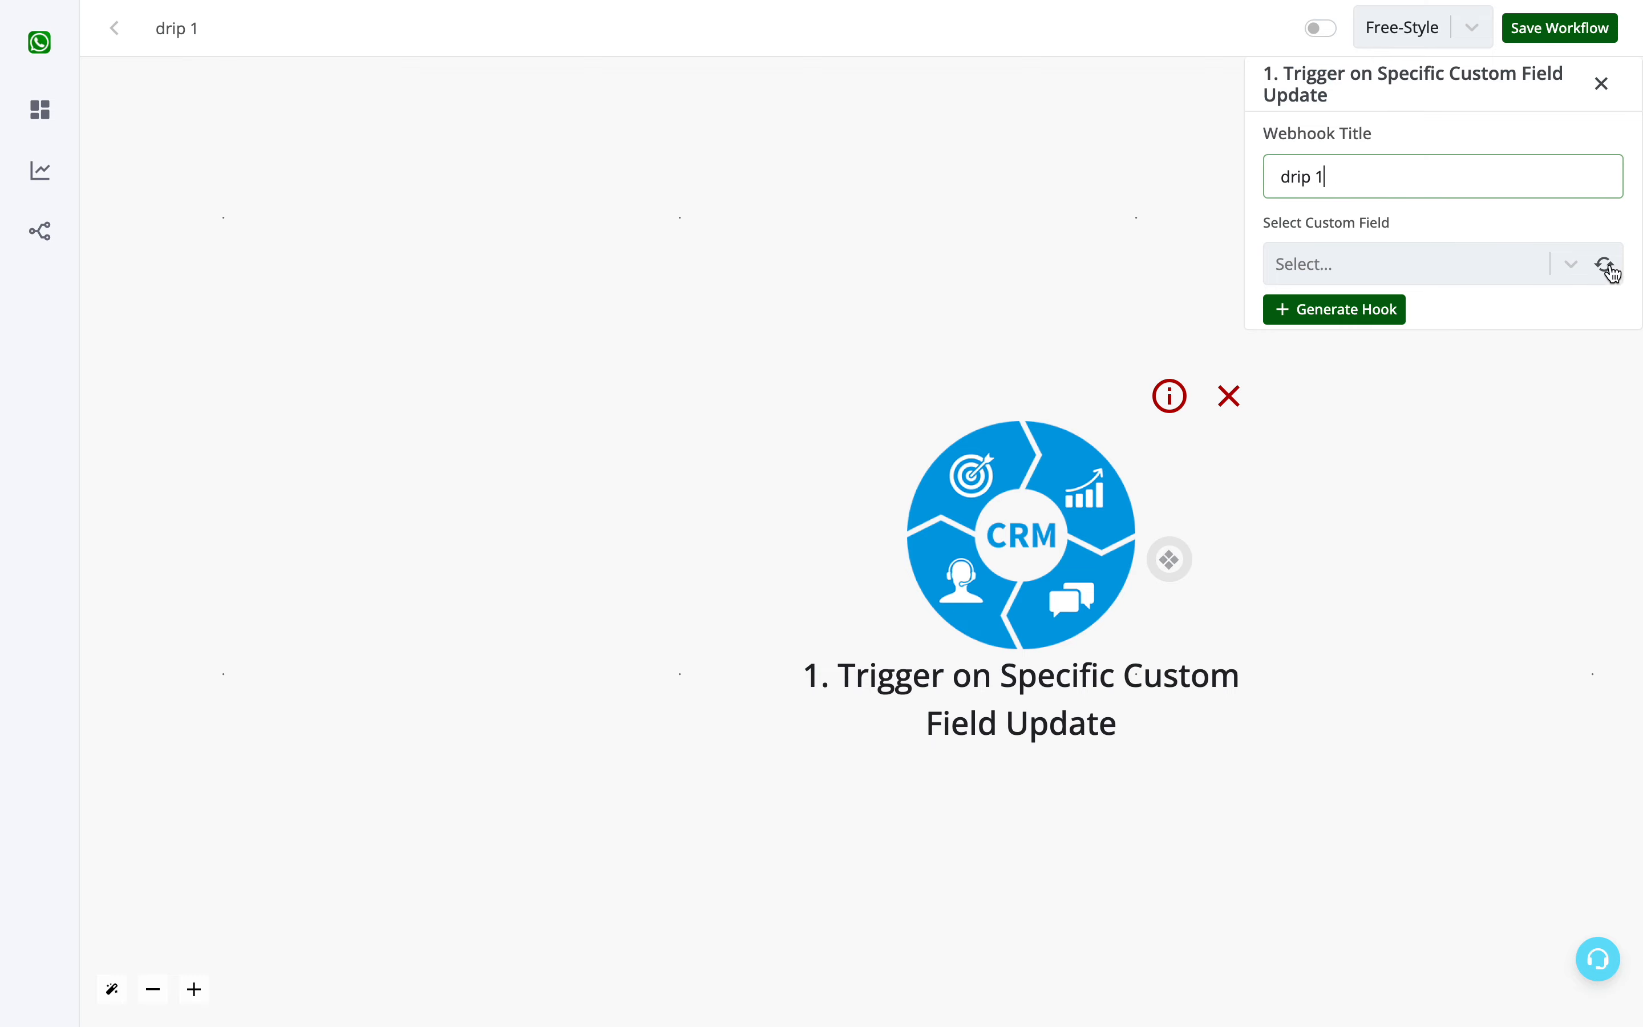
click(1515, 267)
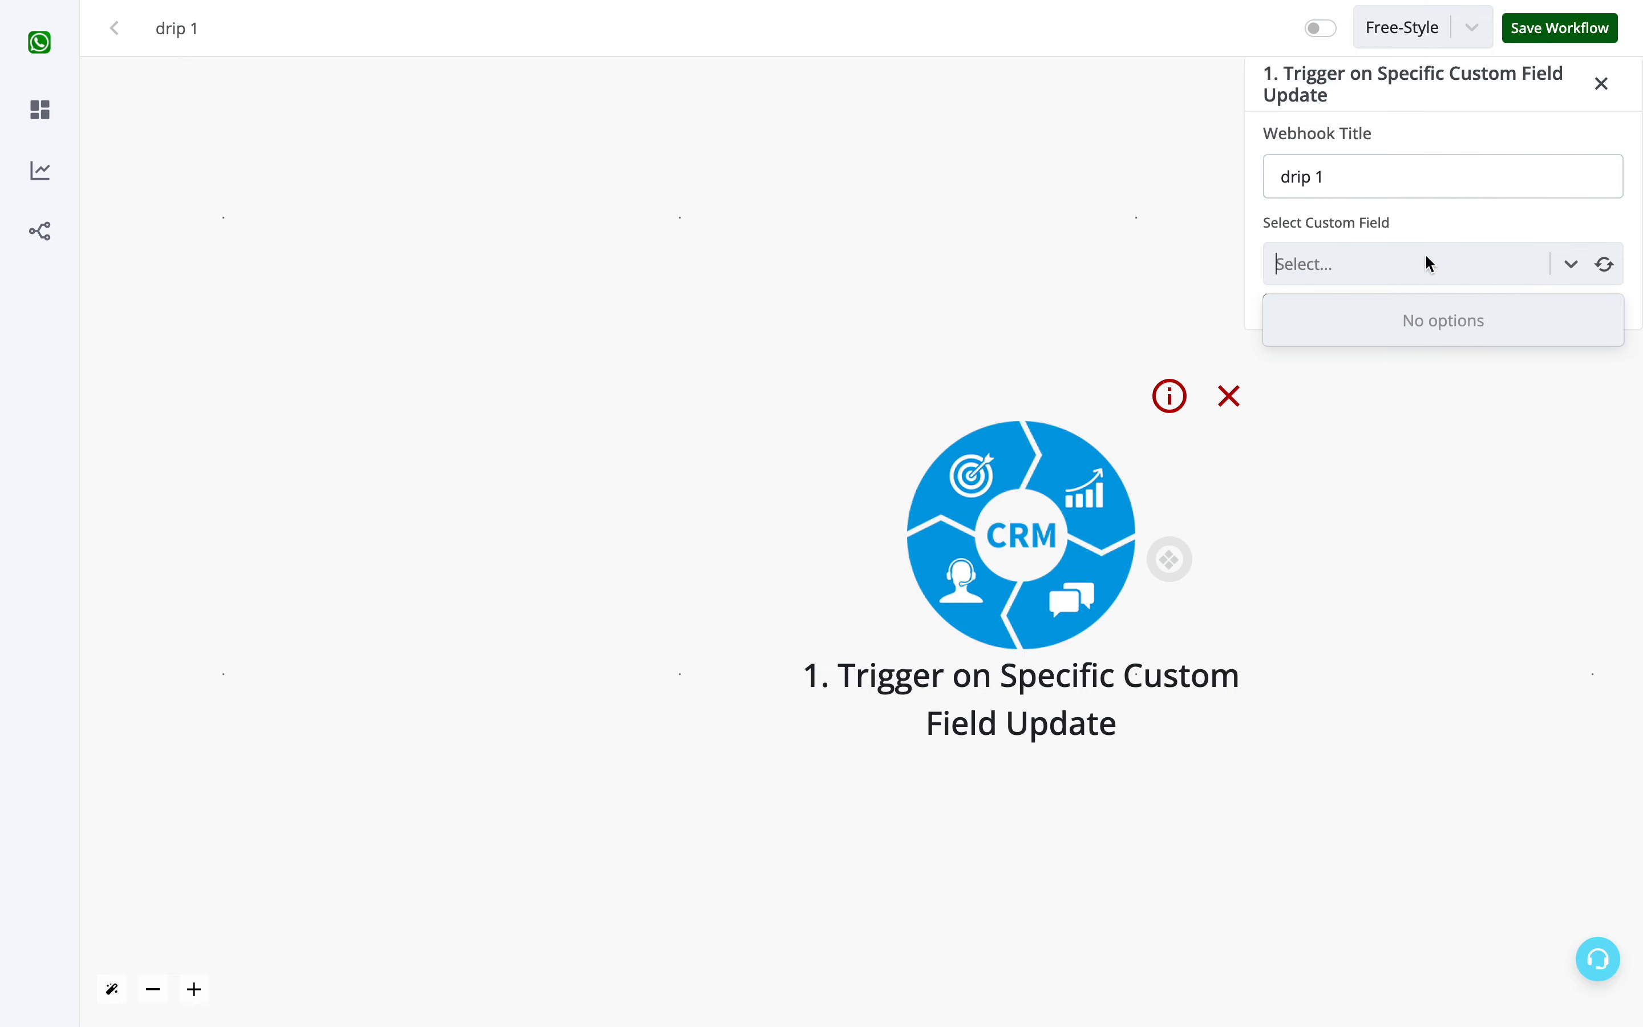
click(1569, 268)
click(1607, 265)
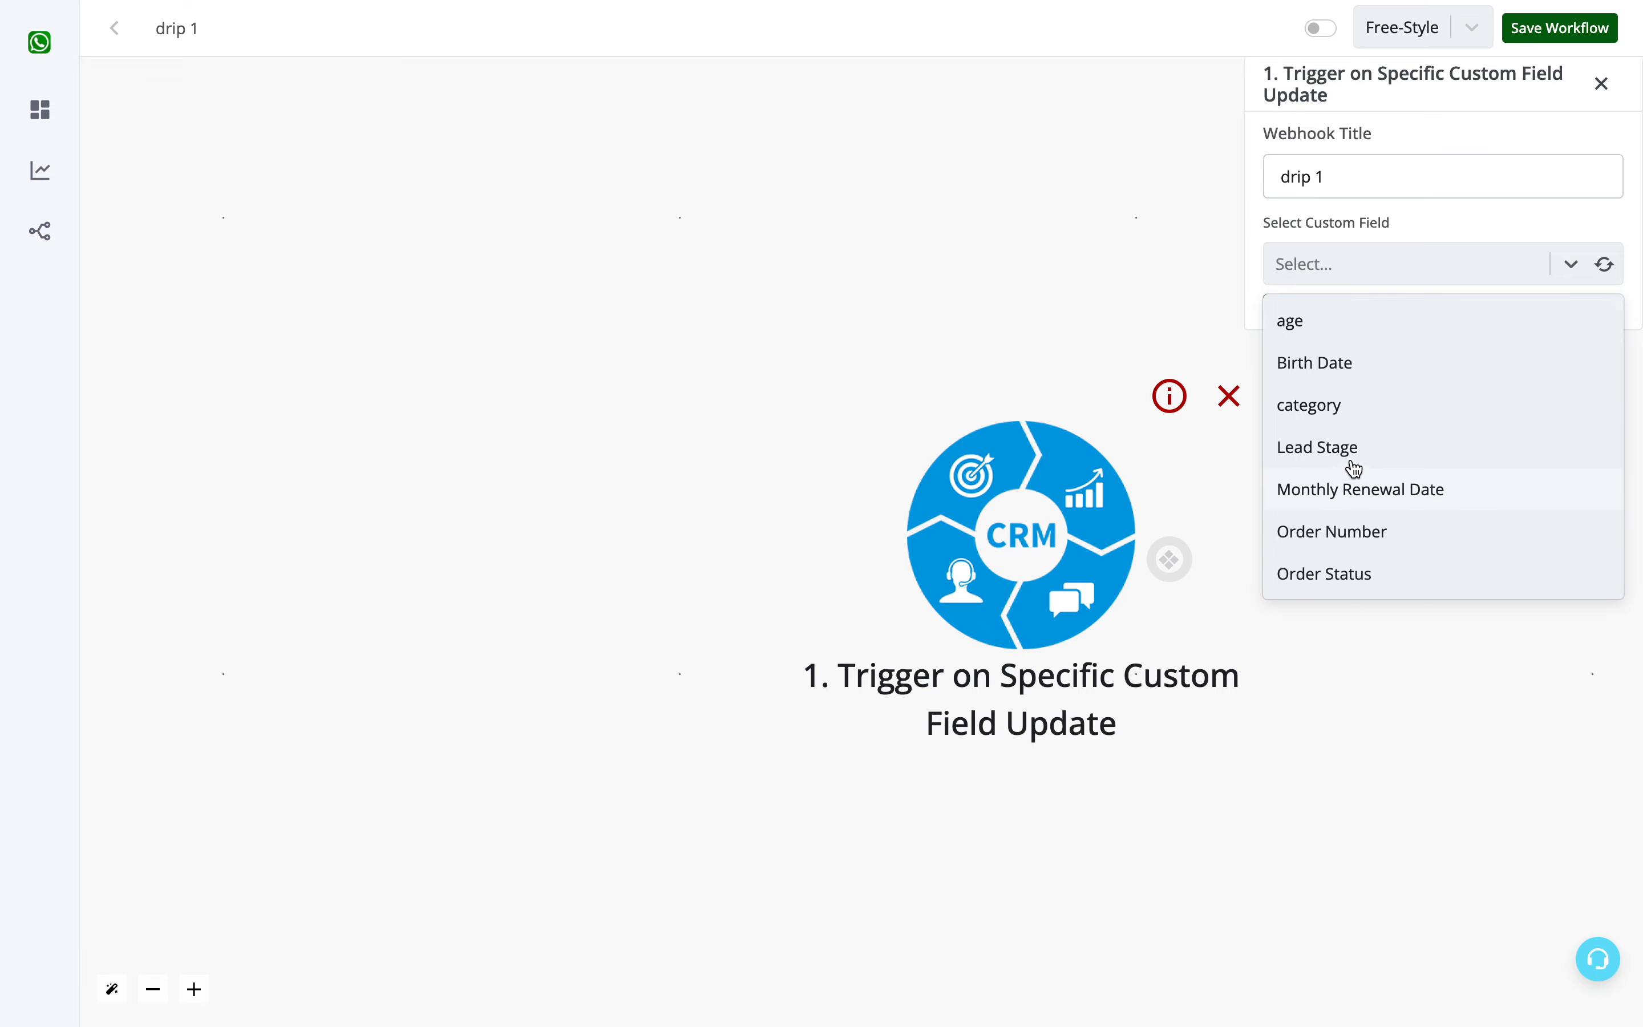
click(1329, 451)
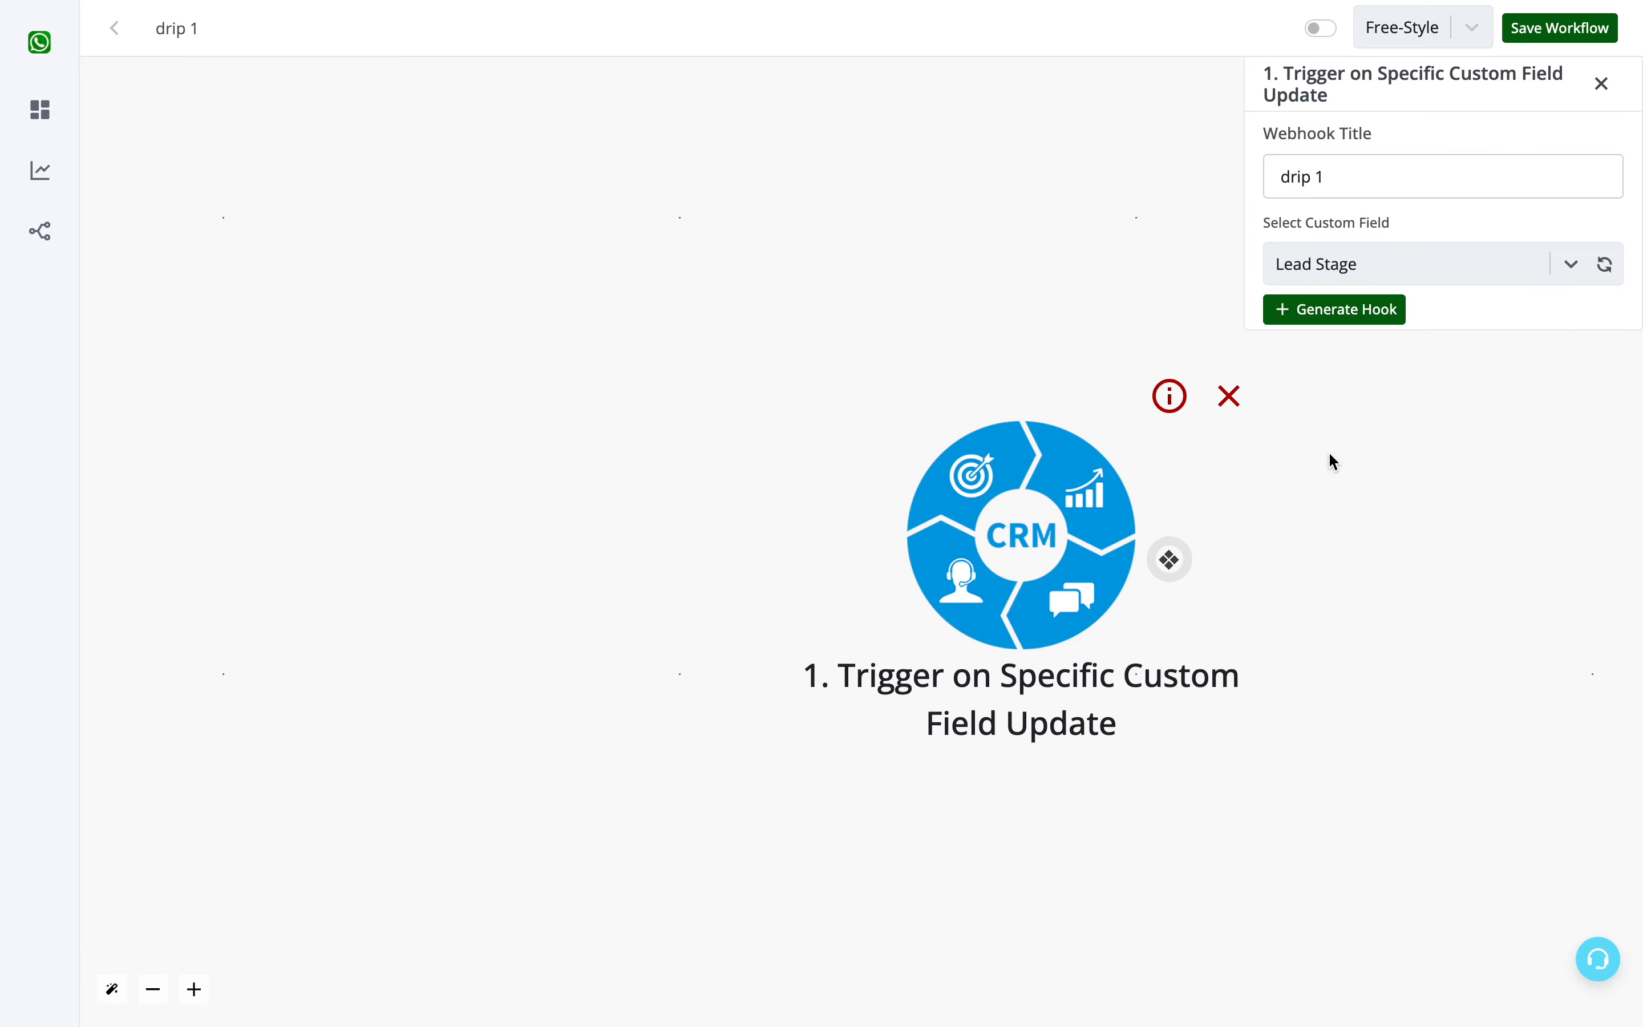
click(1343, 319)
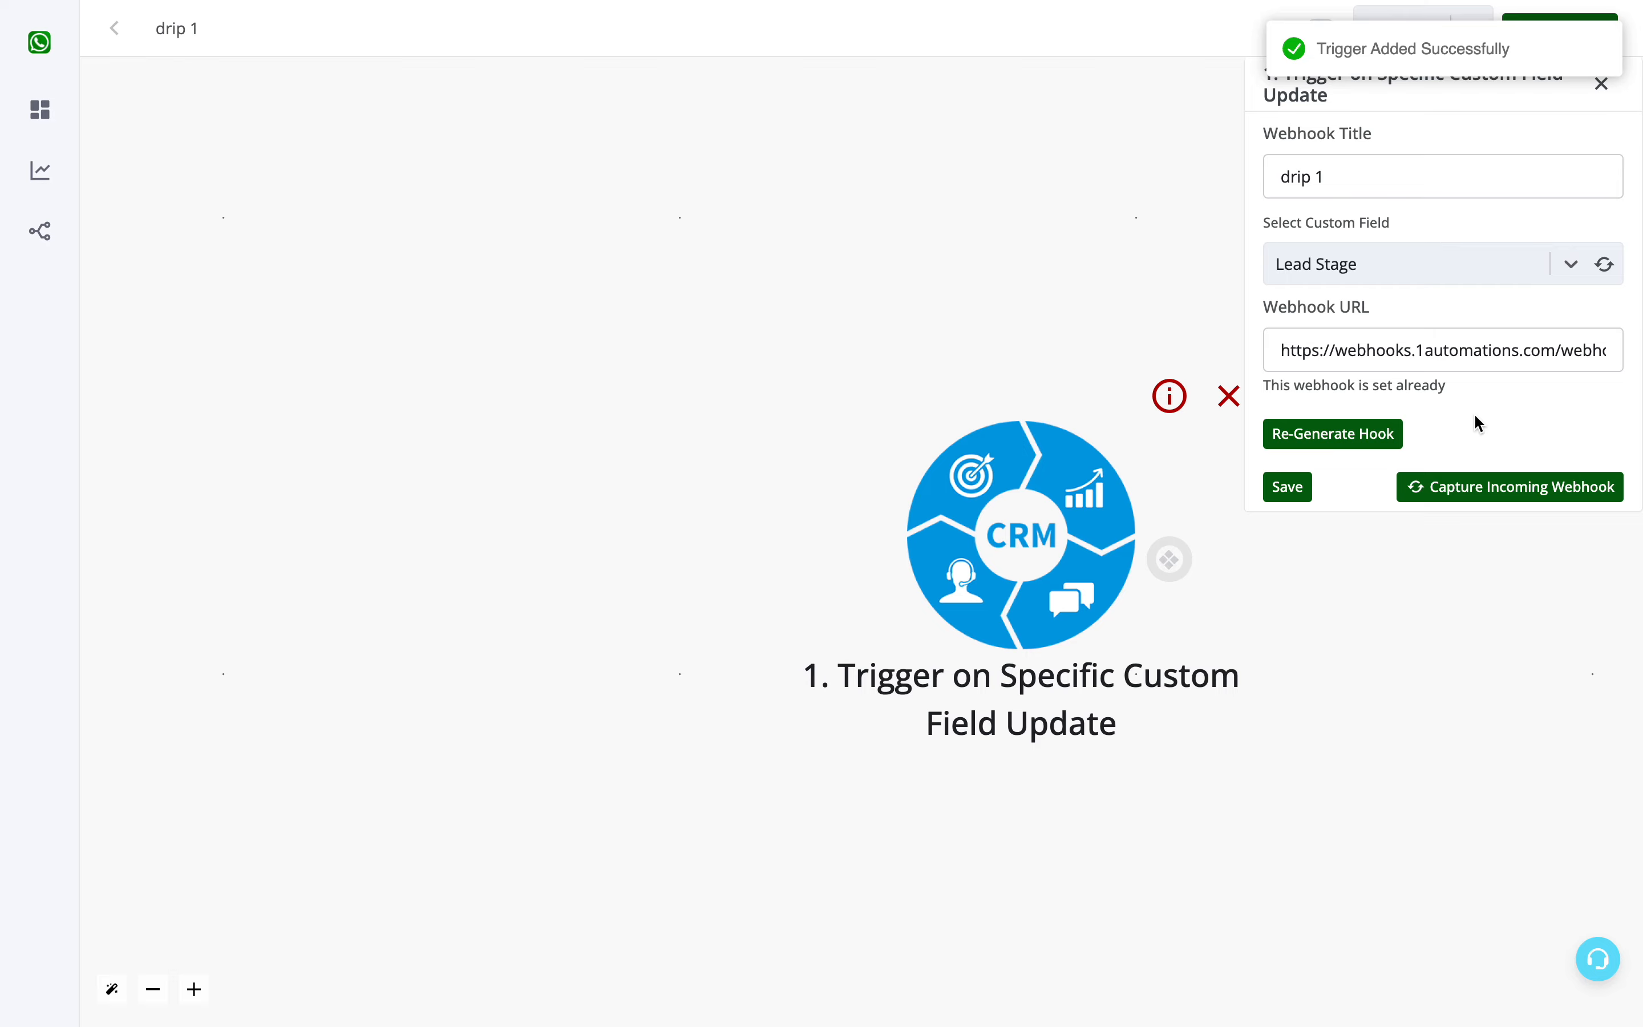
- Reposition the CRM trigger node on the canvas and start capturing its incoming webhook
drag(1078, 567, 756, 461)
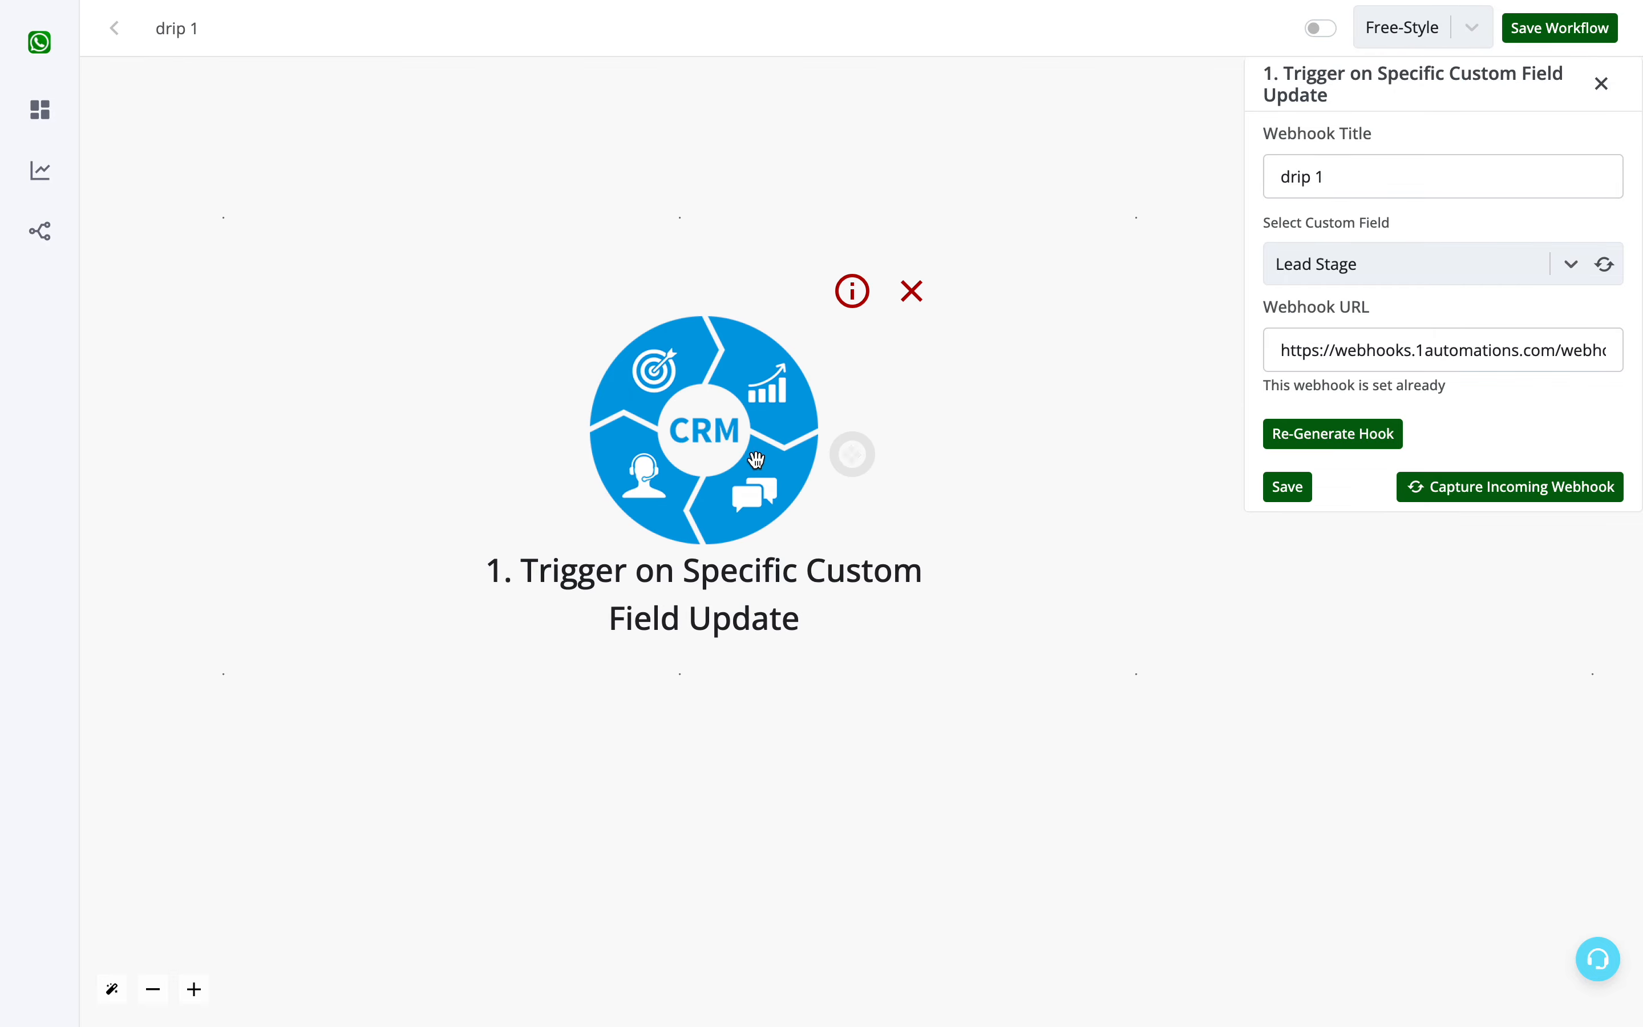
scroll(853, 455, down, 5)
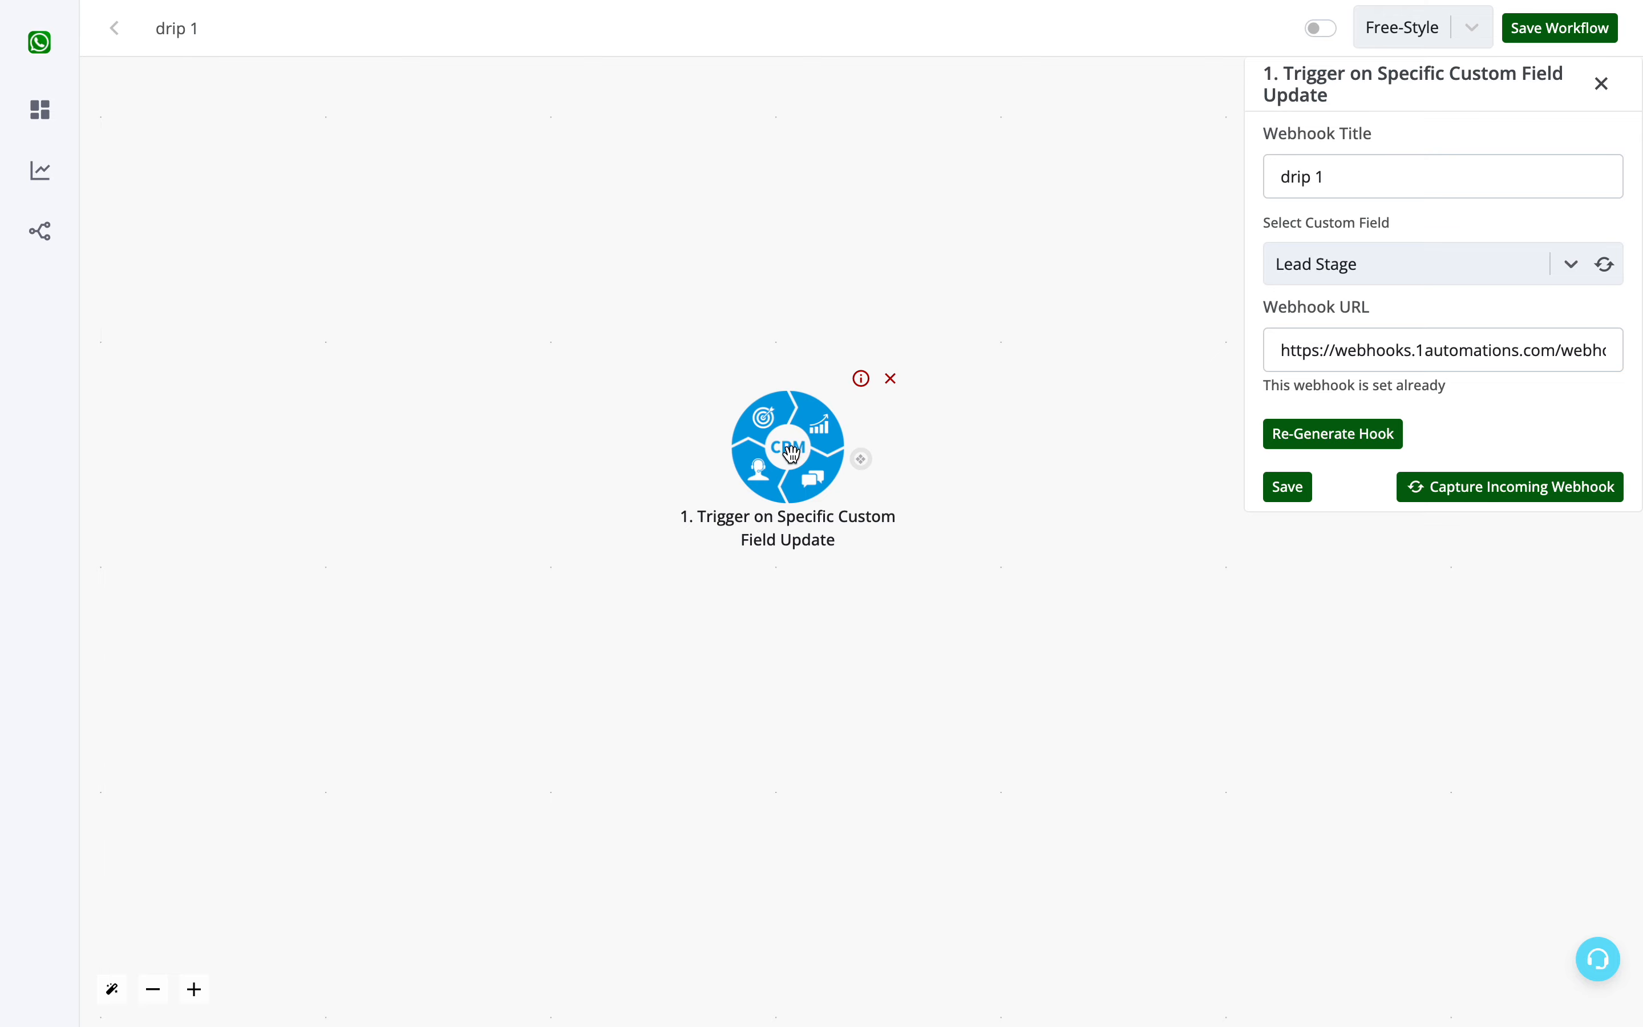
click(1524, 489)
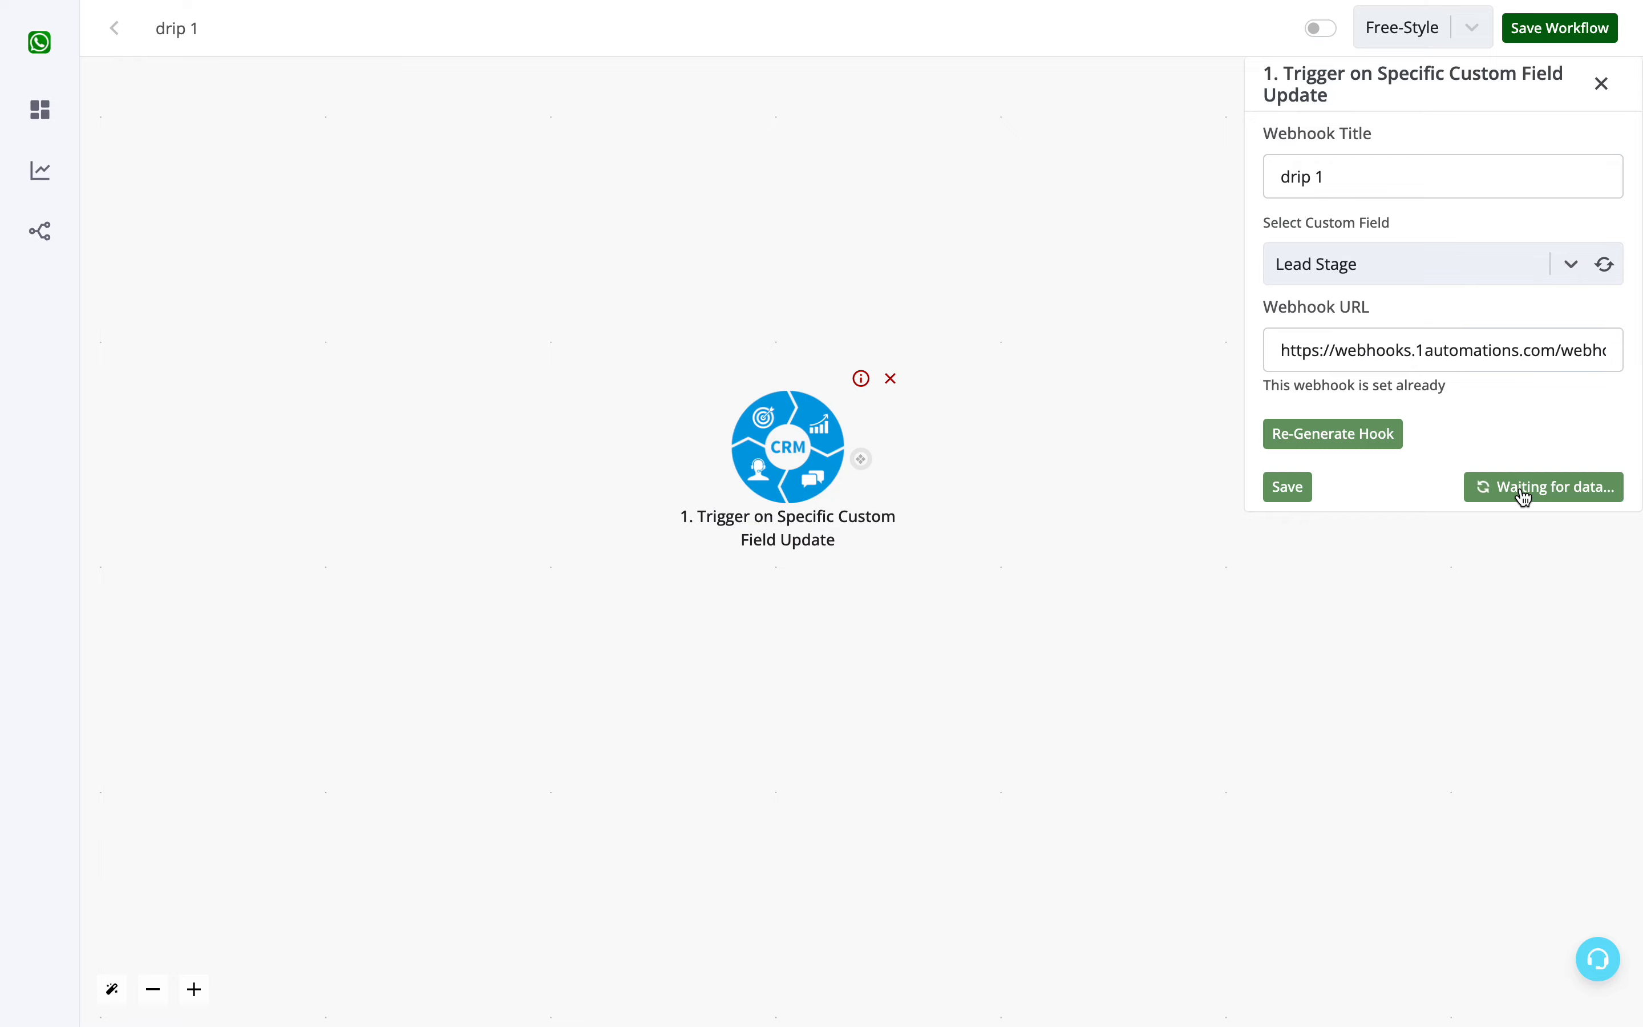
- Set the Lead Stage custom detail of the only CRM contact to Cold and save the contact
key(ctrl+Tab)
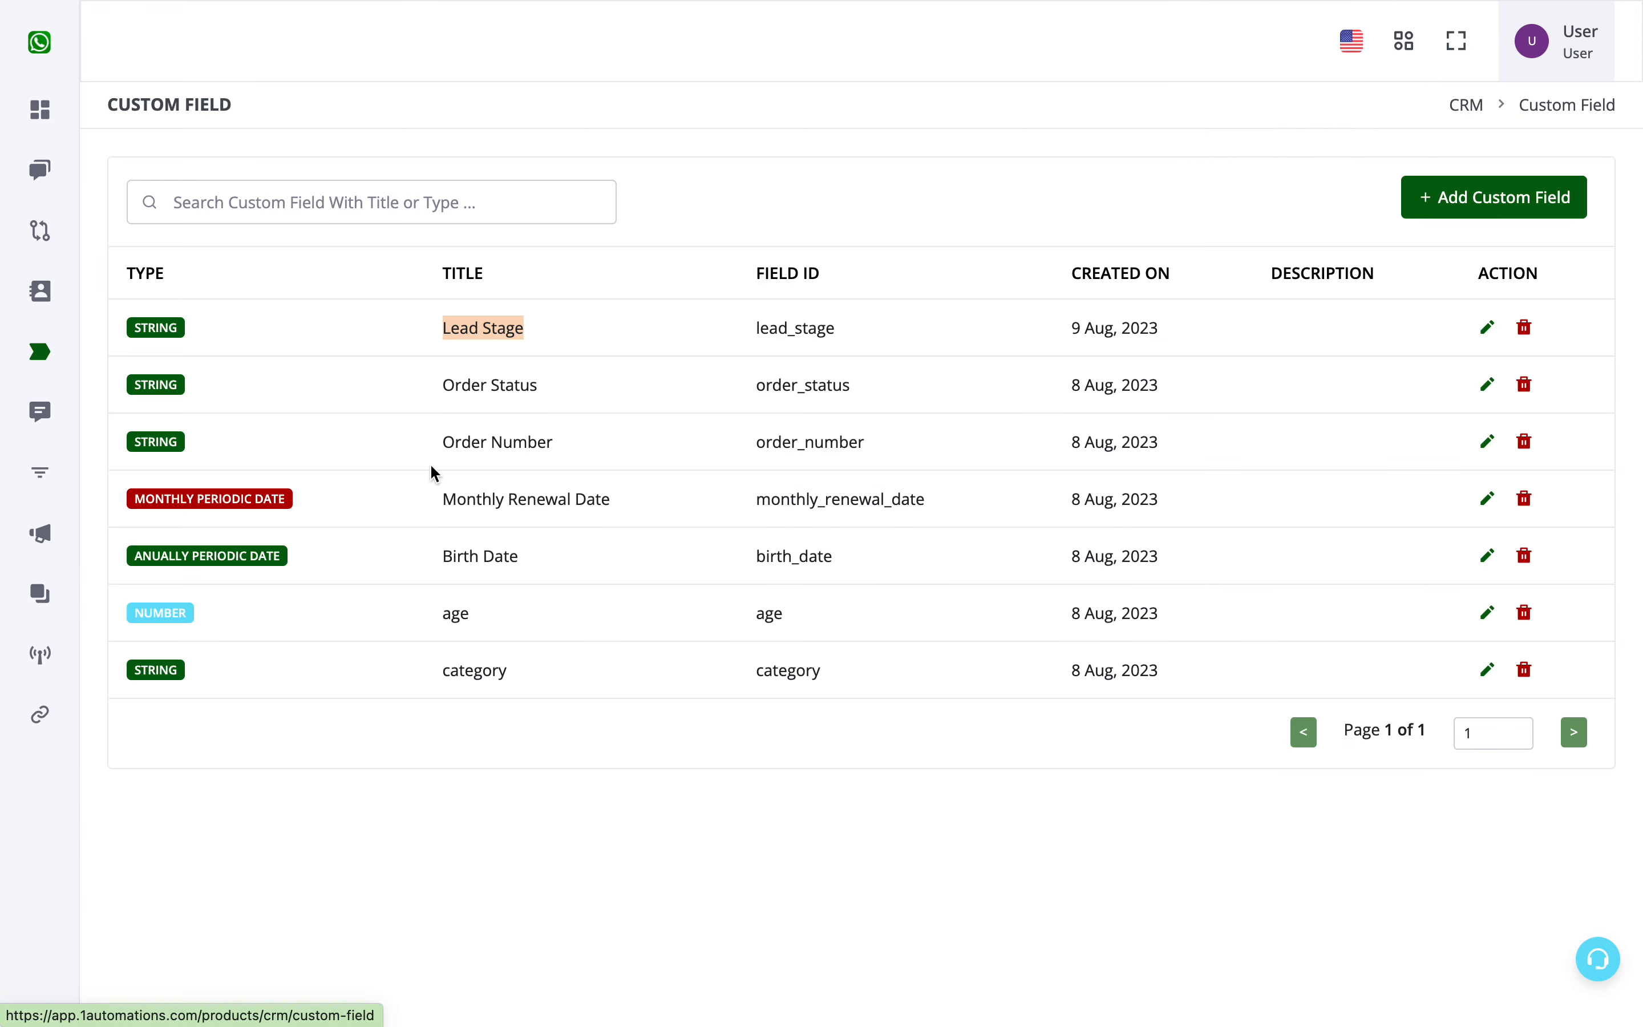
click(67, 322)
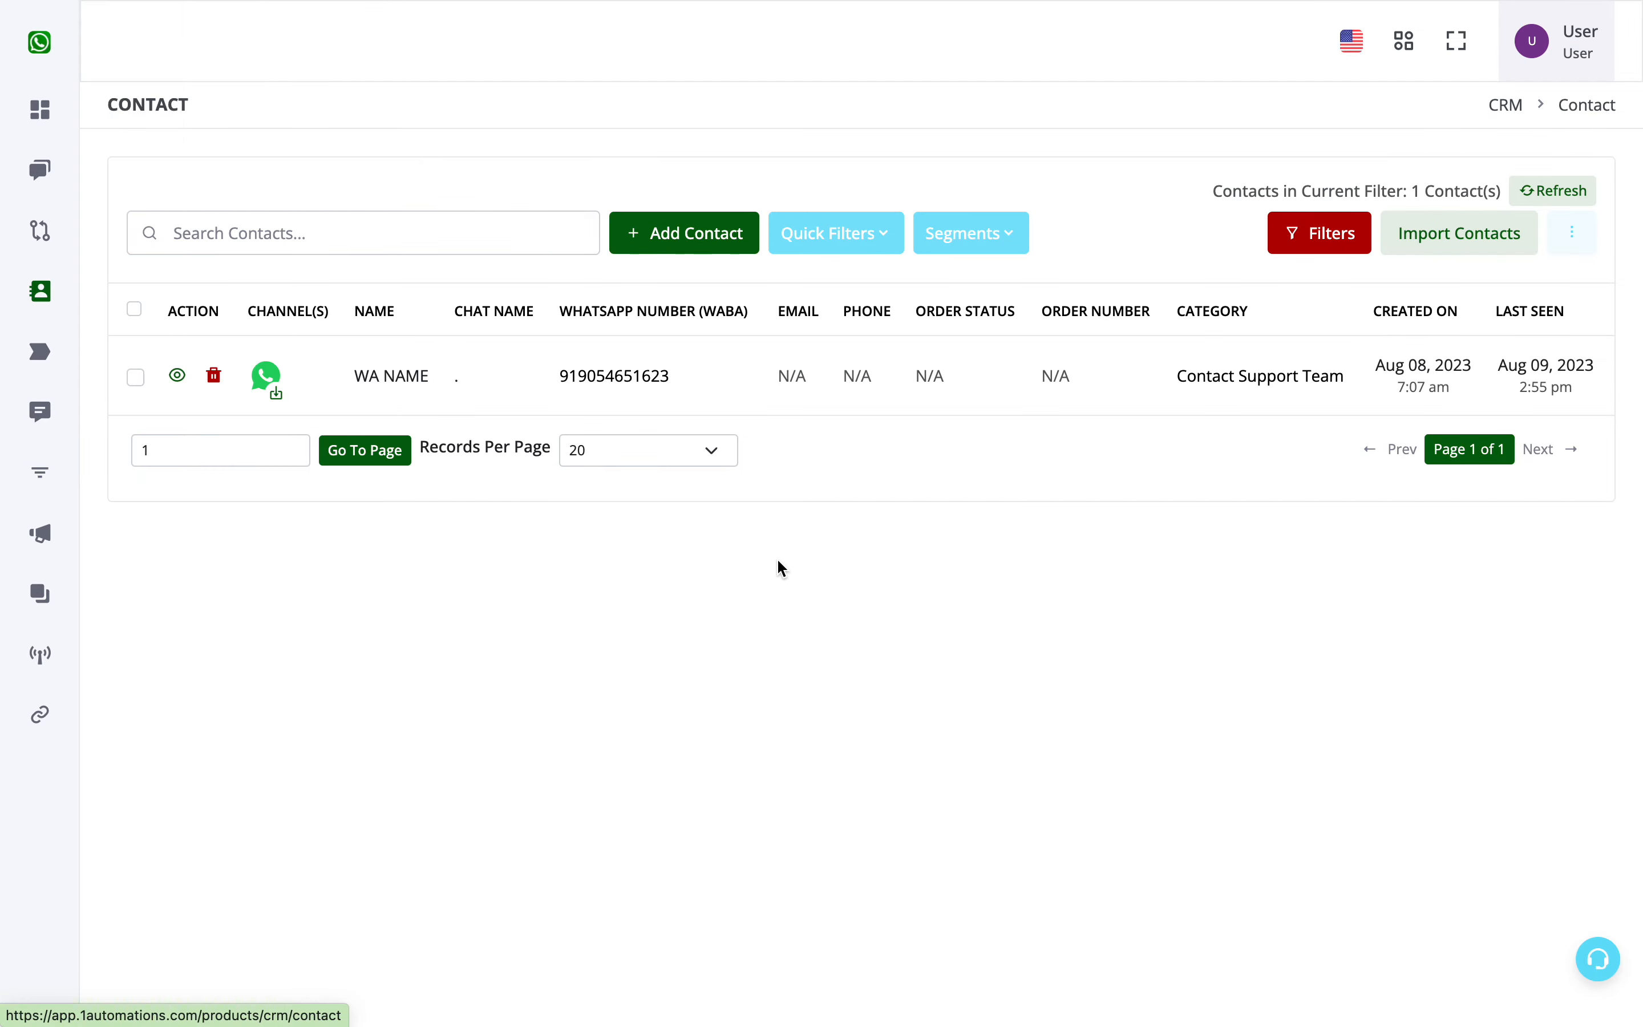
click(177, 375)
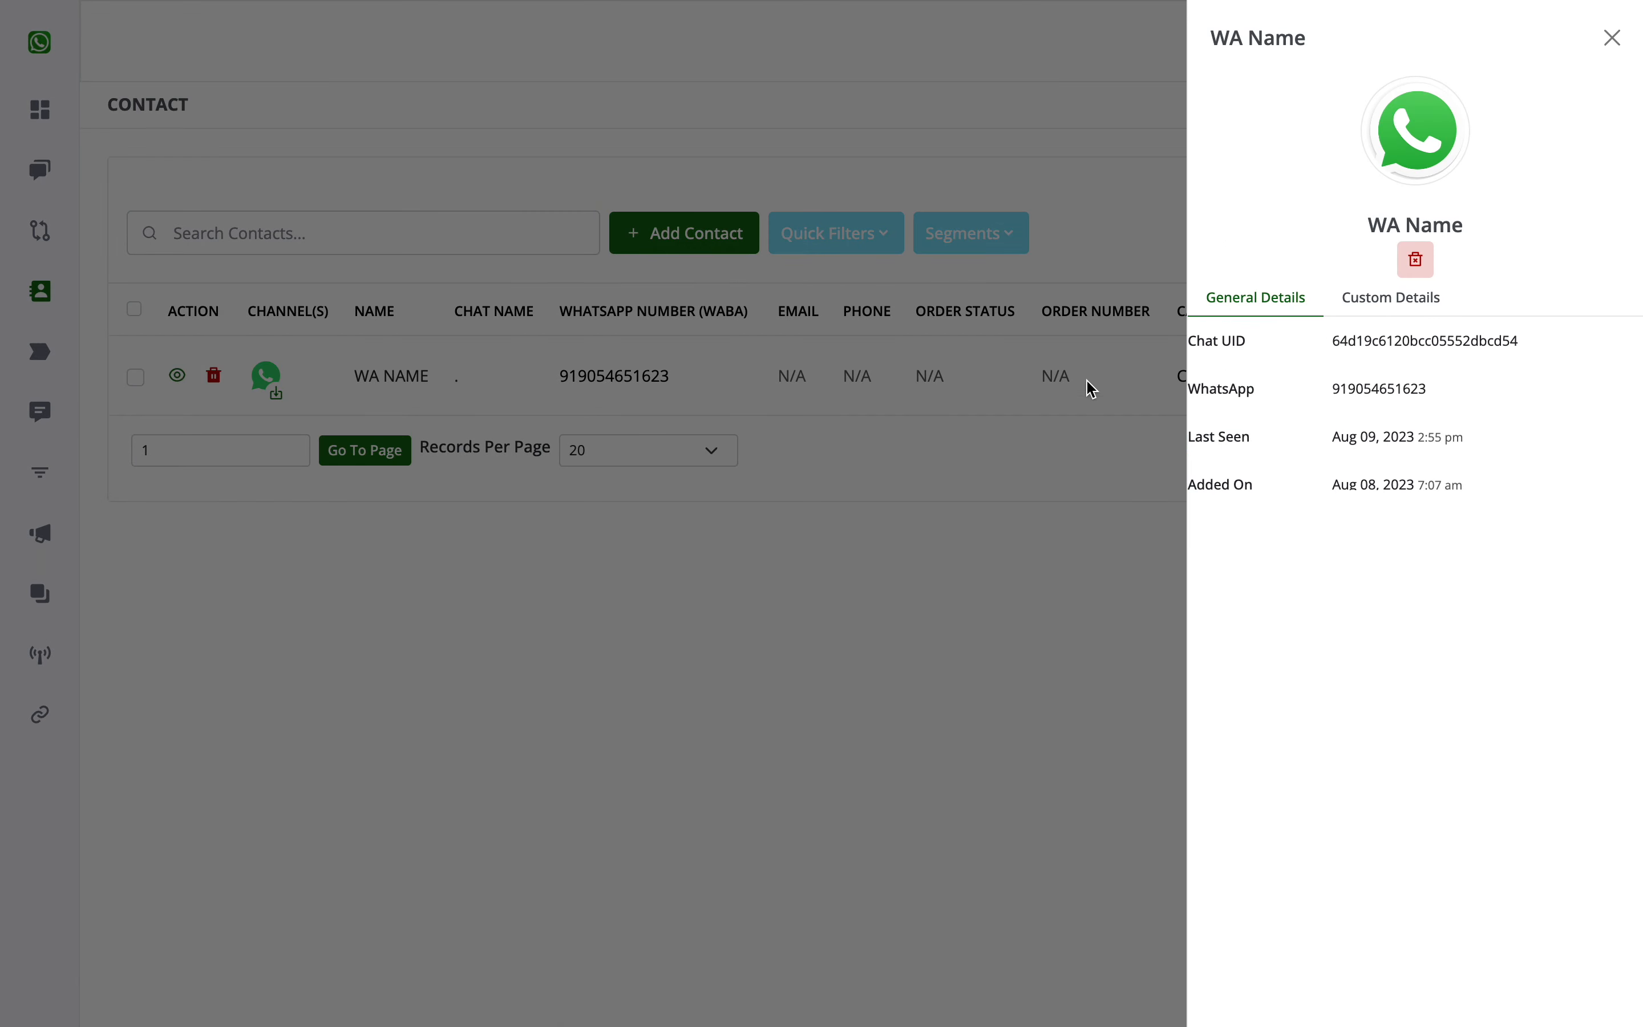
click(1385, 300)
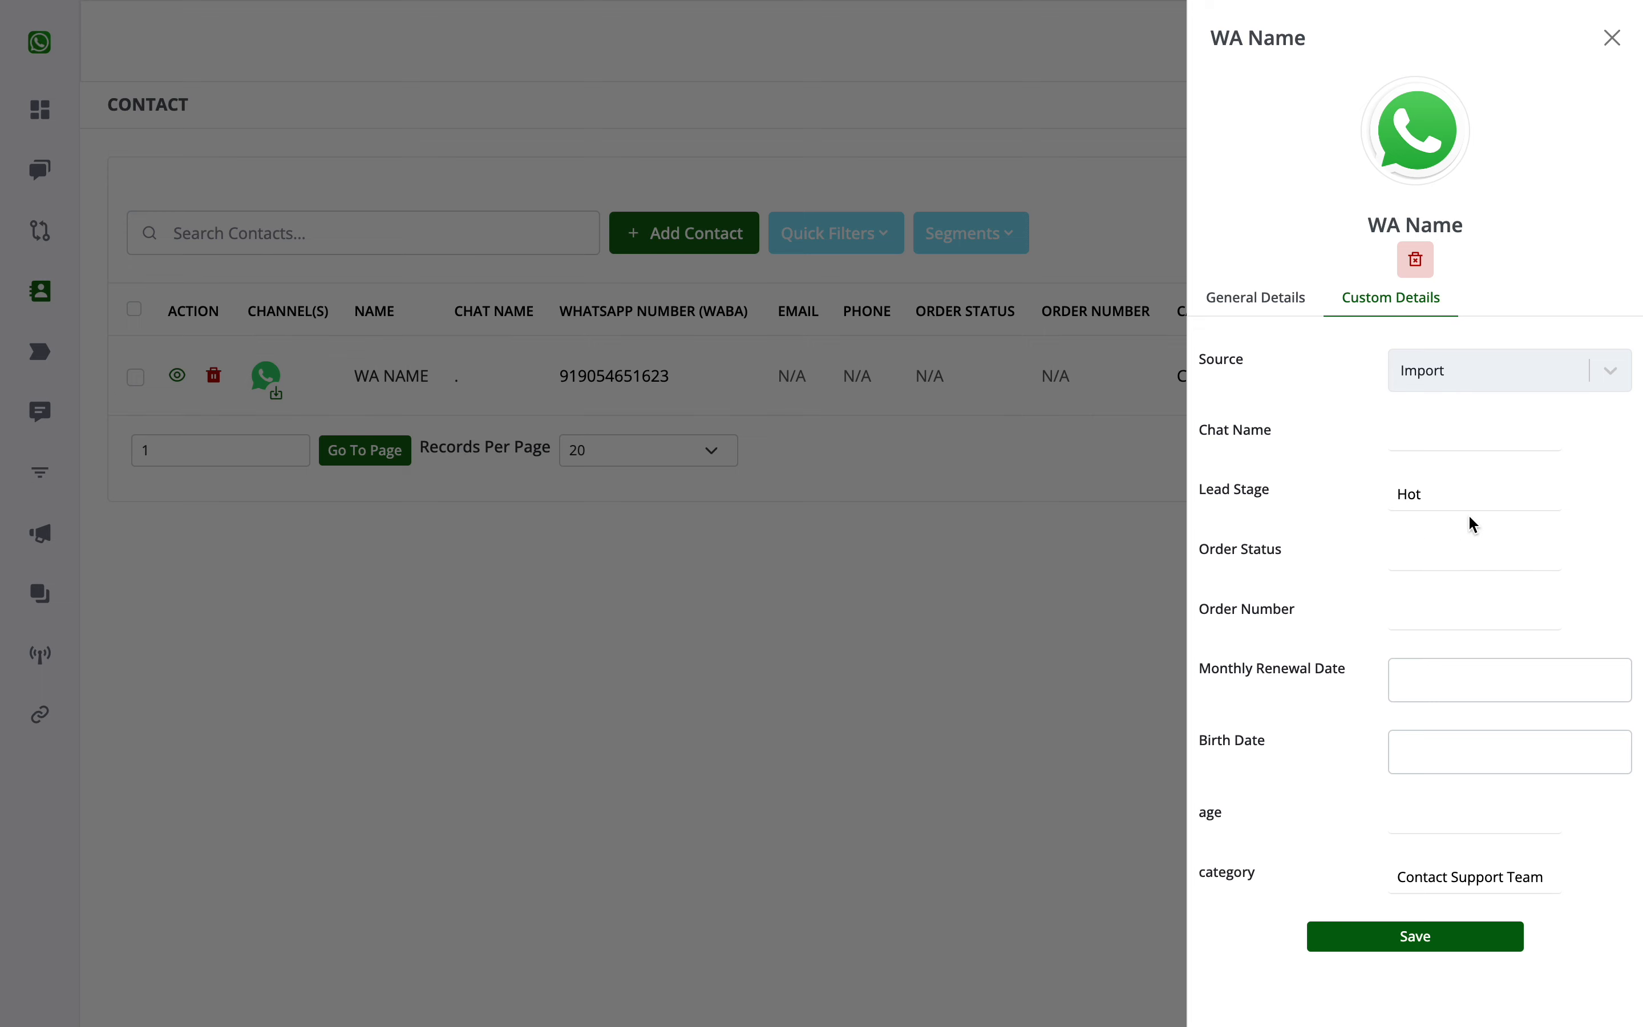
click(1458, 499)
drag(1426, 503, 1395, 494)
click(1448, 942)
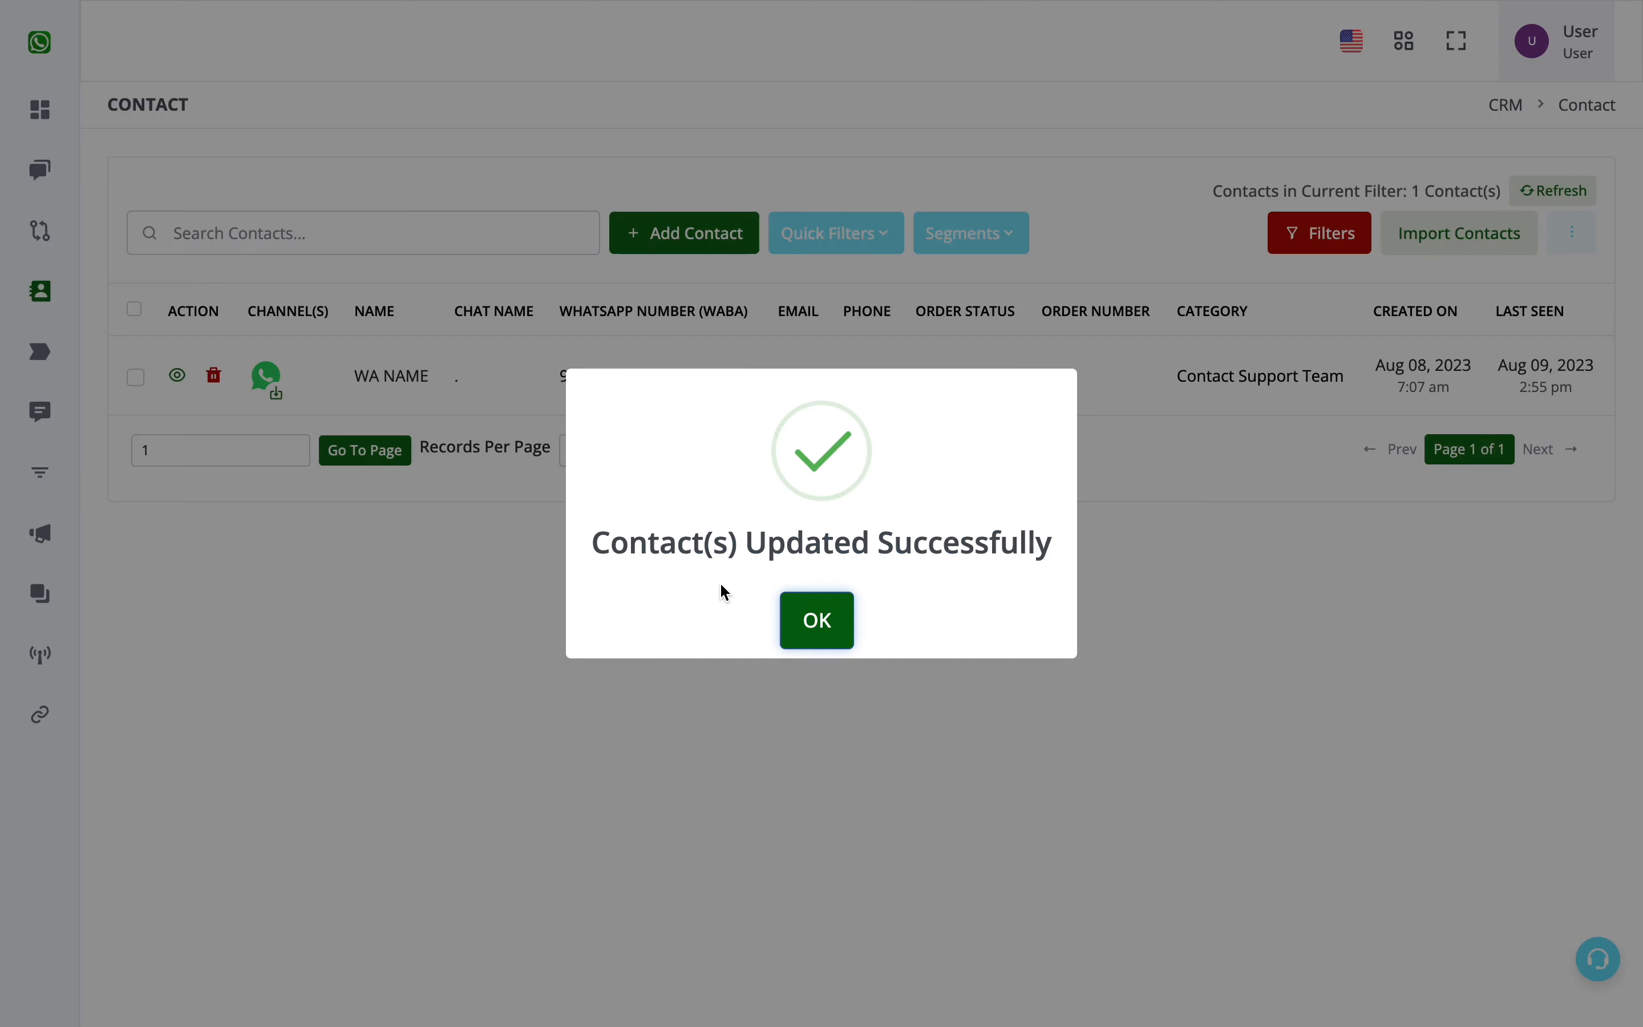
click(815, 609)
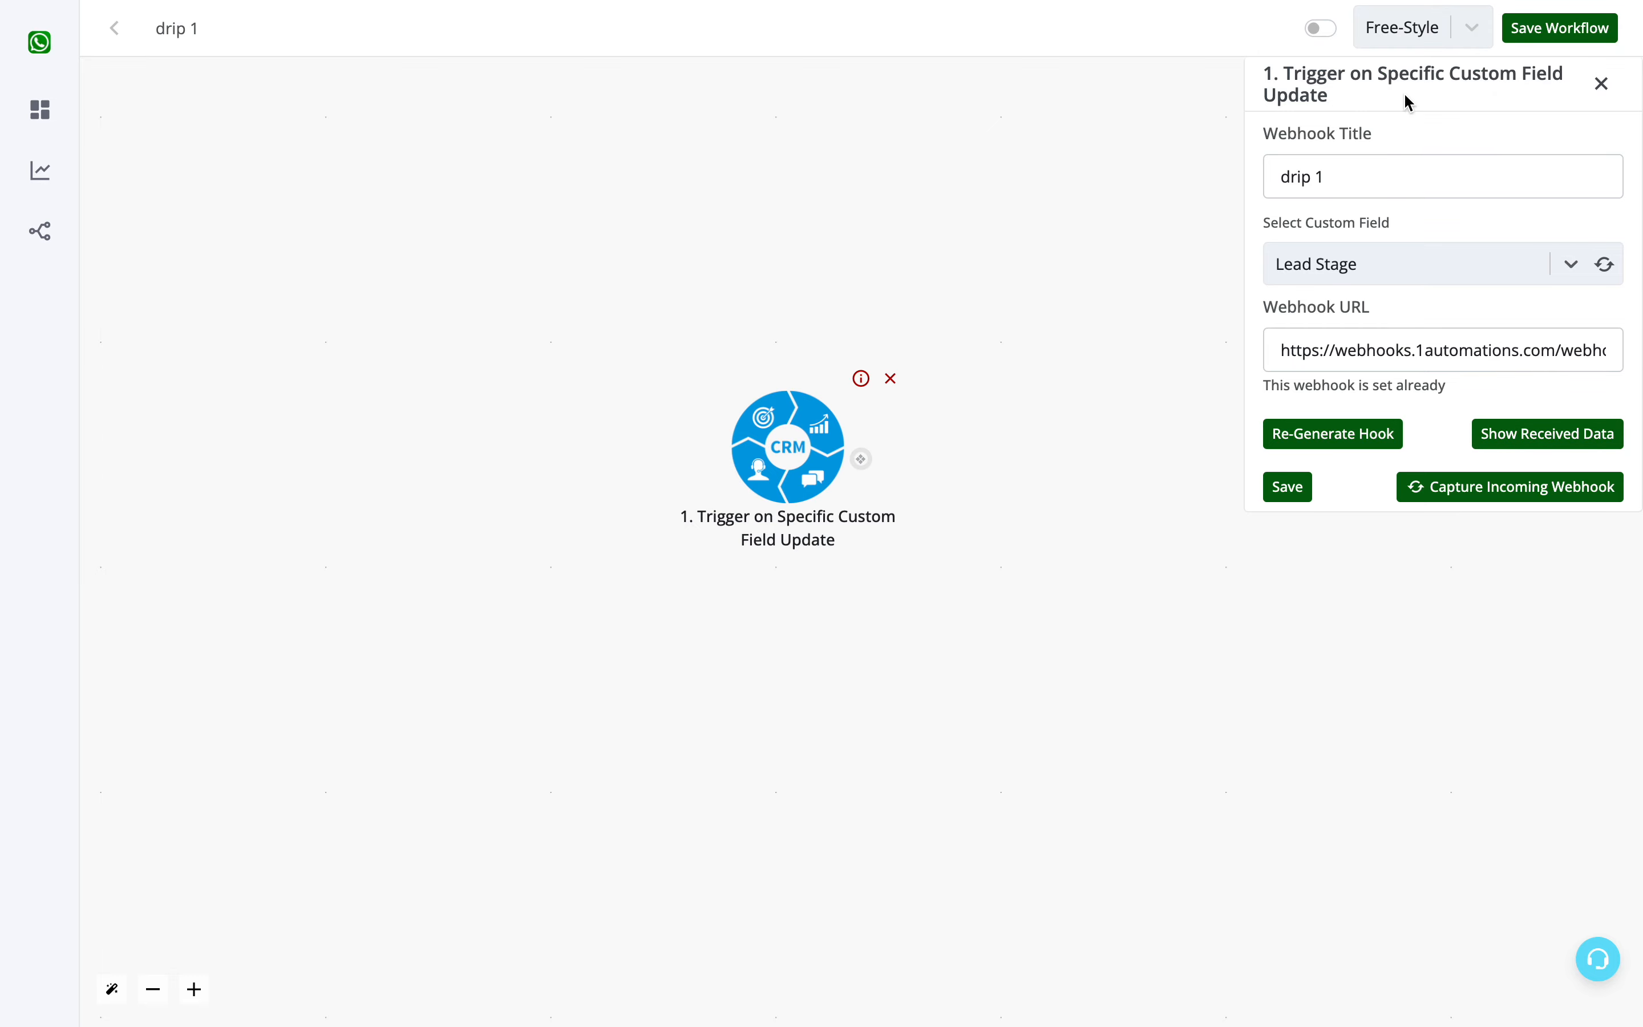
- Inspect the update data received by the trigger's webhook and save the trigger
click(1532, 438)
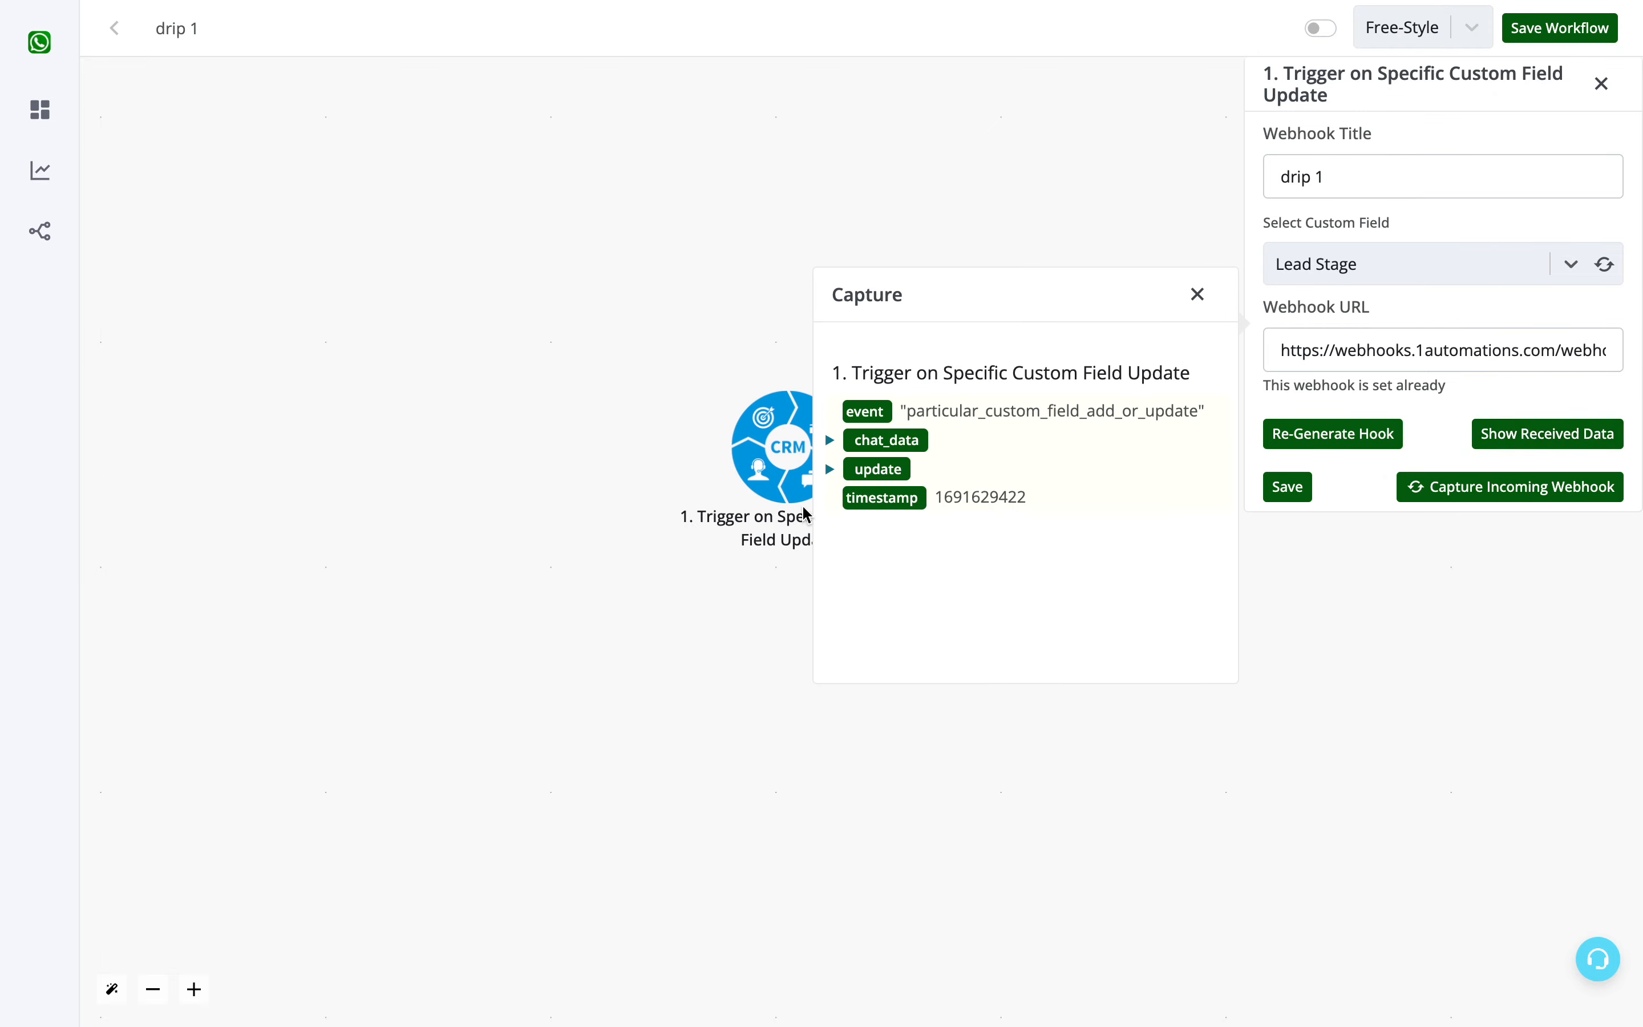
click(829, 470)
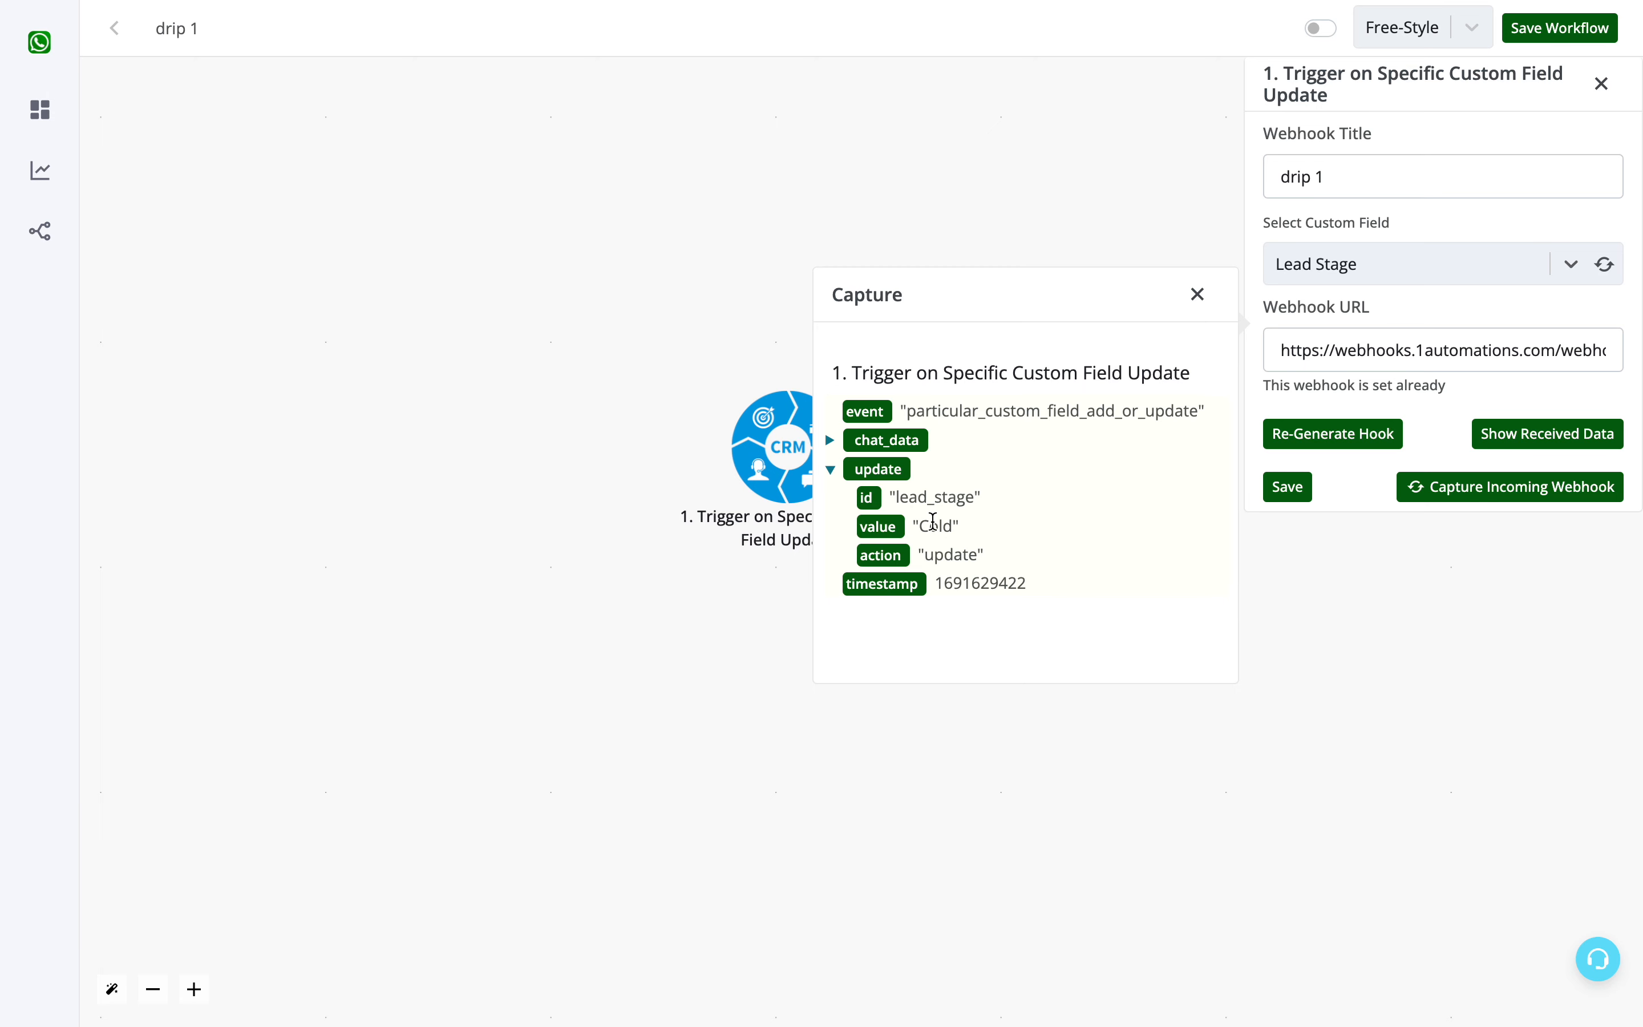
click(1197, 296)
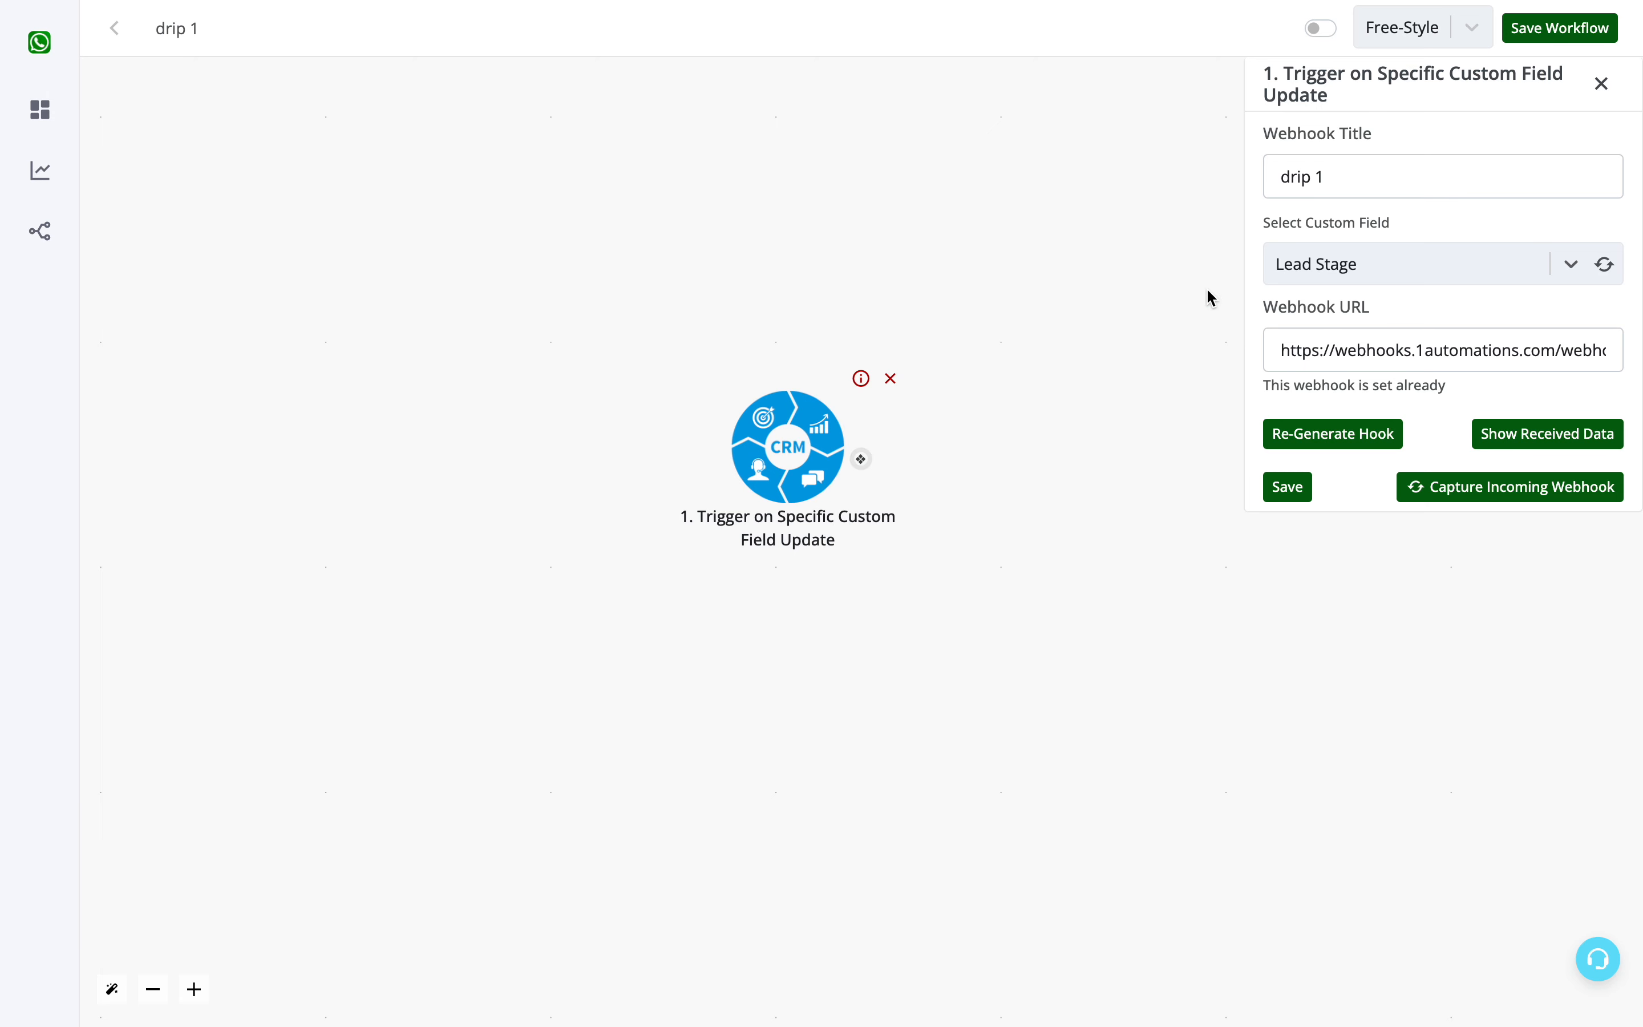
click(1300, 489)
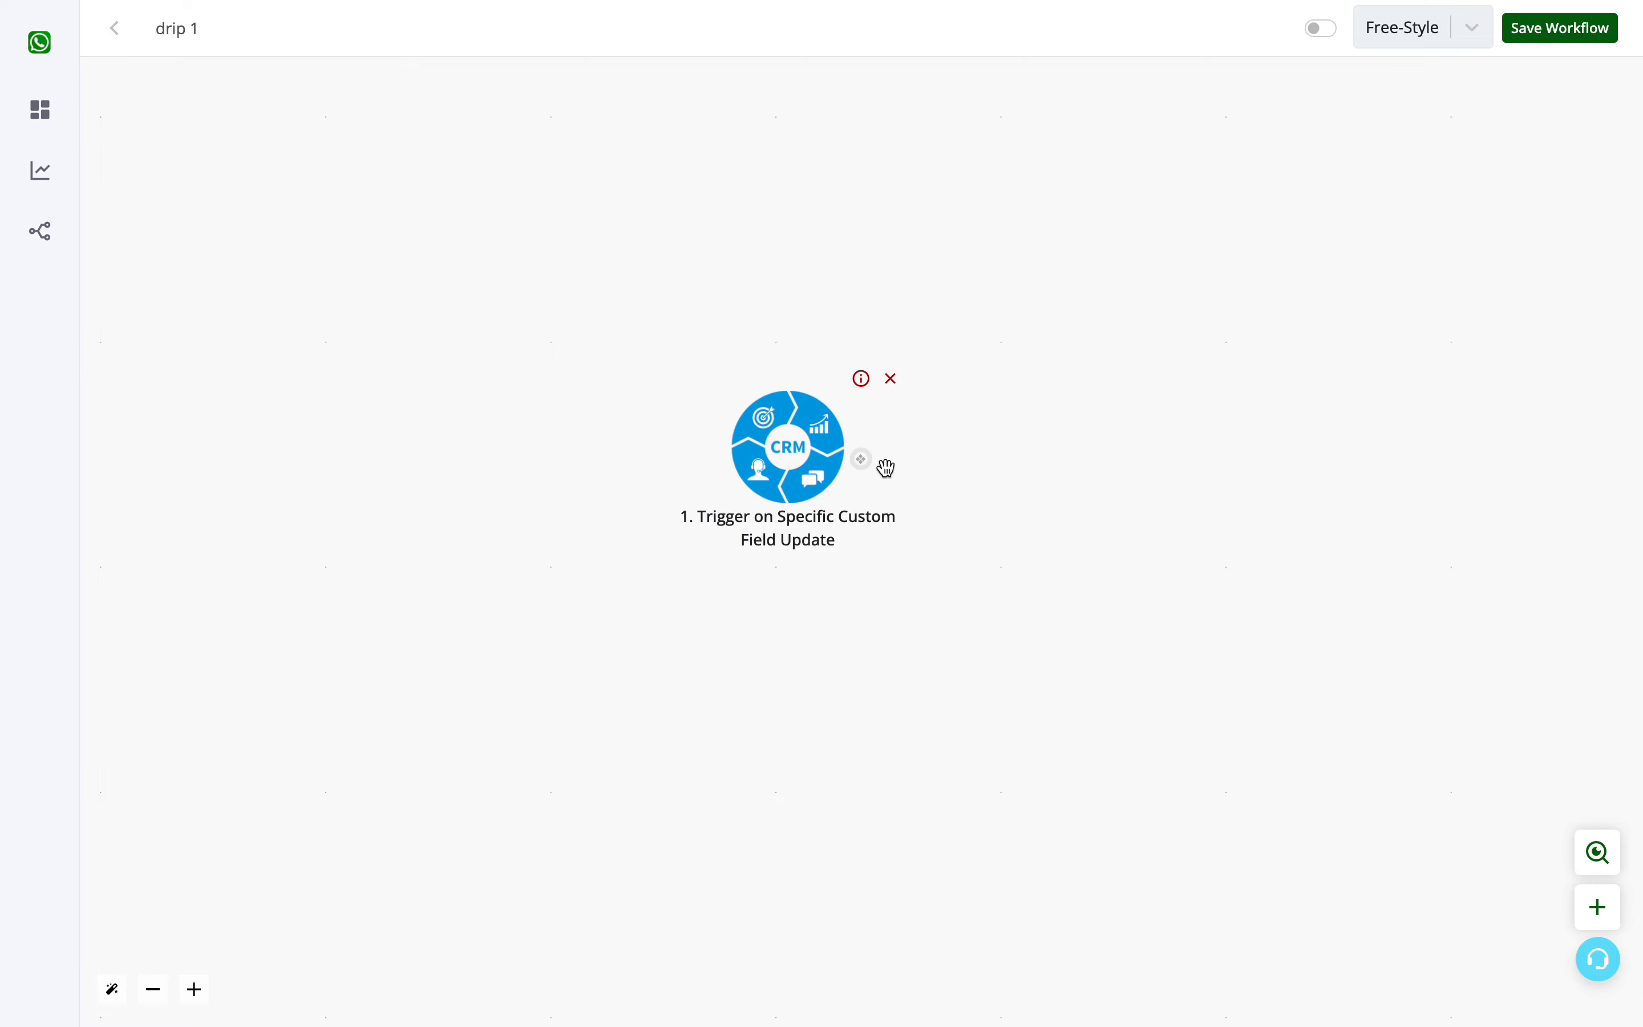
- Connect an empty action node after the CRM trigger and insert a Basic Router on that connection
click(862, 460)
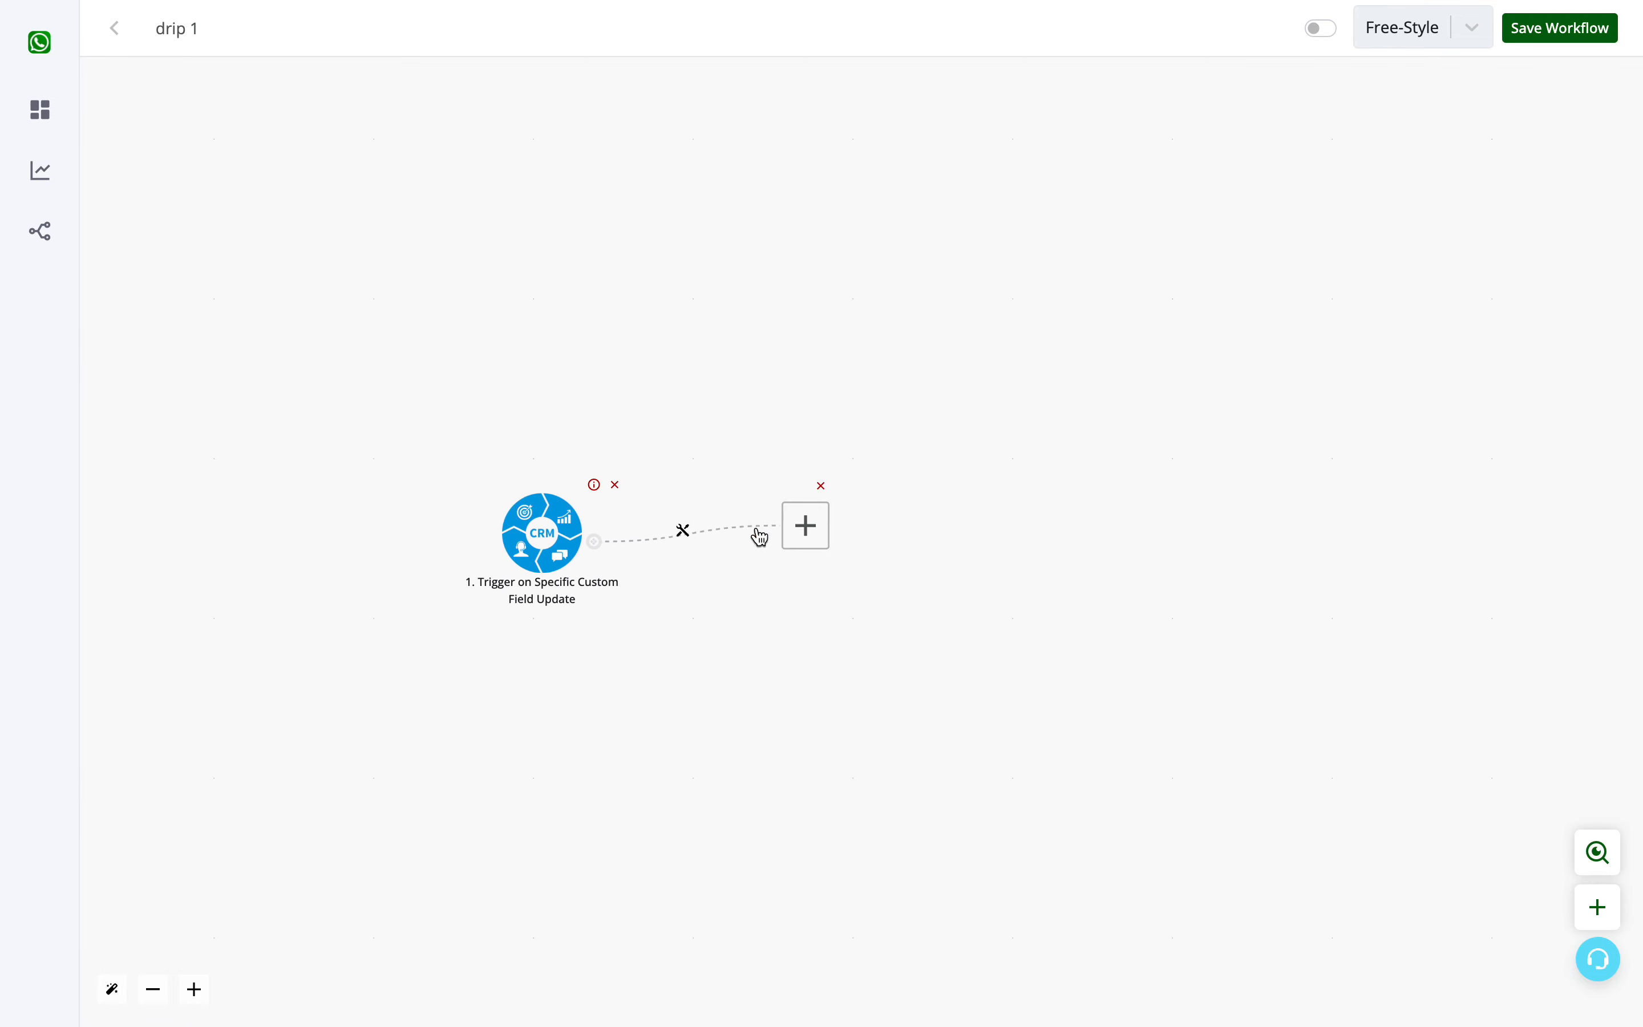
drag(806, 526, 1012, 543)
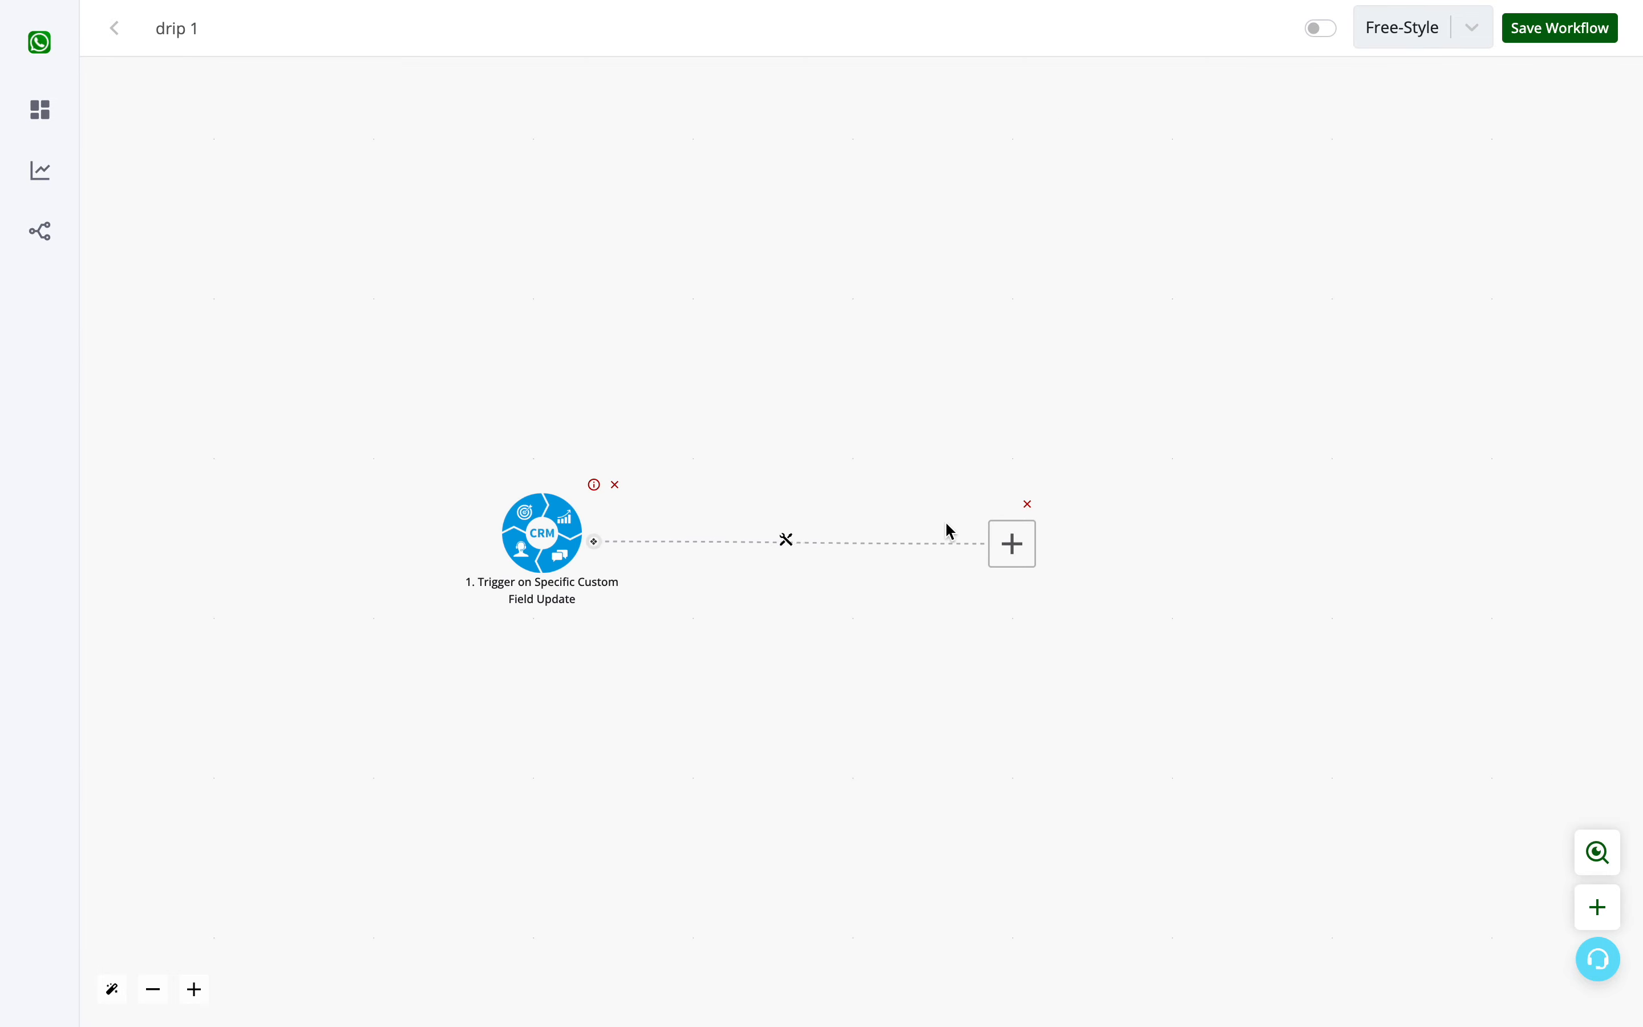
click(788, 543)
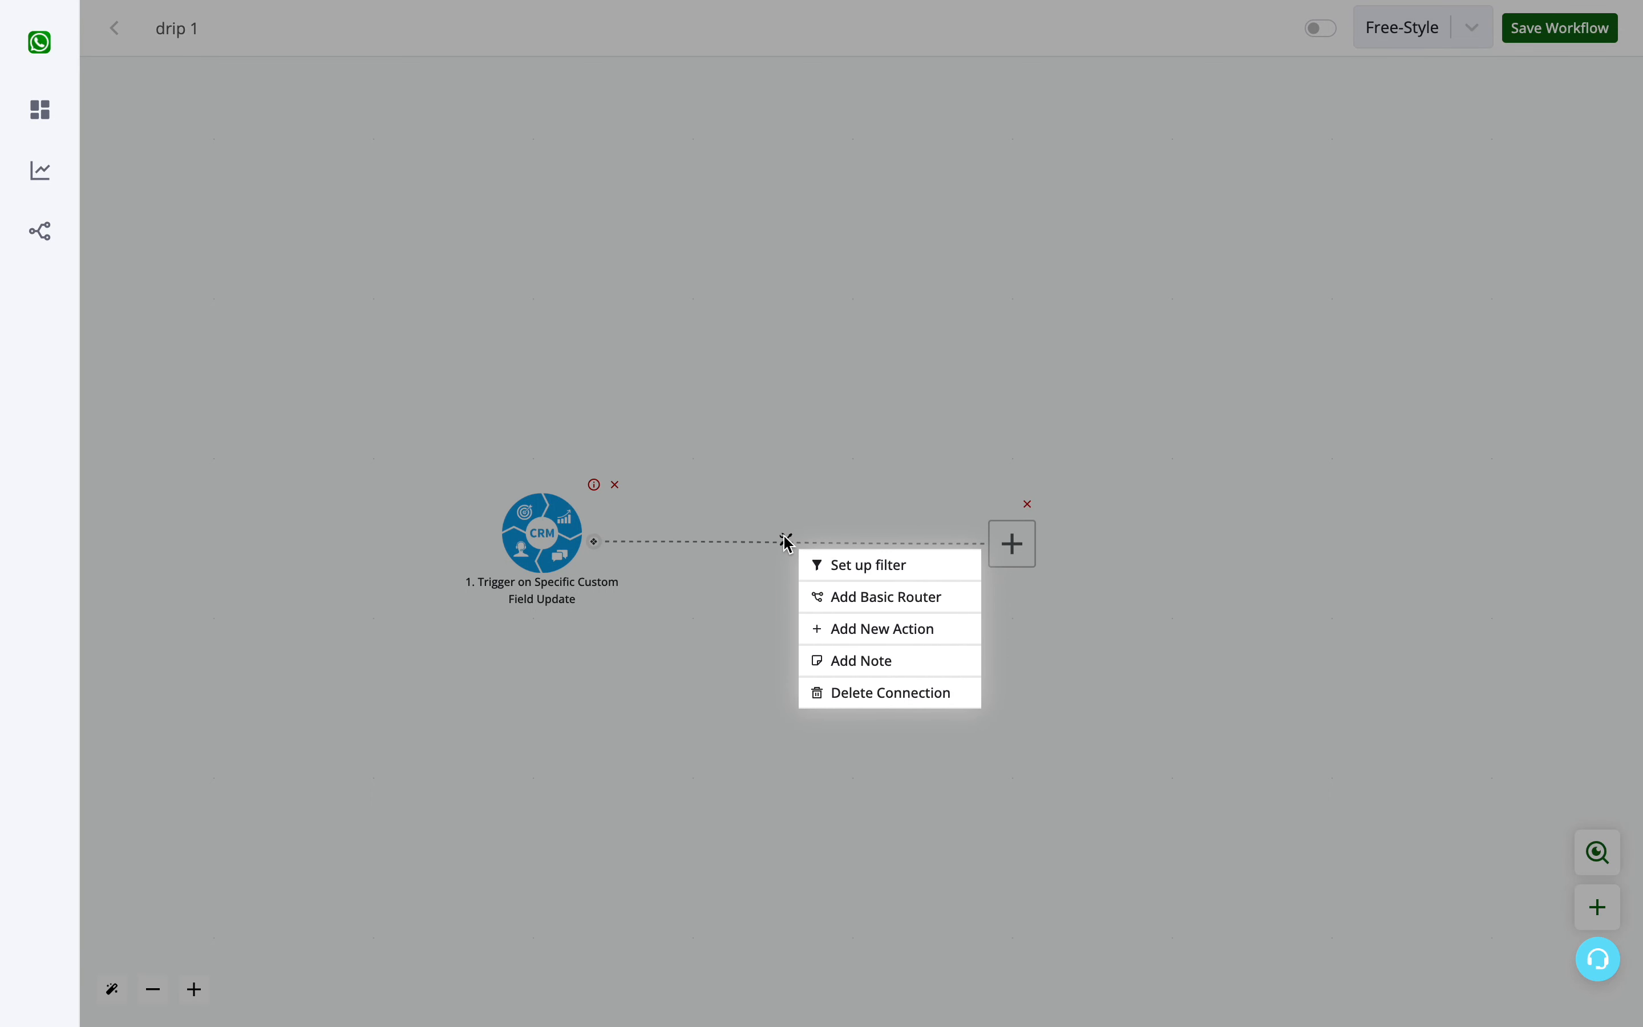
click(855, 603)
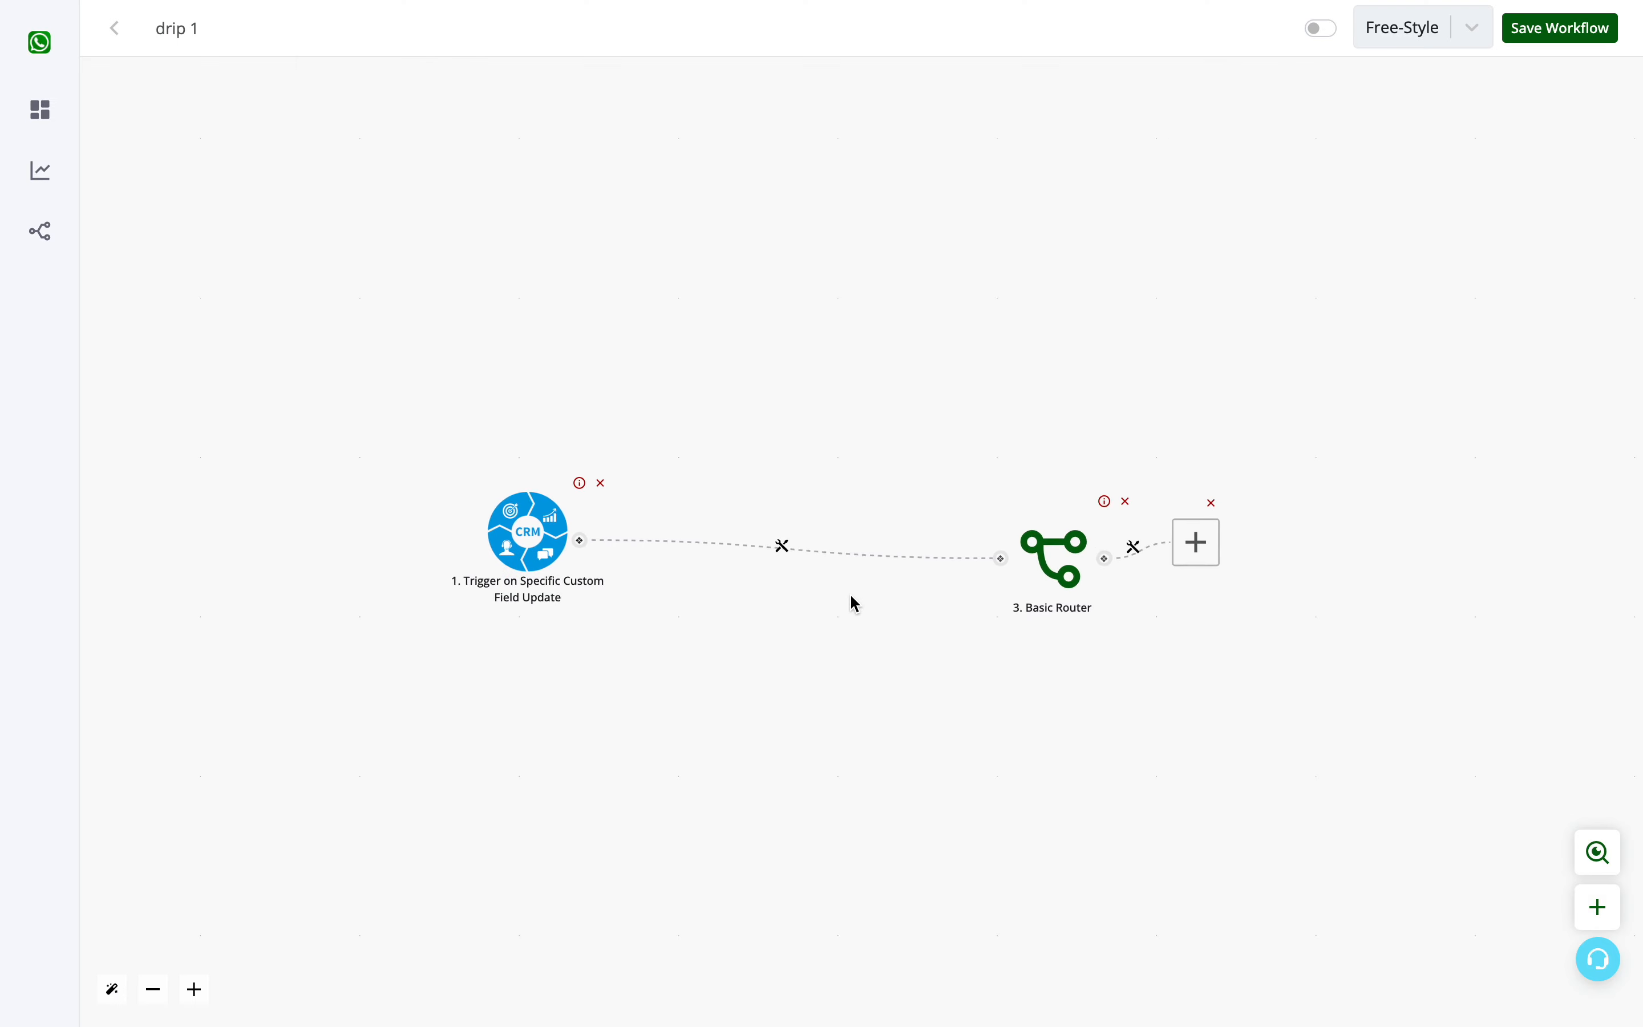
- Add a second branch to the Basic Router and arrange the two empty action nodes above and below it
drag(1017, 527, 1183, 383)
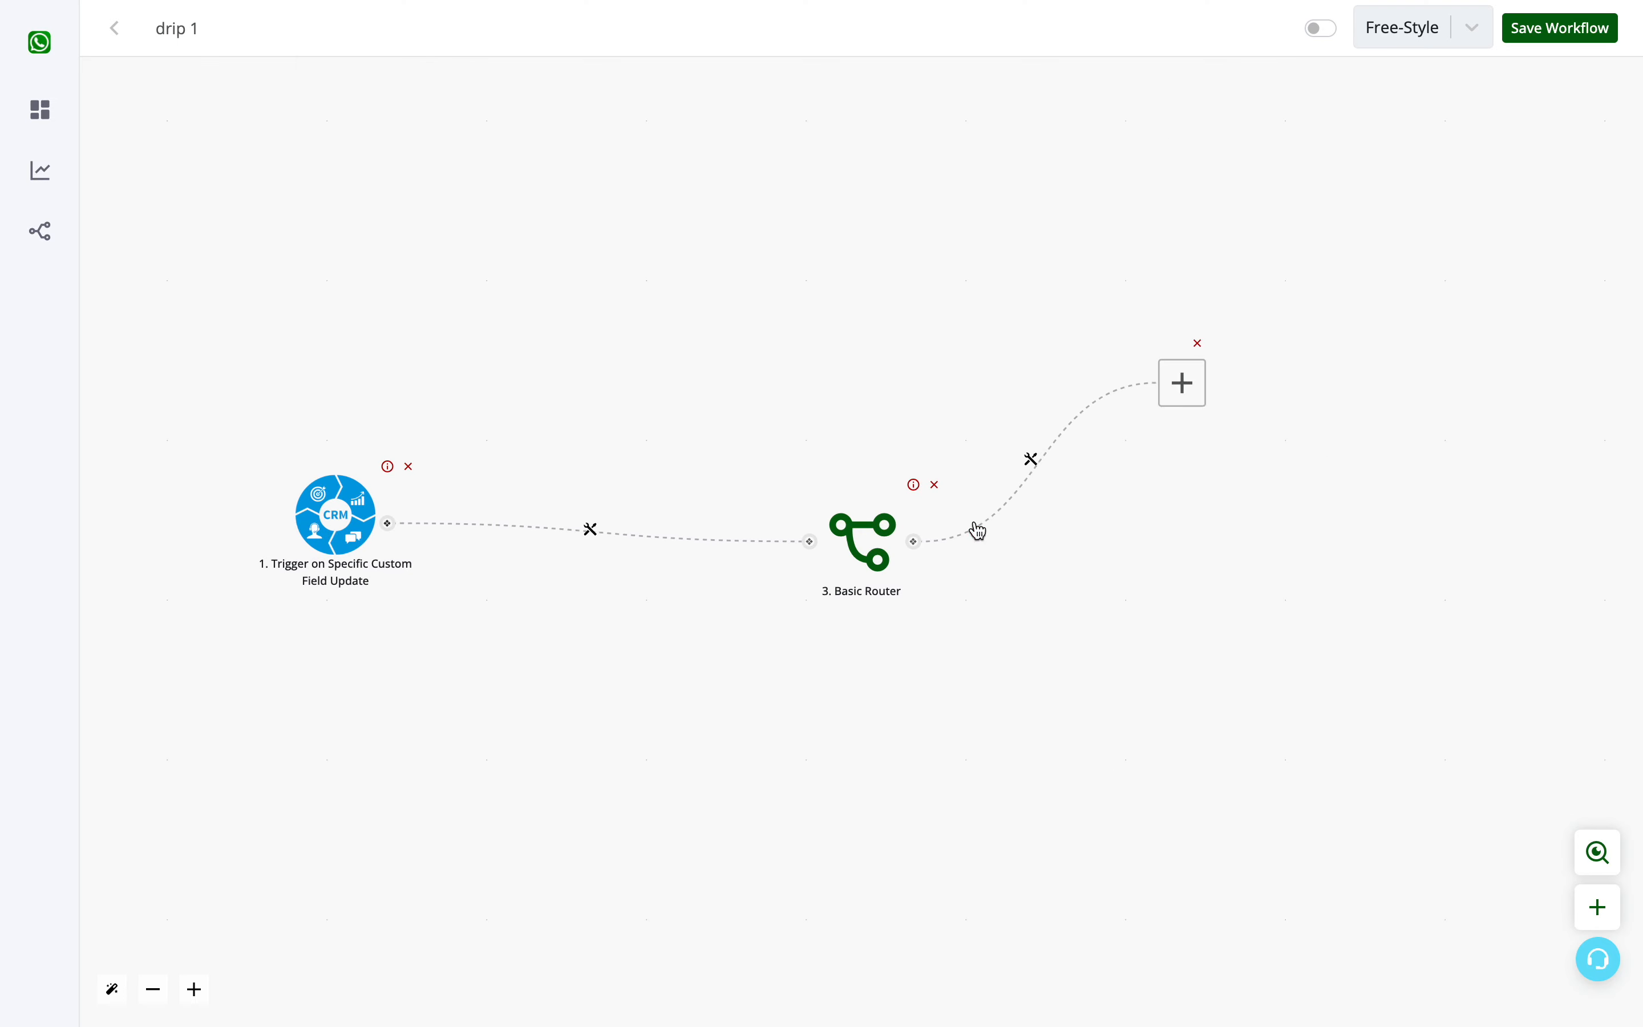
click(915, 541)
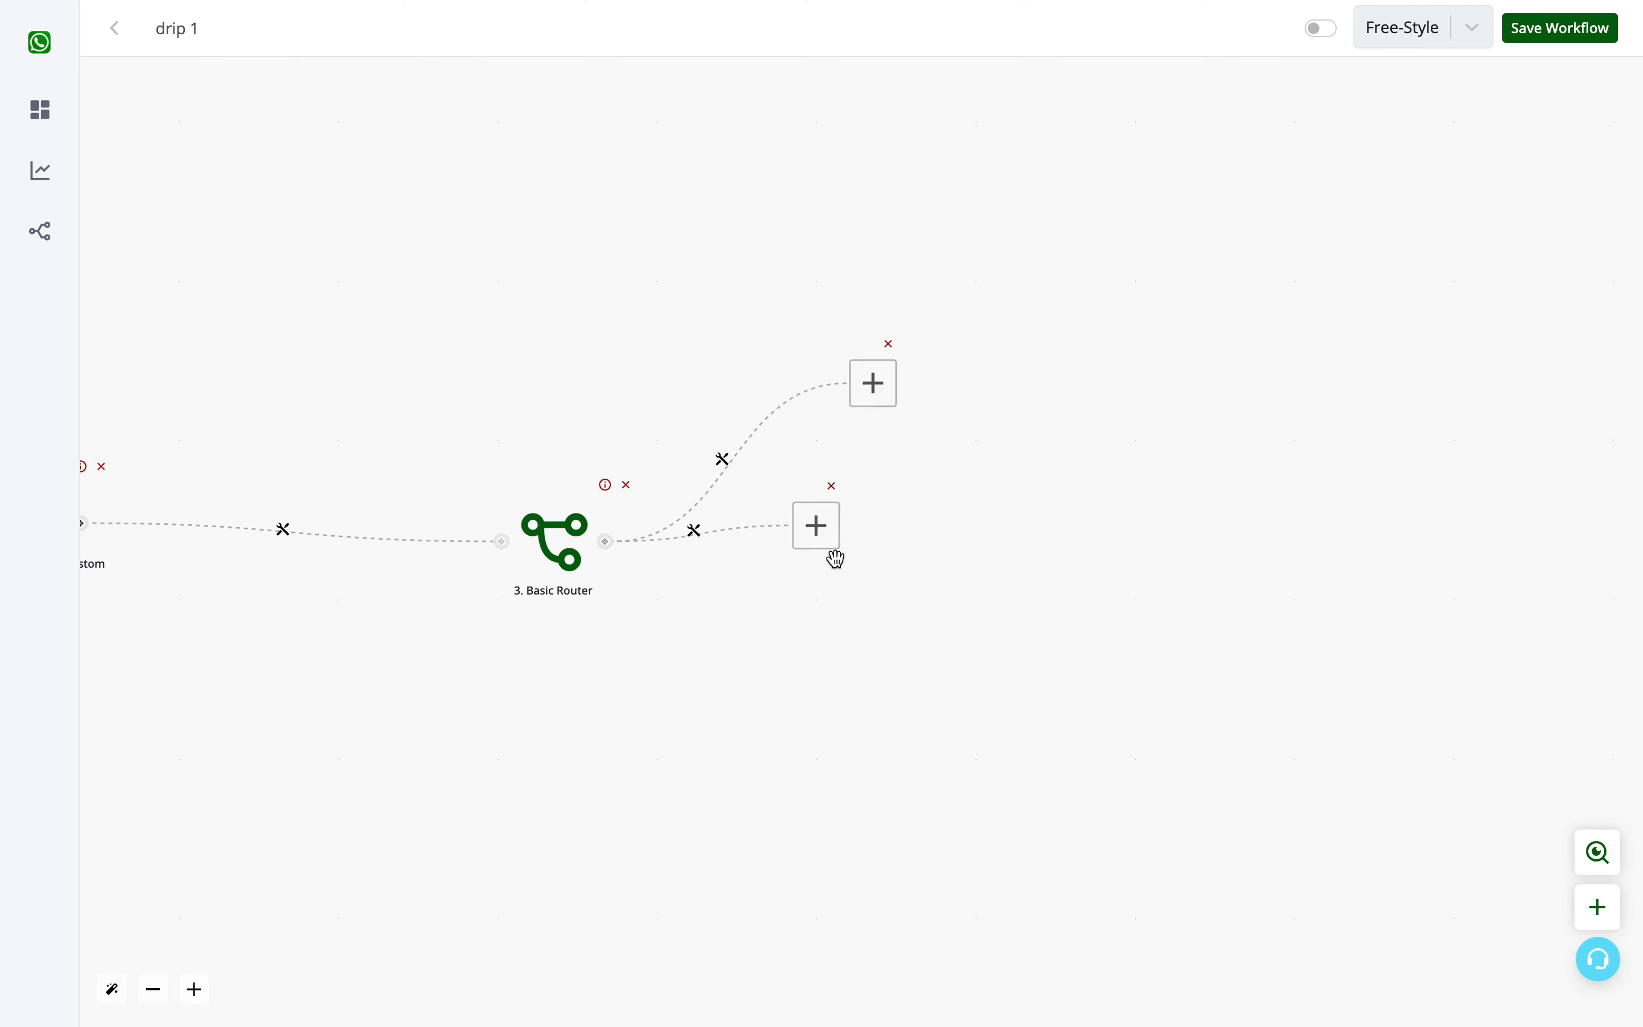
drag(837, 558, 862, 633)
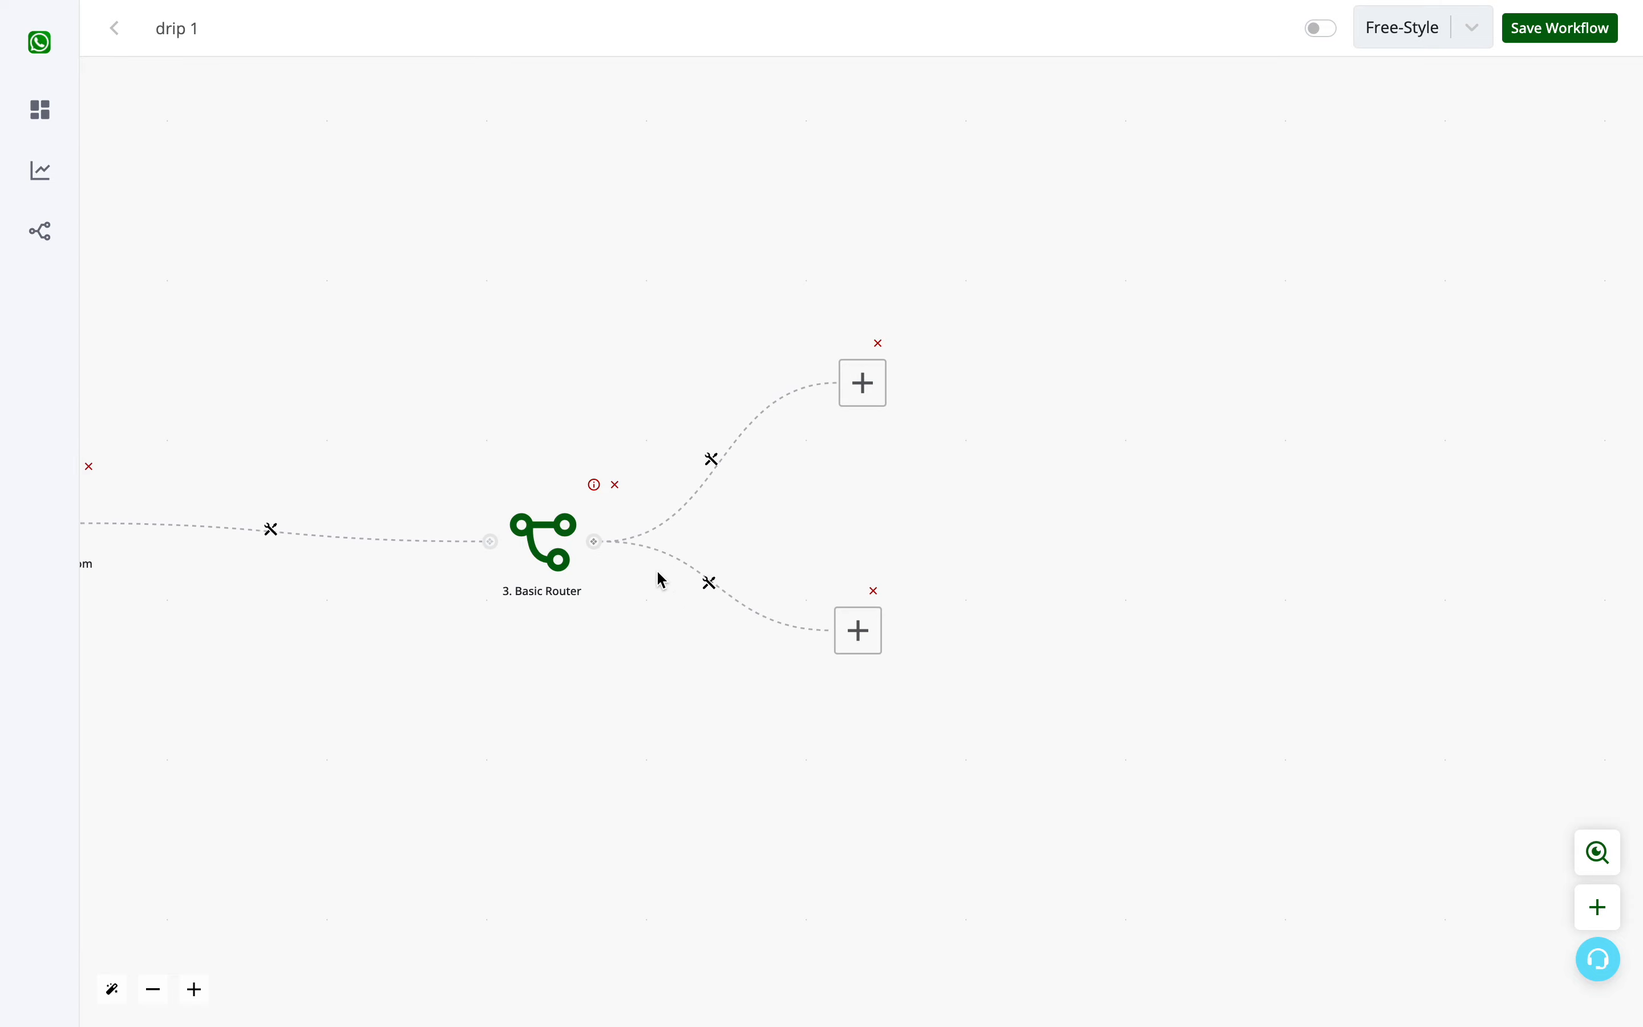
drag(546, 548, 528, 527)
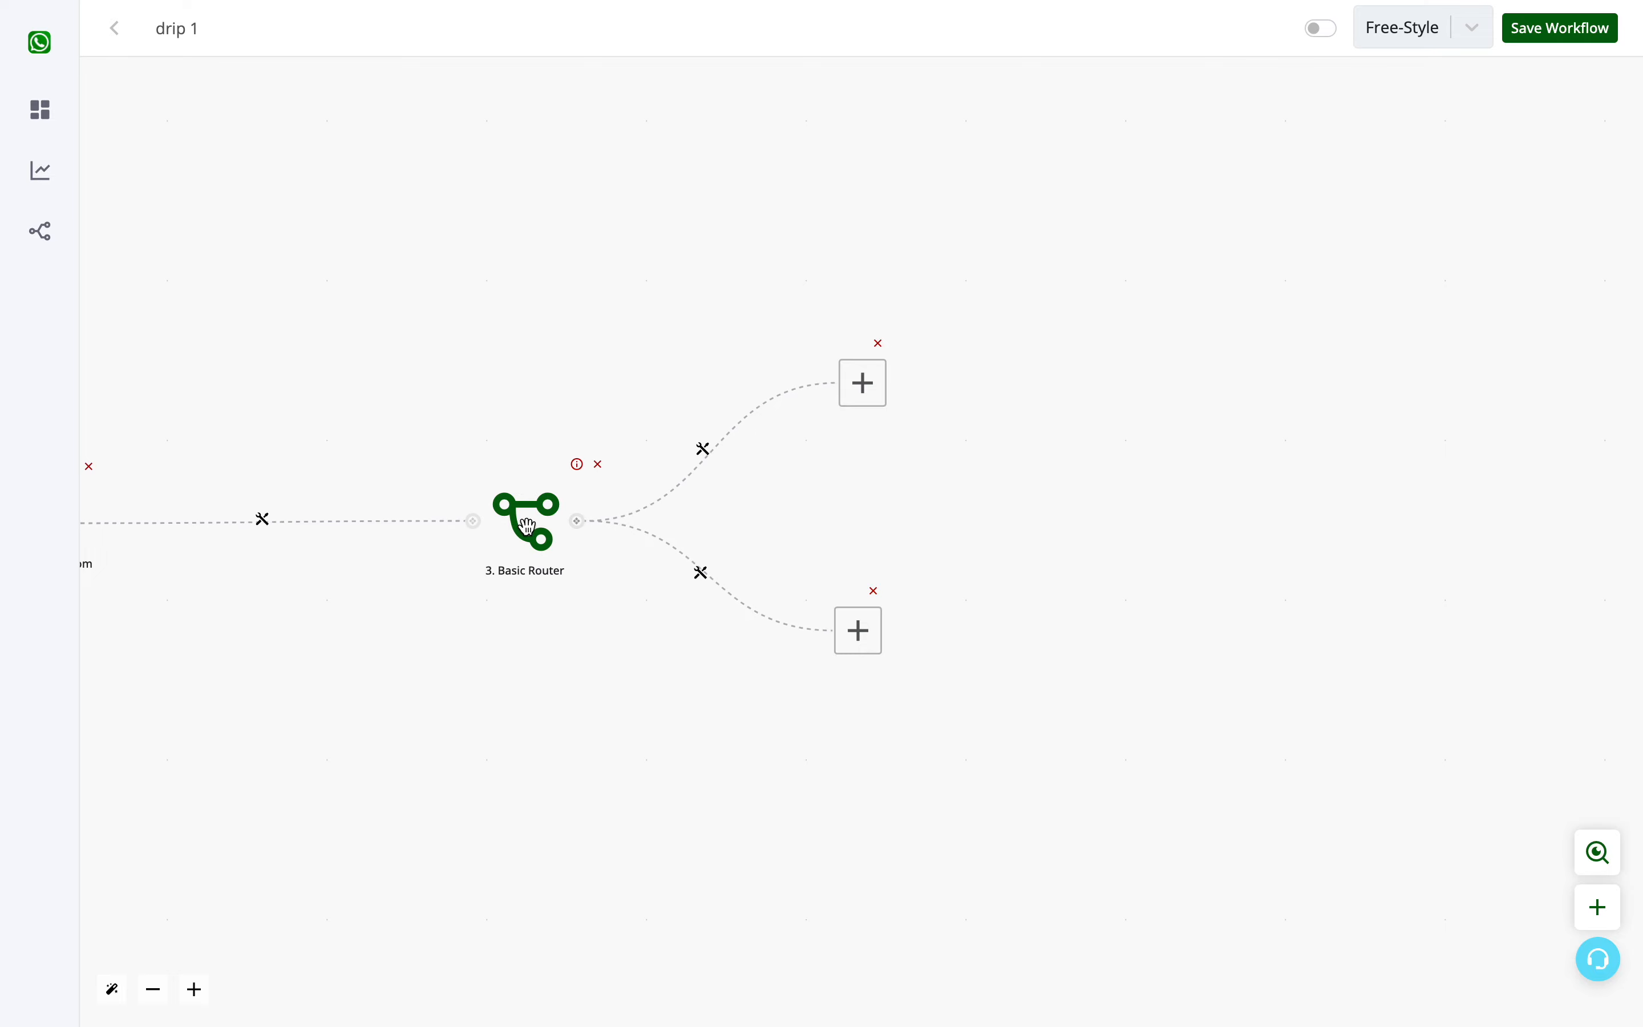
- Add two extra branches with empty action nodes to the Basic Router and delete both of them again
click(528, 526)
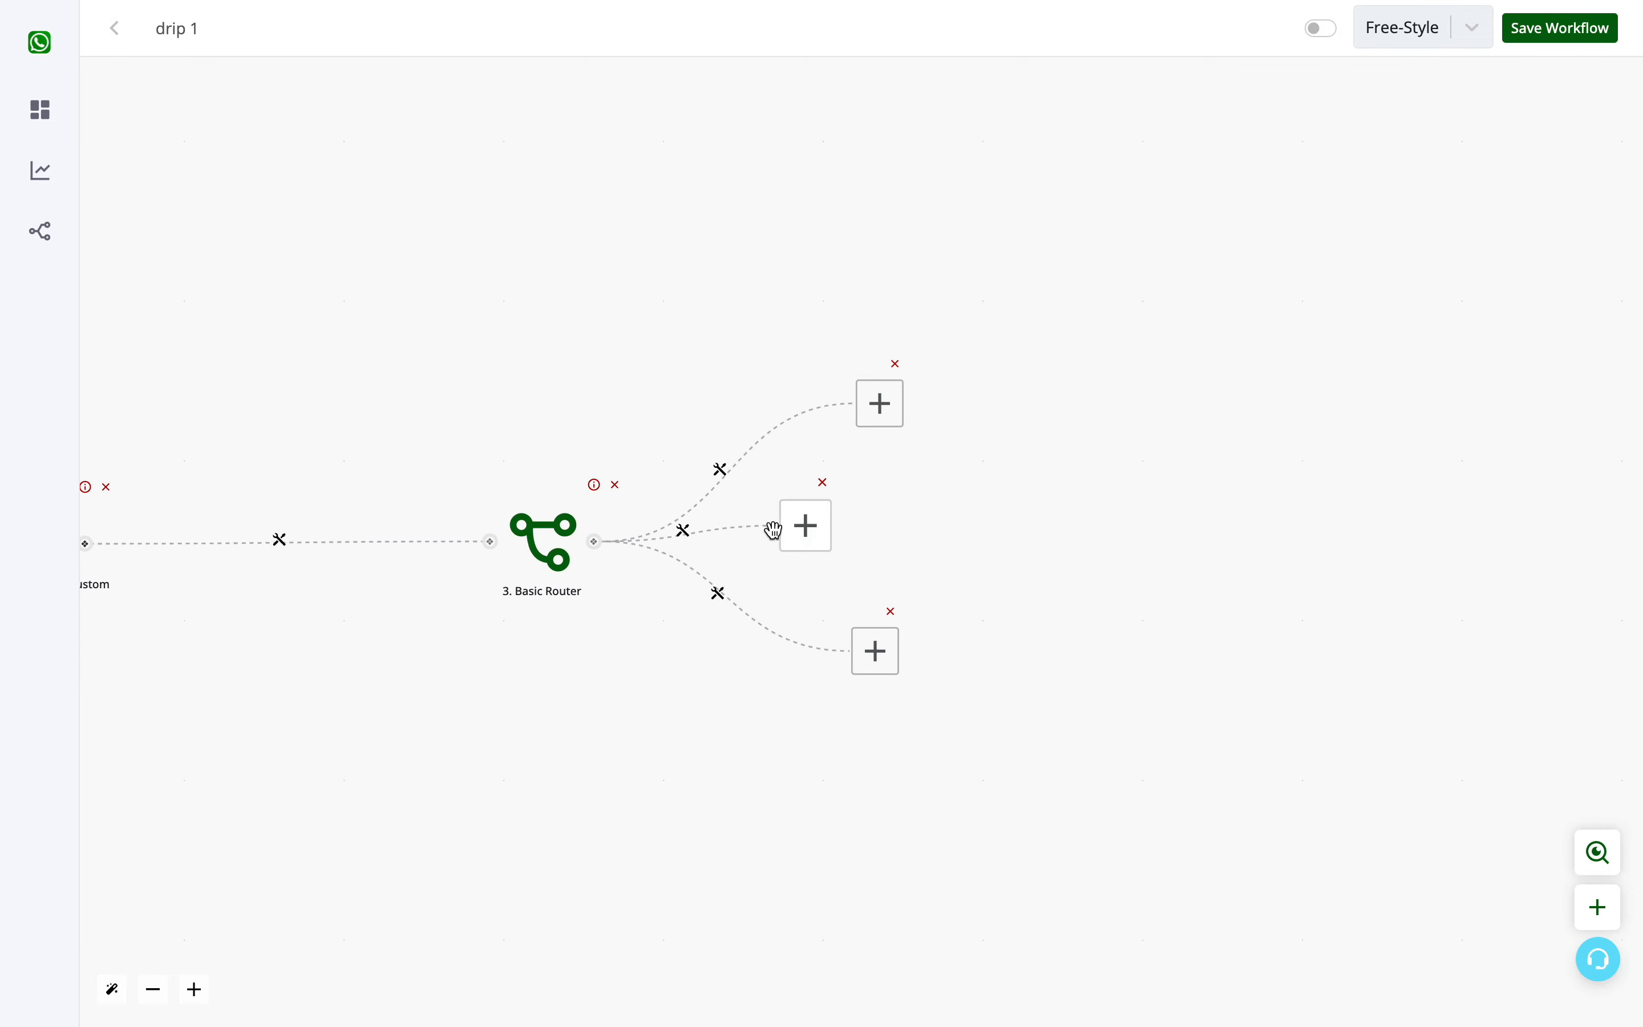
drag(774, 530, 796, 792)
click(555, 543)
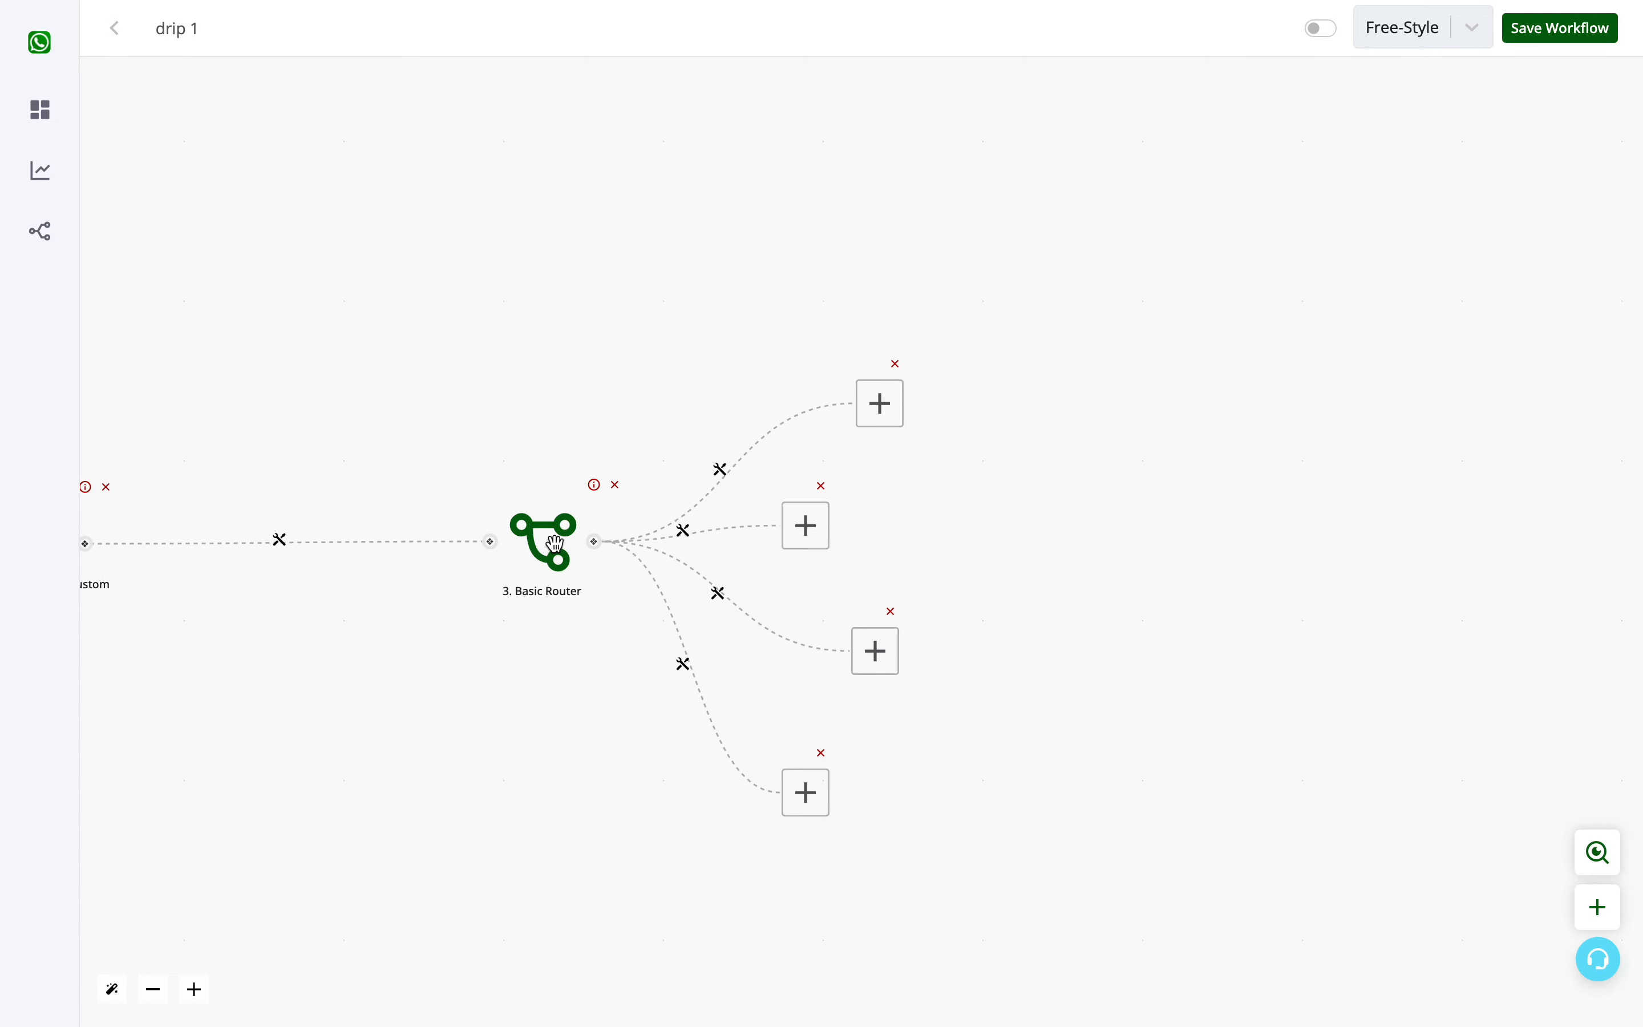
drag(804, 525, 792, 884)
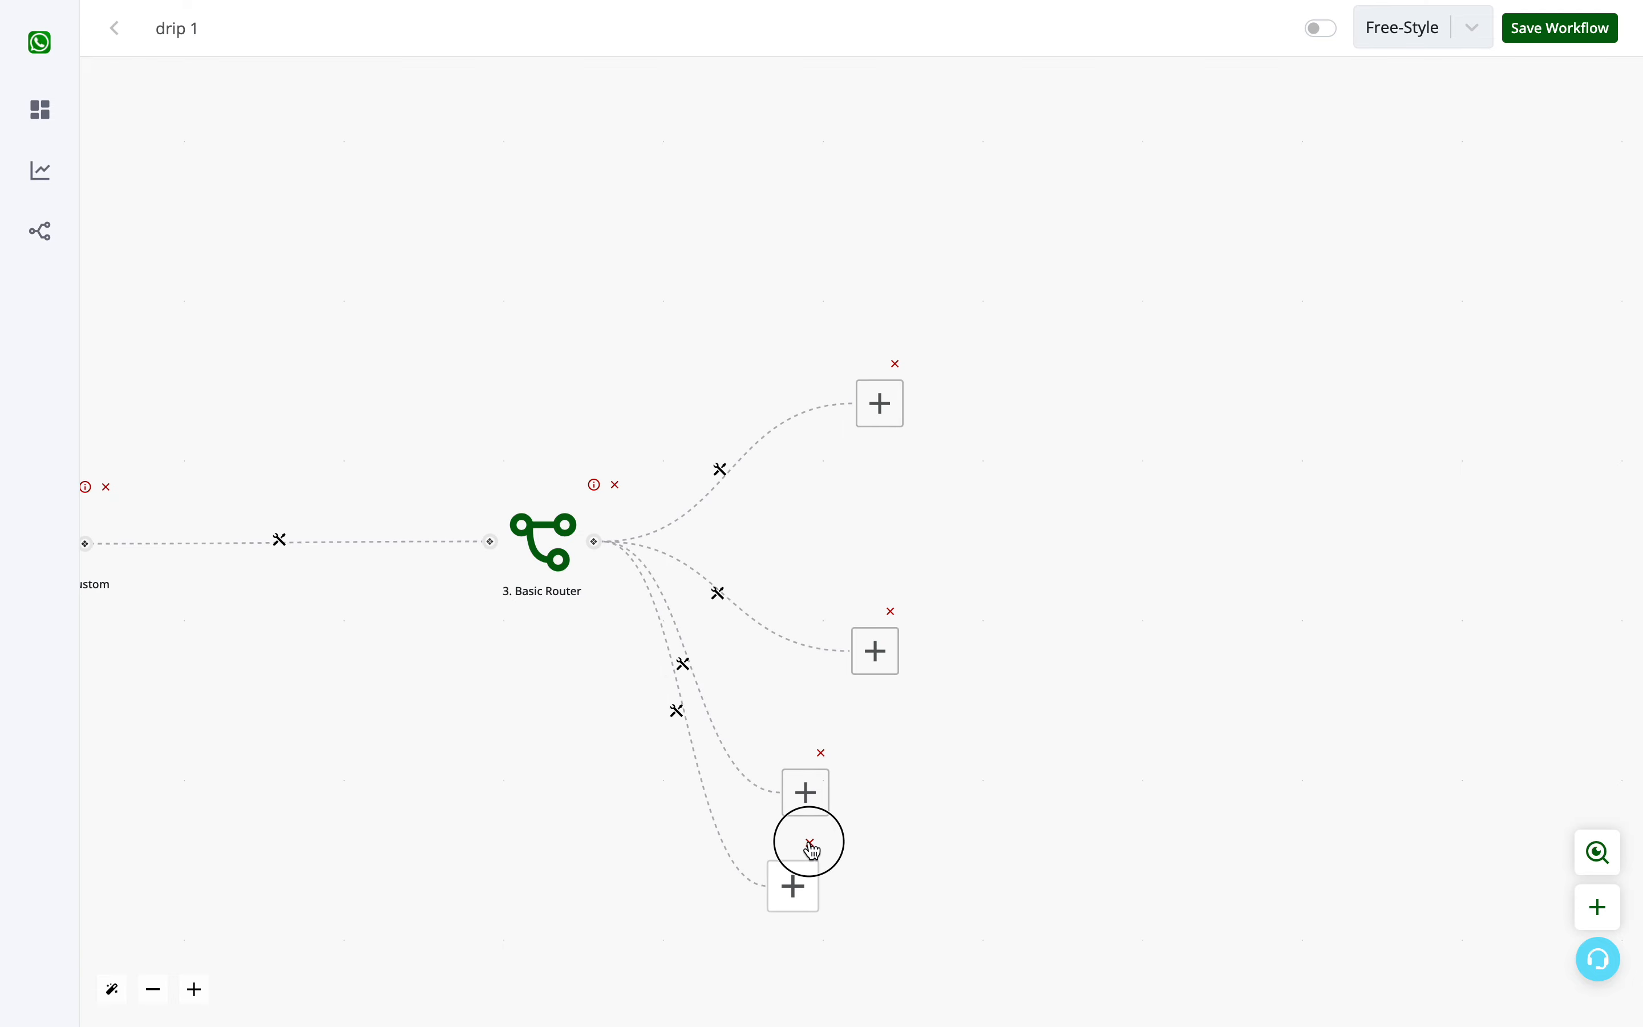
click(812, 844)
click(822, 754)
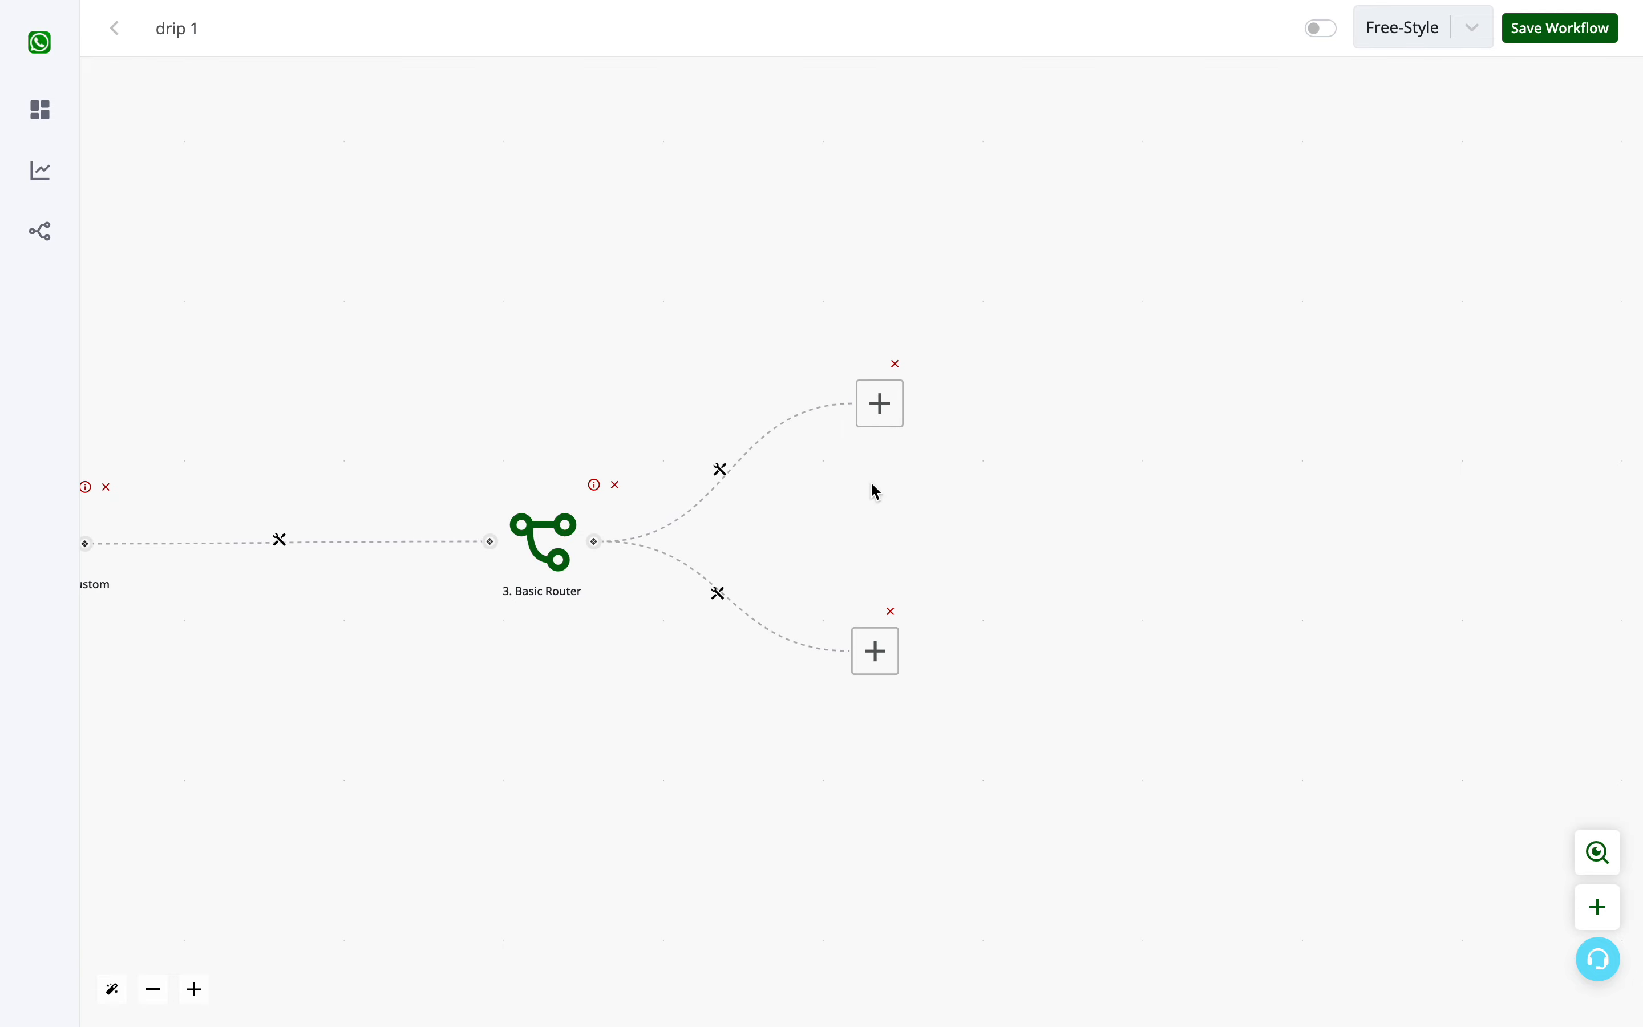
- Label the router's upper branch "cold" and add a first condition whose input is the trigger's update value, {{1.update.value}}
click(724, 474)
click(785, 493)
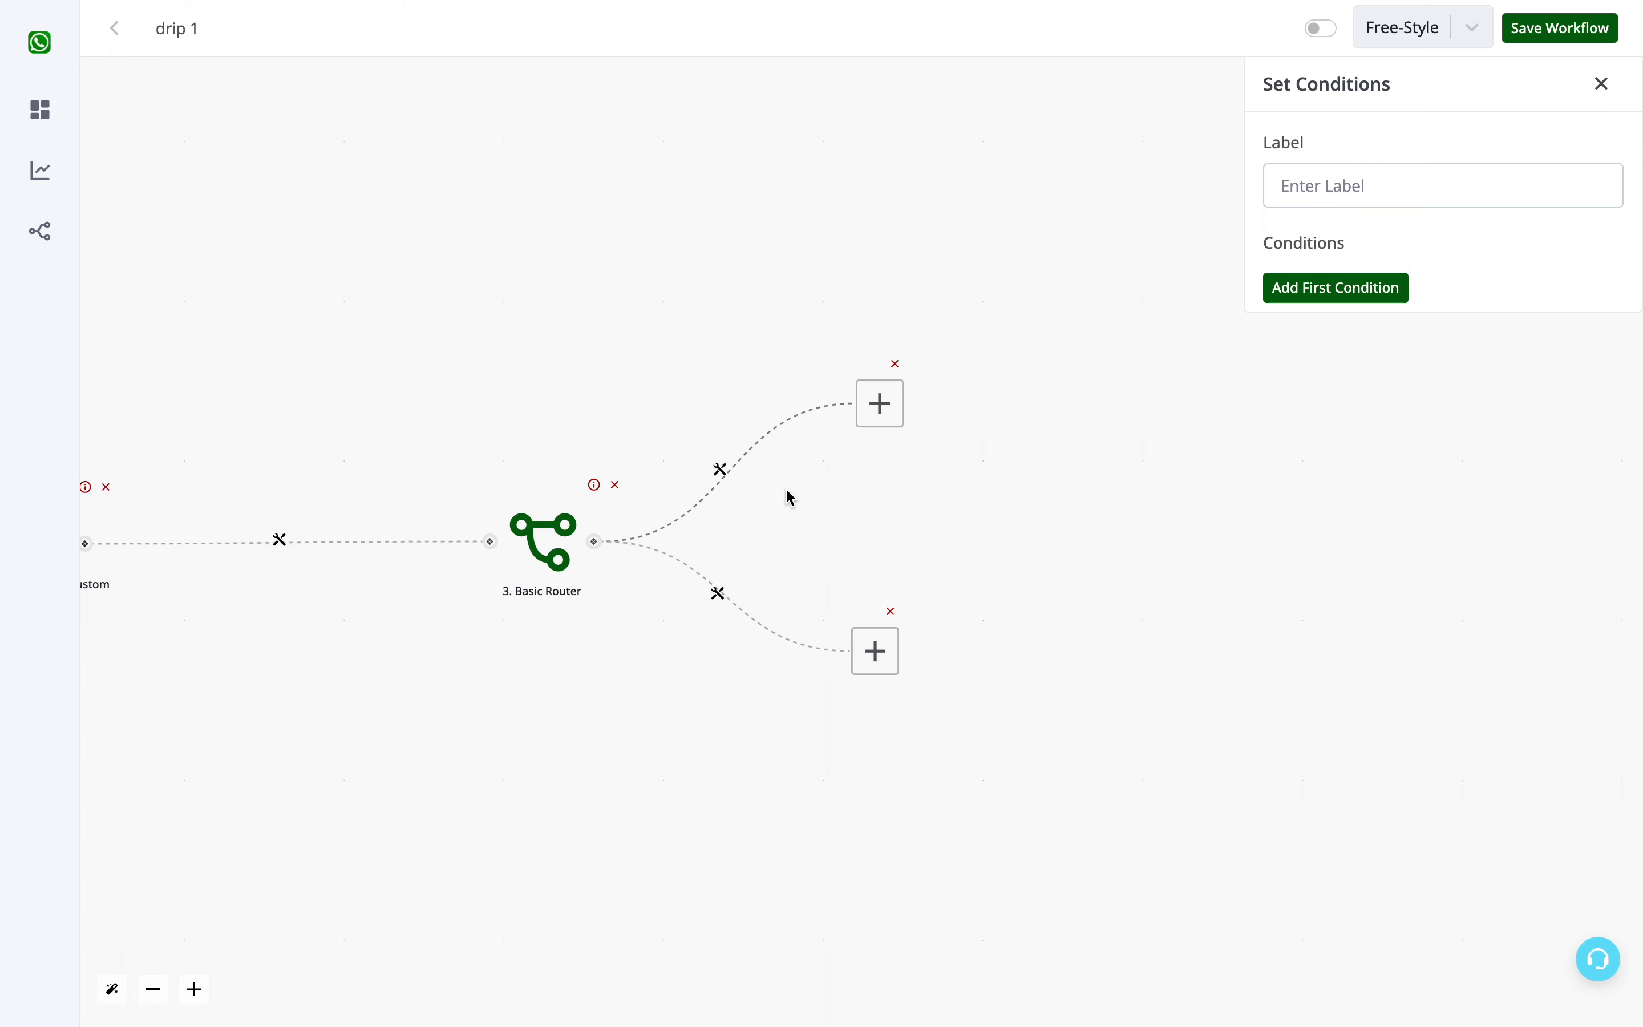
click(1394, 167)
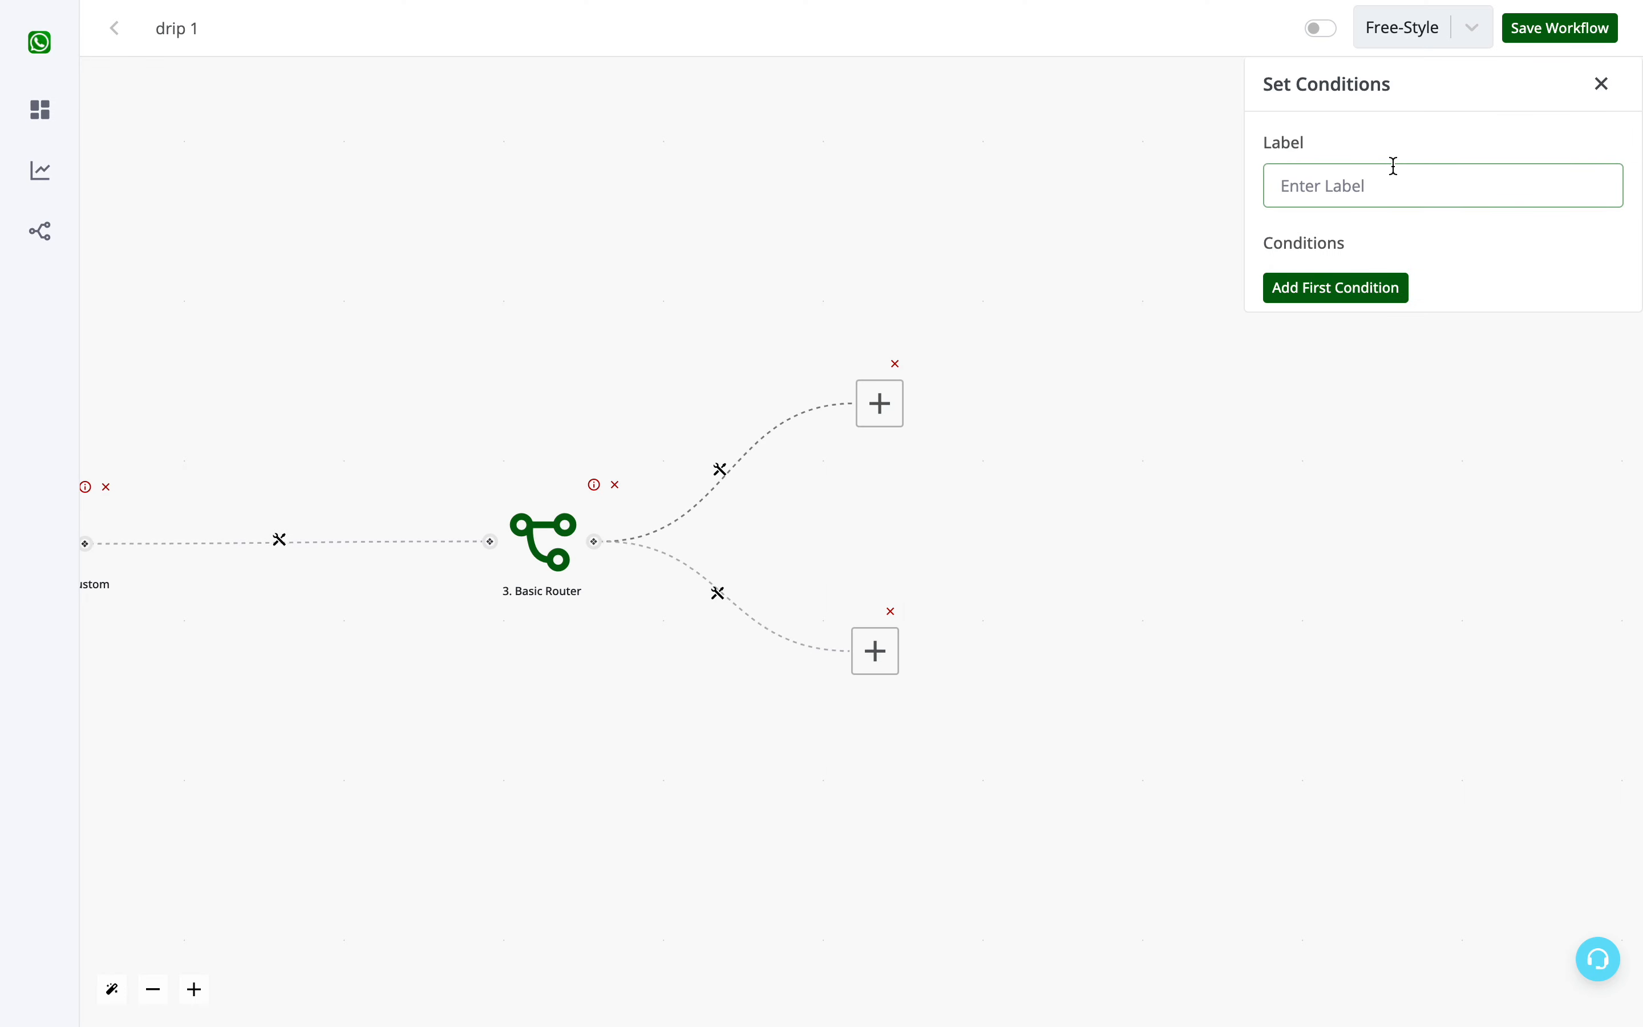
text(cold)
click(1350, 286)
click(1348, 286)
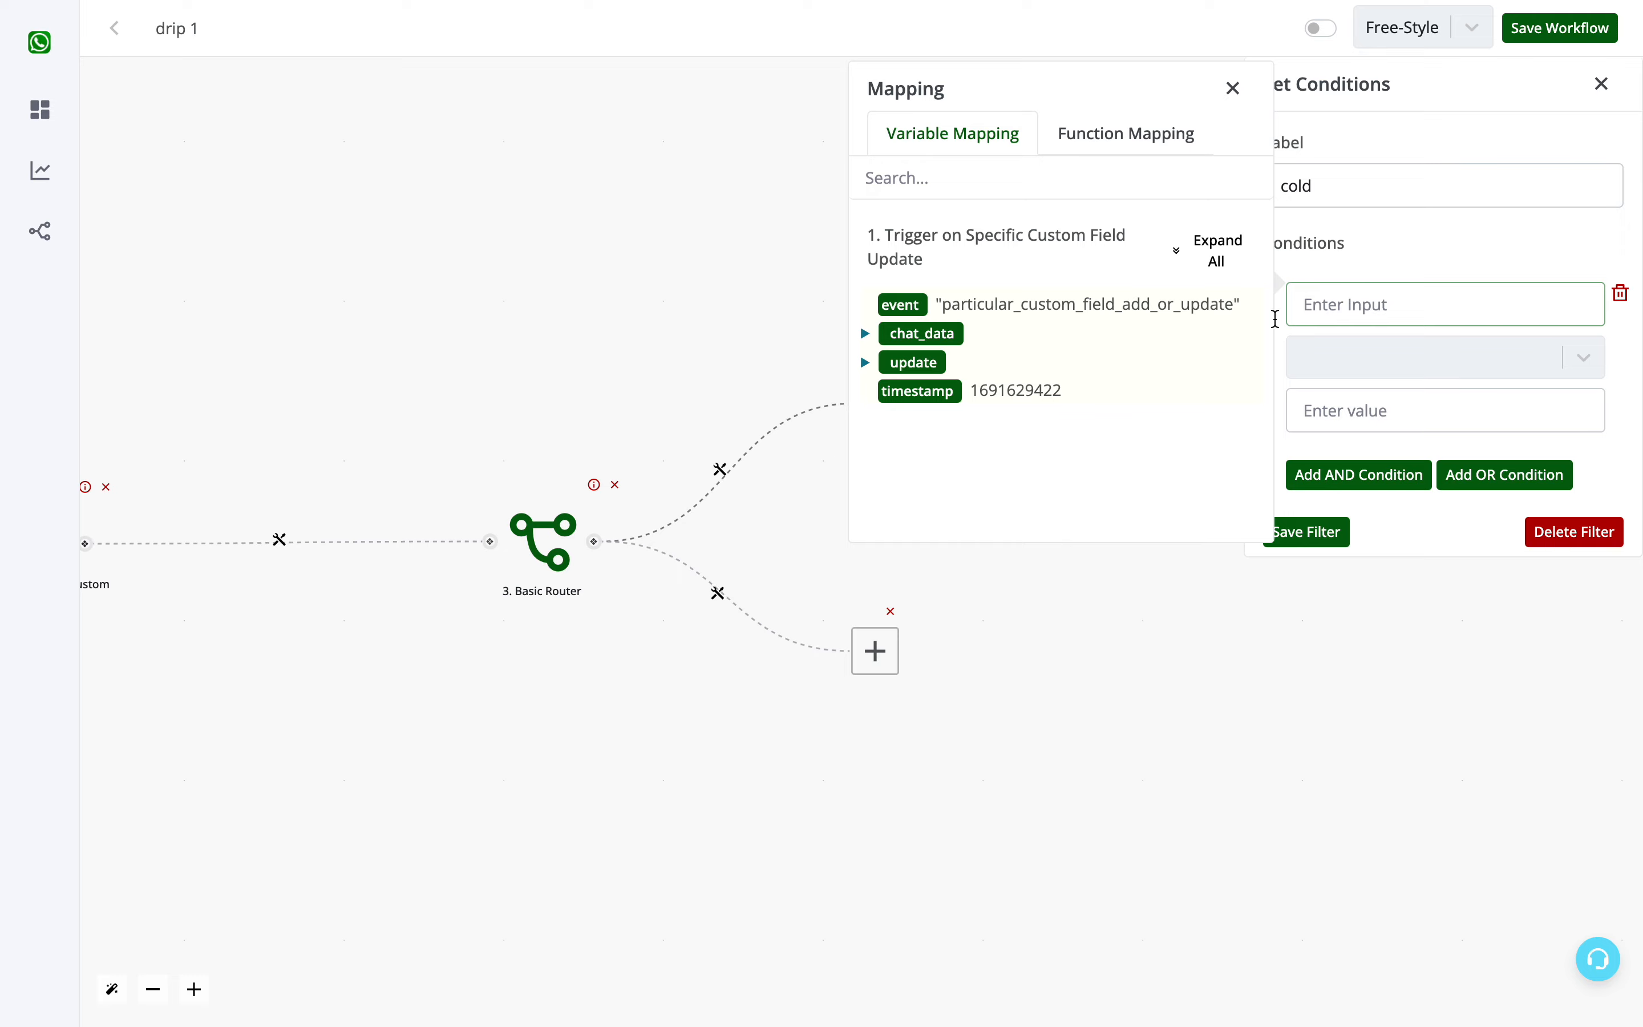
click(1207, 252)
scroll(1030, 411, down, 10)
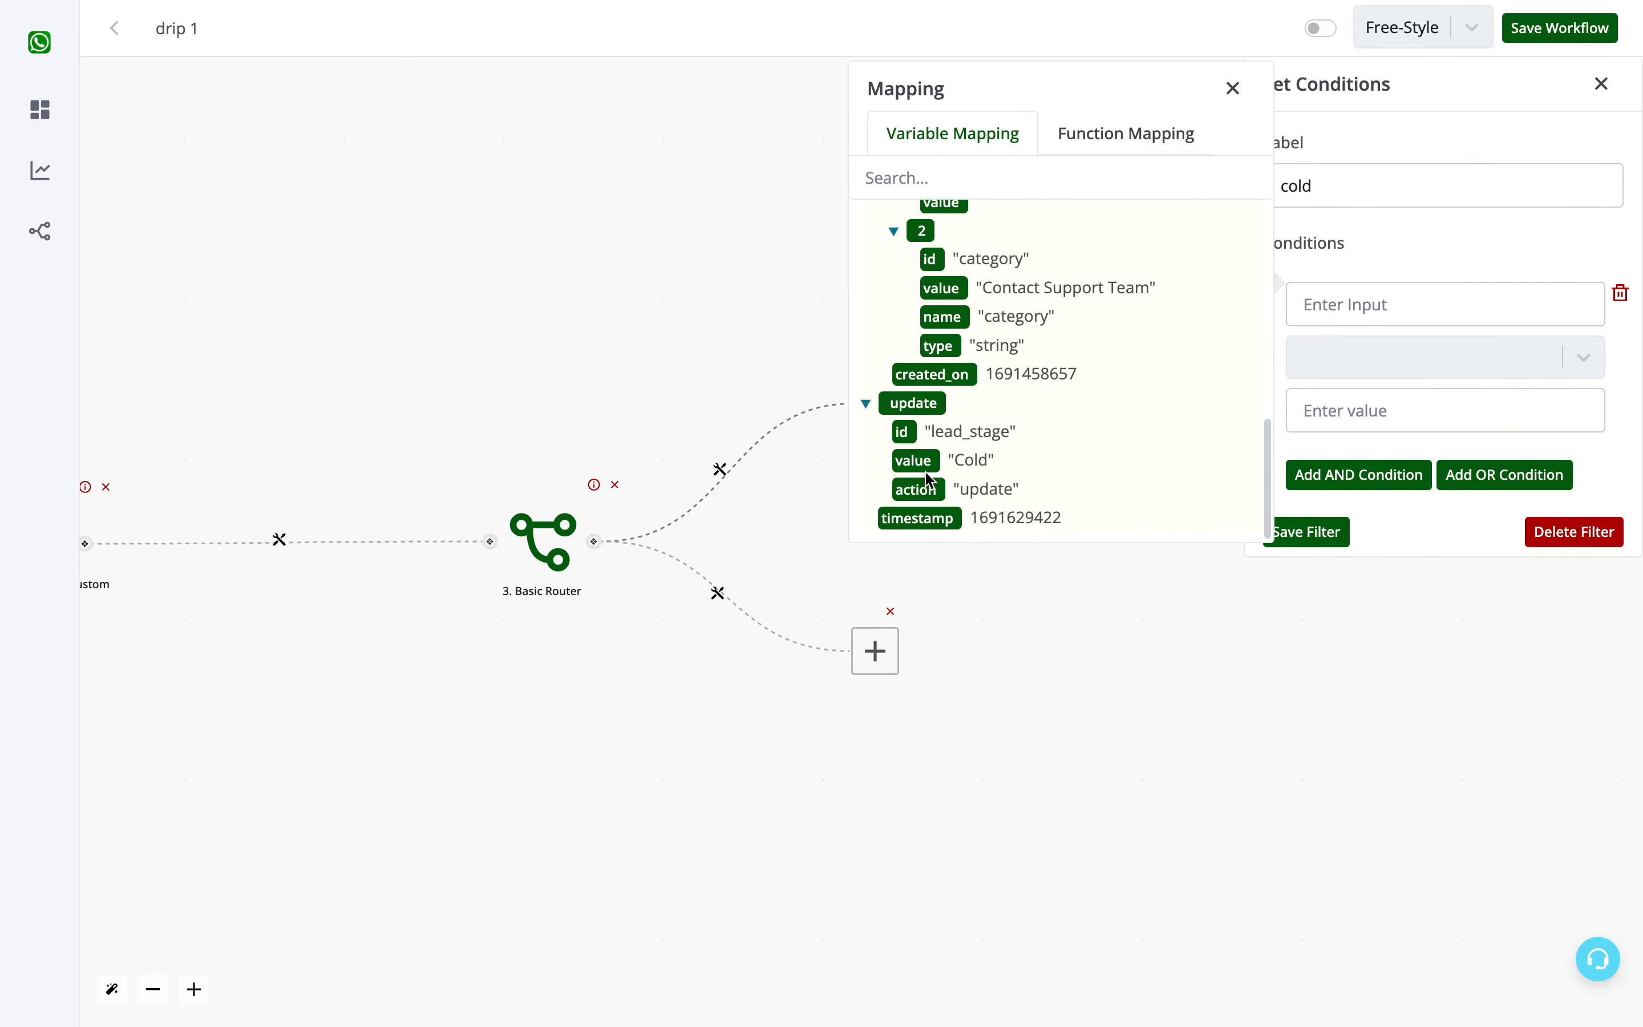
click(916, 461)
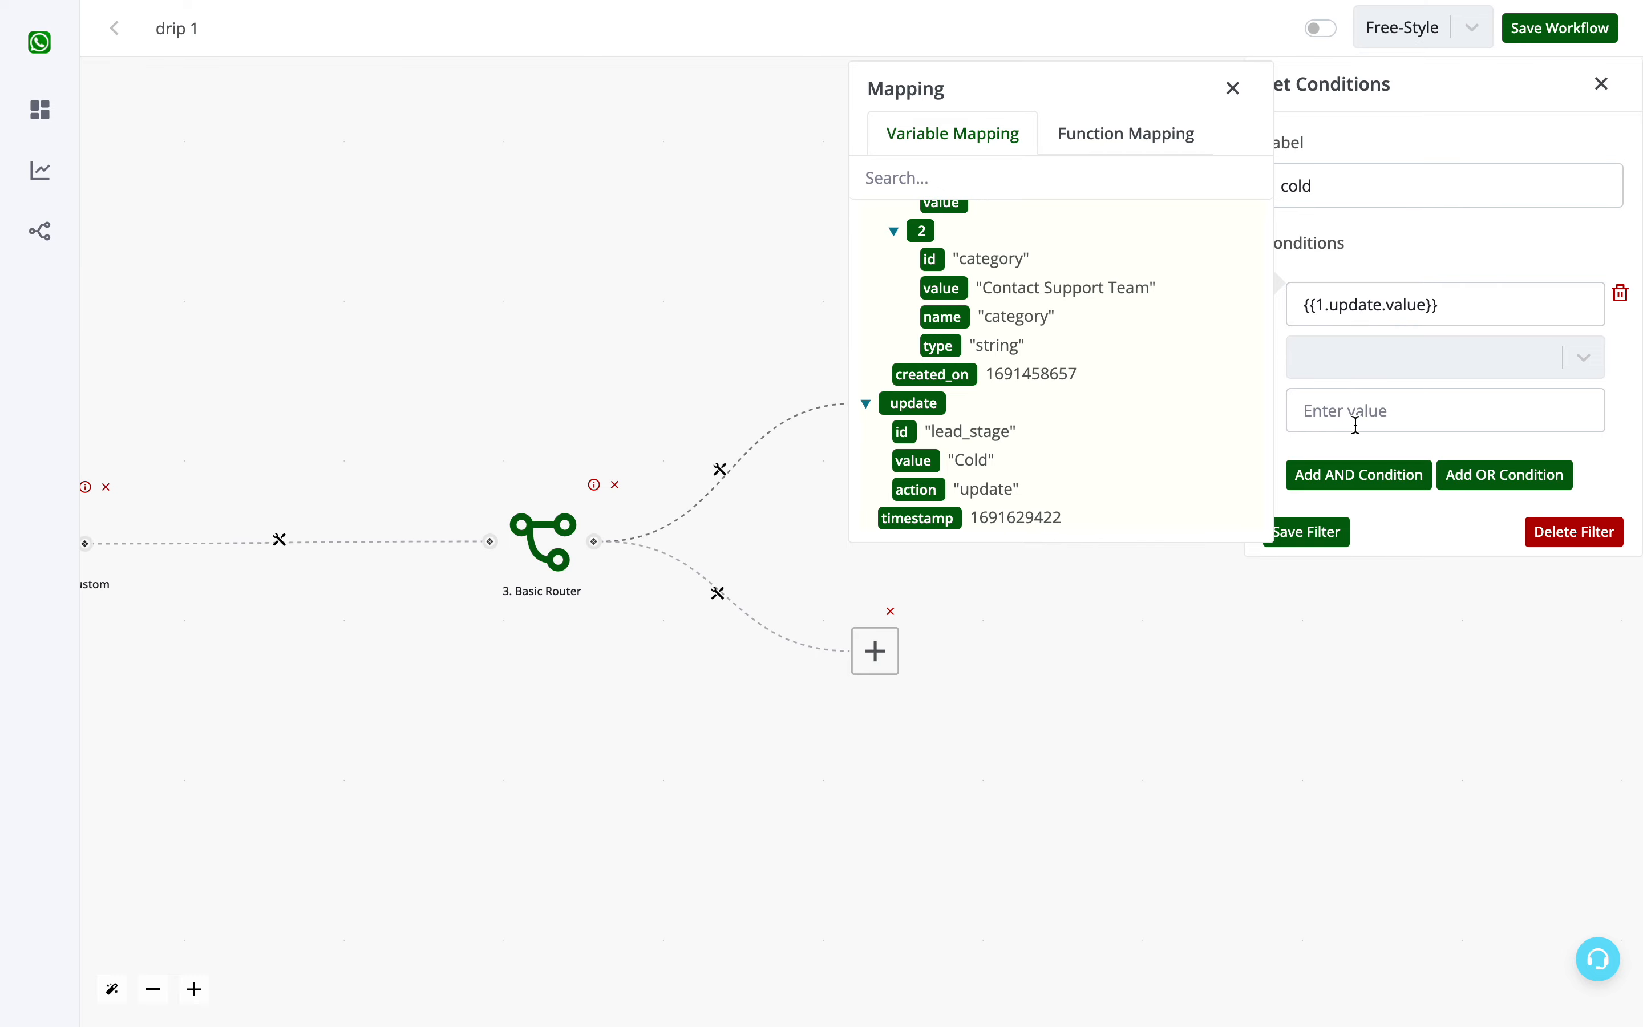
- Complete the cold branch's condition with the text operator "is" and the value "Cold", and save the filter
click(1375, 359)
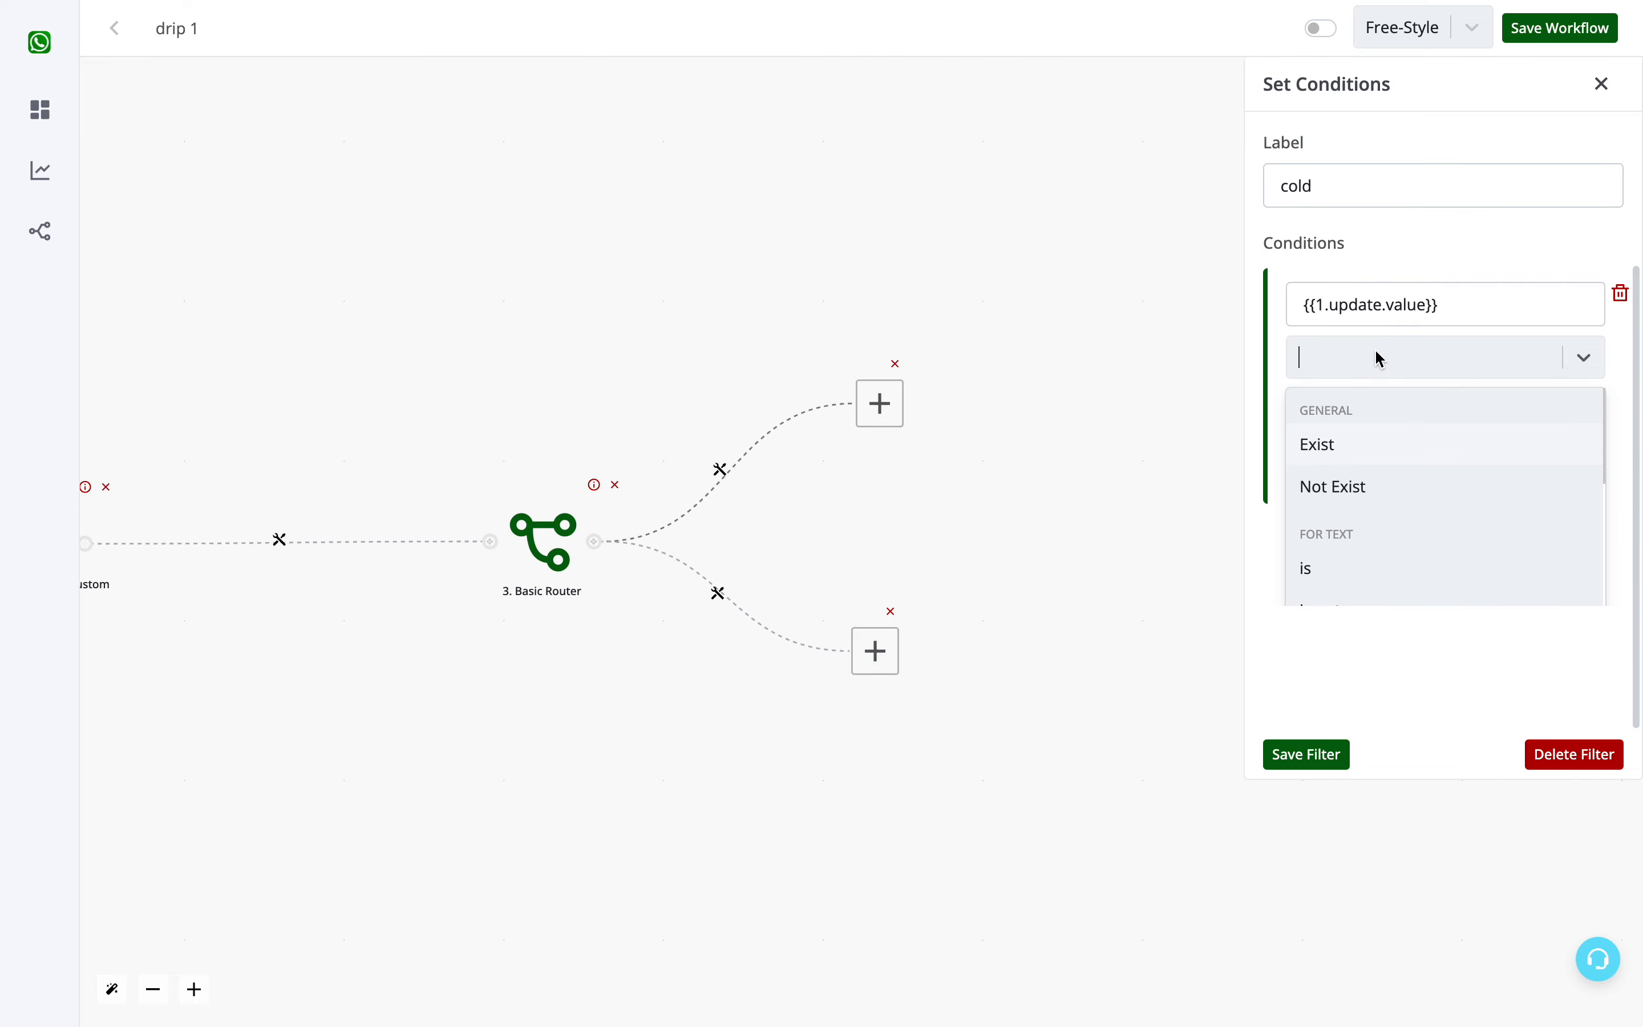
click(1335, 585)
drag(1448, 300, 1280, 315)
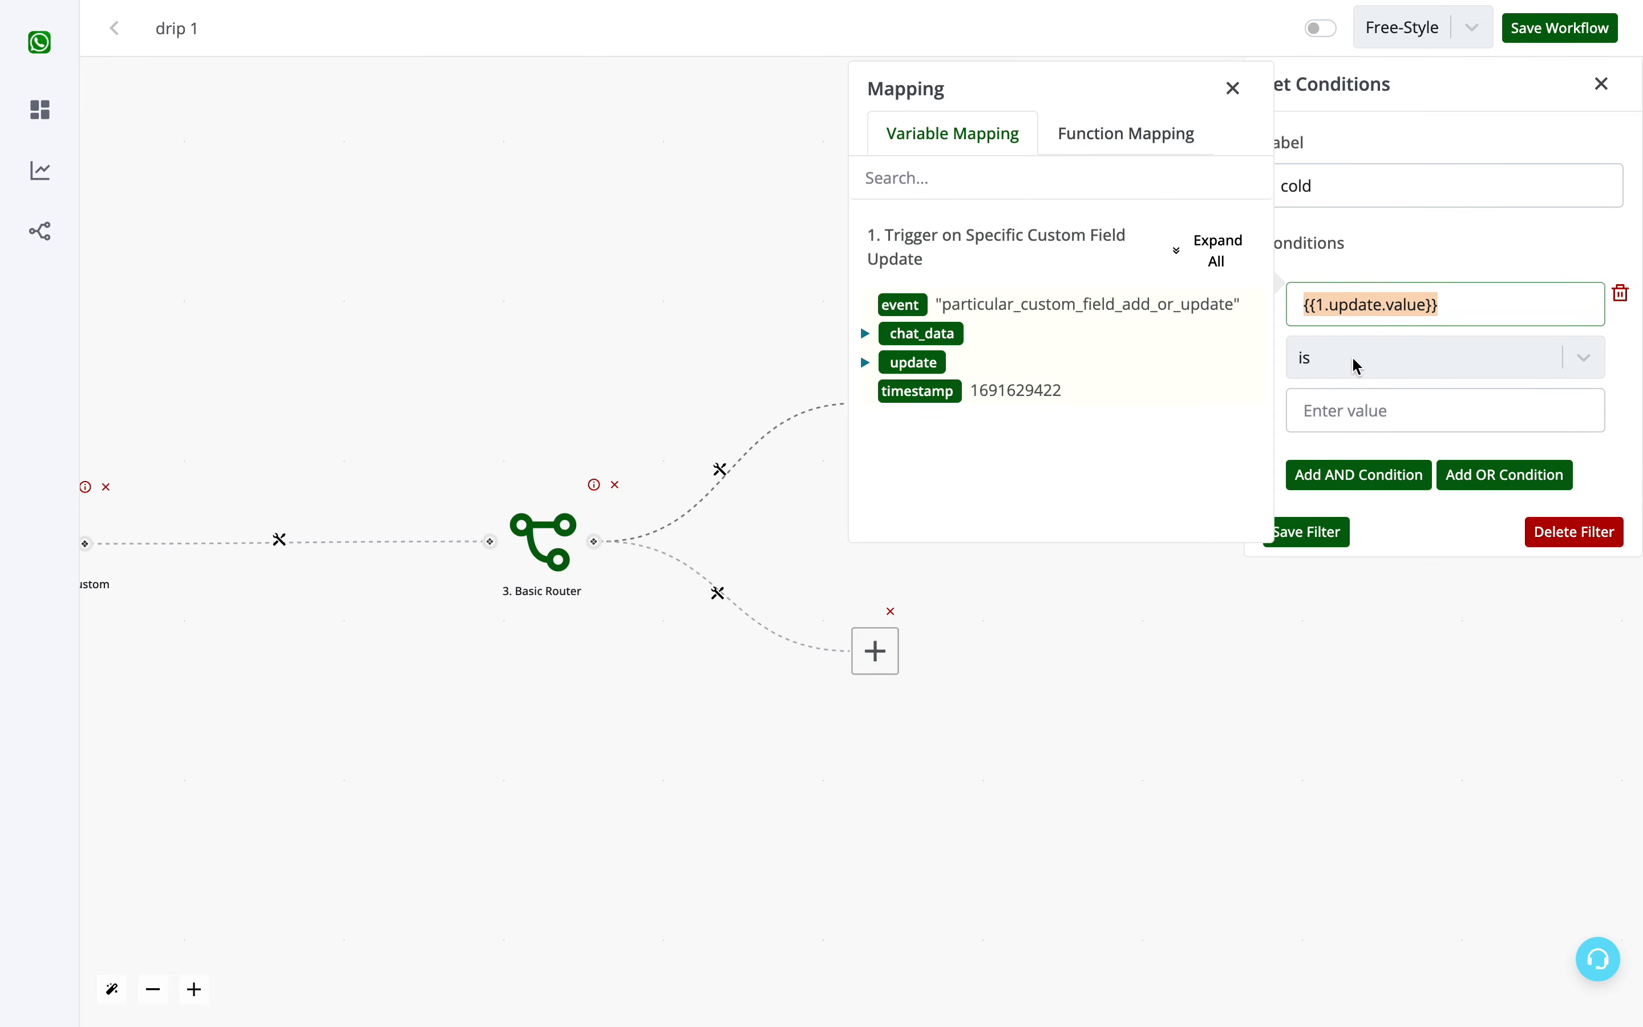
click(1364, 407)
text(Cold)
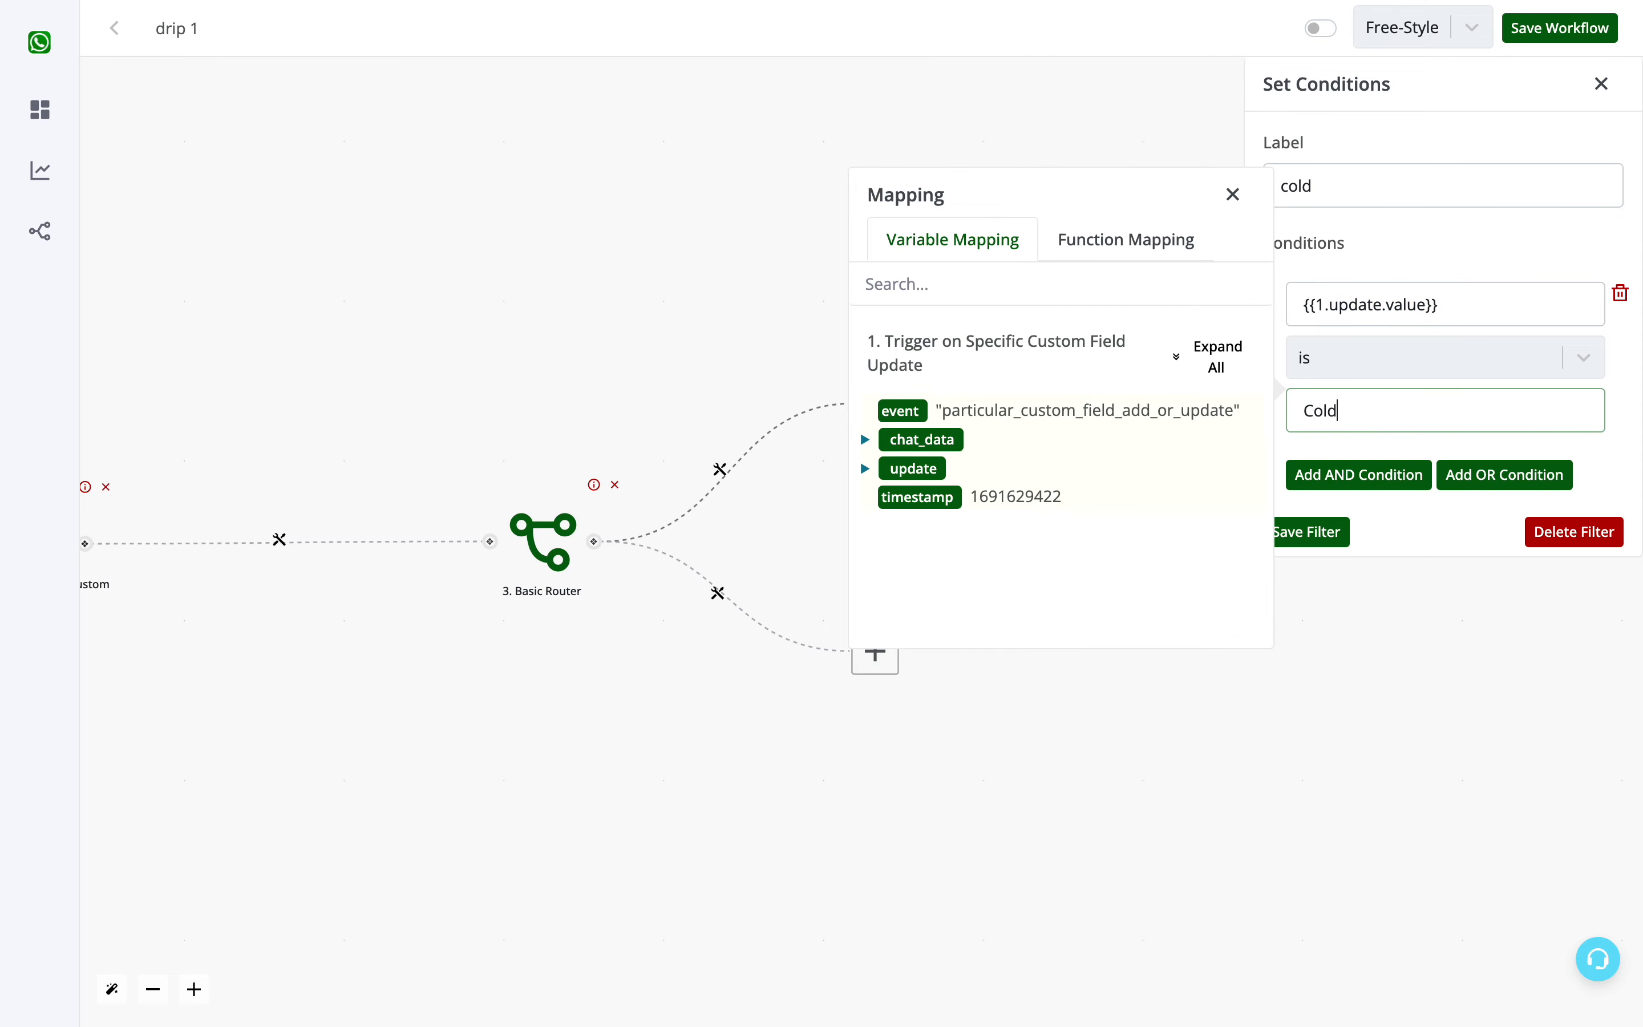
click(1300, 534)
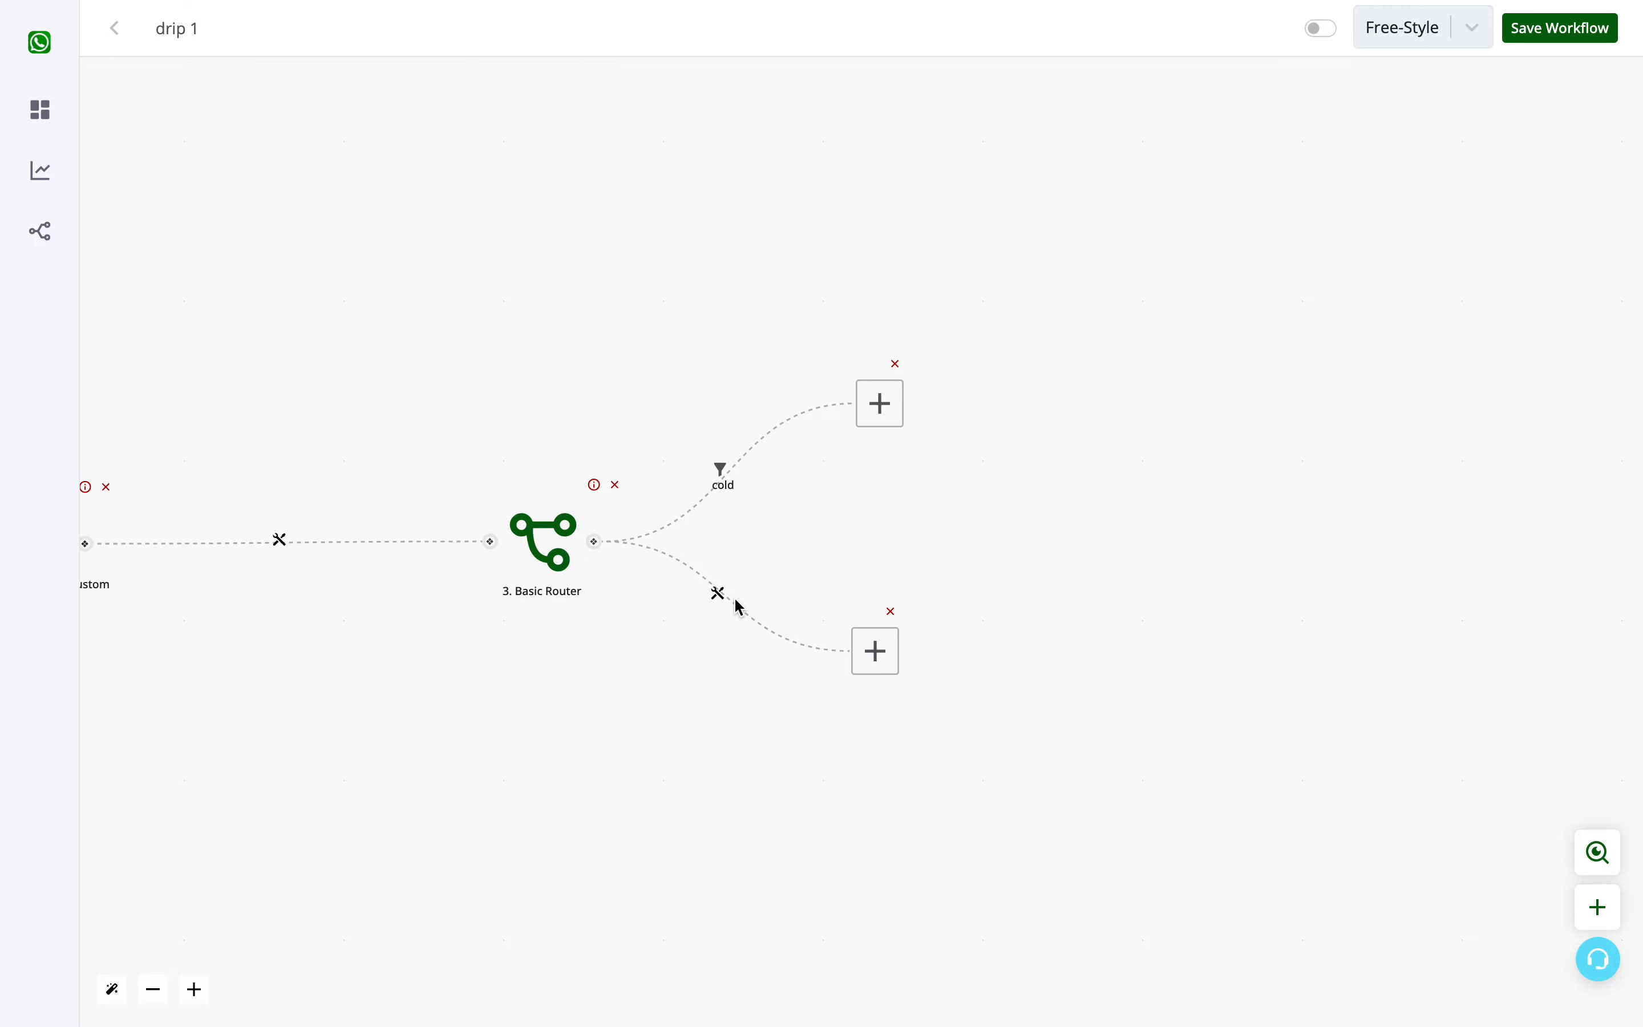
- Label the router's lower branch "Hot" and add a first condition with the trigger's {{1.update.value}} as its input
click(718, 594)
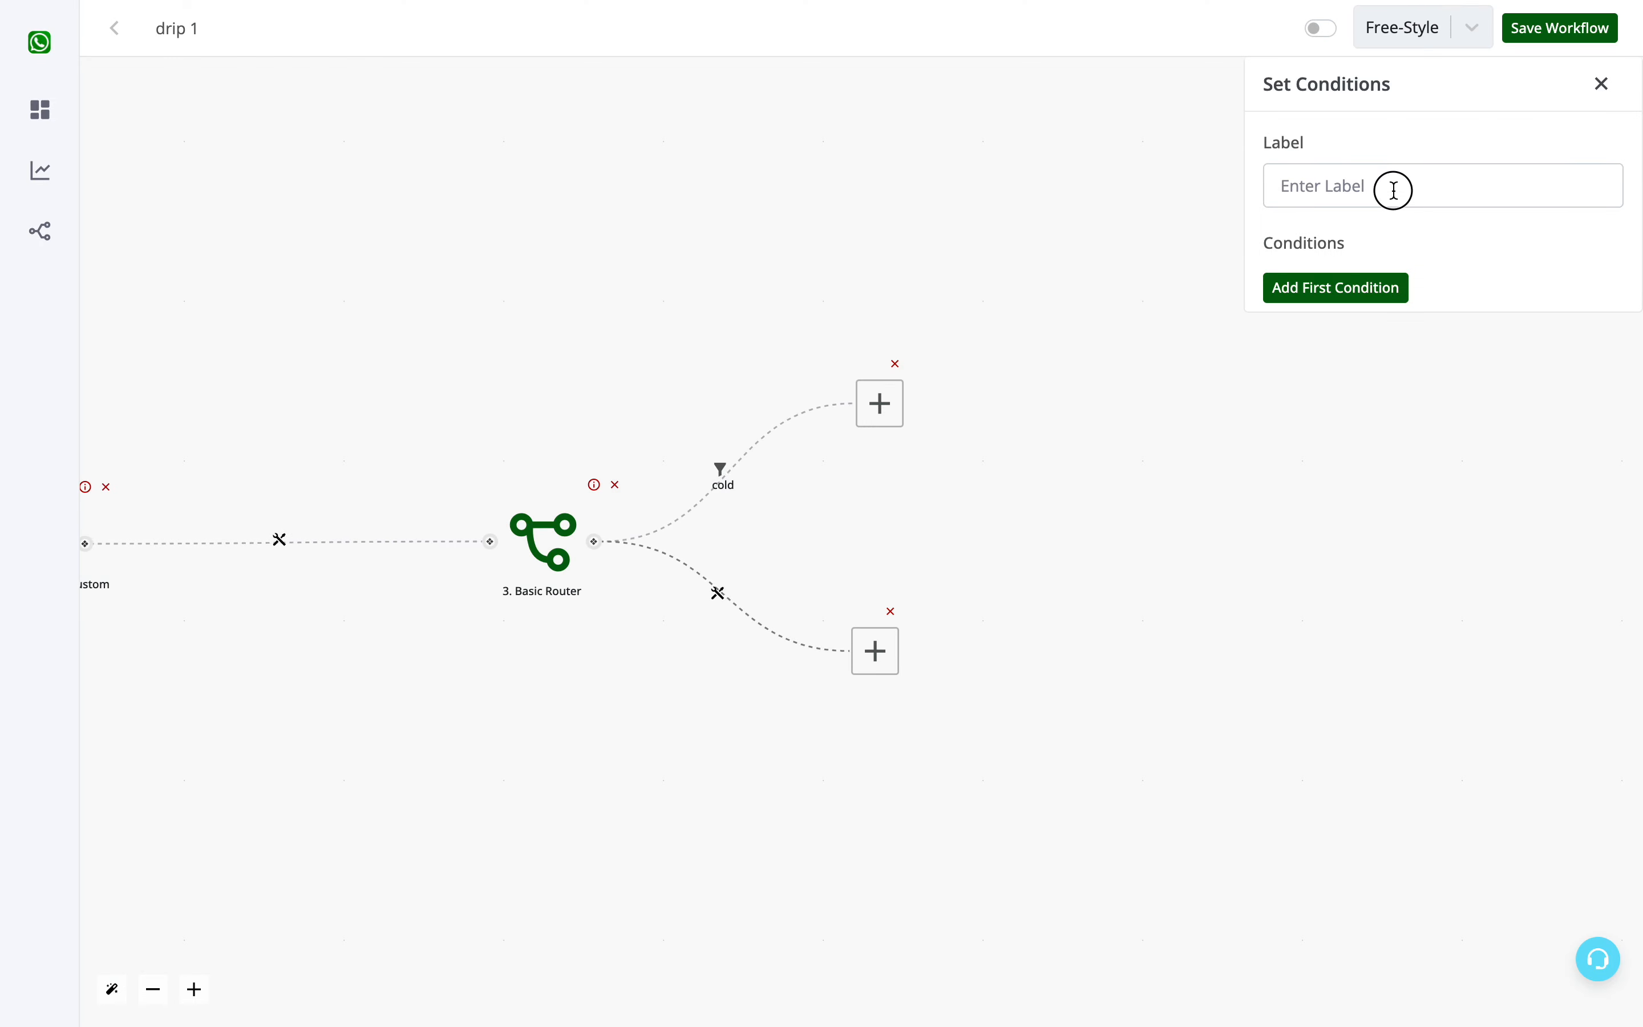
click(1394, 189)
text(Hot)
click(1378, 284)
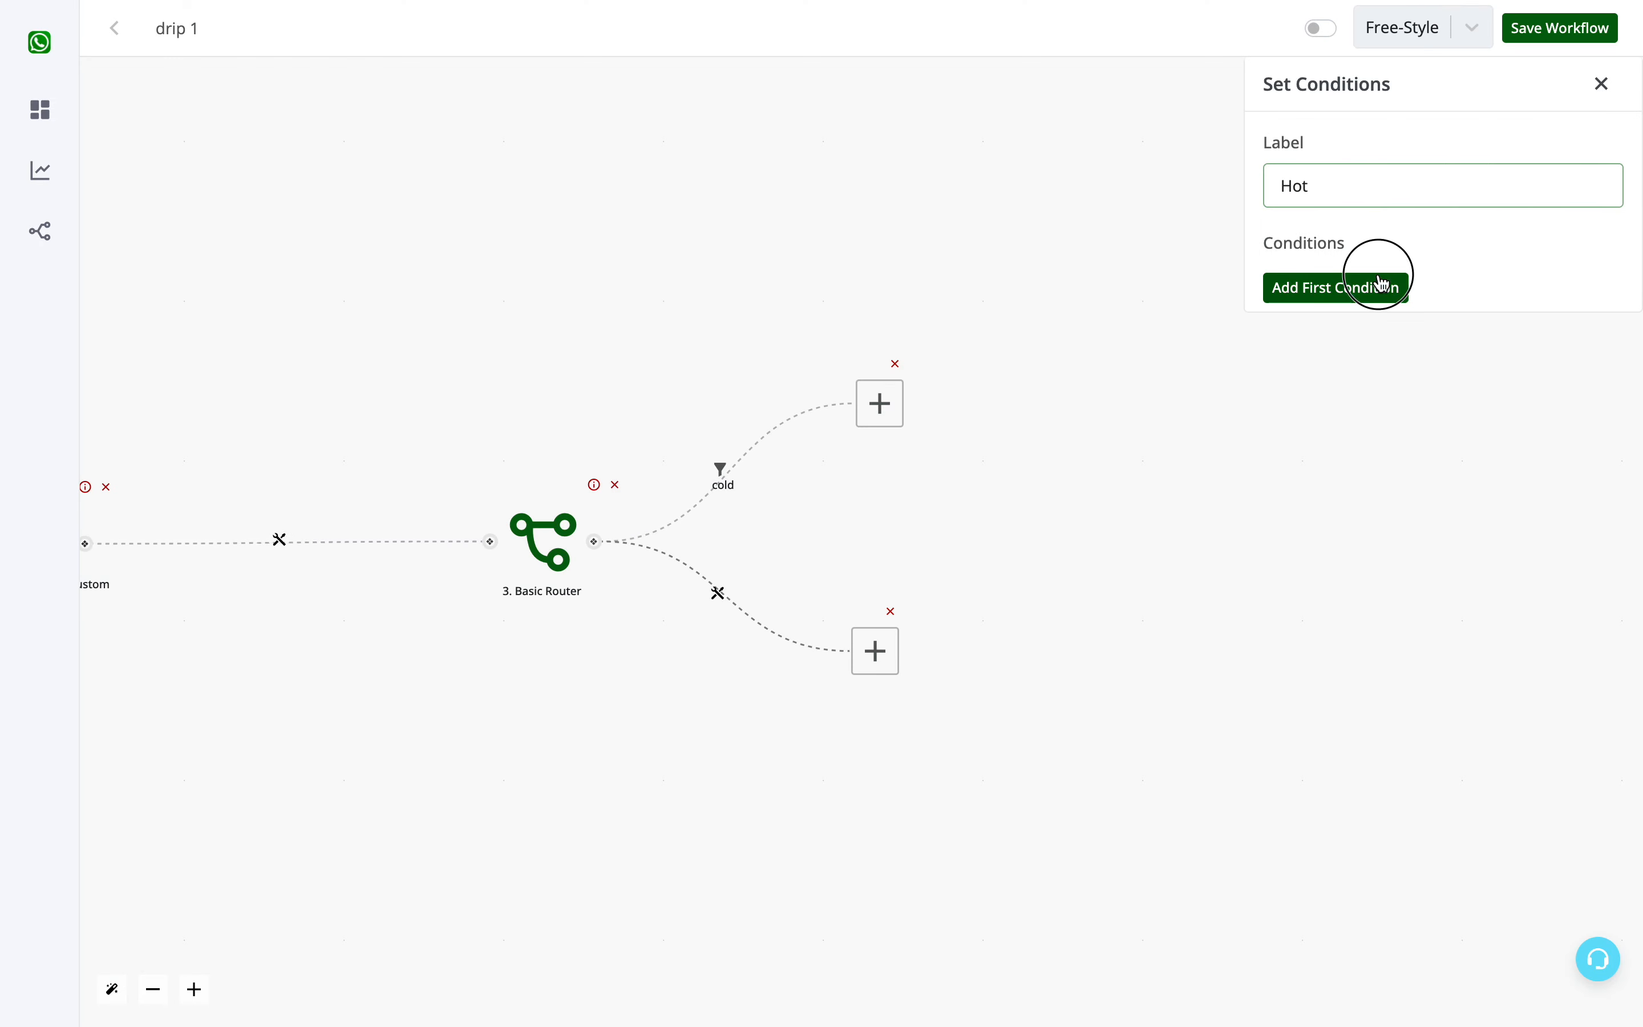
click(1378, 292)
click(1215, 262)
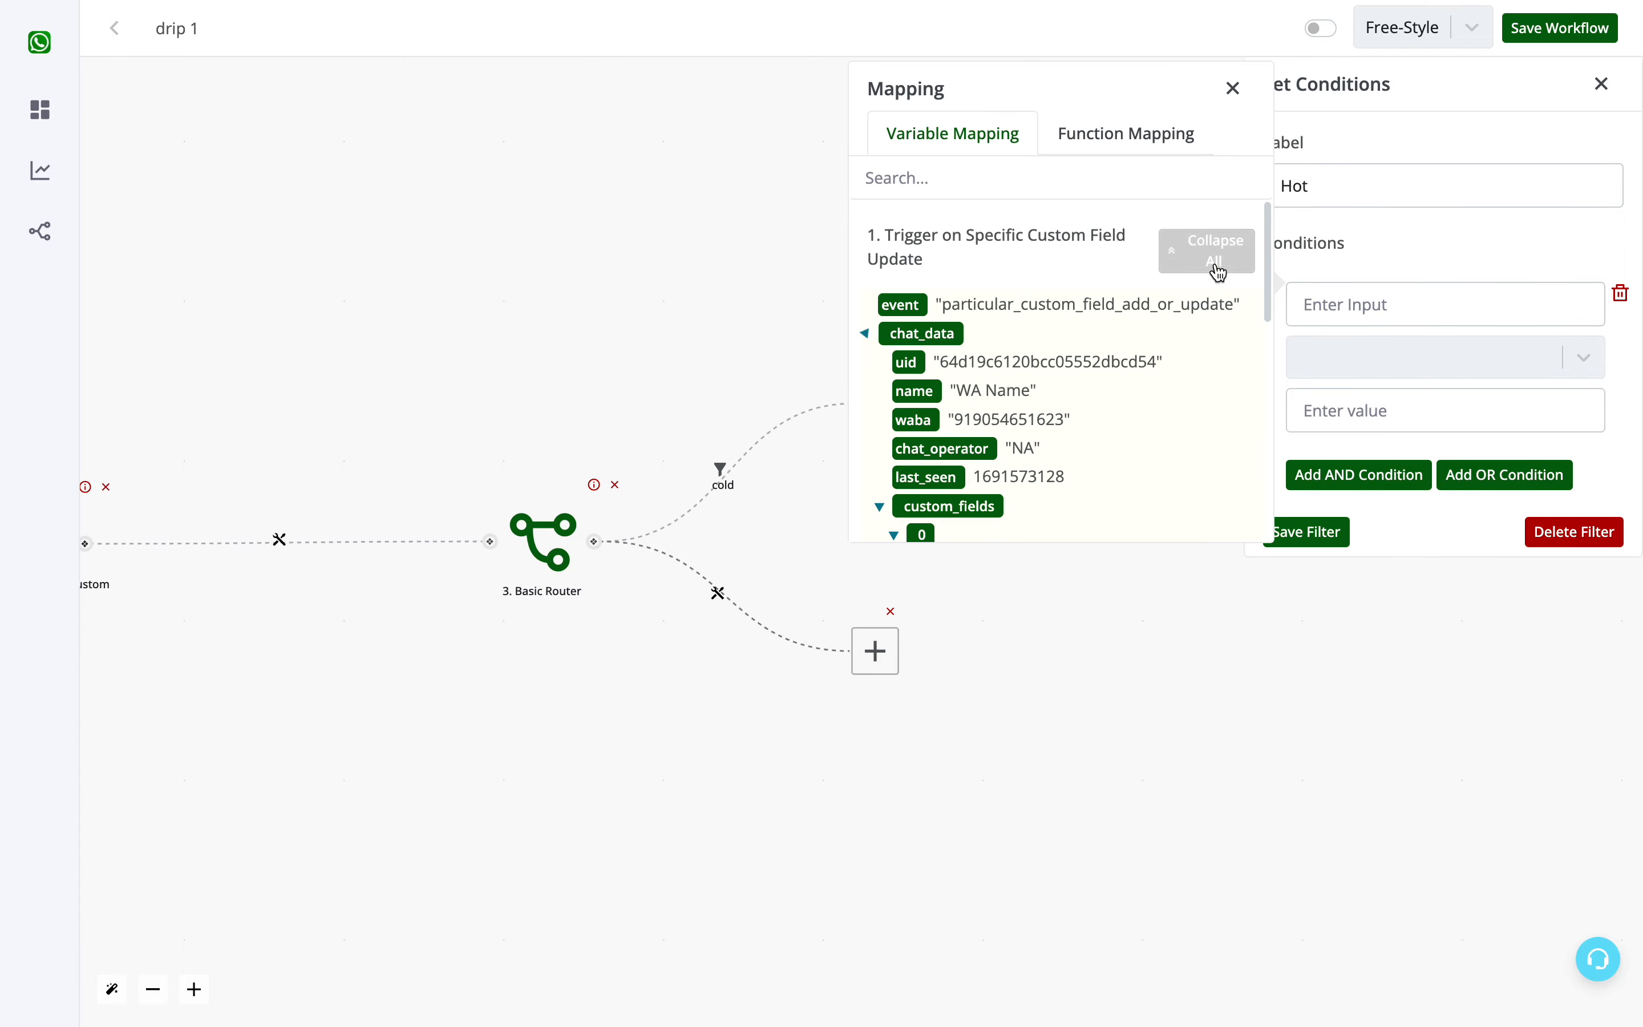
scroll(1067, 400, down, 7)
click(921, 469)
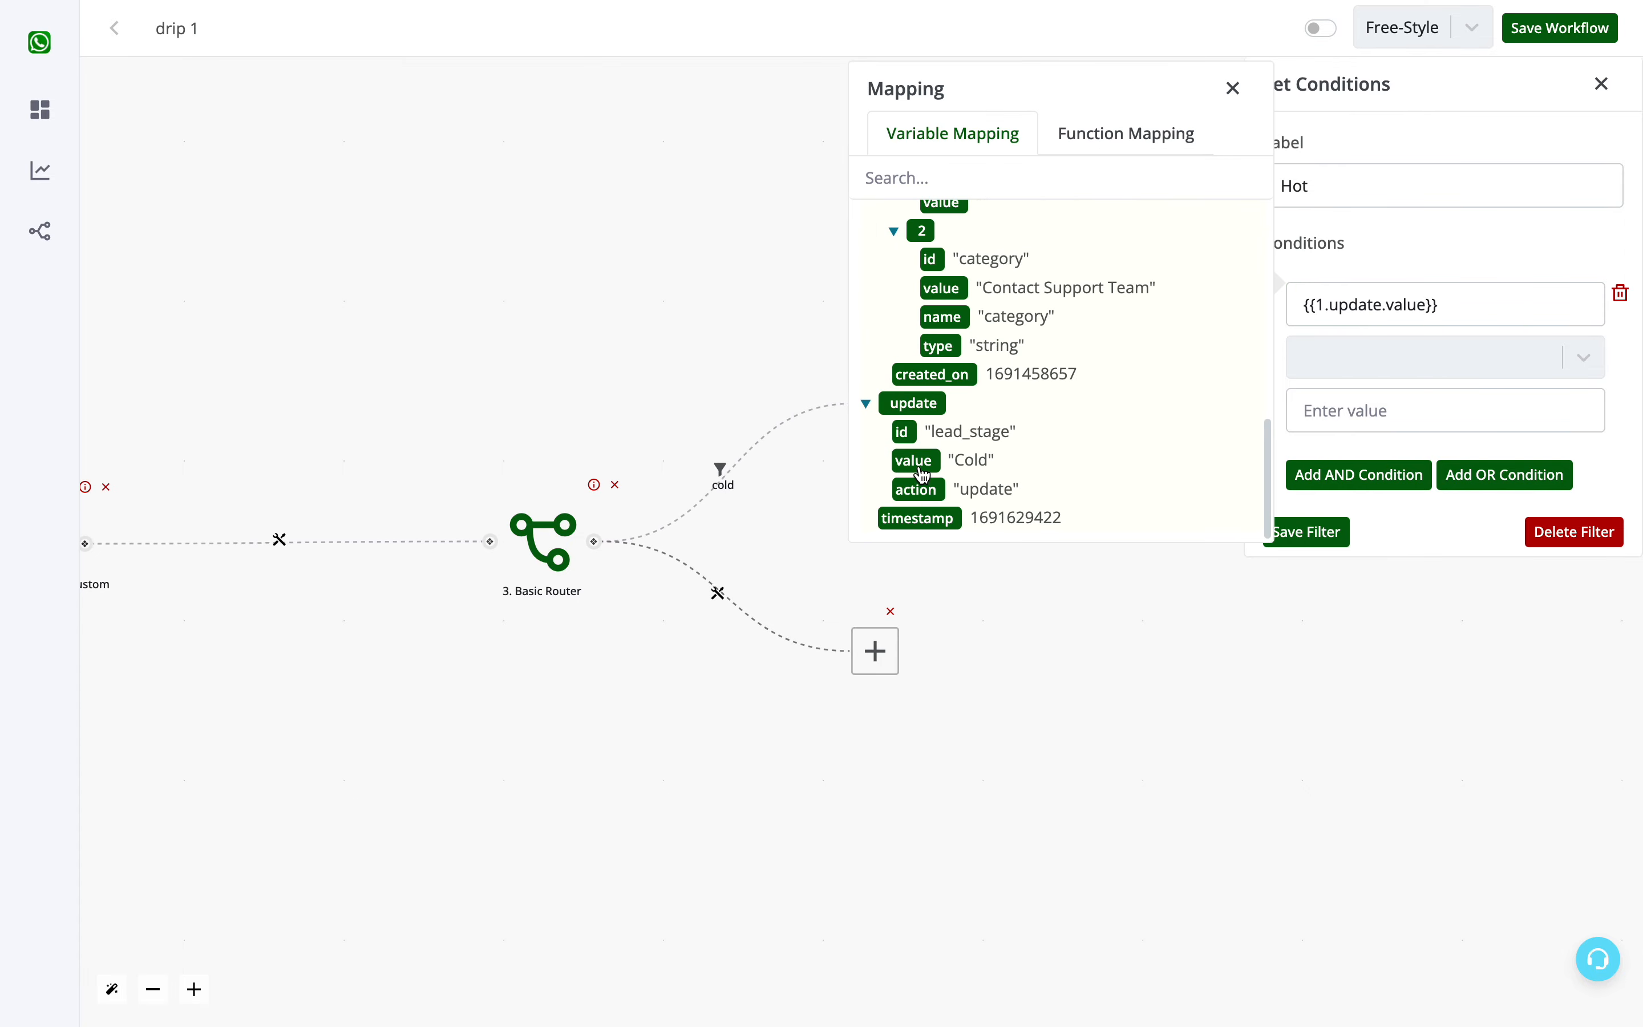
- Complete the Hot branch's condition with the text operator "is" and the value "Hot", and save the filter
click(1351, 354)
click(1340, 584)
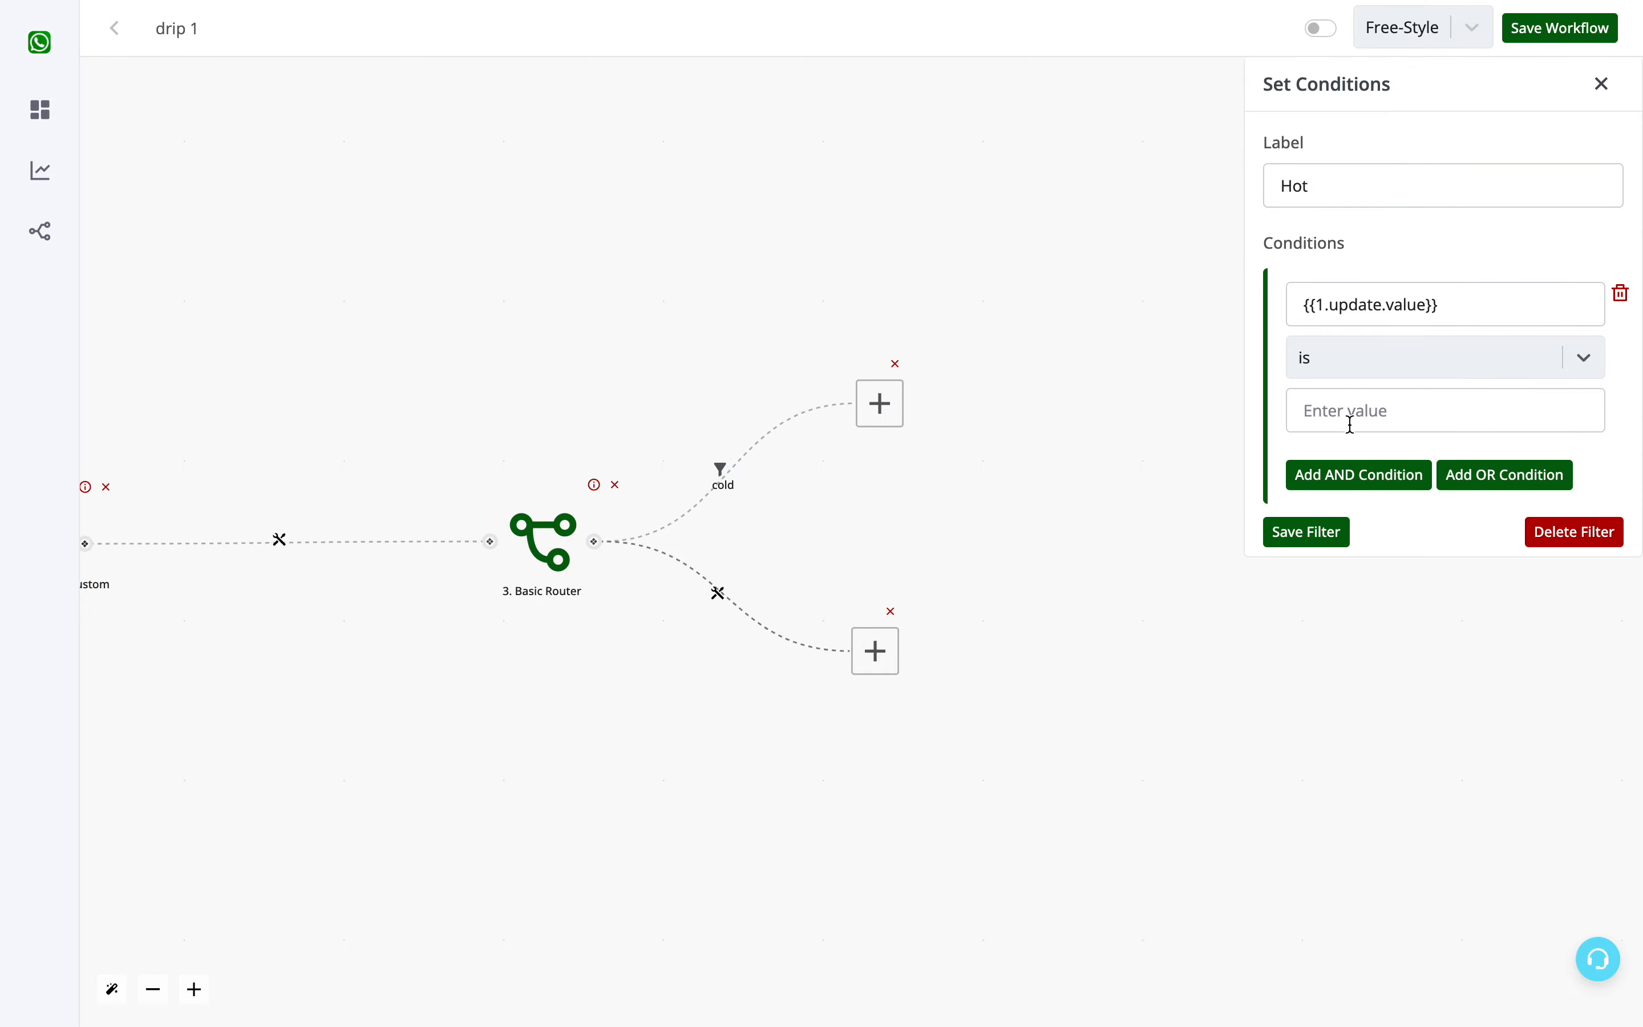
click(1345, 422)
text(Hot)
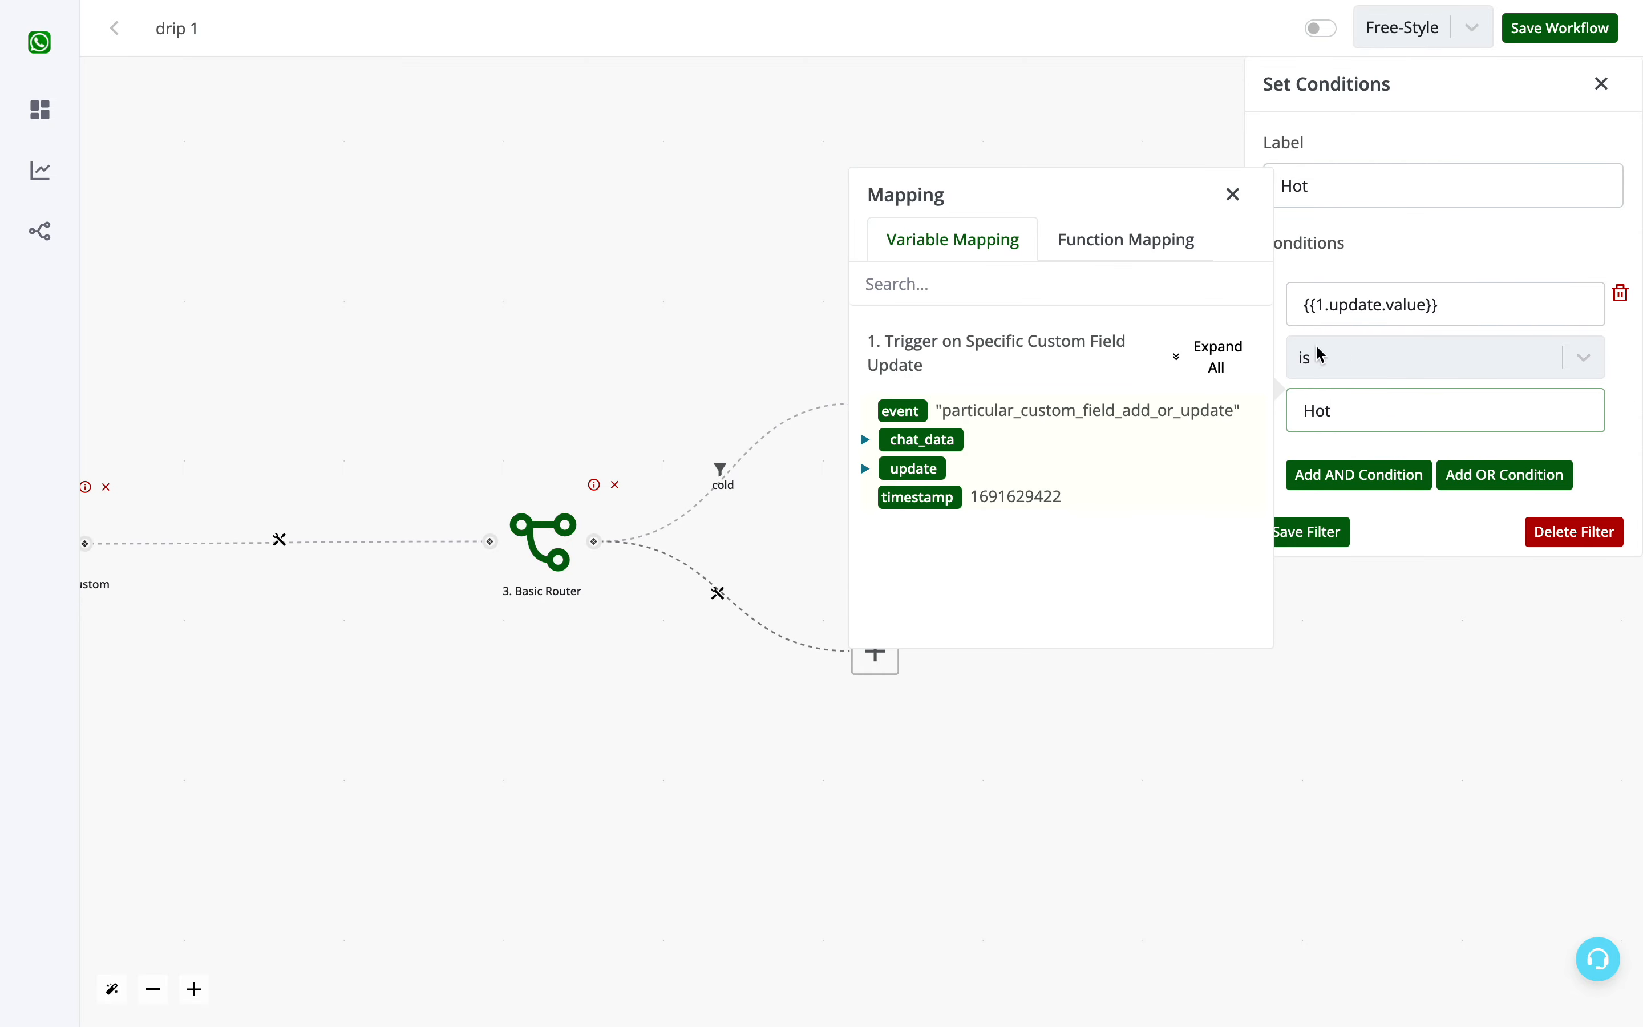
click(1230, 364)
scroll(1110, 534, down, 10)
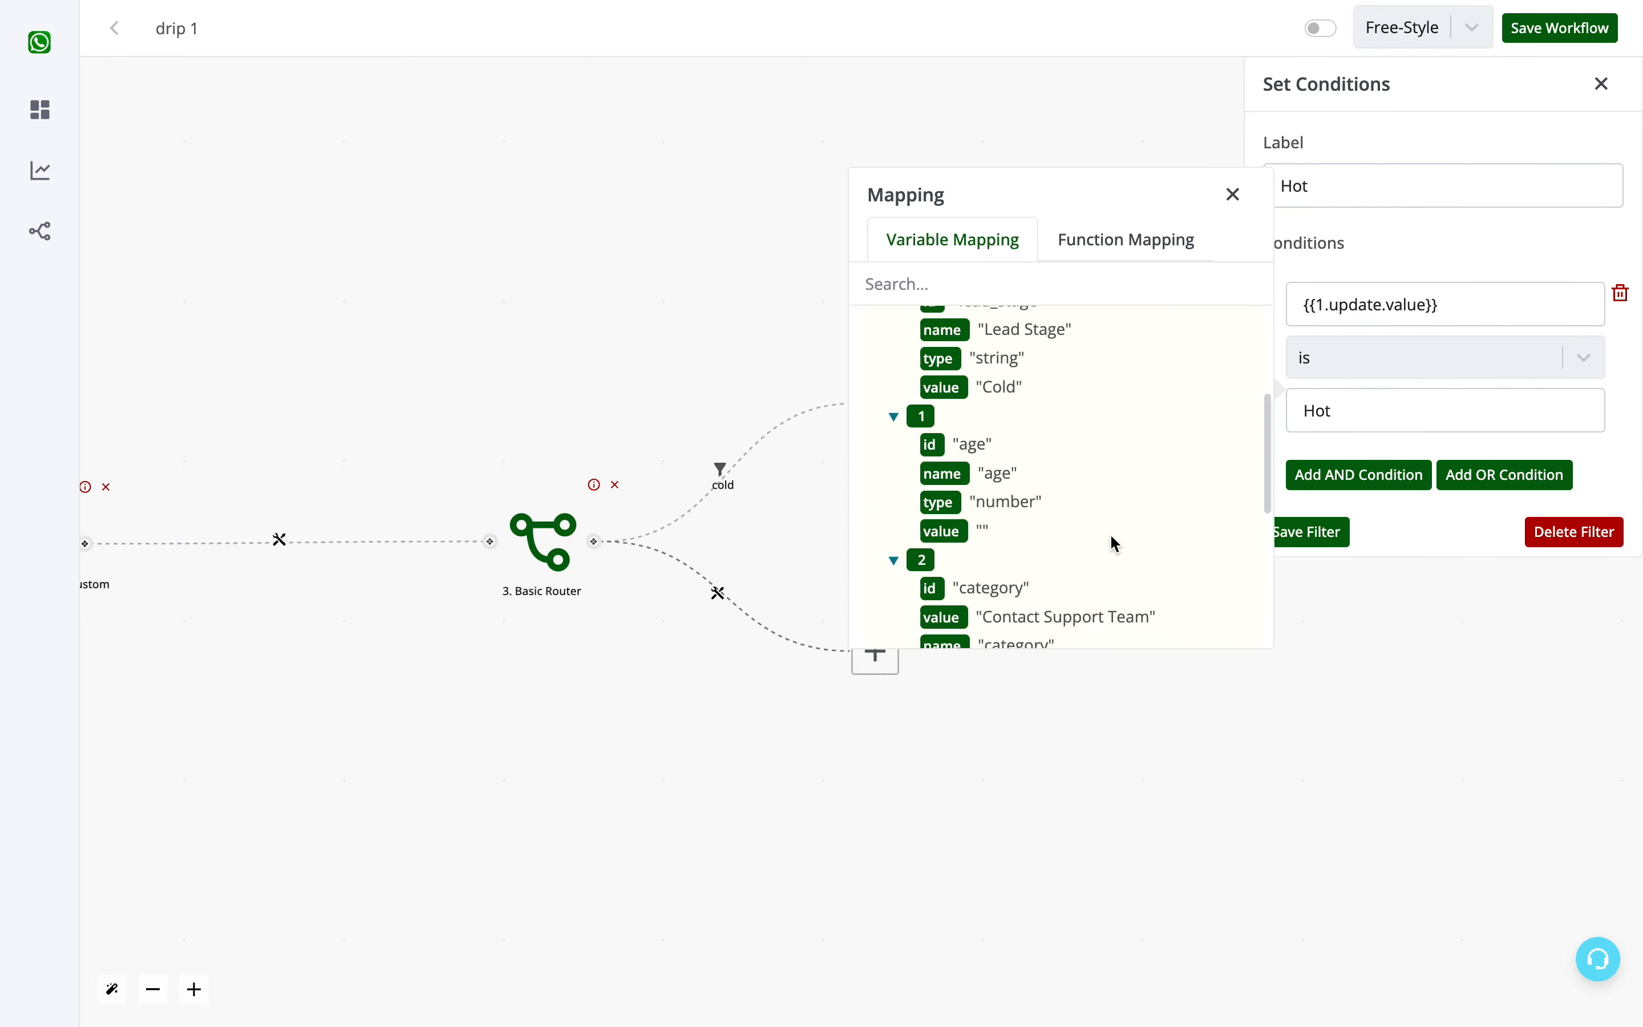
click(1233, 195)
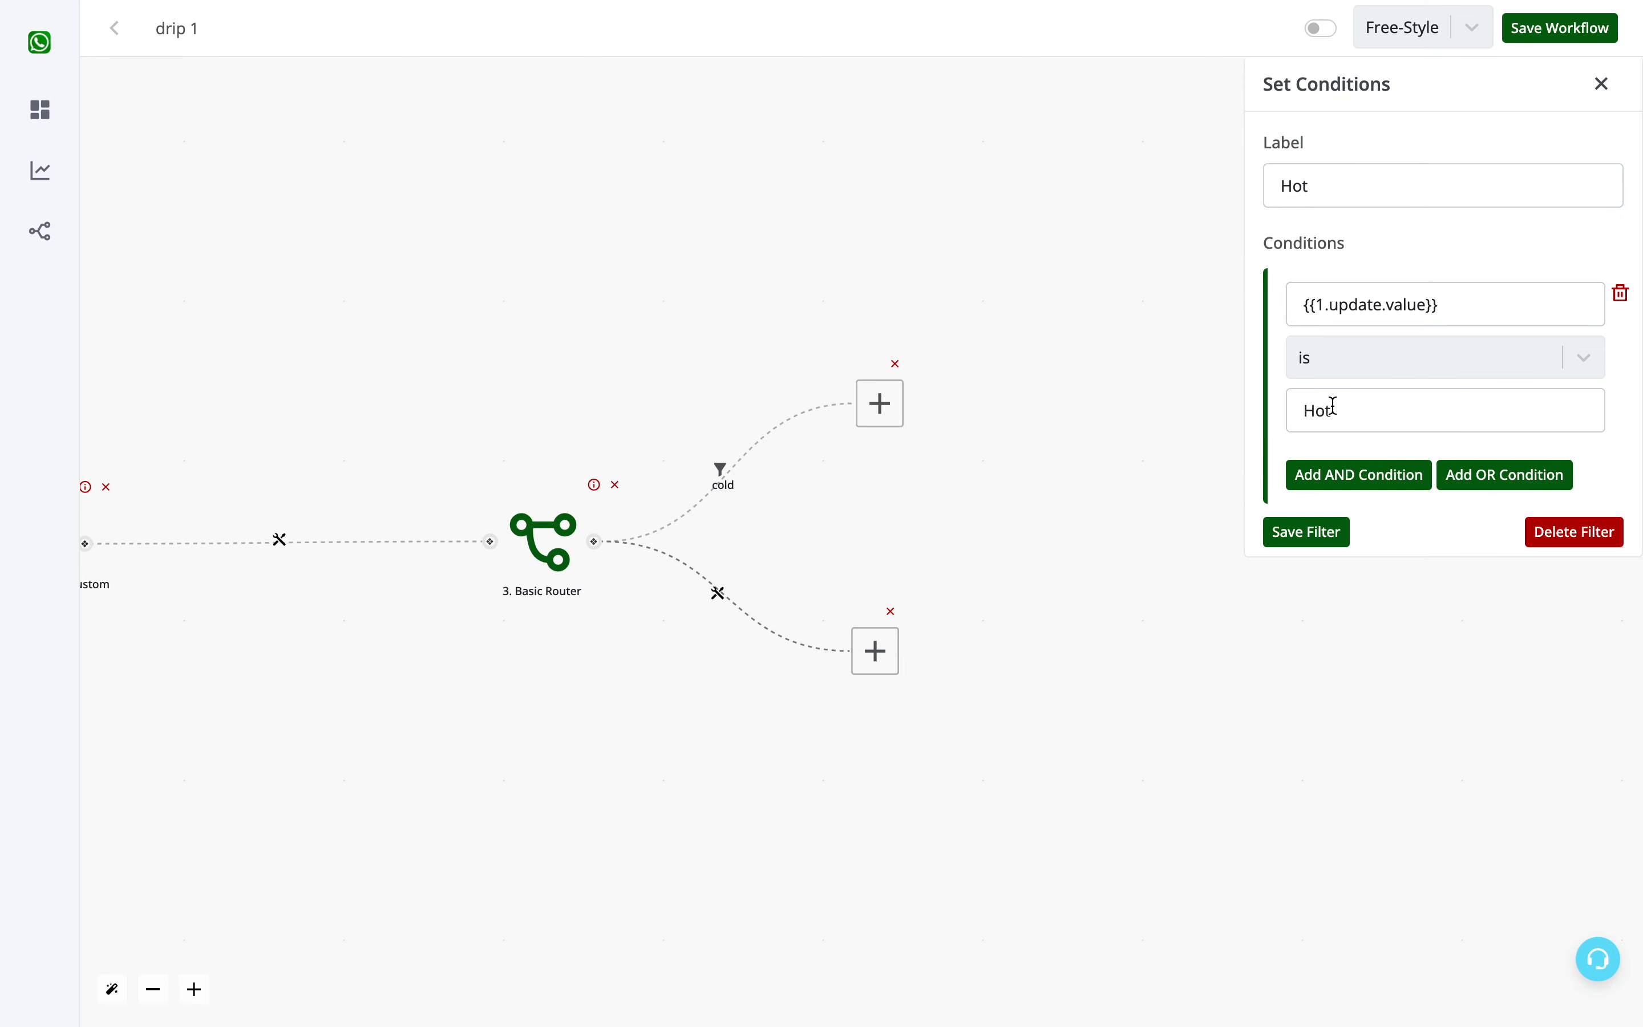
click(1328, 539)
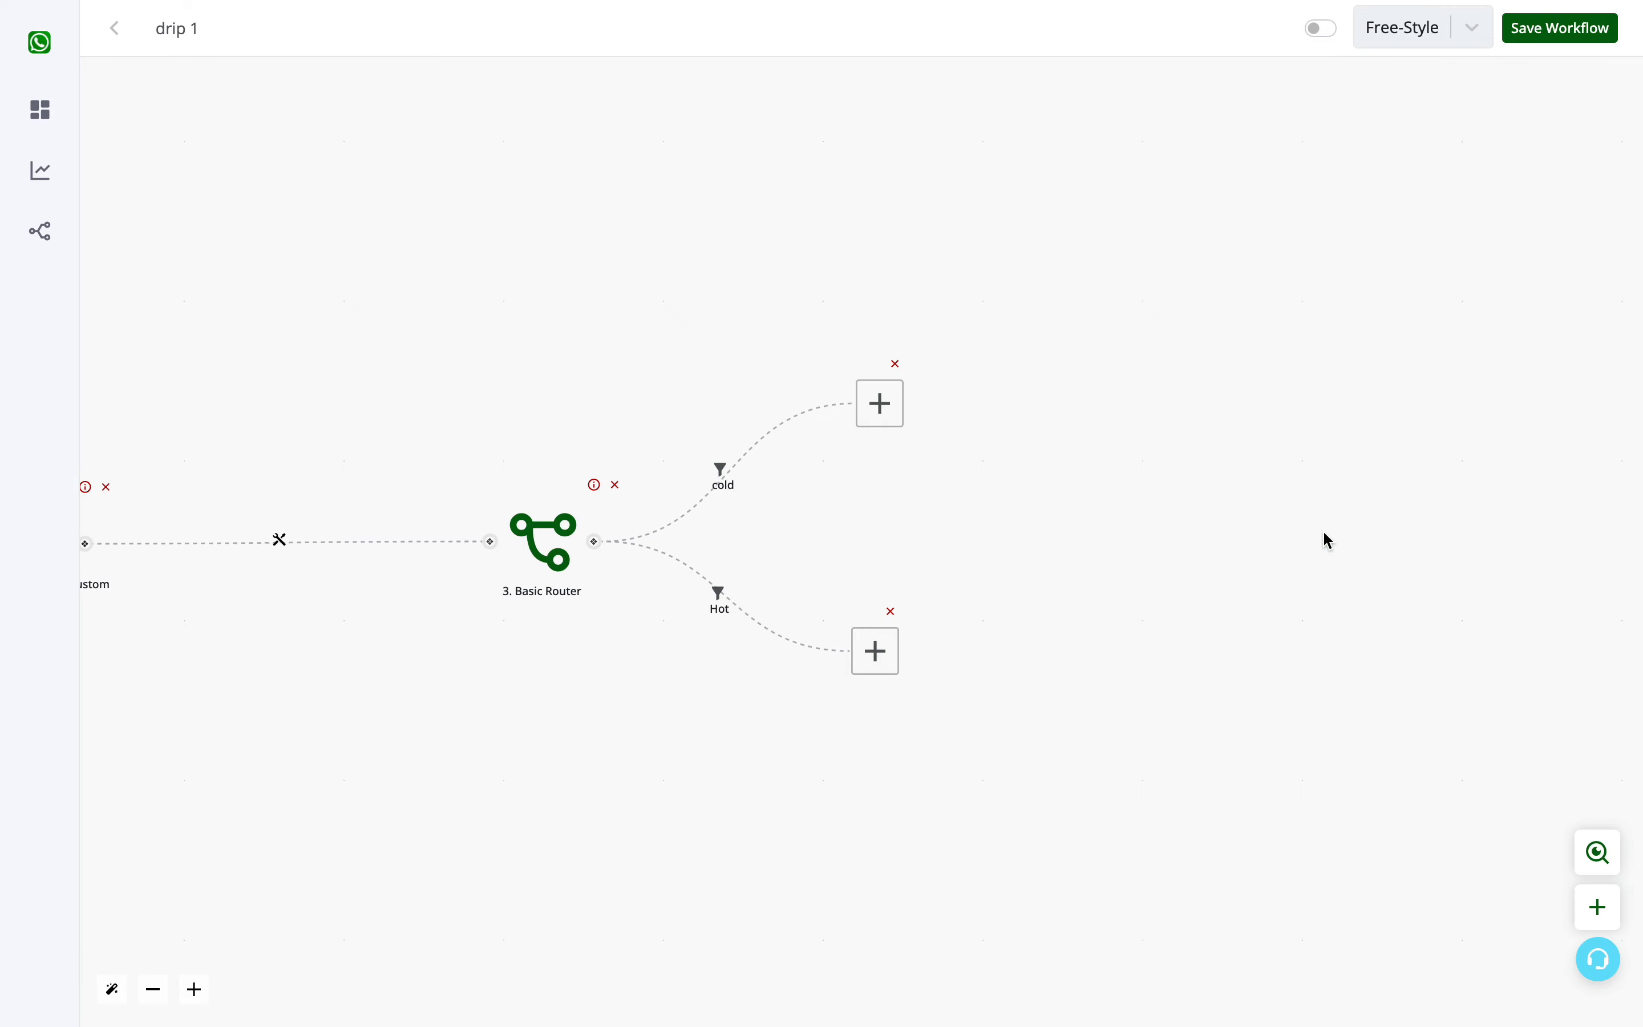
- Move the empty action nodes of the cold and Hot branches slightly farther apart on the canvas
click(868, 672)
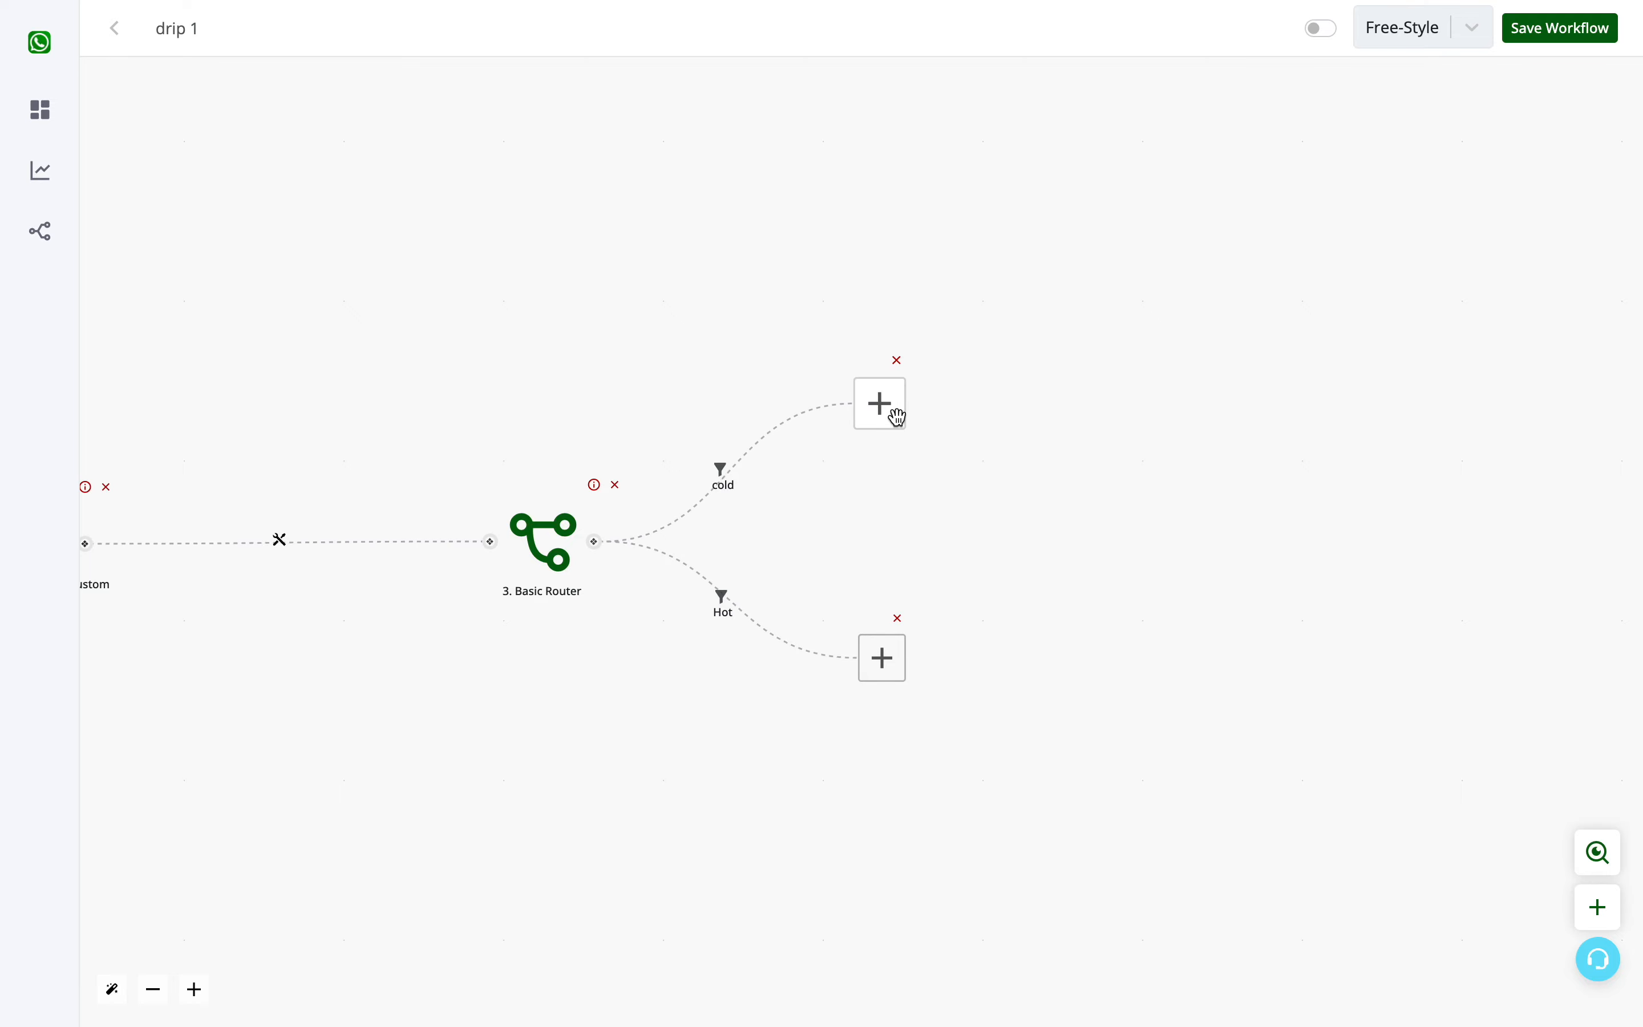
drag(866, 523, 1322, 510)
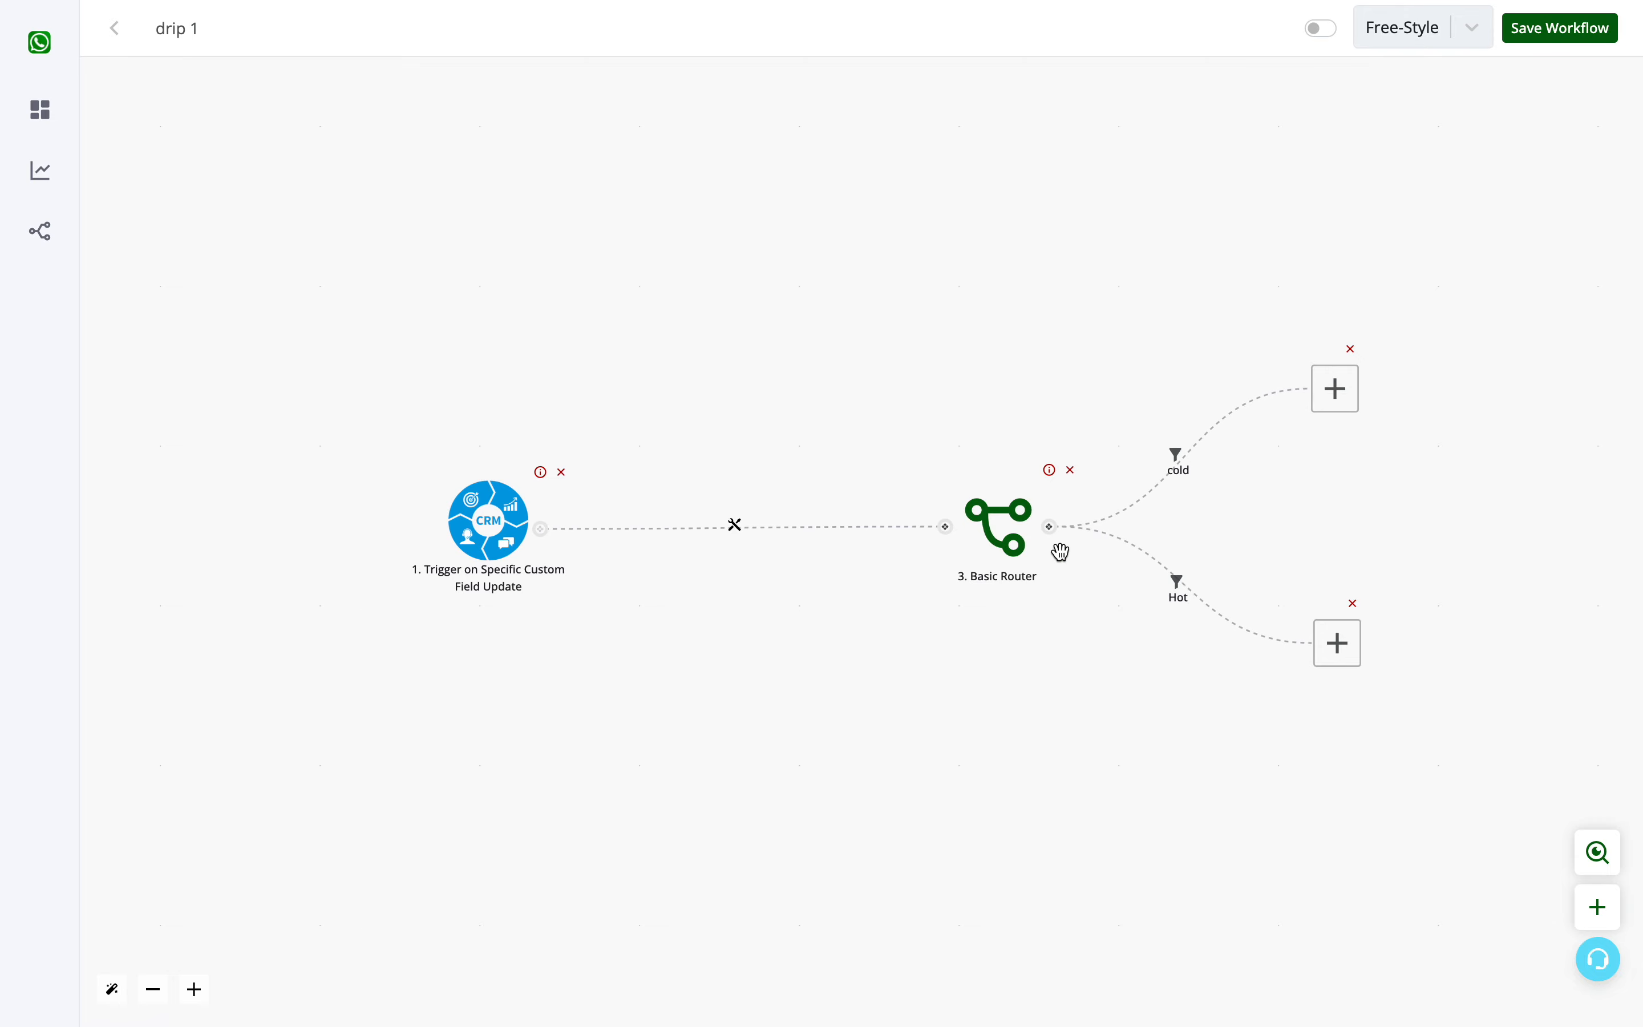
drag(1332, 388, 1339, 357)
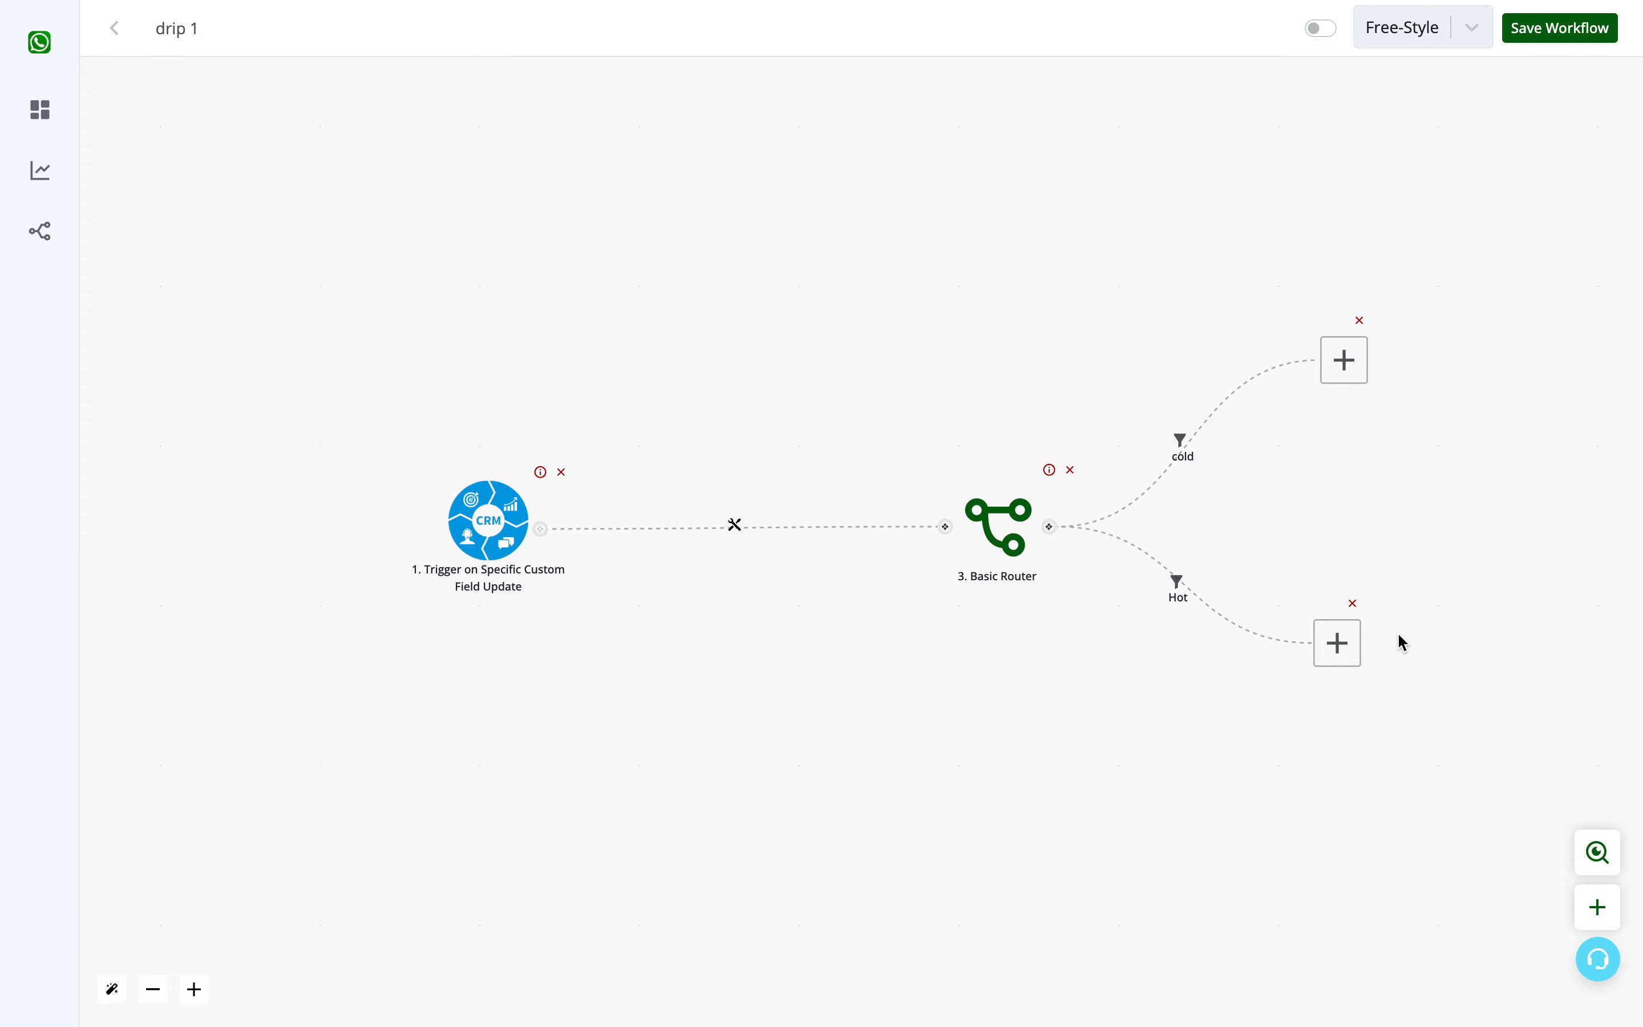
drag(1340, 644, 1365, 642)
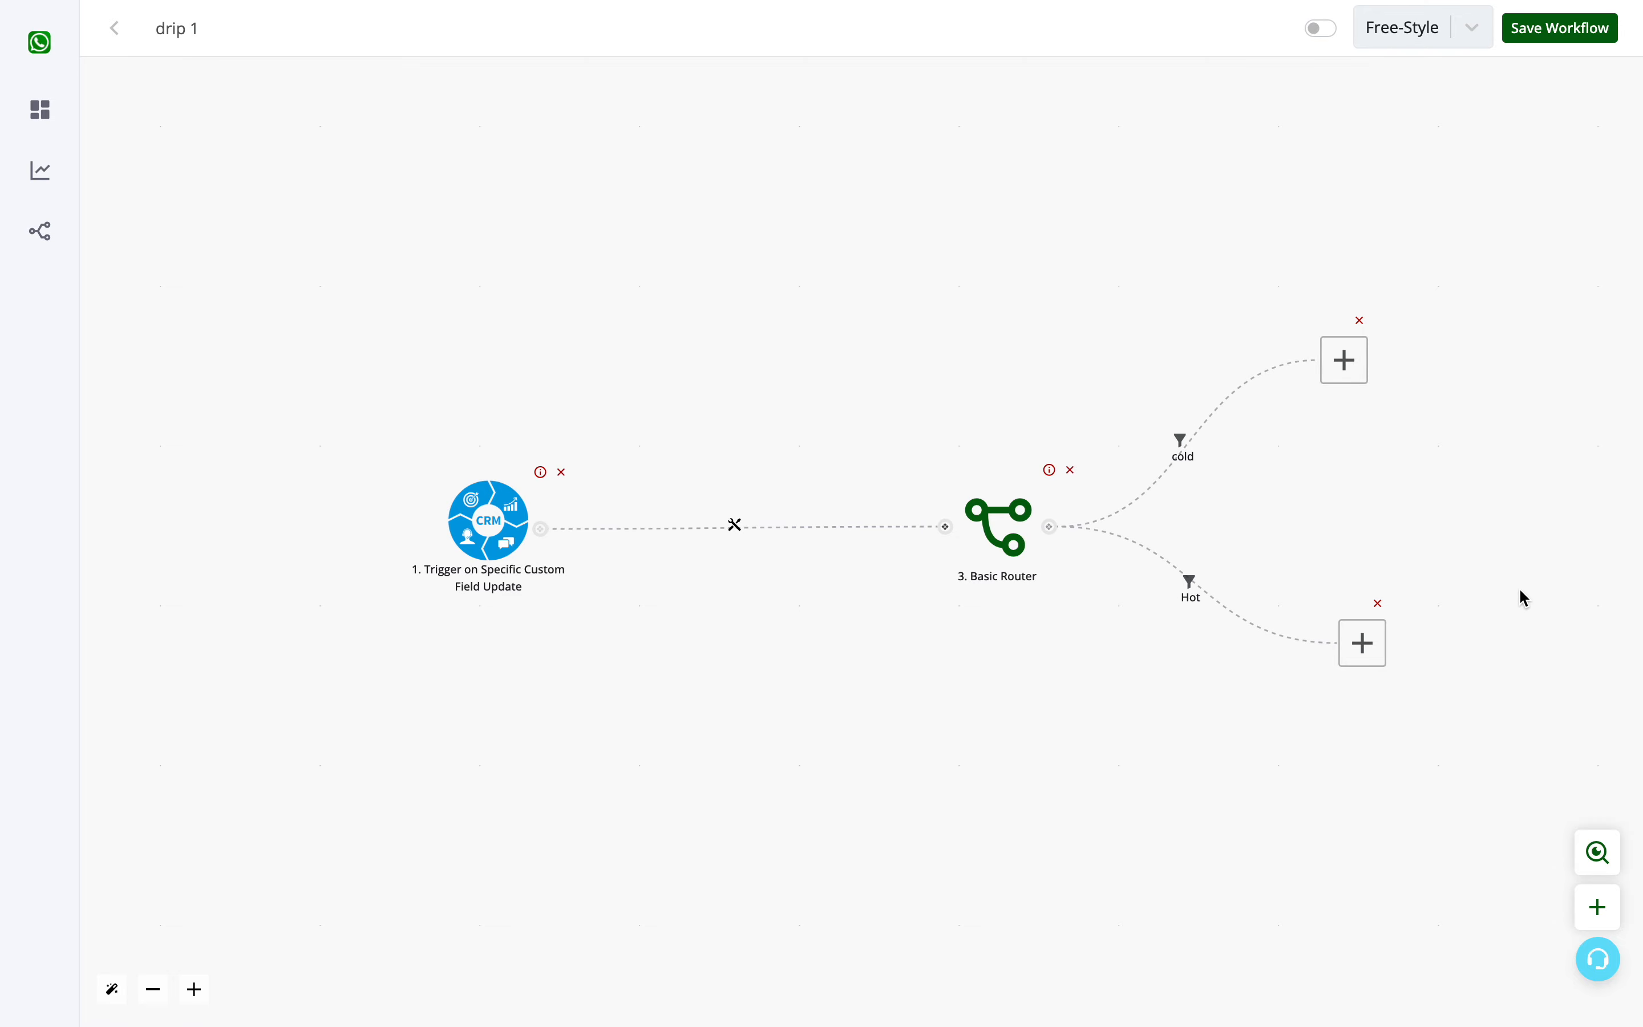
- Assign the CRM app's Send Template Message action to the empty node on the cold branch
drag(1493, 592, 988, 613)
click(847, 387)
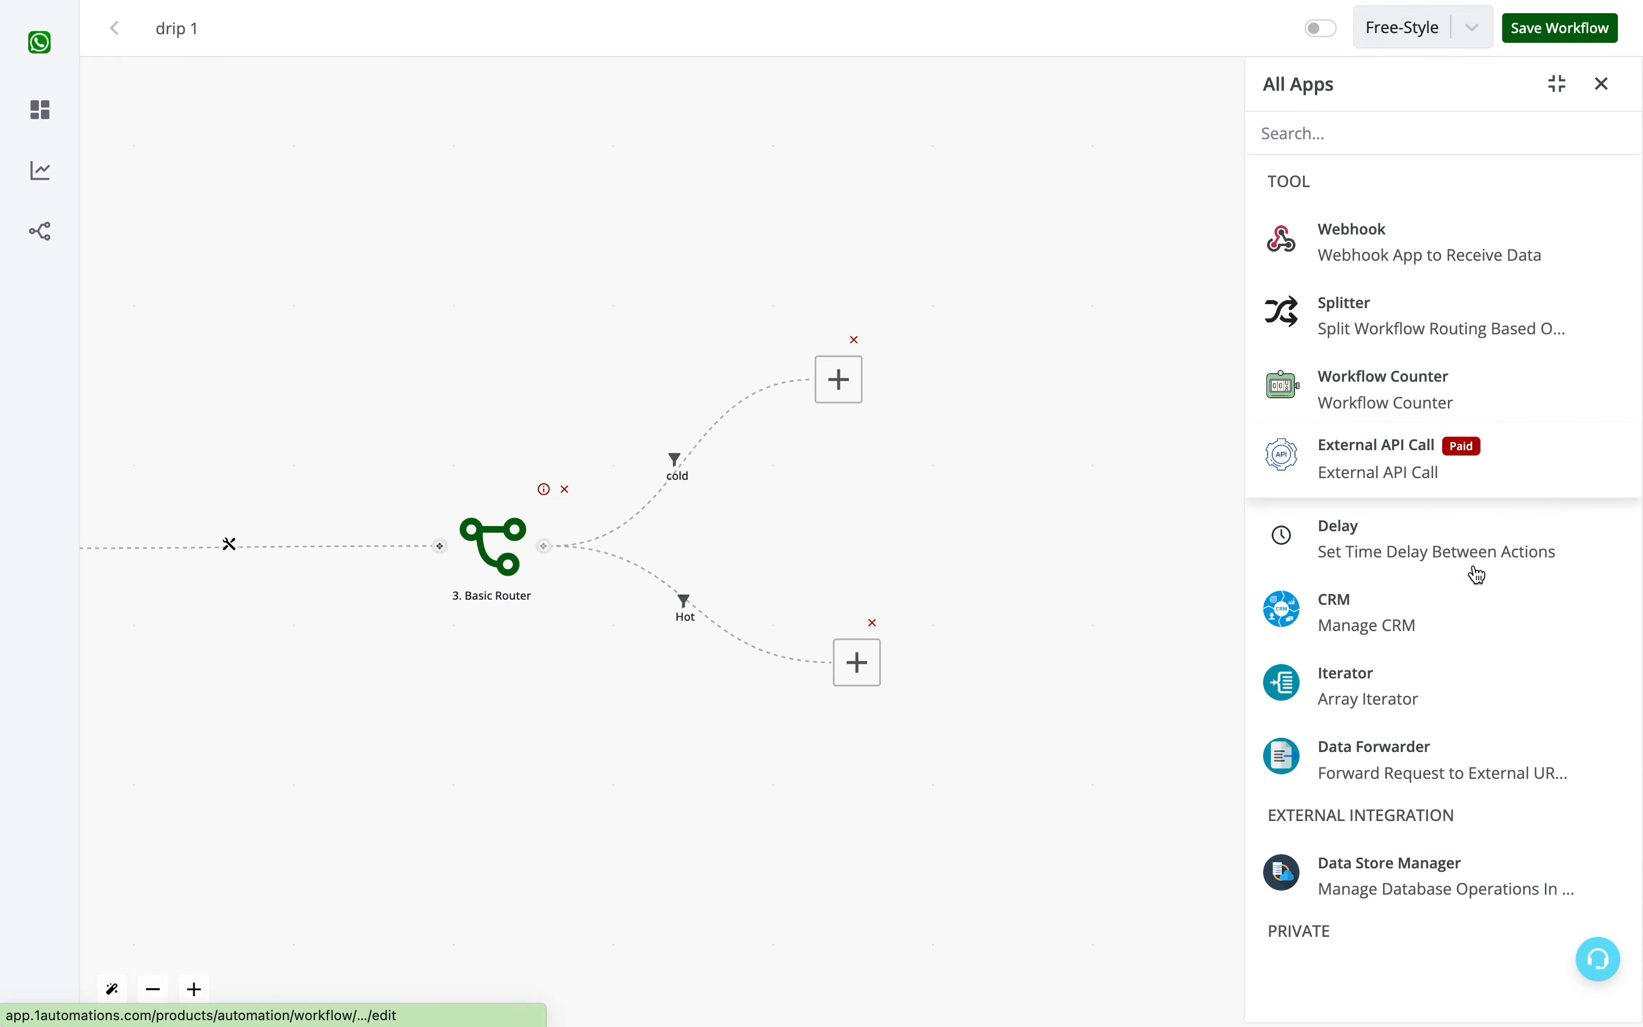
click(1347, 616)
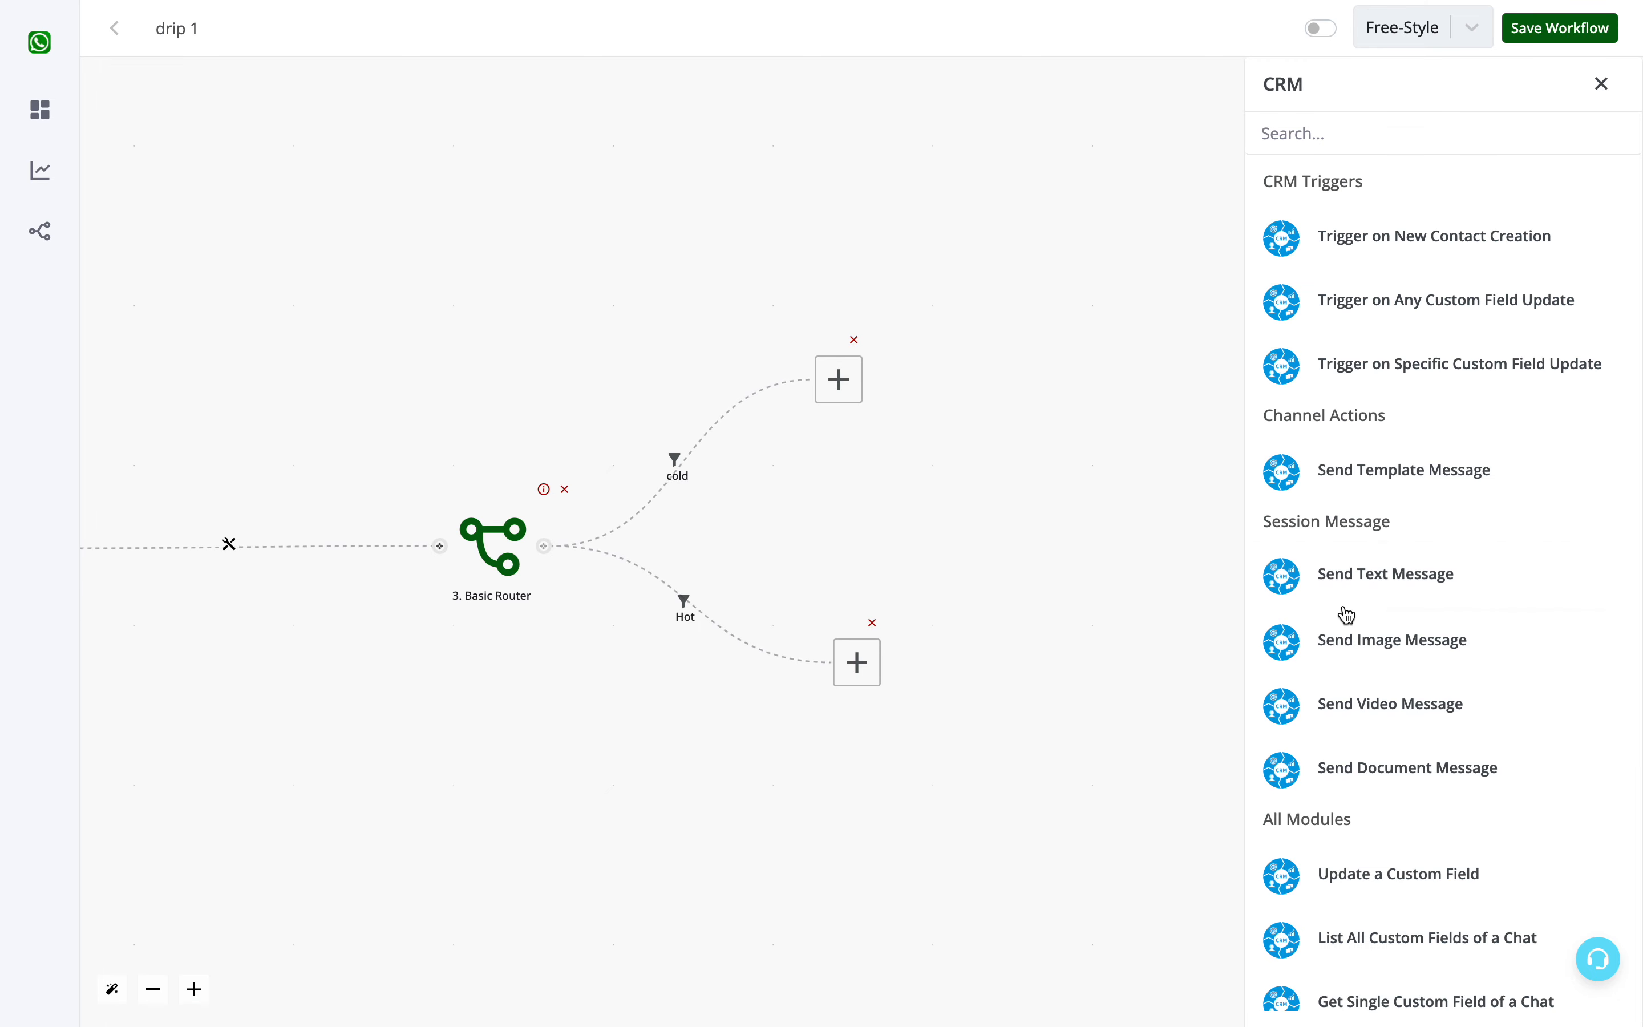
click(1337, 466)
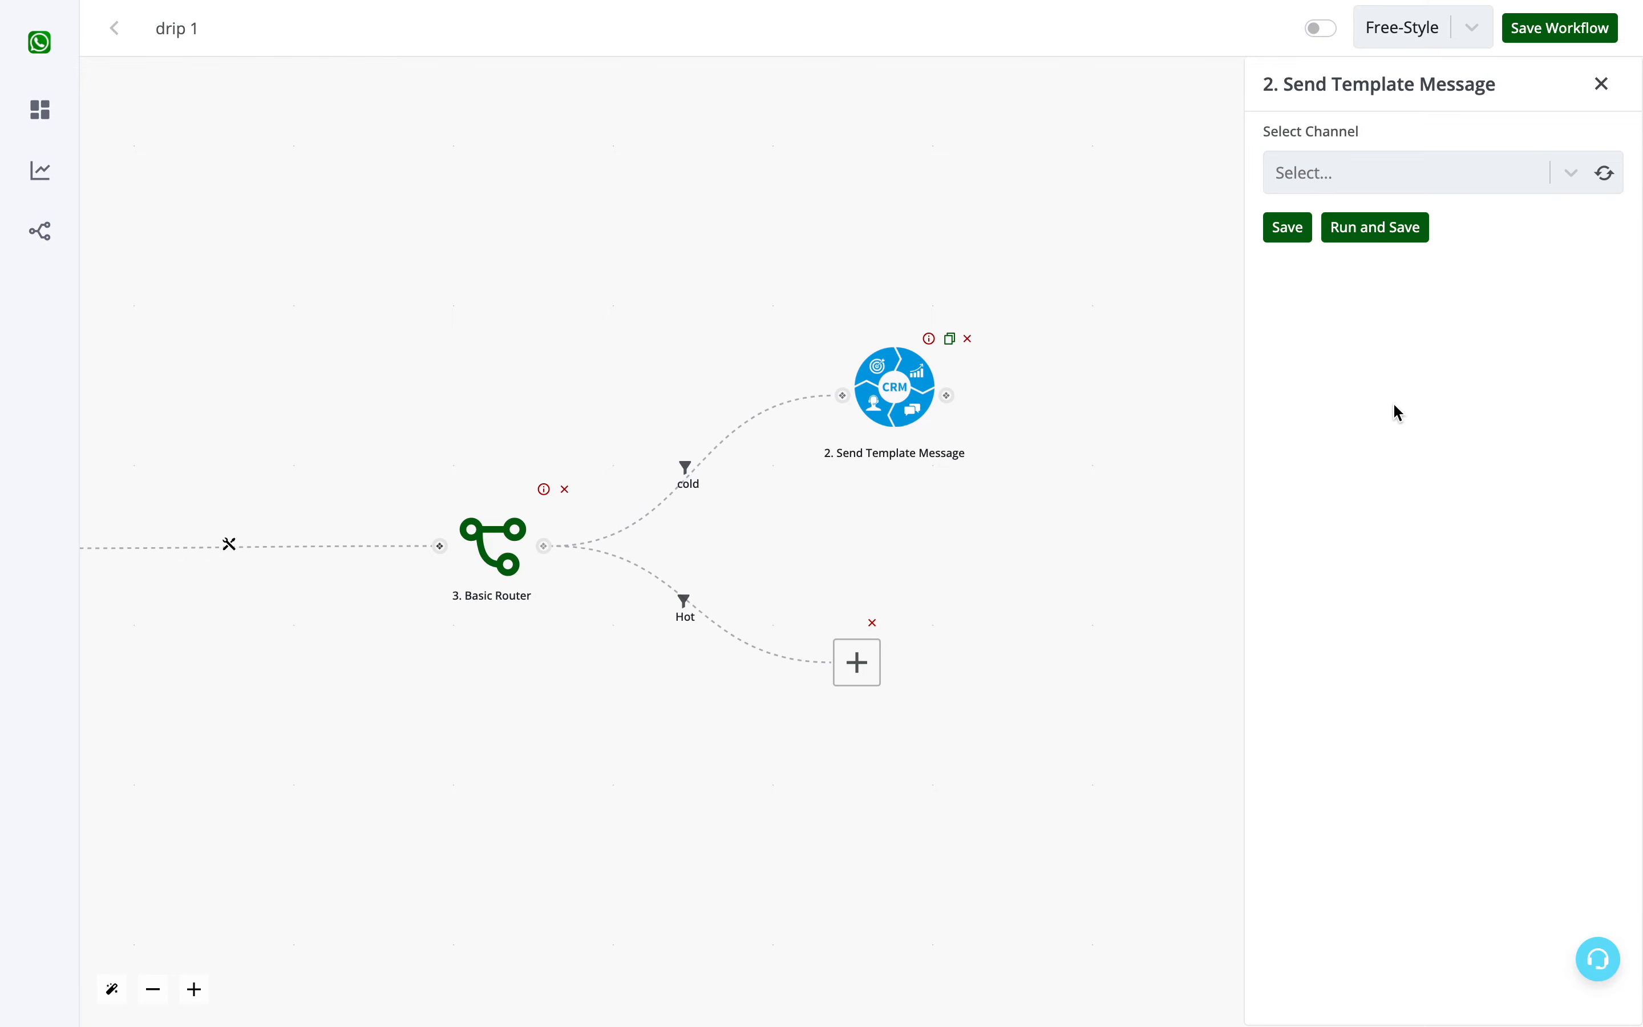
- Refresh the available channels of the Send Template Message action and select Channel #1
drag(995, 525, 887, 539)
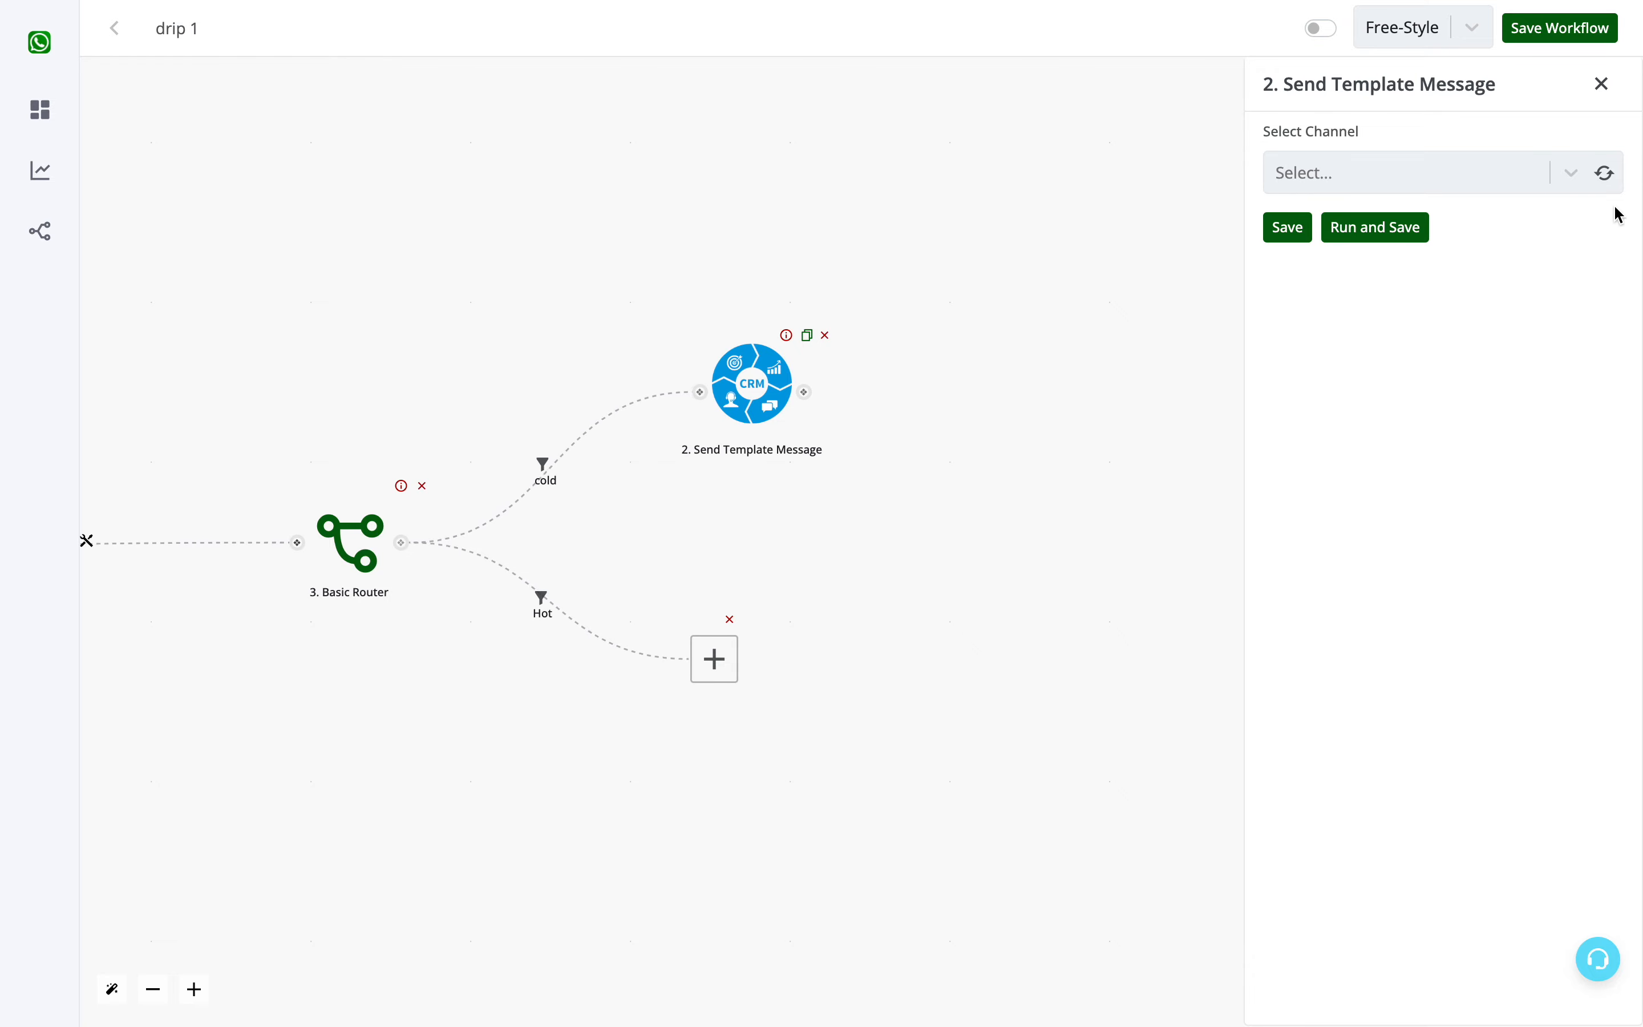
click(1529, 175)
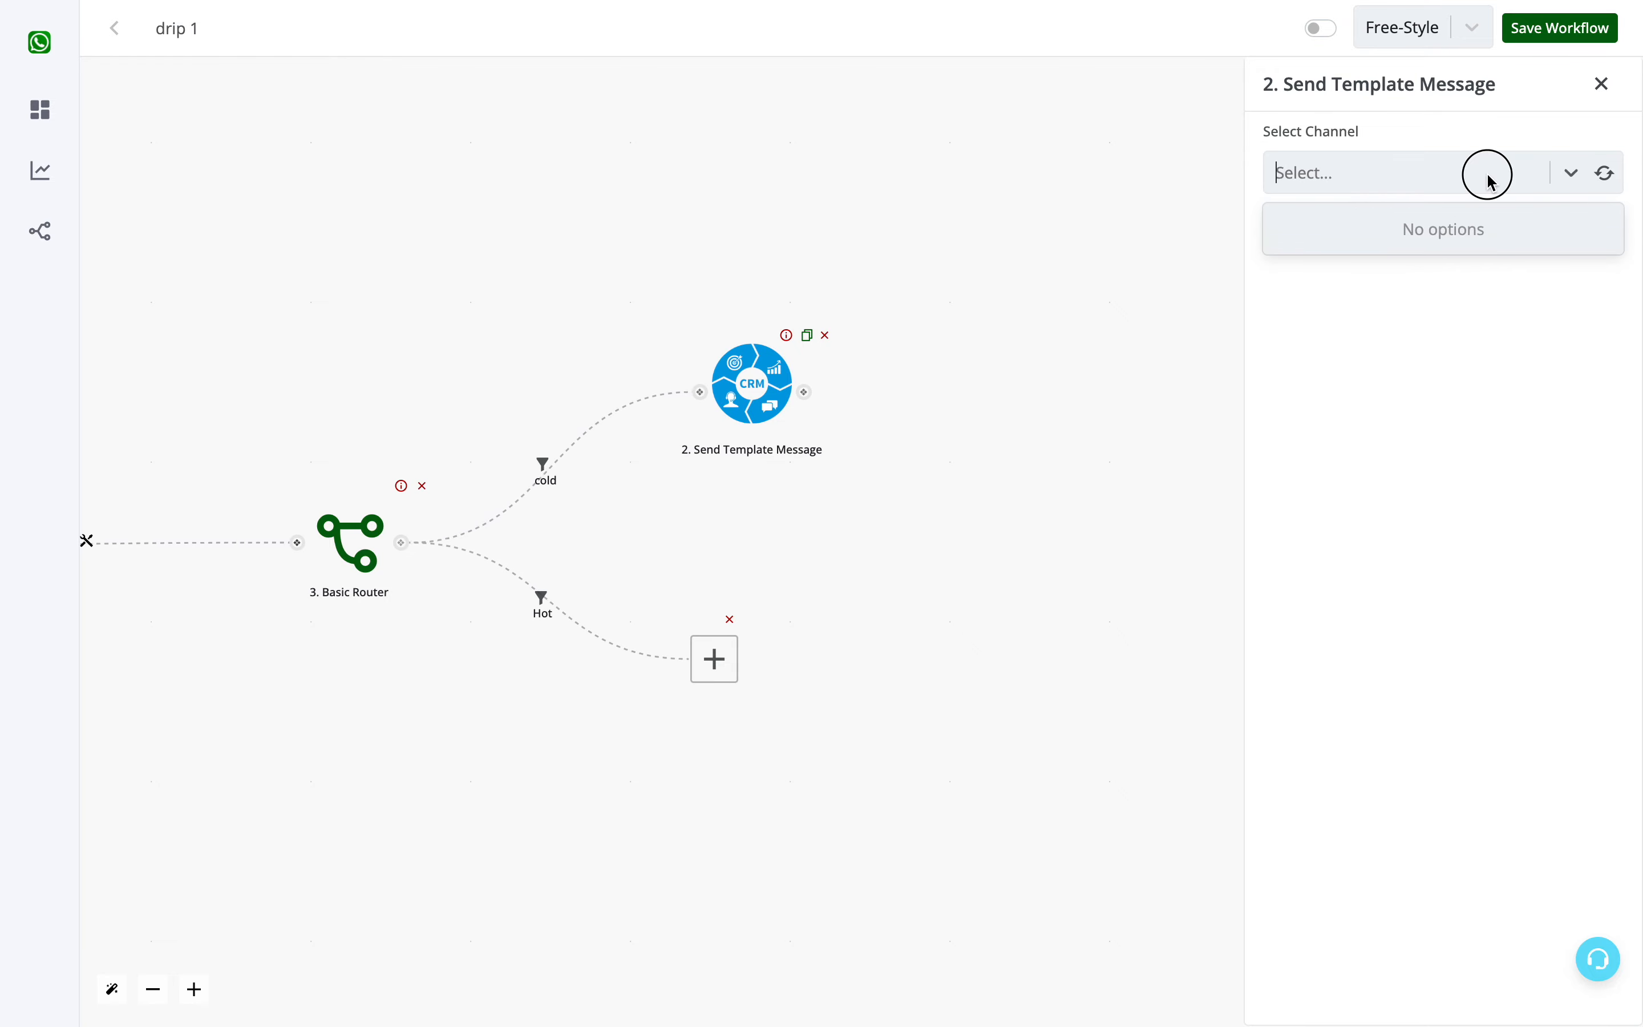
click(1605, 193)
click(1610, 177)
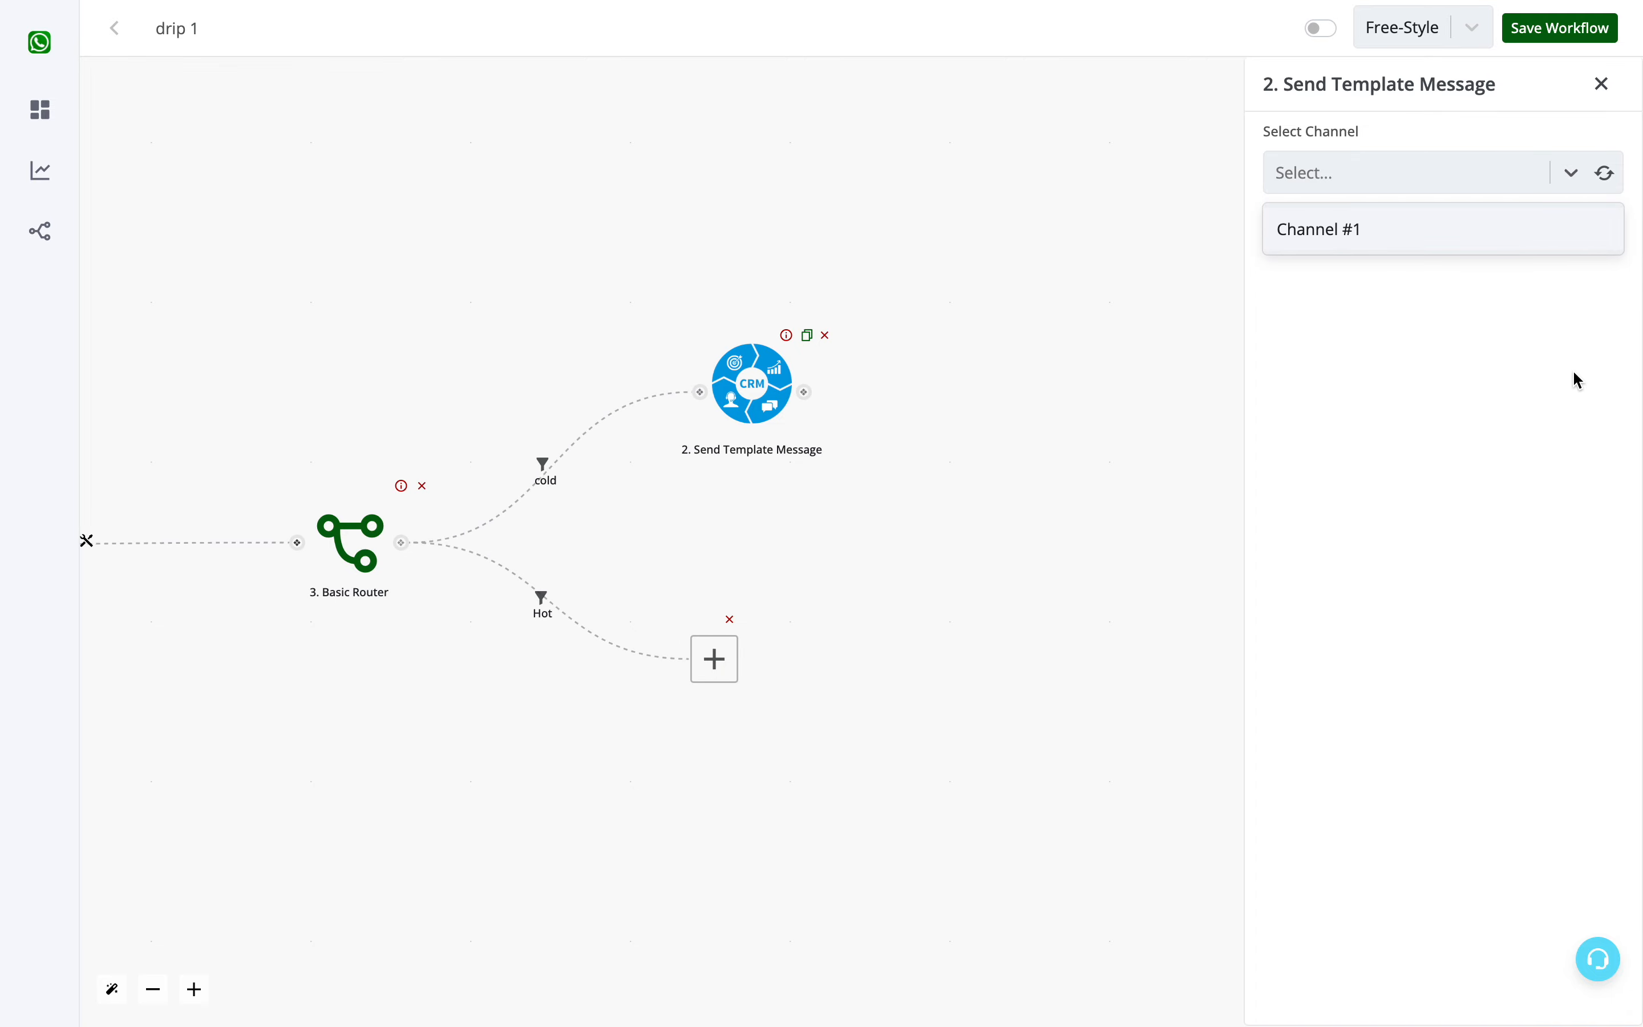
click(1376, 229)
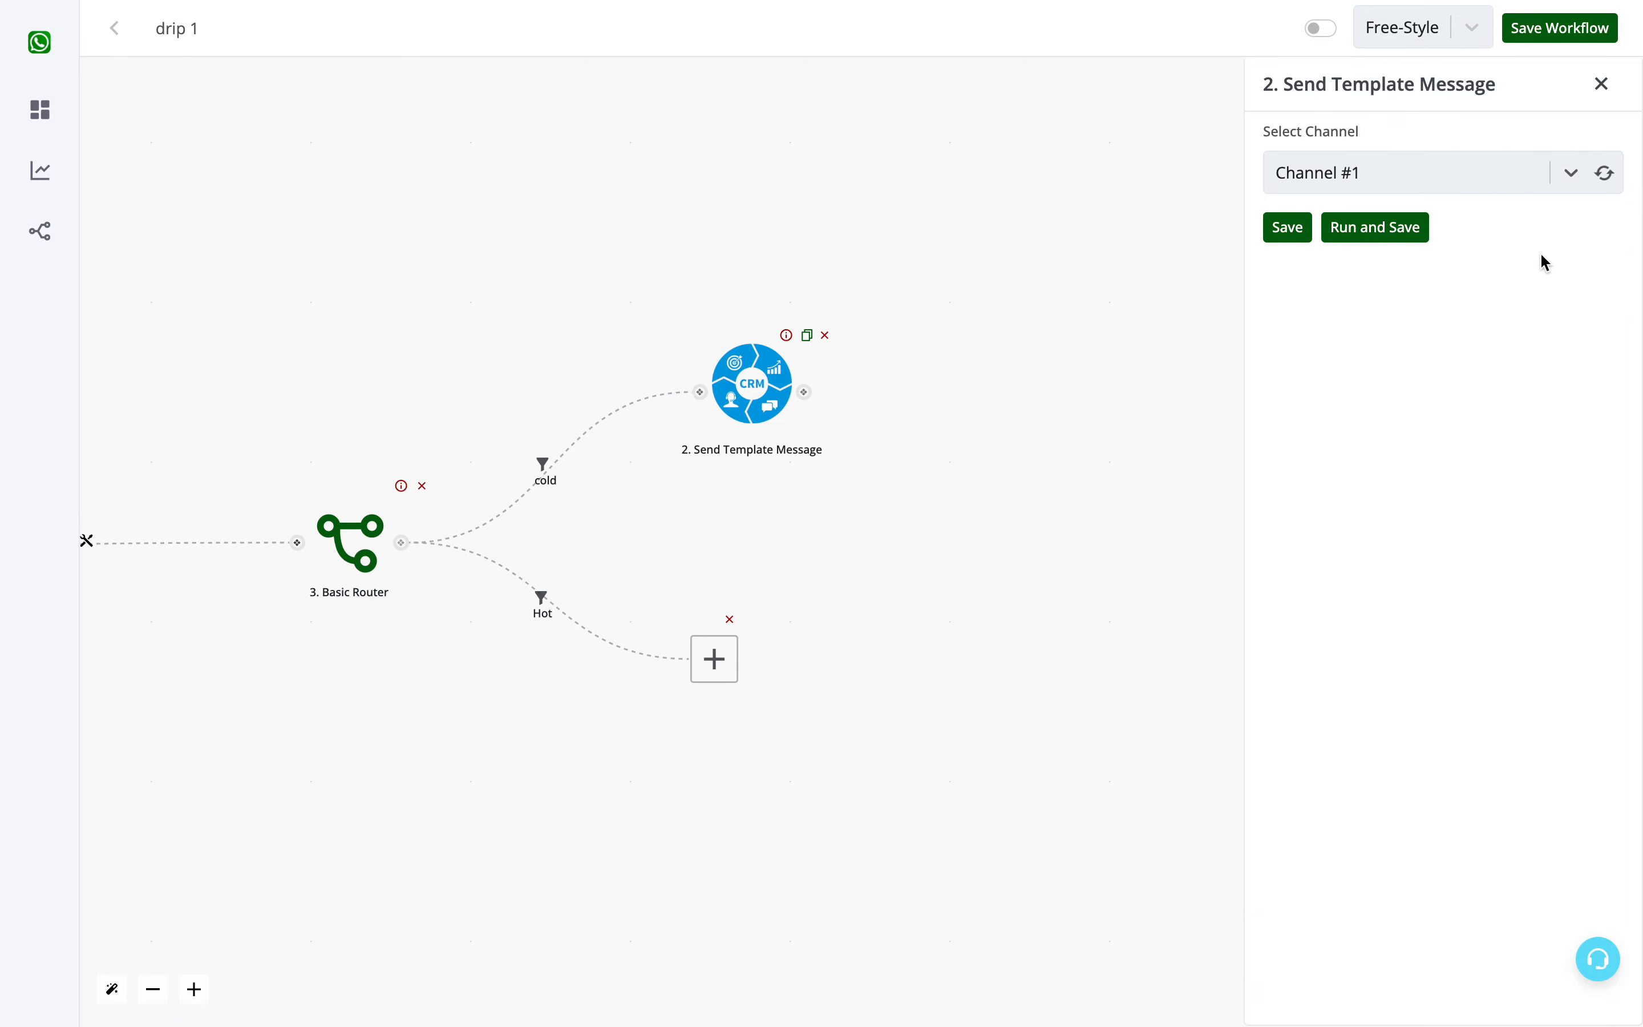
- Refresh the available templates of the cold branch's Send Template Message action and select test_alert_3 en
click(1560, 260)
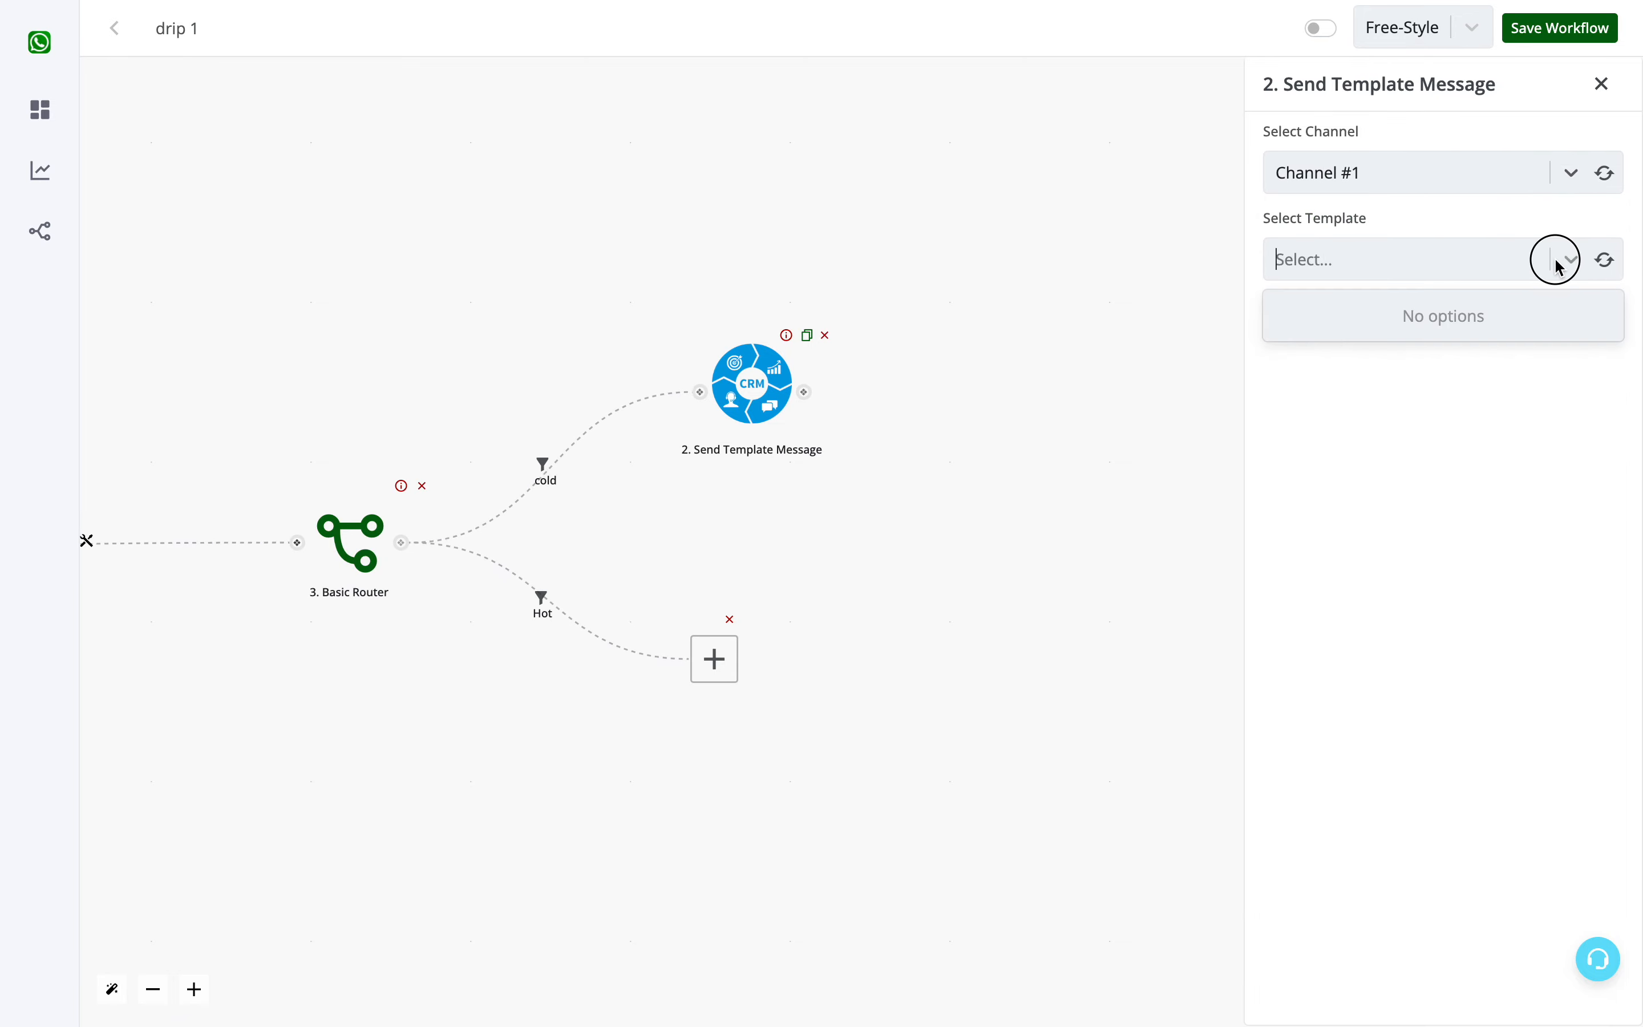
click(1604, 260)
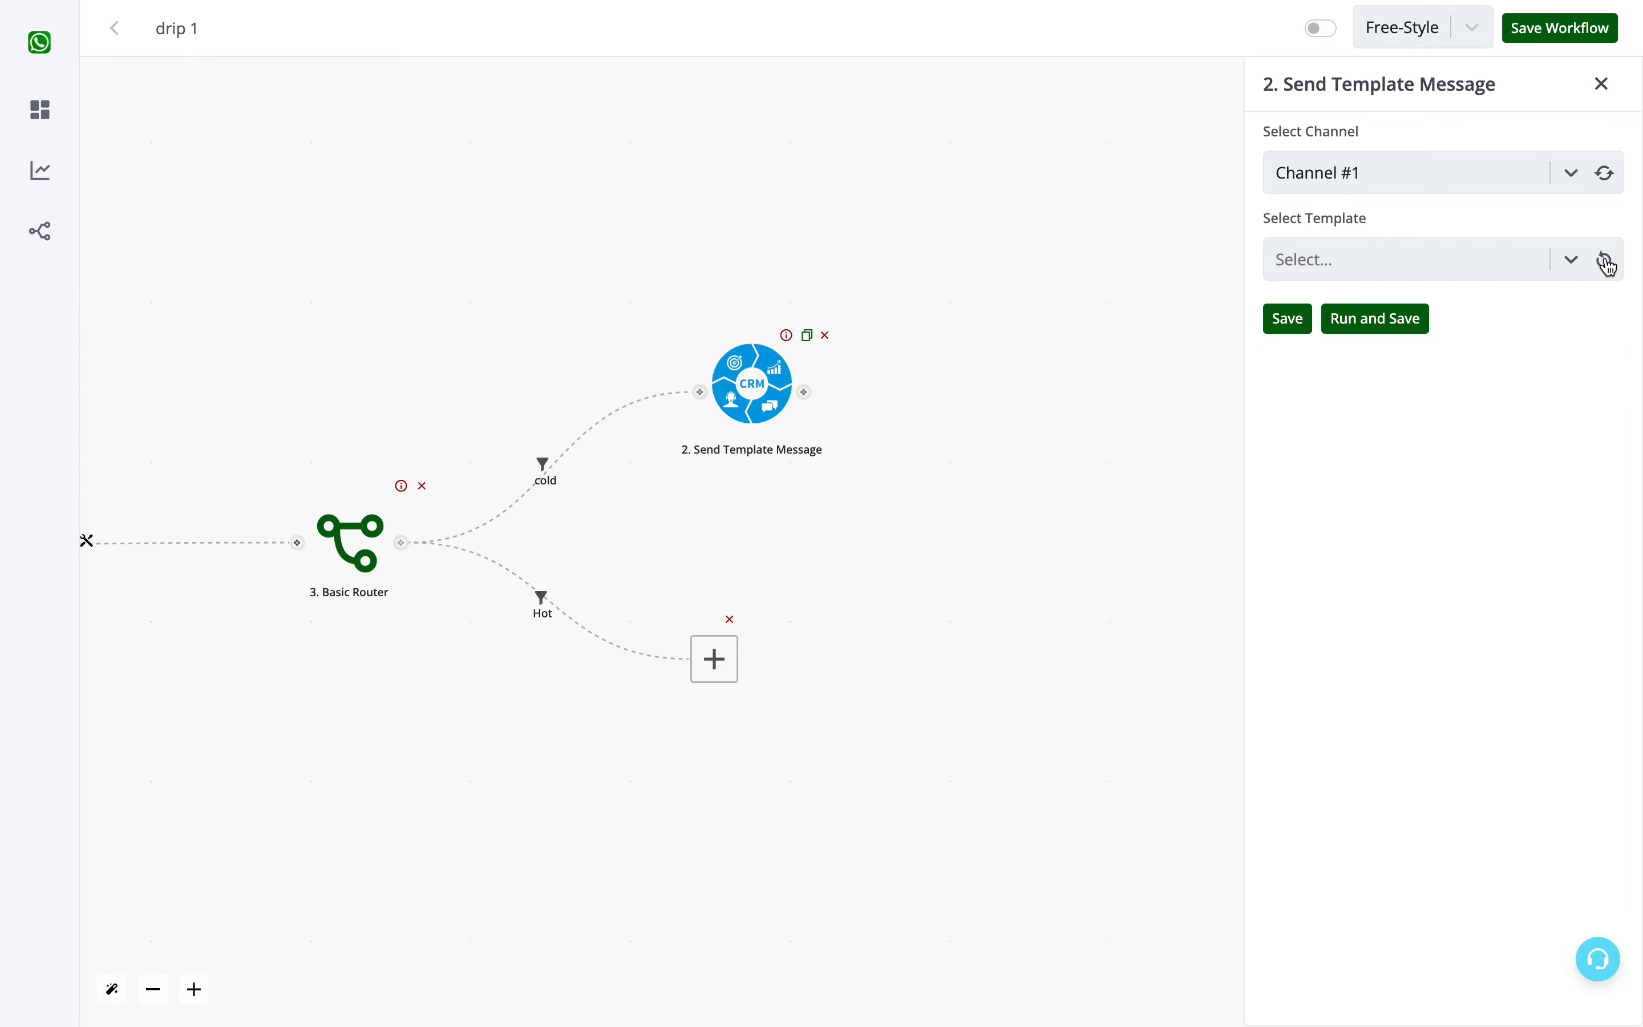
click(1484, 275)
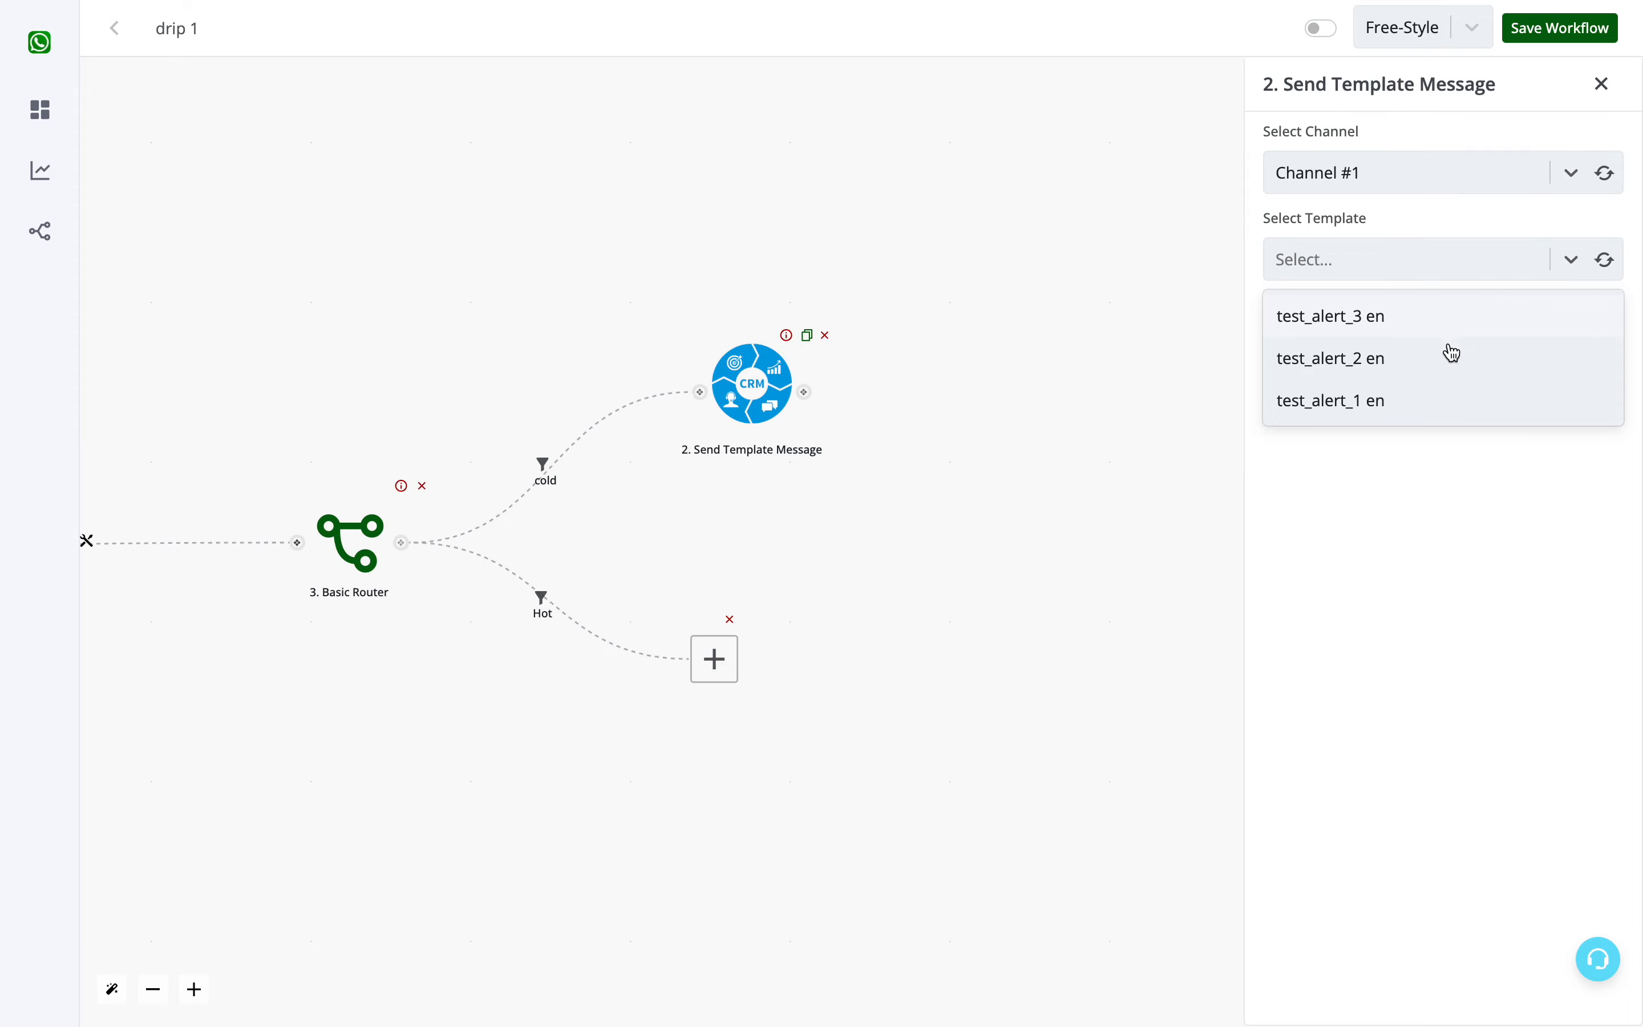
click(1431, 316)
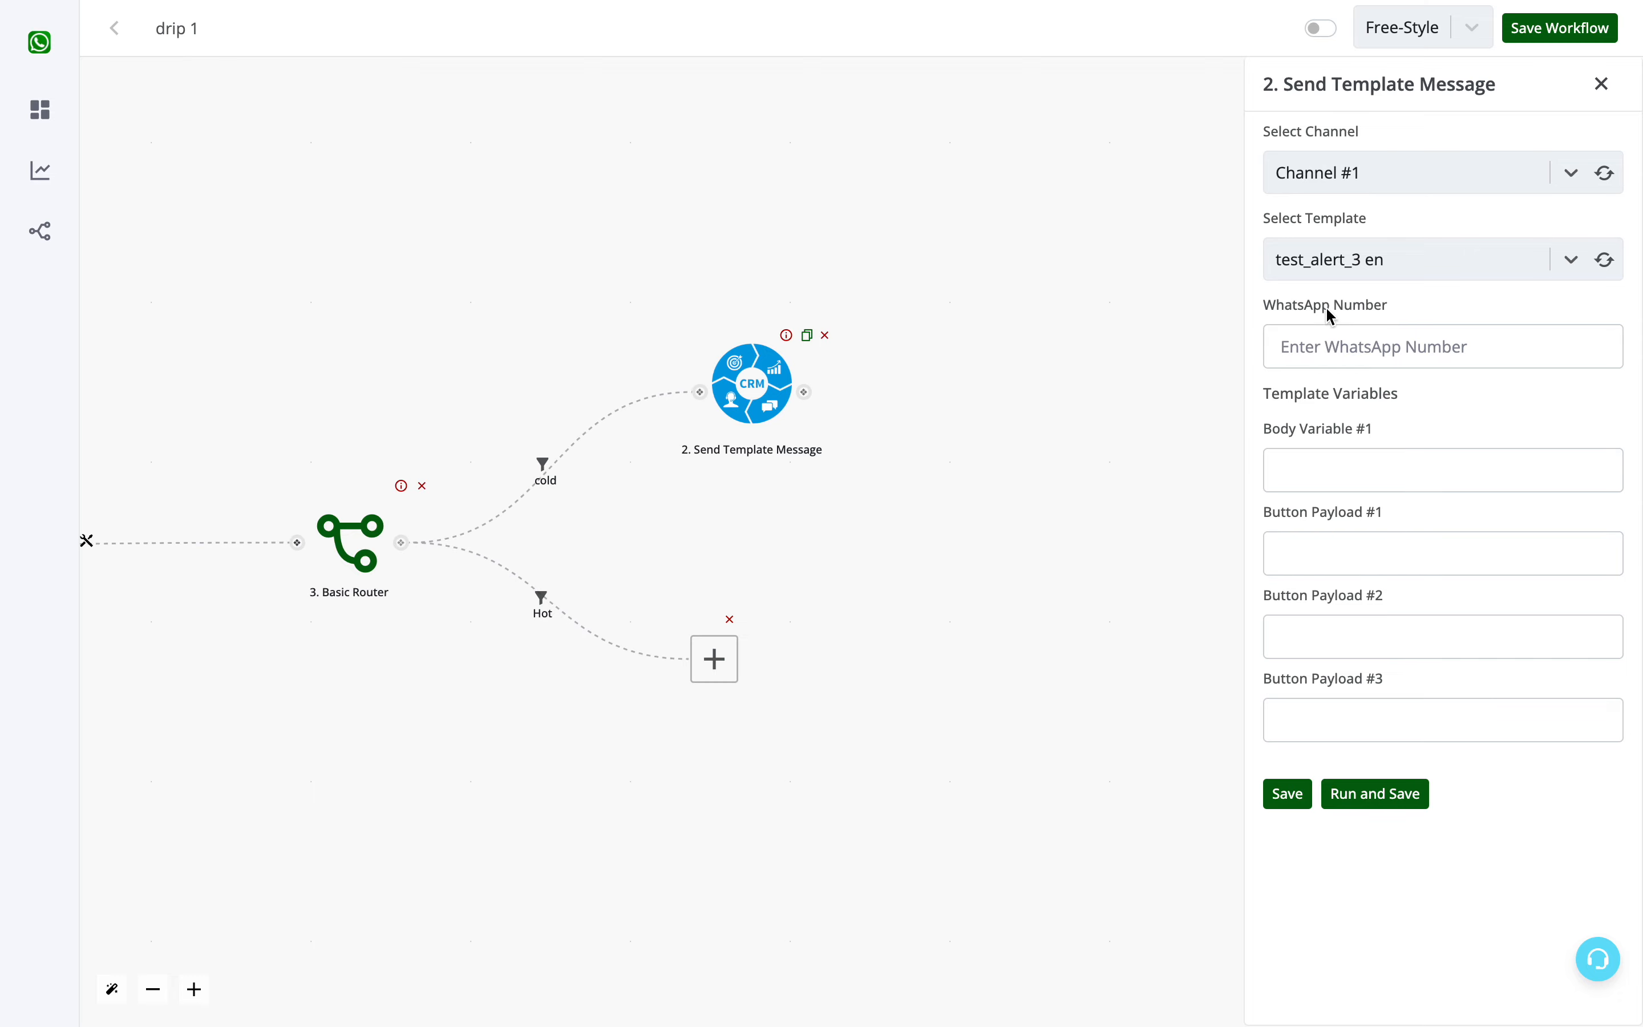
- Map the message's WhatsApp Number to the waba value in the trigger's chat_data
drag(733, 535, 1034, 560)
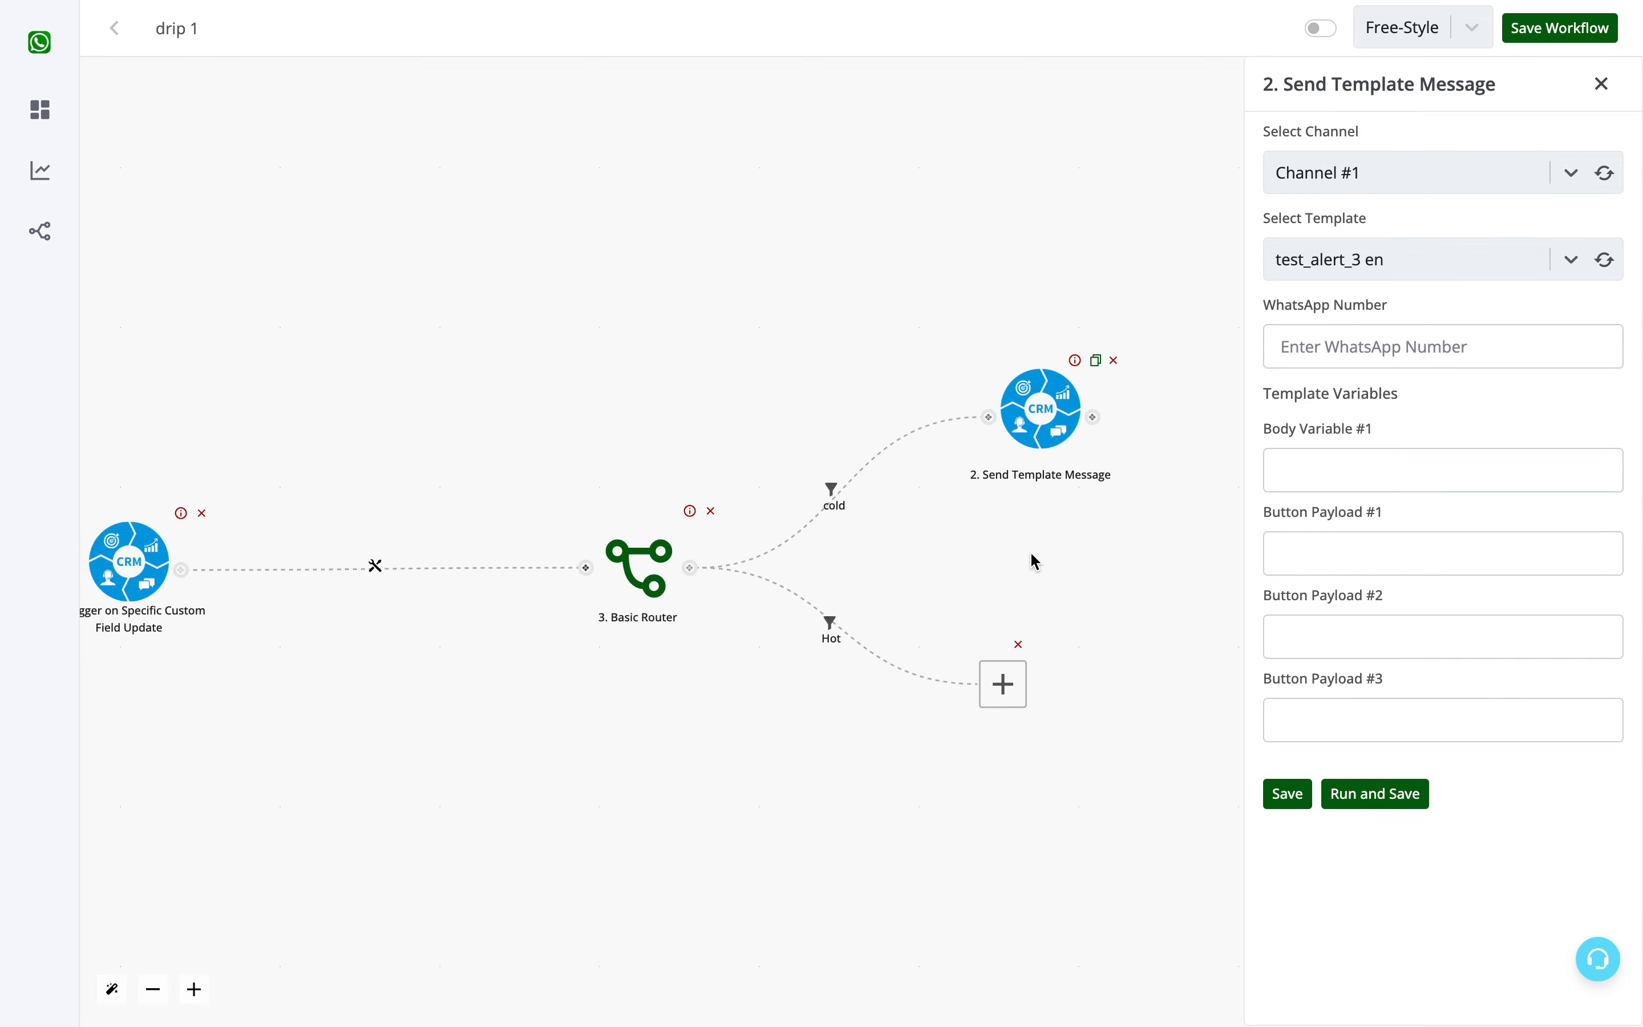
drag(443, 374, 571, 390)
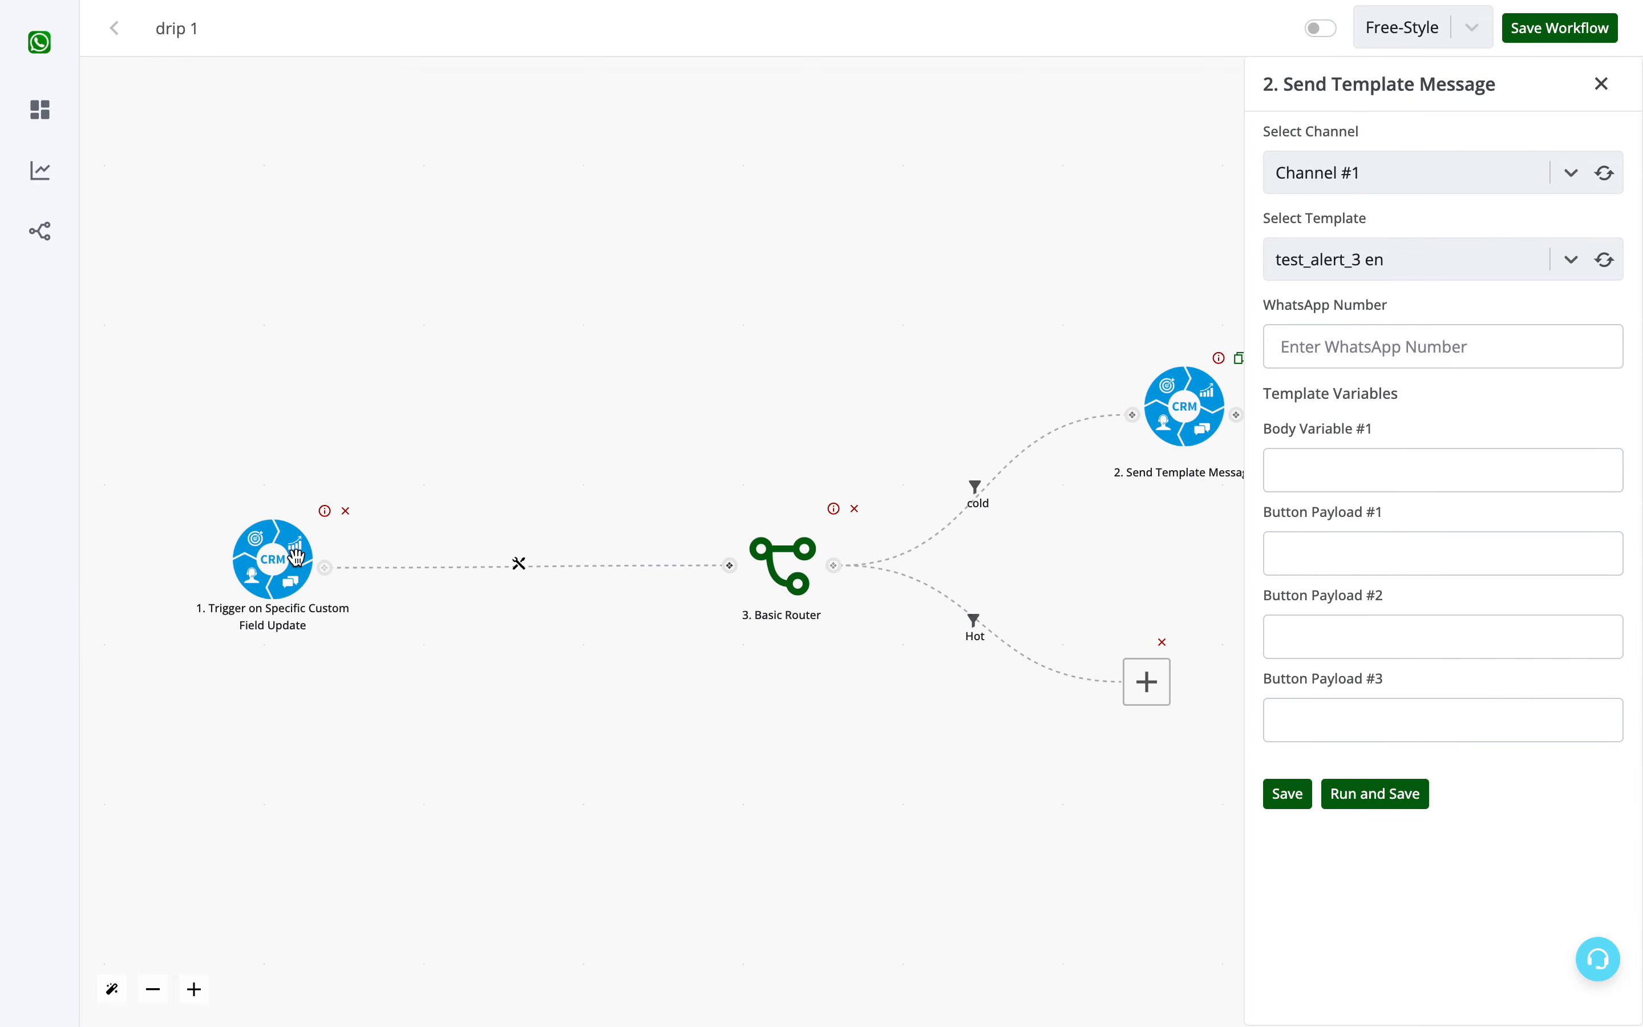
click(1499, 338)
click(1162, 293)
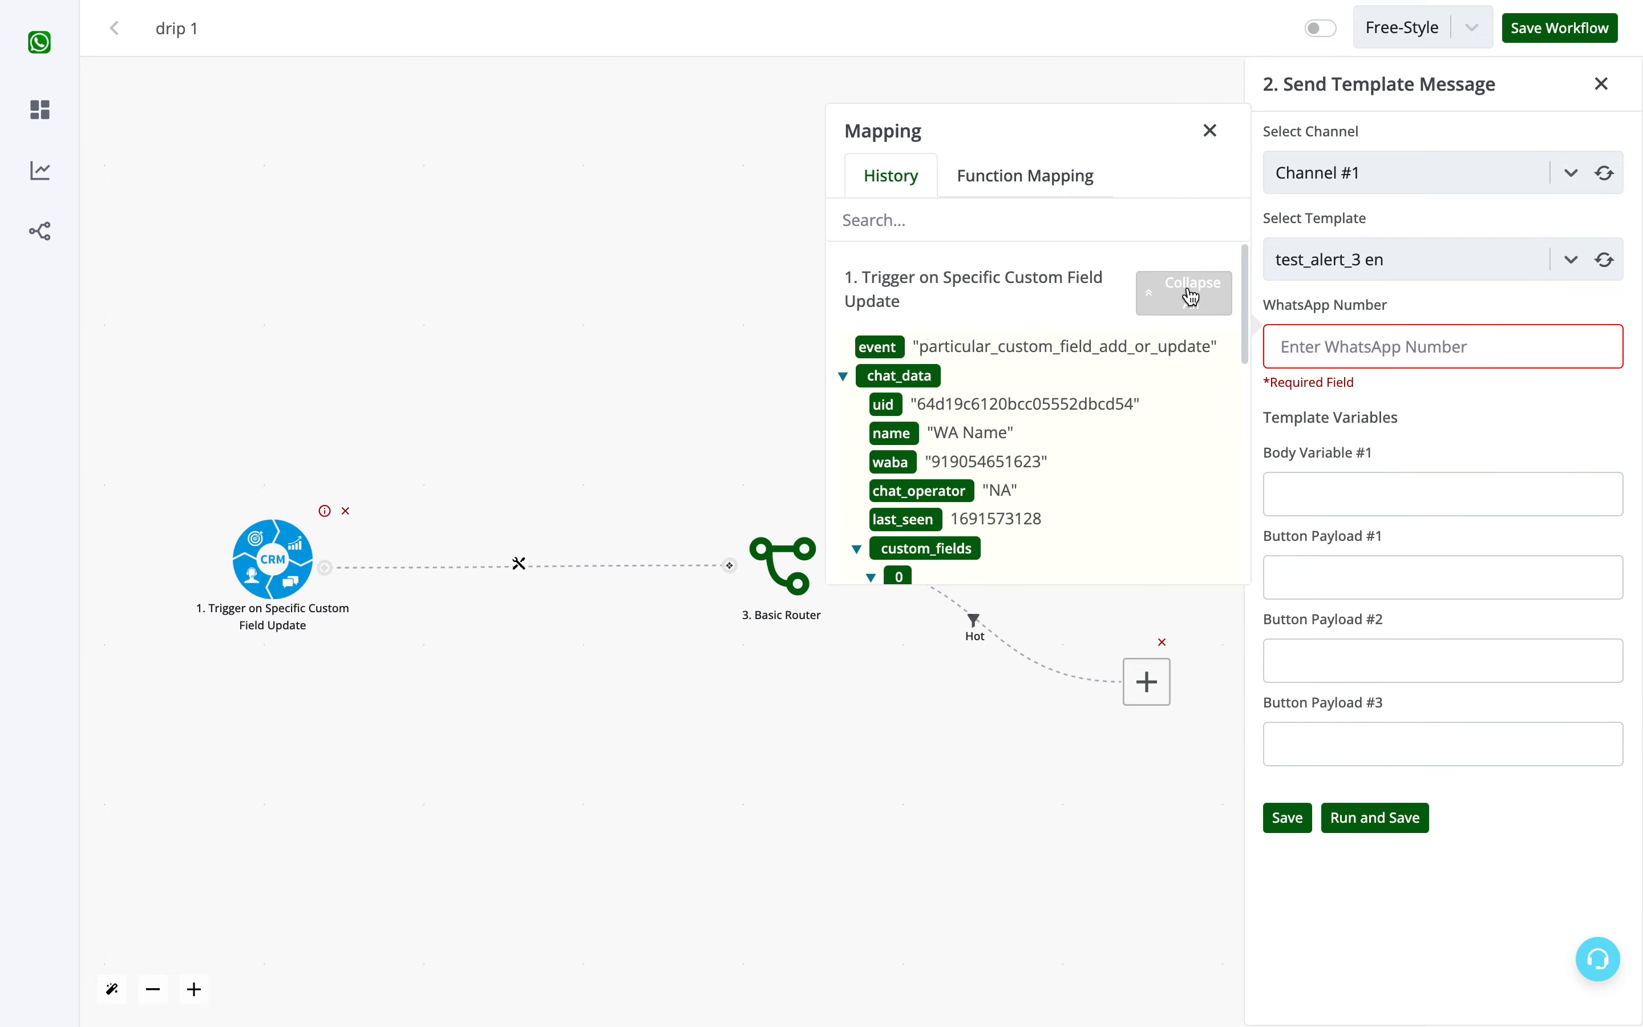
click(893, 463)
triple_click(1360, 344)
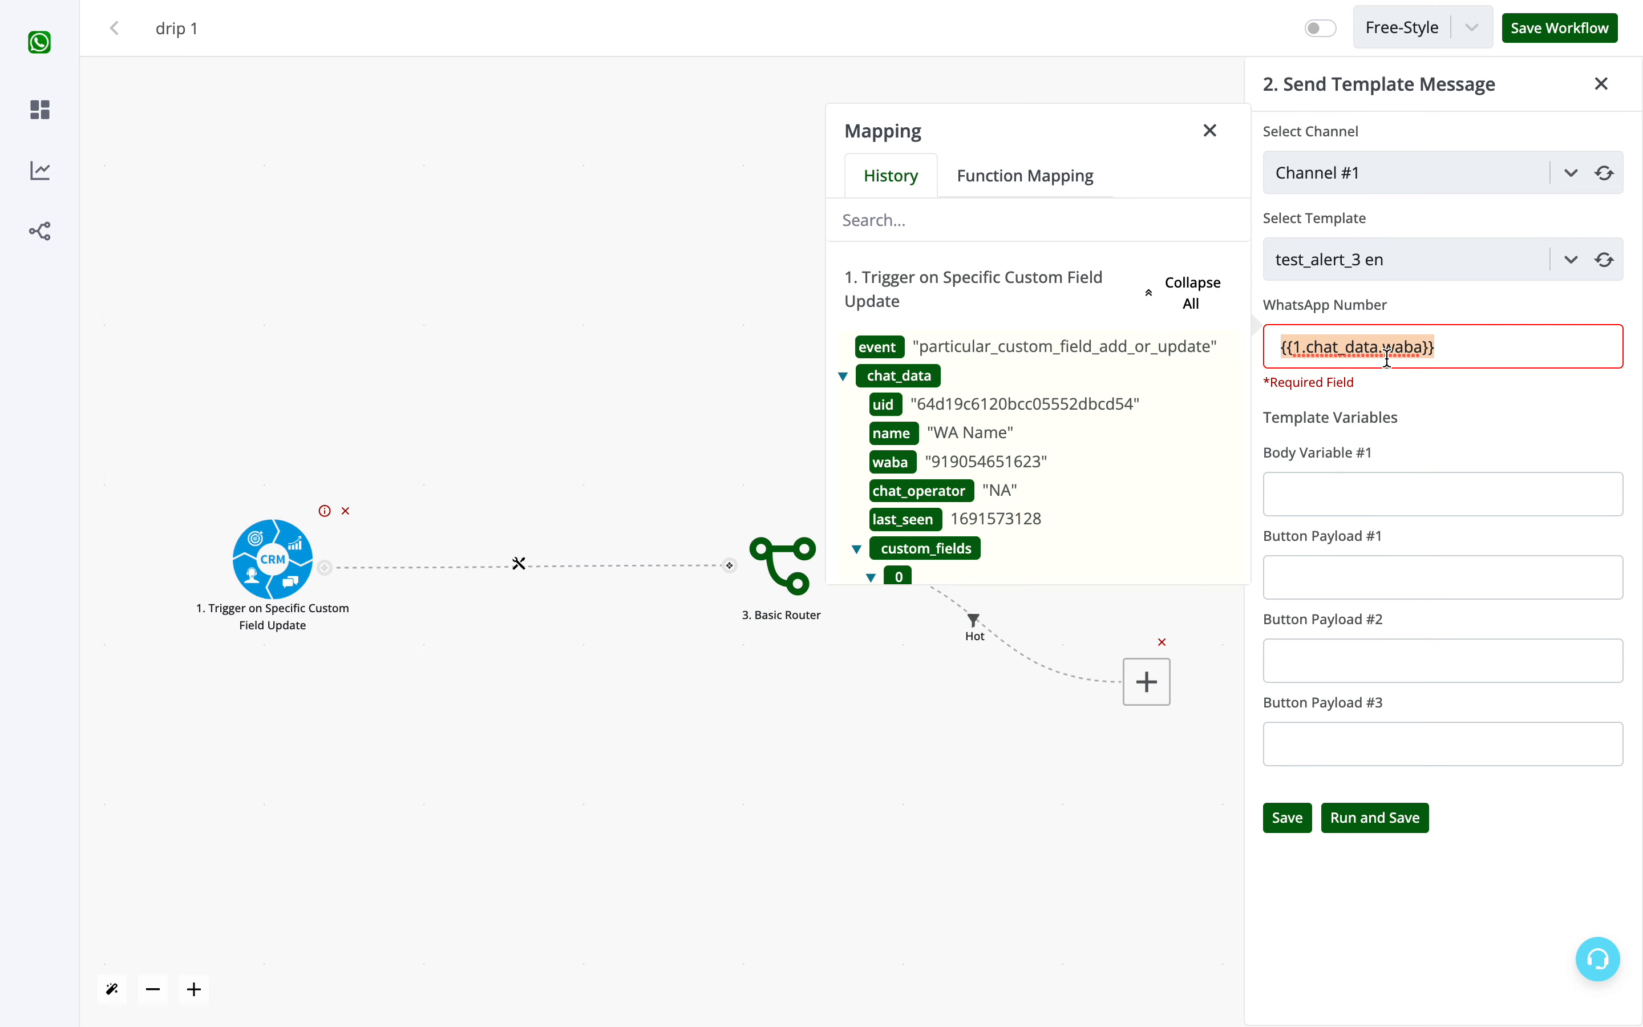
- Examine the template variables, from Body Variable #1 through the three button payload fields
click(1383, 475)
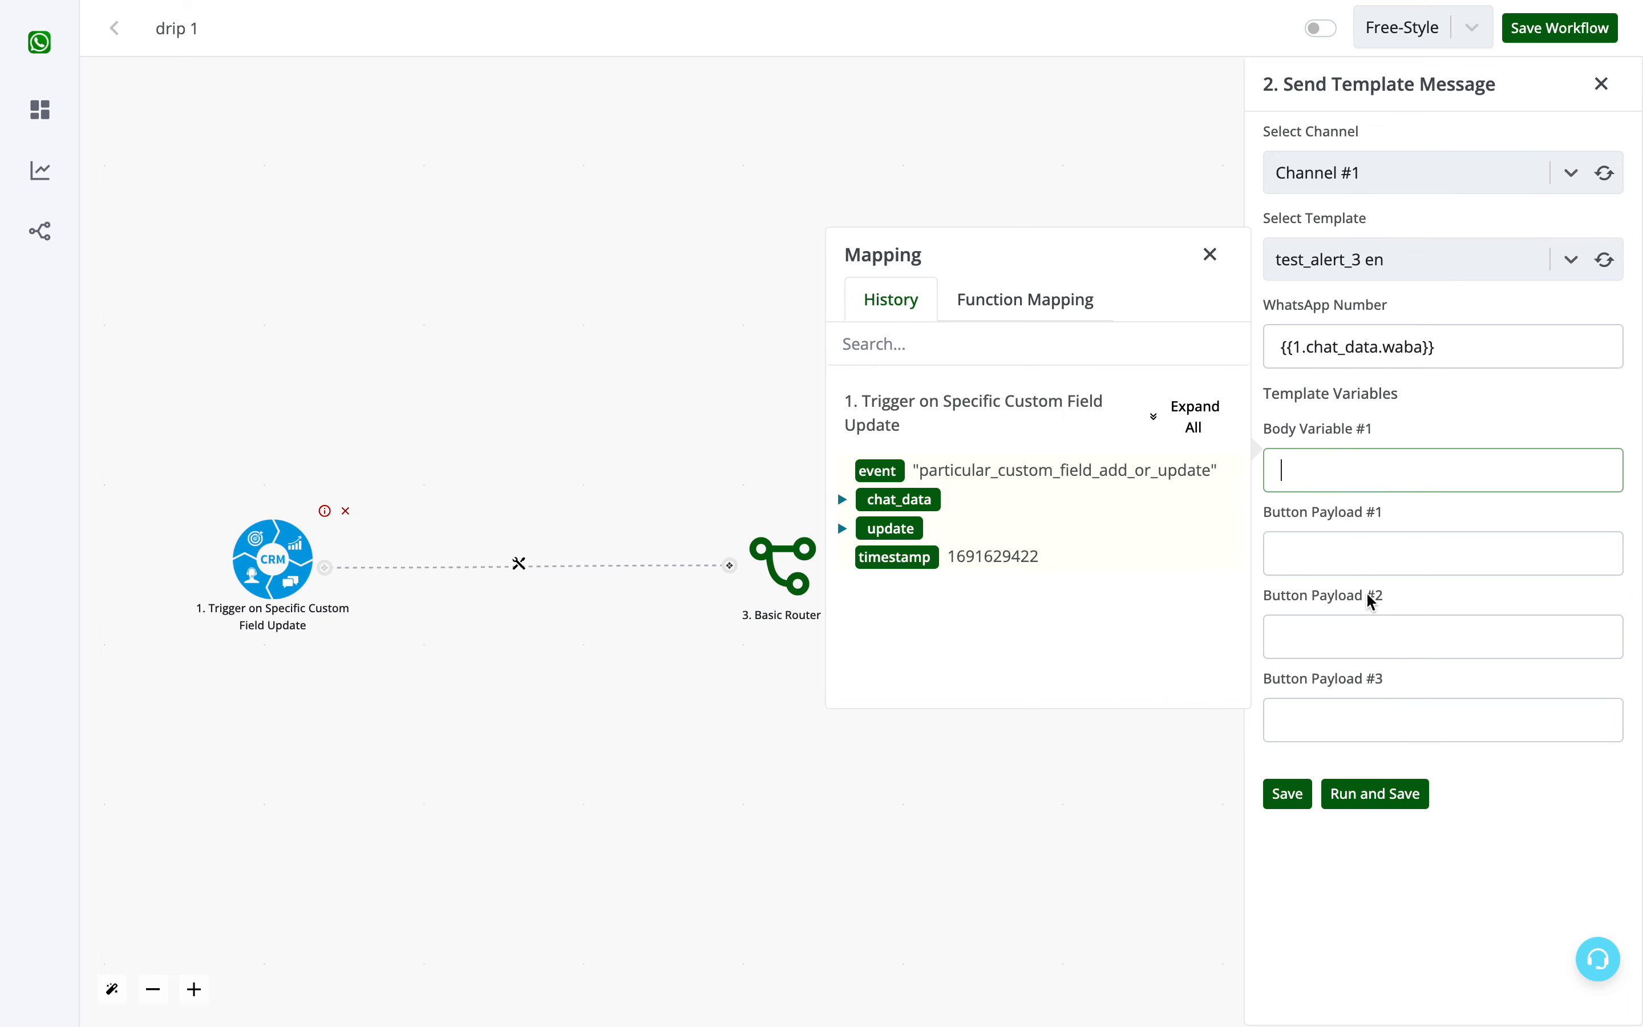
triple_click(1300, 521)
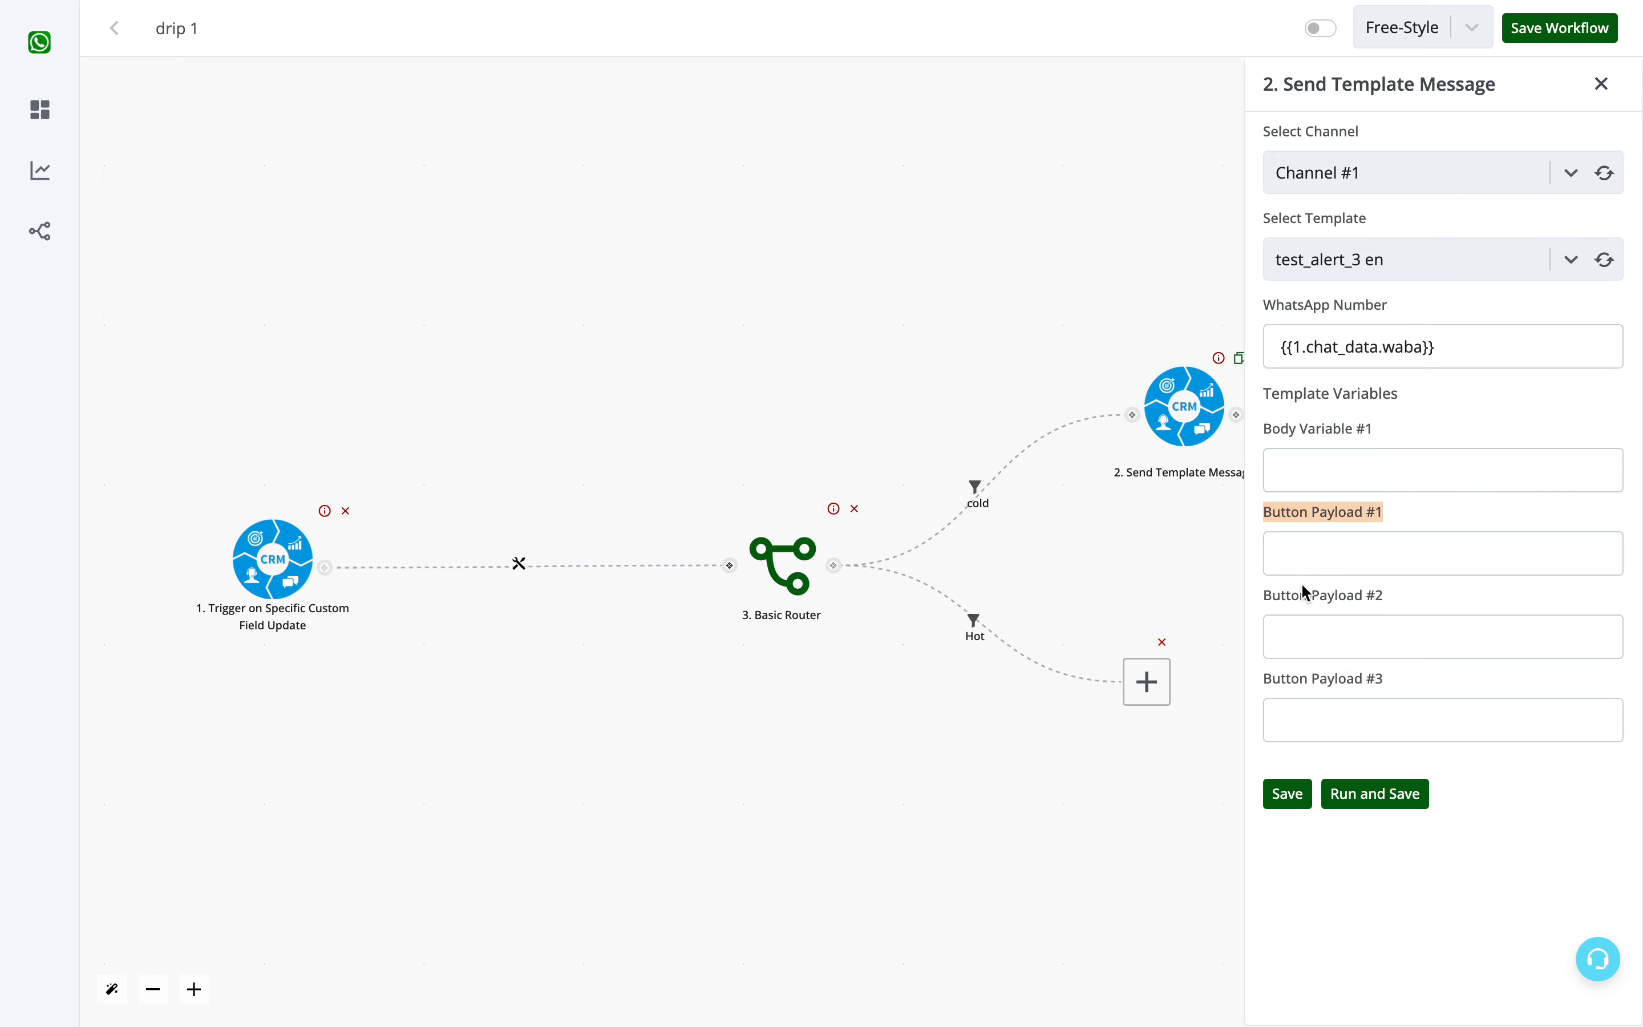
double_click(1299, 603)
click(1299, 604)
click(1293, 710)
triple_click(1299, 676)
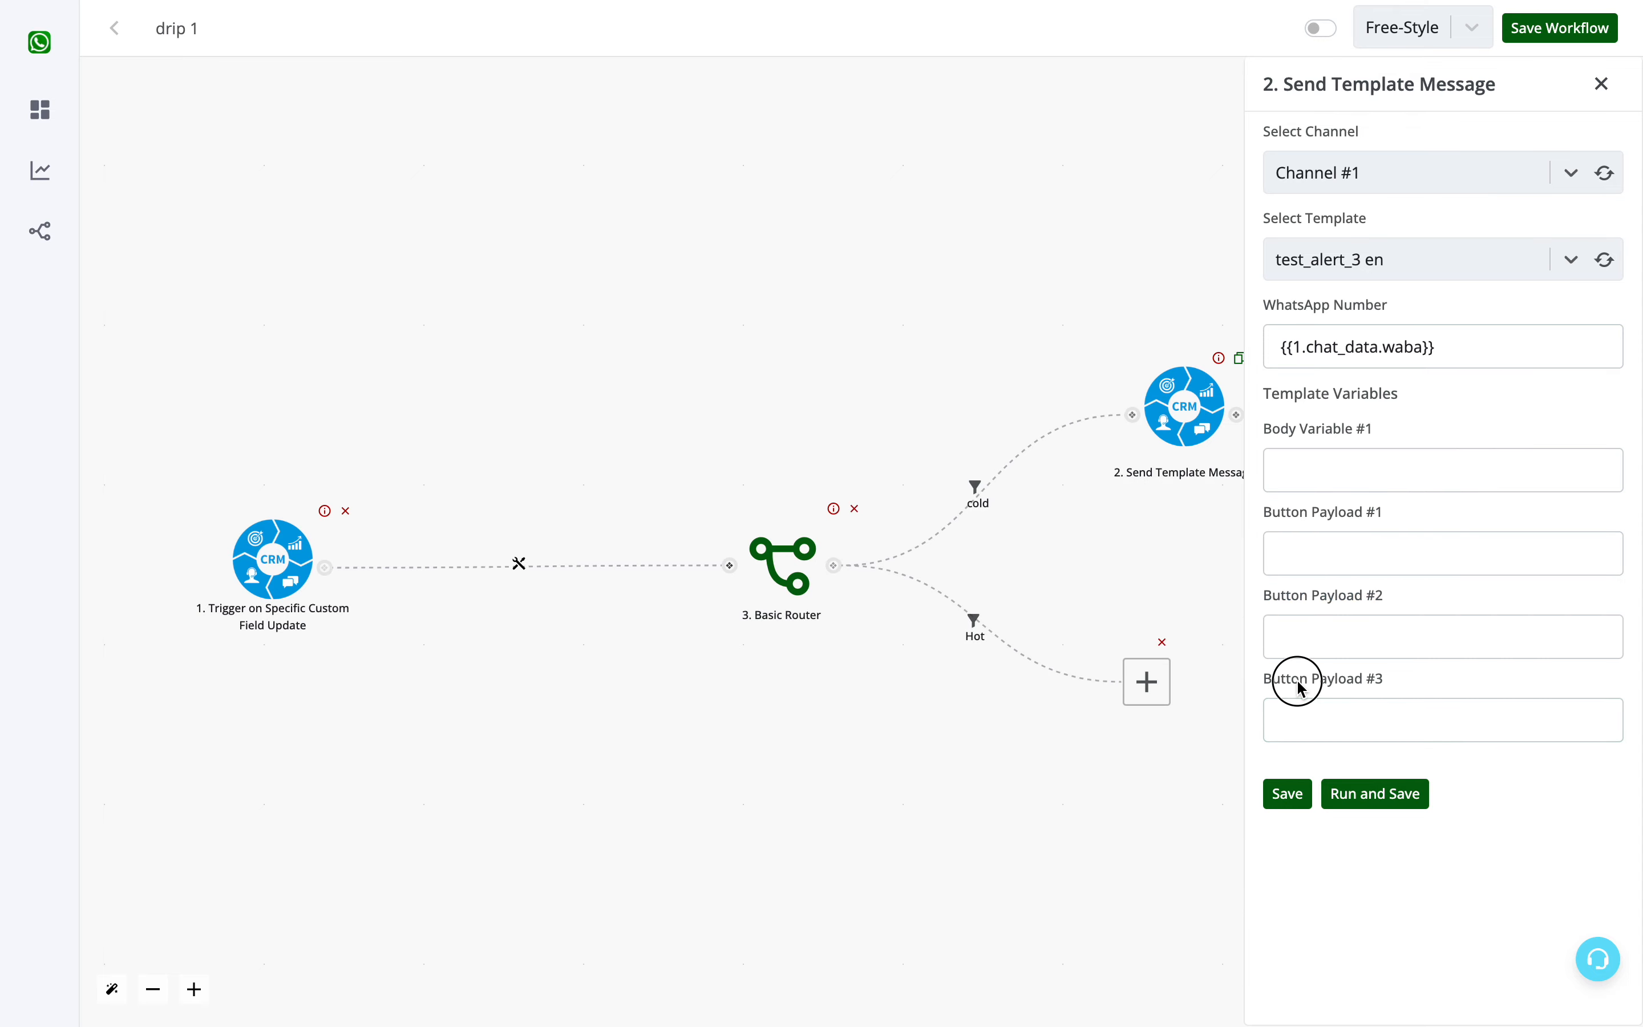
triple_click(1342, 517)
click(1342, 552)
click(1342, 594)
triple_click(1342, 596)
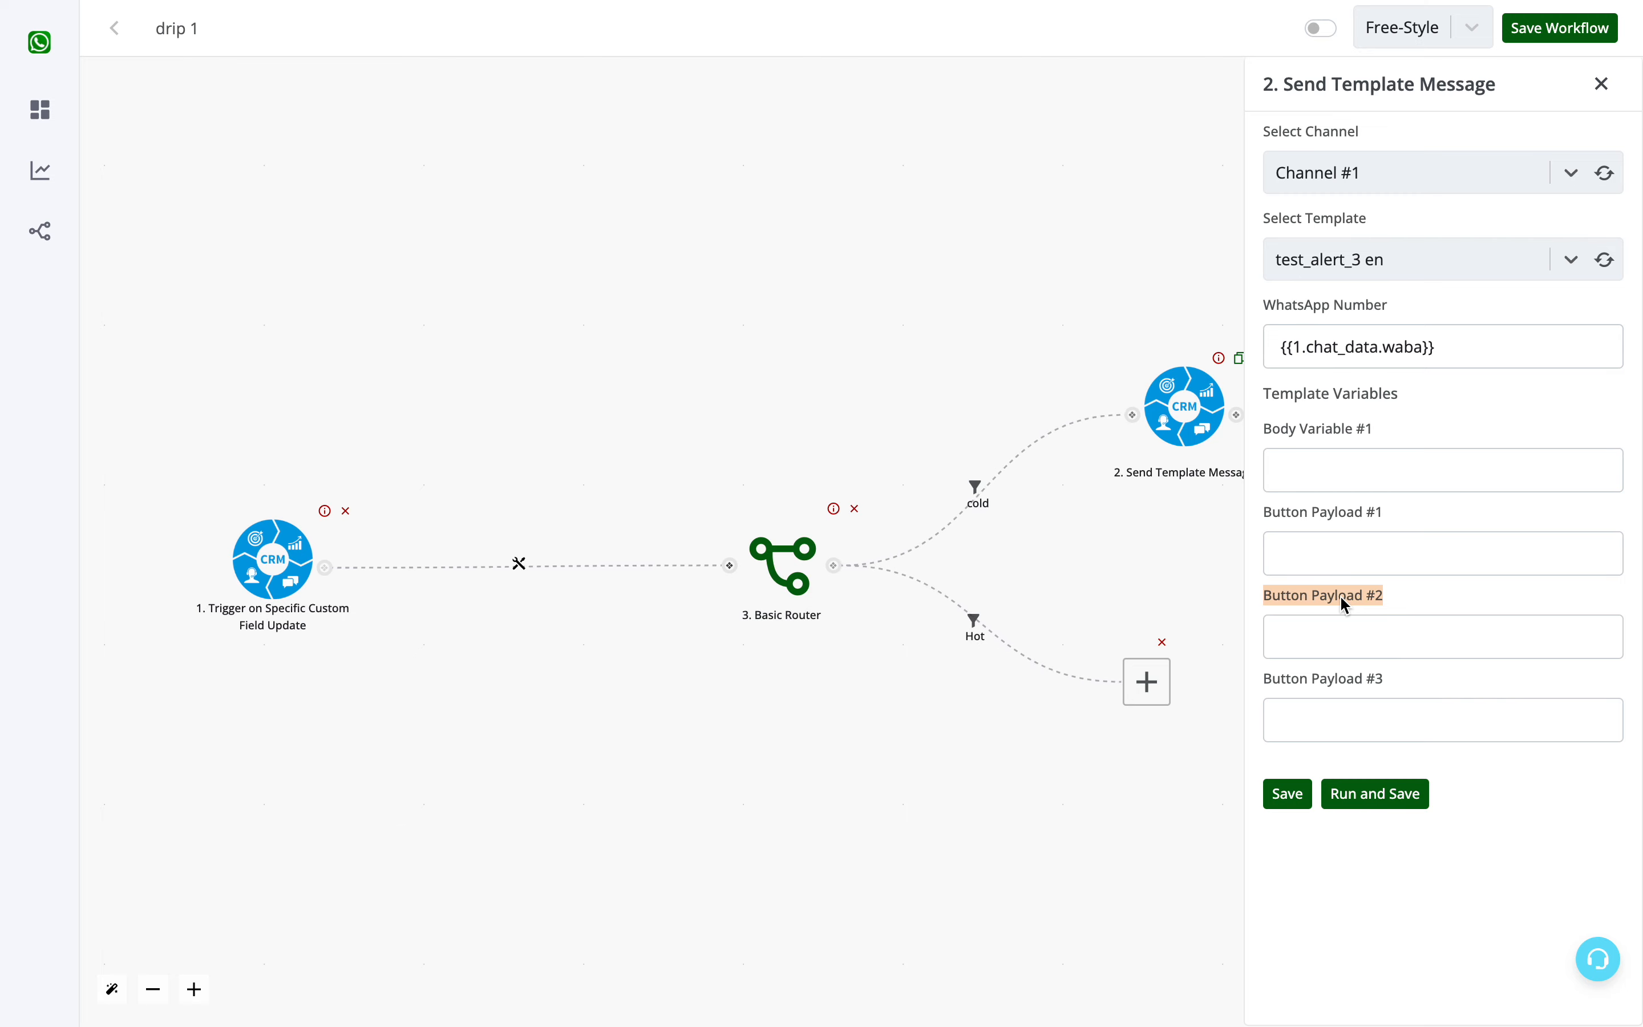
- Map Body Variable #1 to the contact name in the trigger's chat_data and close the mapping
click(1343, 455)
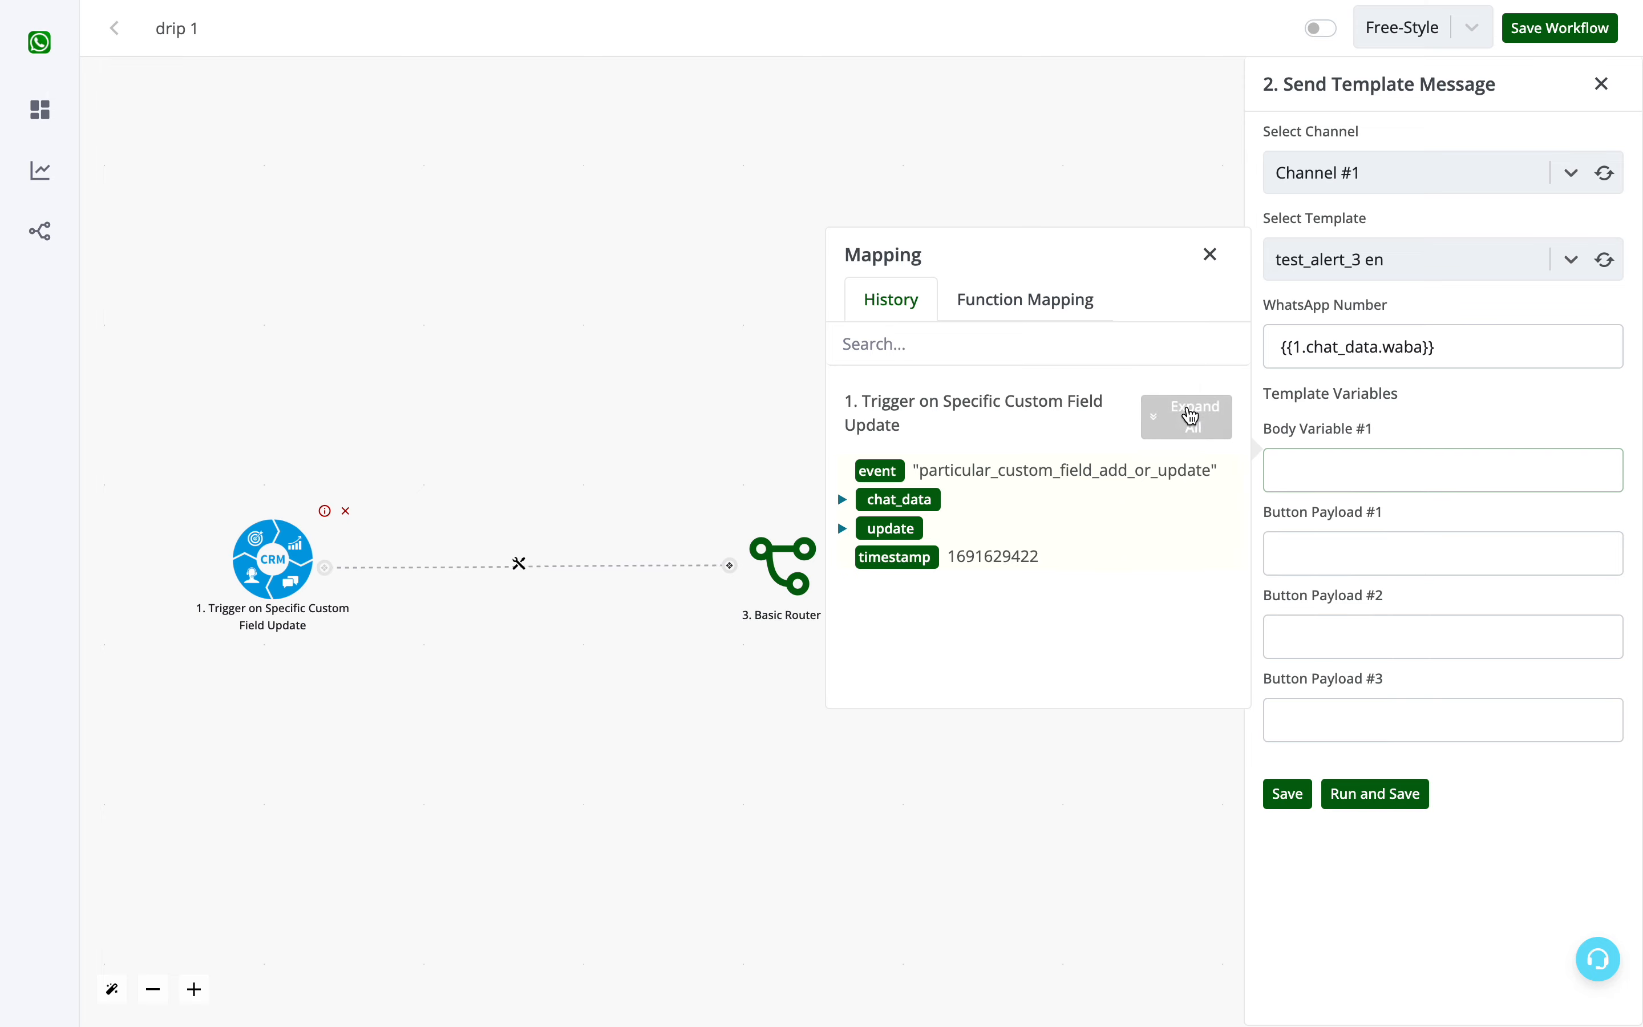
click(1194, 416)
scroll(930, 562, down, 3)
scroll(929, 562, down, 3)
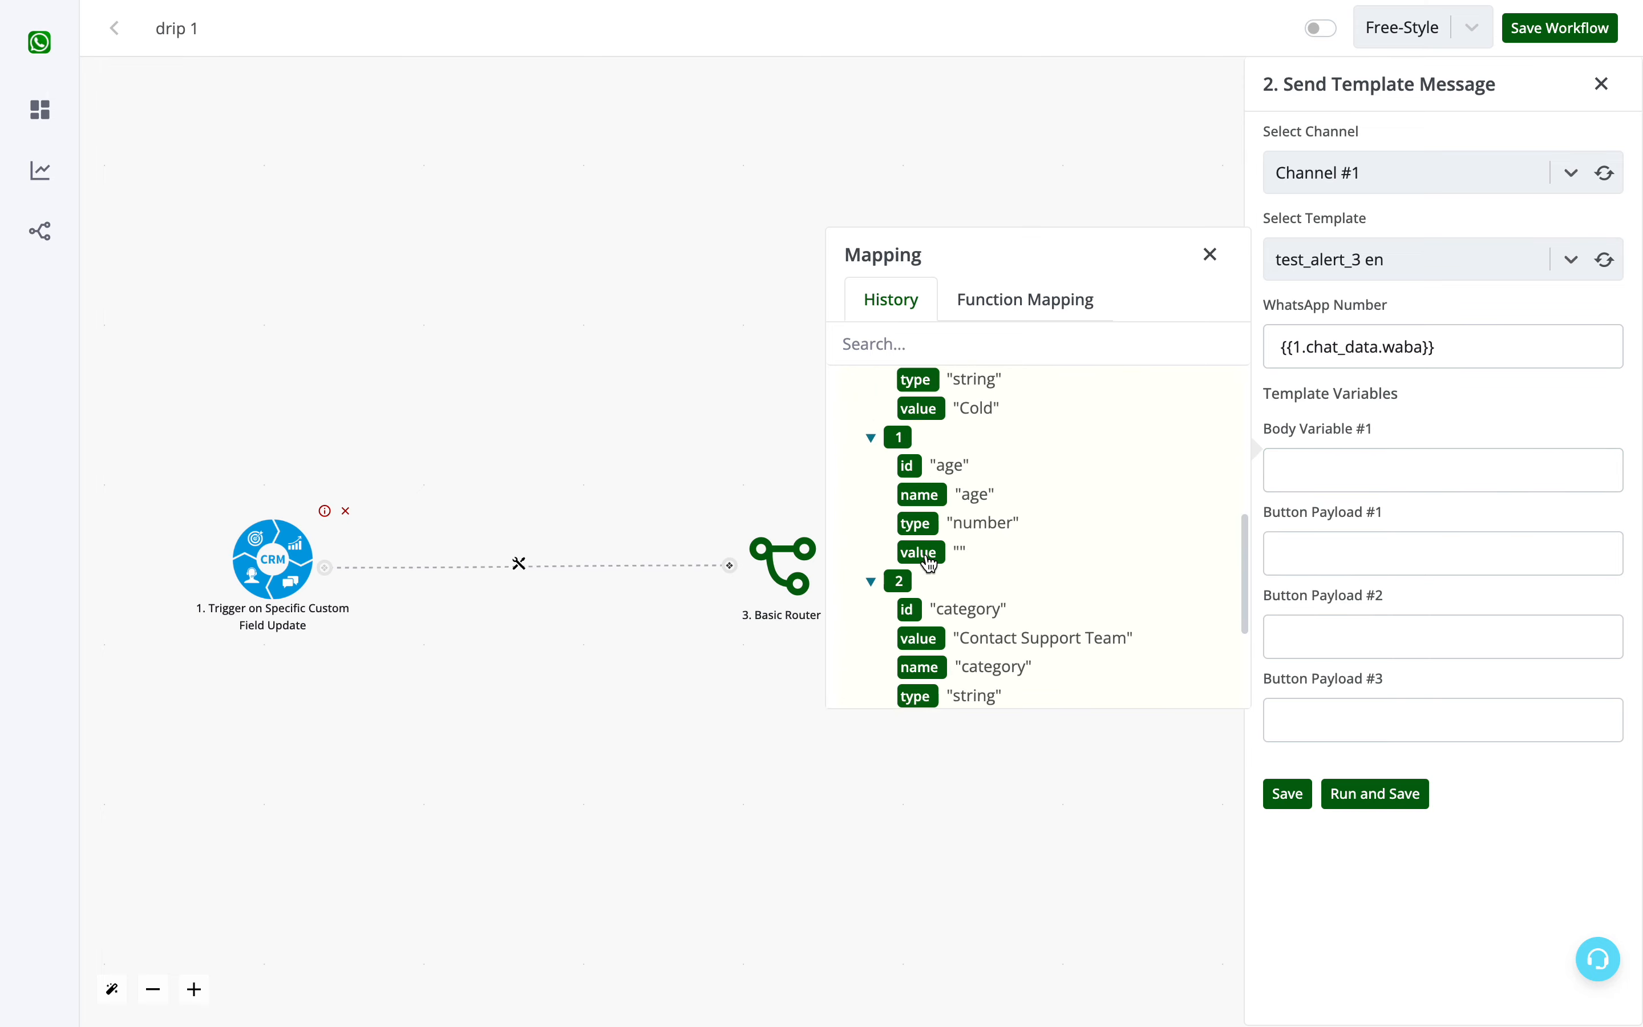
scroll(982, 656, down, 2)
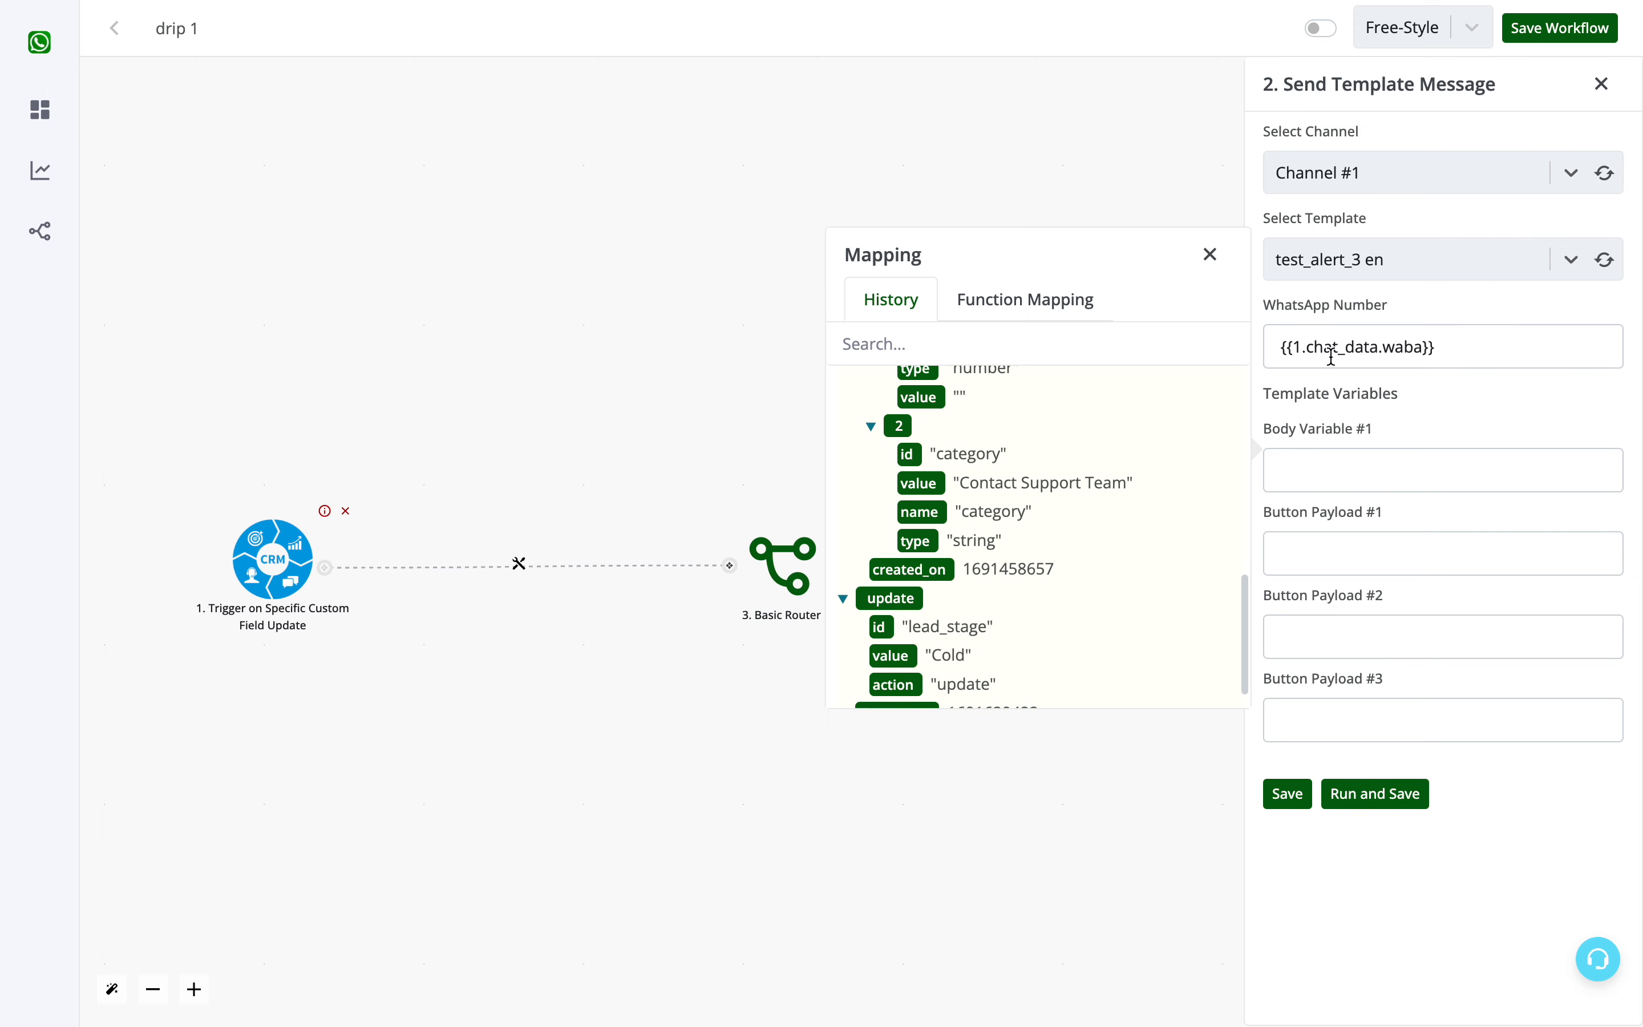
click(1322, 470)
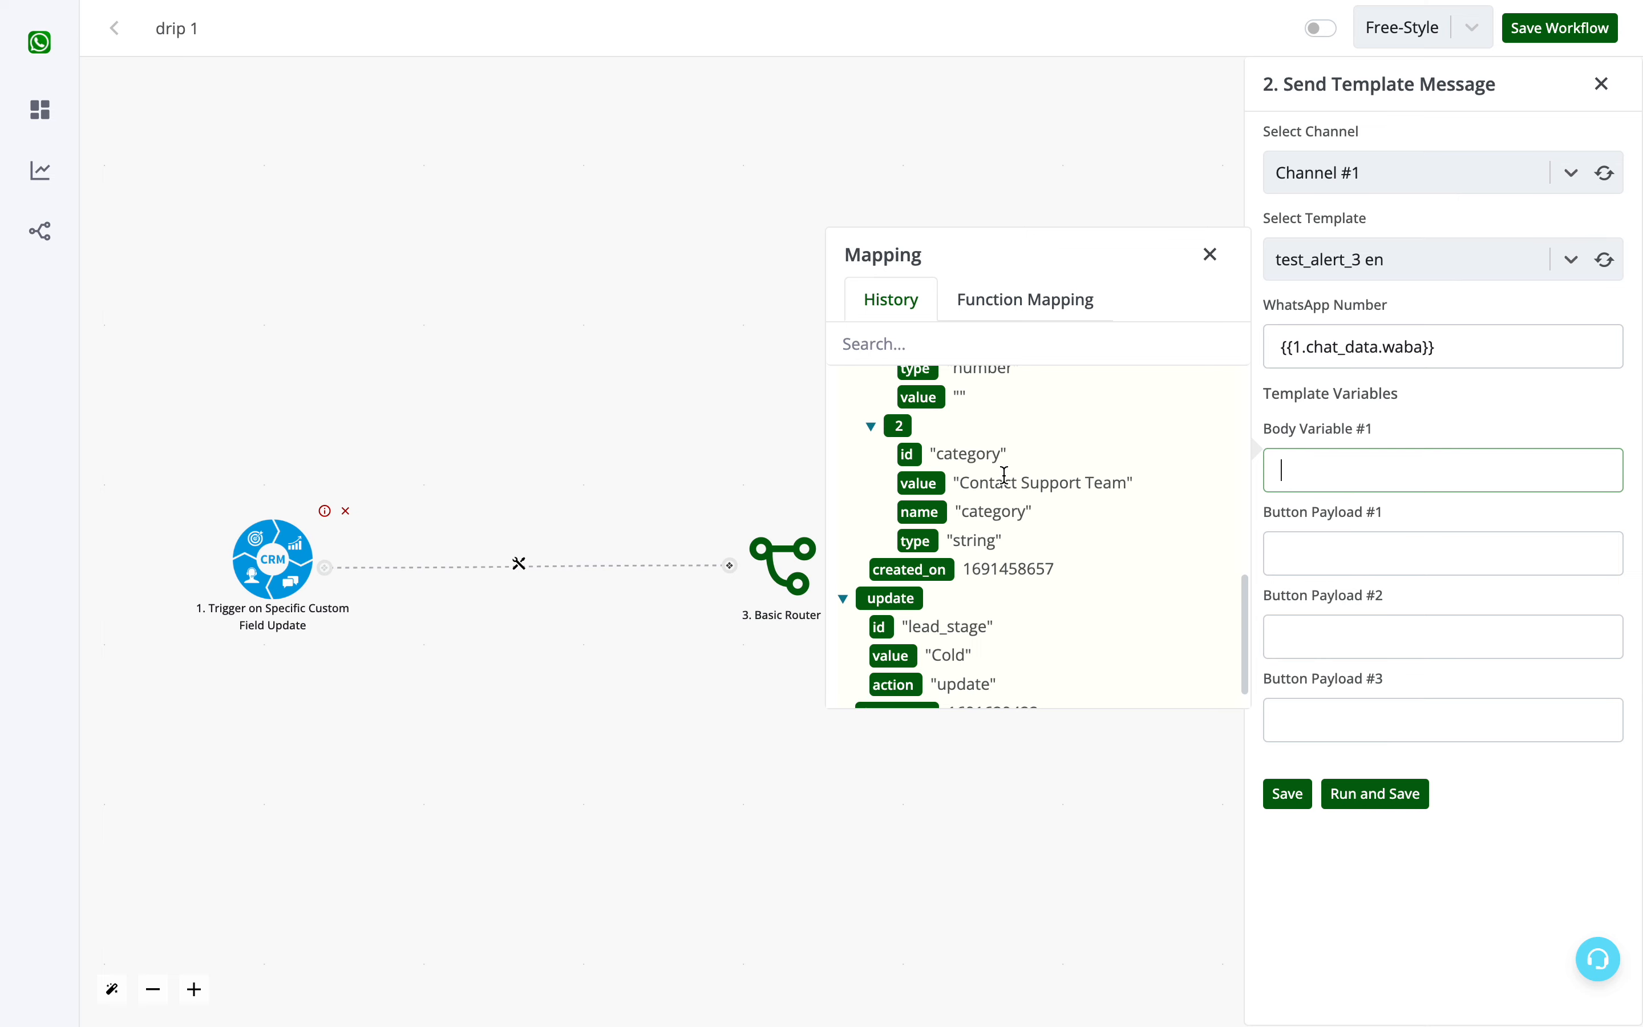
scroll(1004, 474, up, 6)
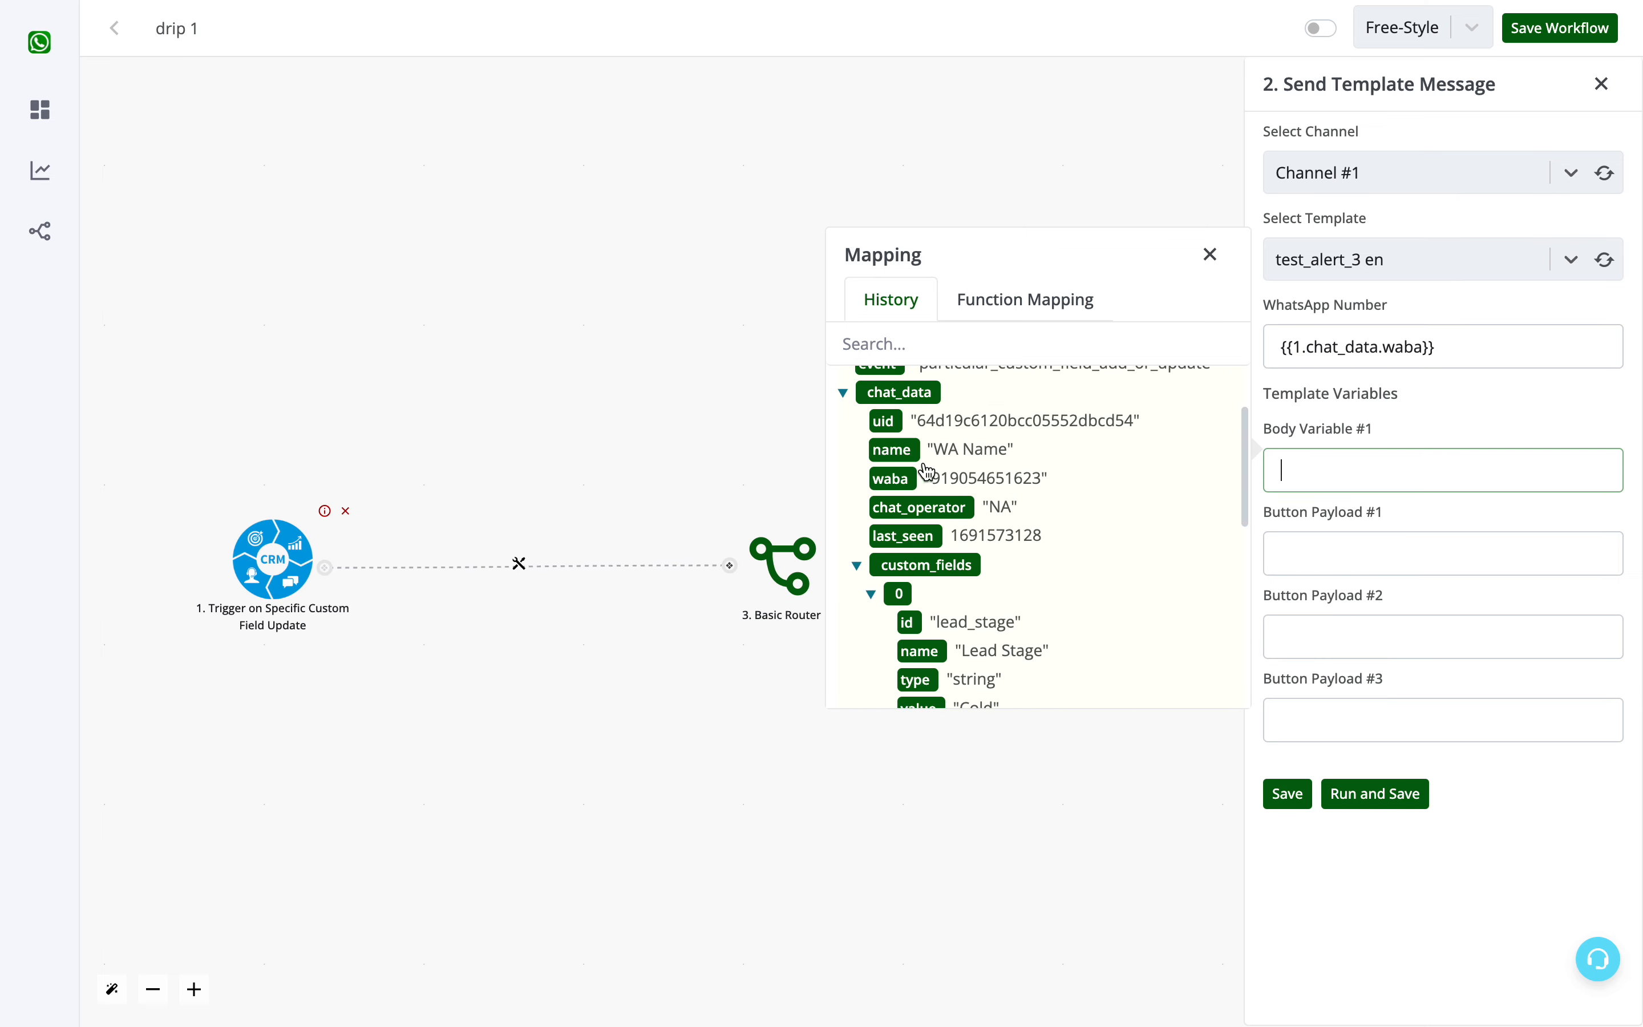
click(896, 450)
click(1463, 471)
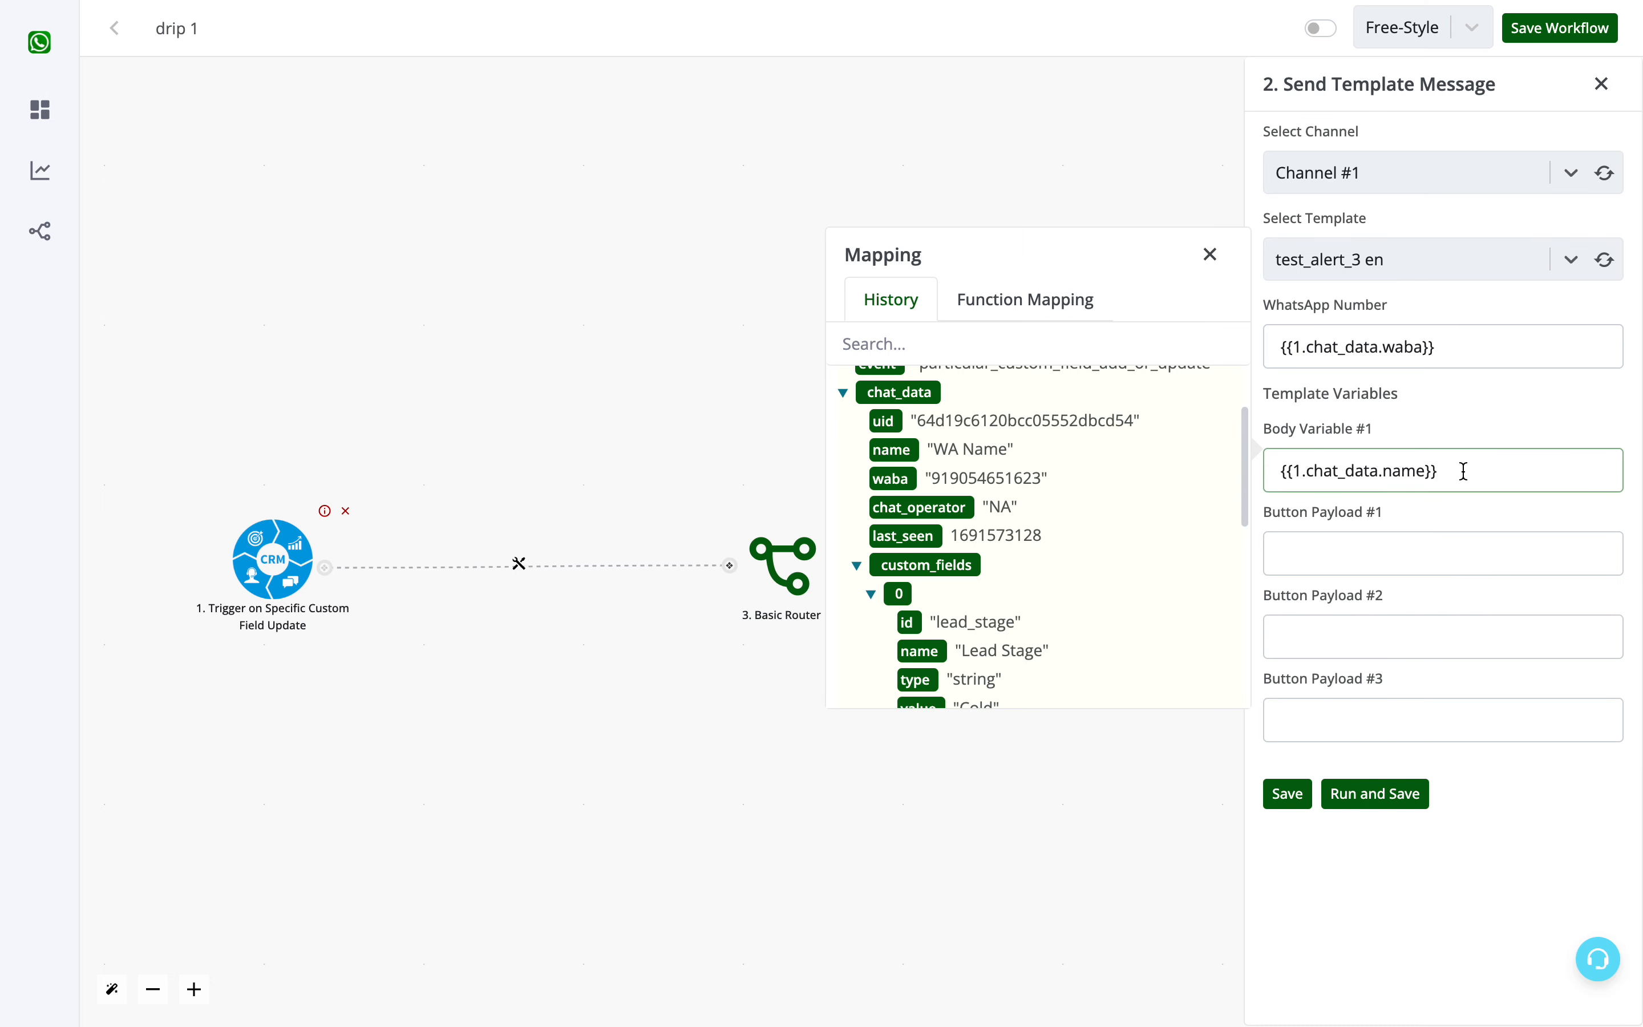
click(1215, 259)
- Leave the three button payloads empty and save the cold branch's Send Template Message action
click(1342, 547)
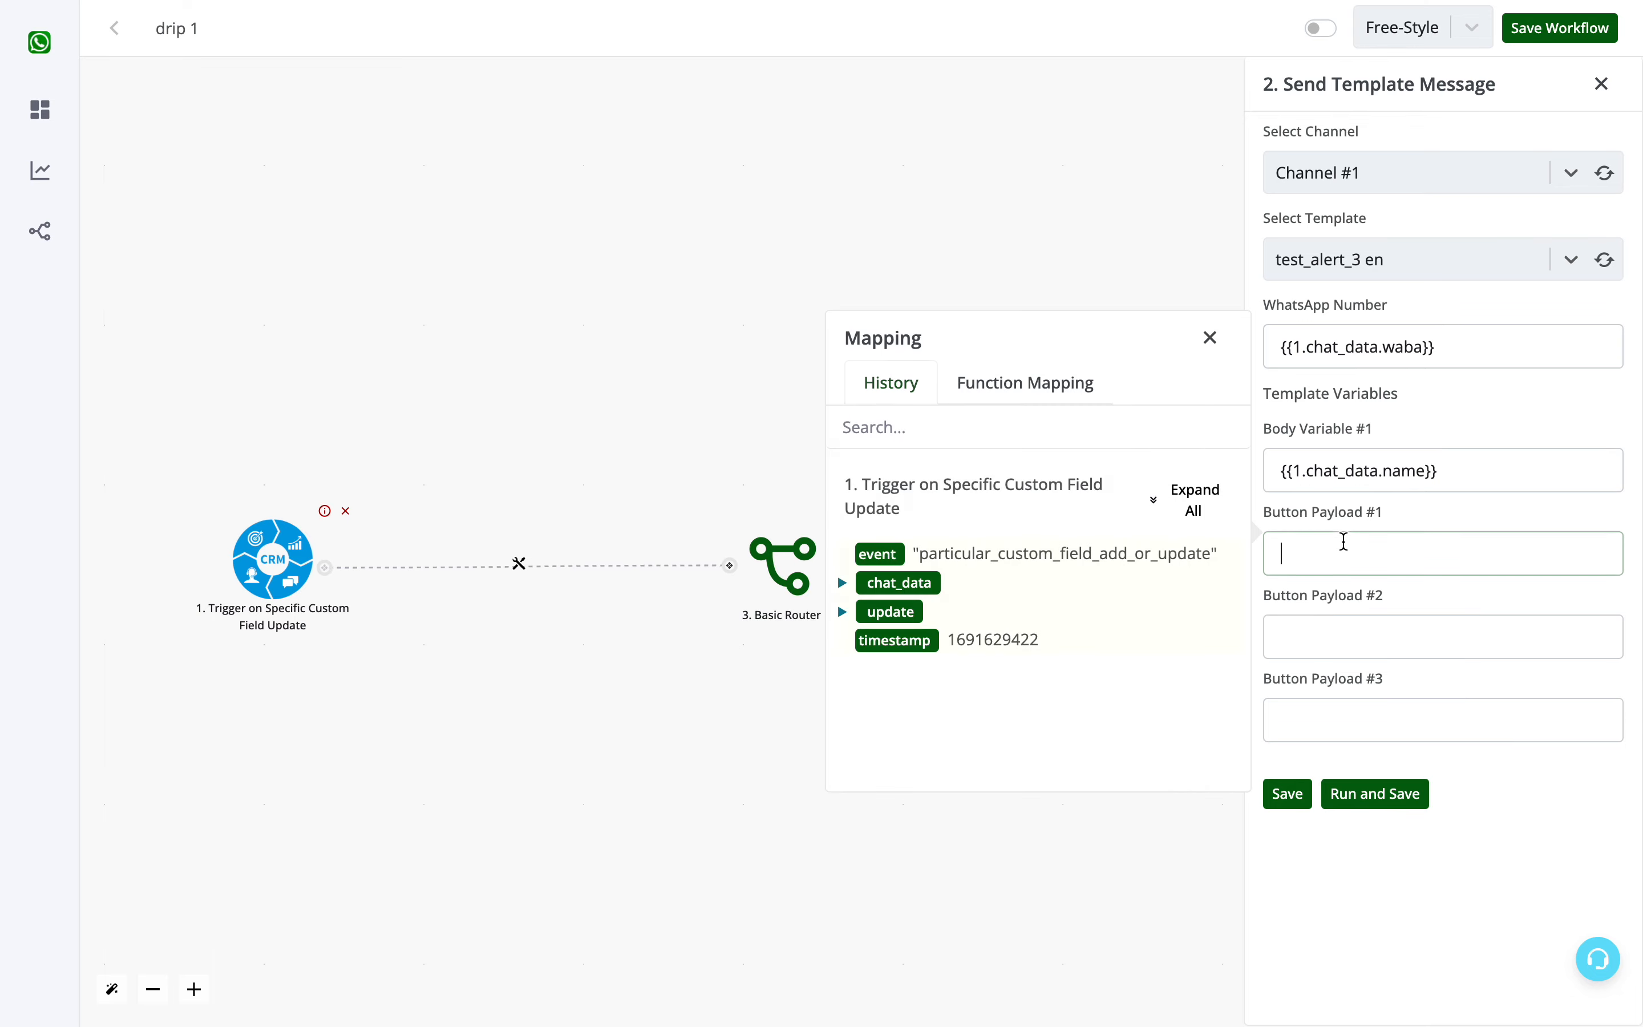
click(1320, 638)
click(1322, 703)
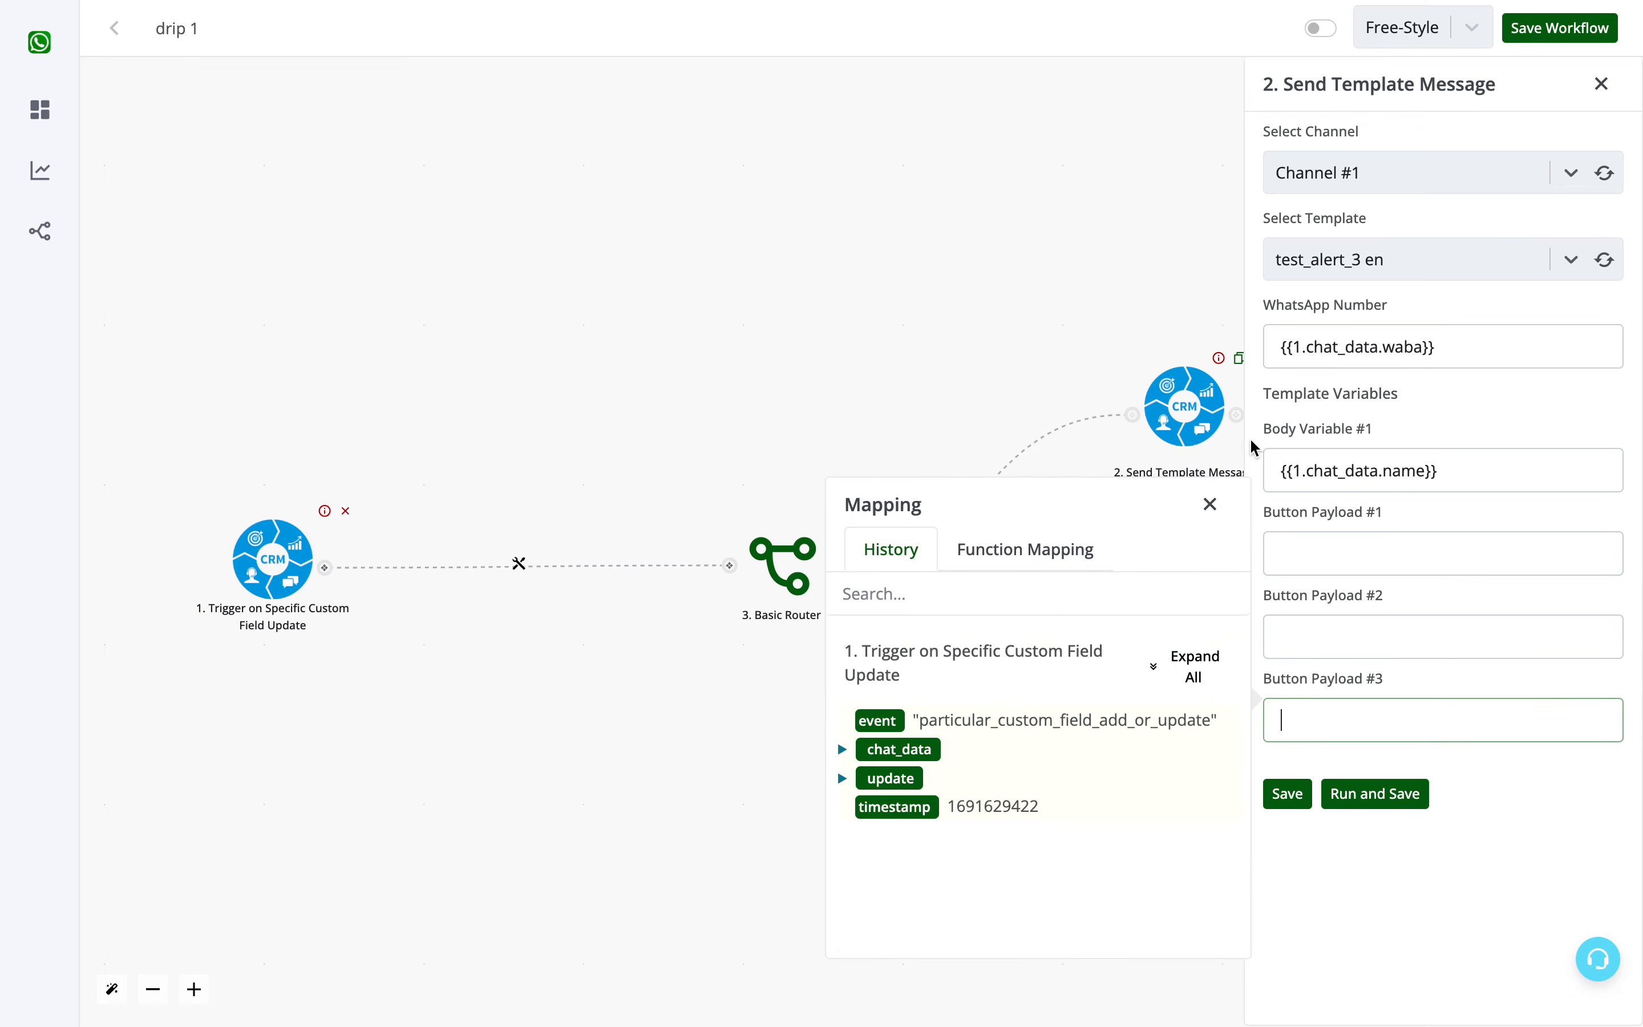
click(1207, 504)
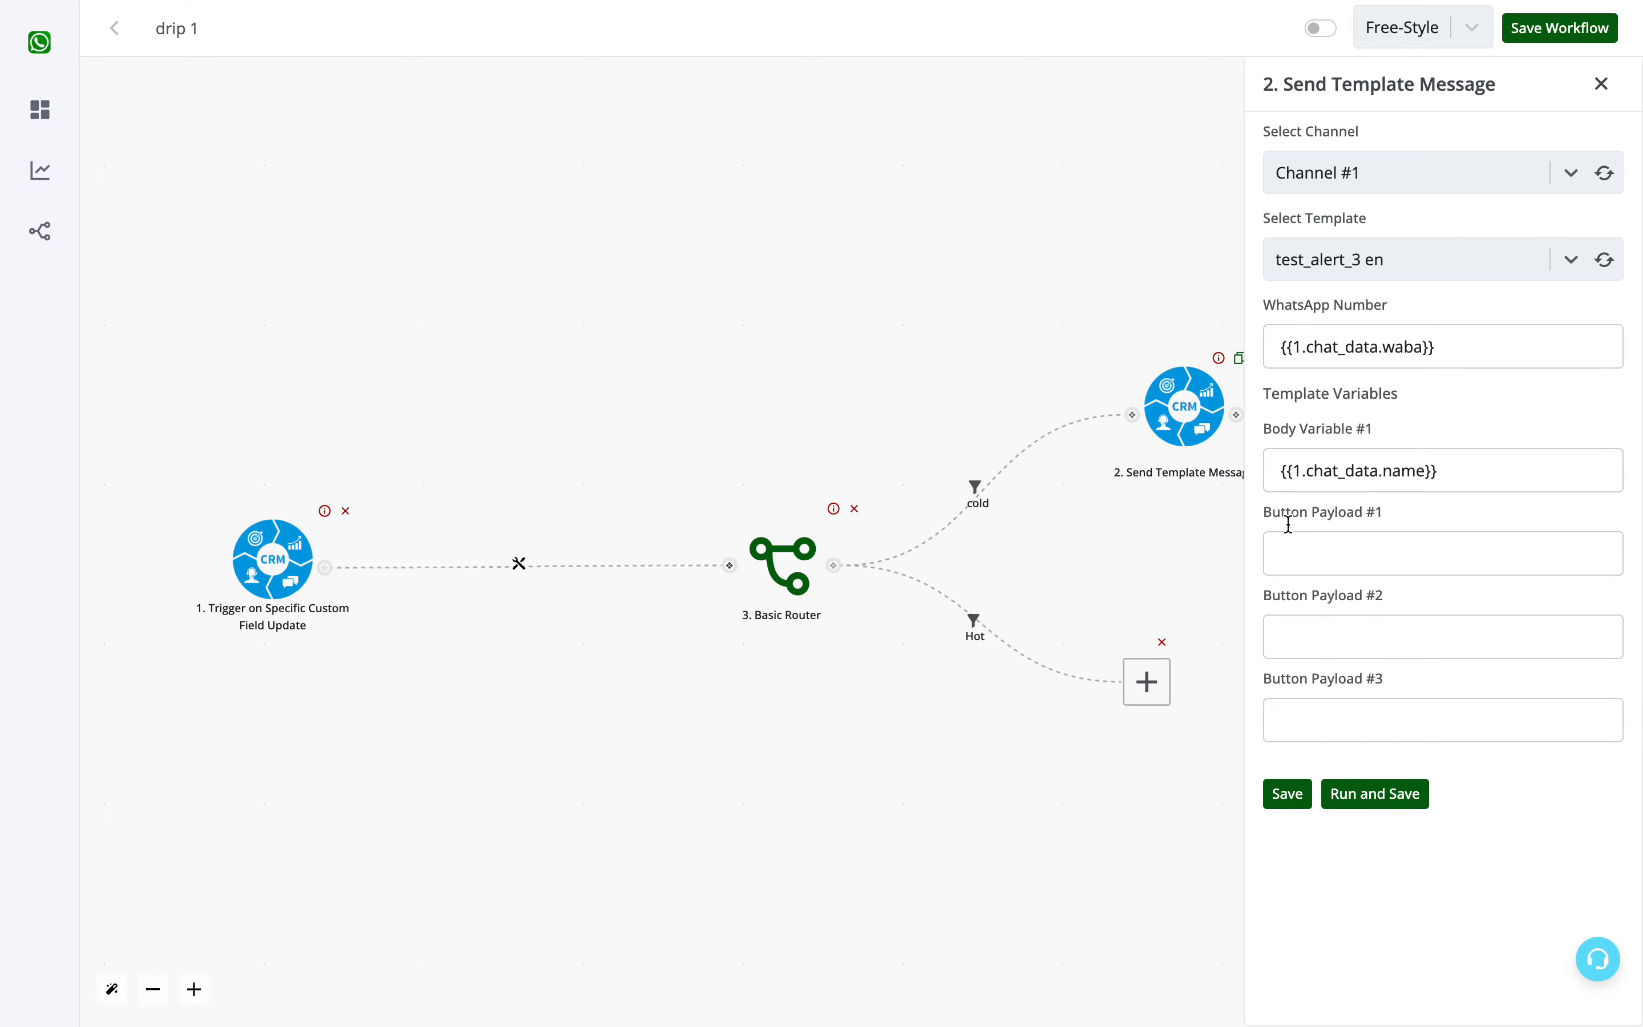
triple_click(1282, 523)
click(1467, 468)
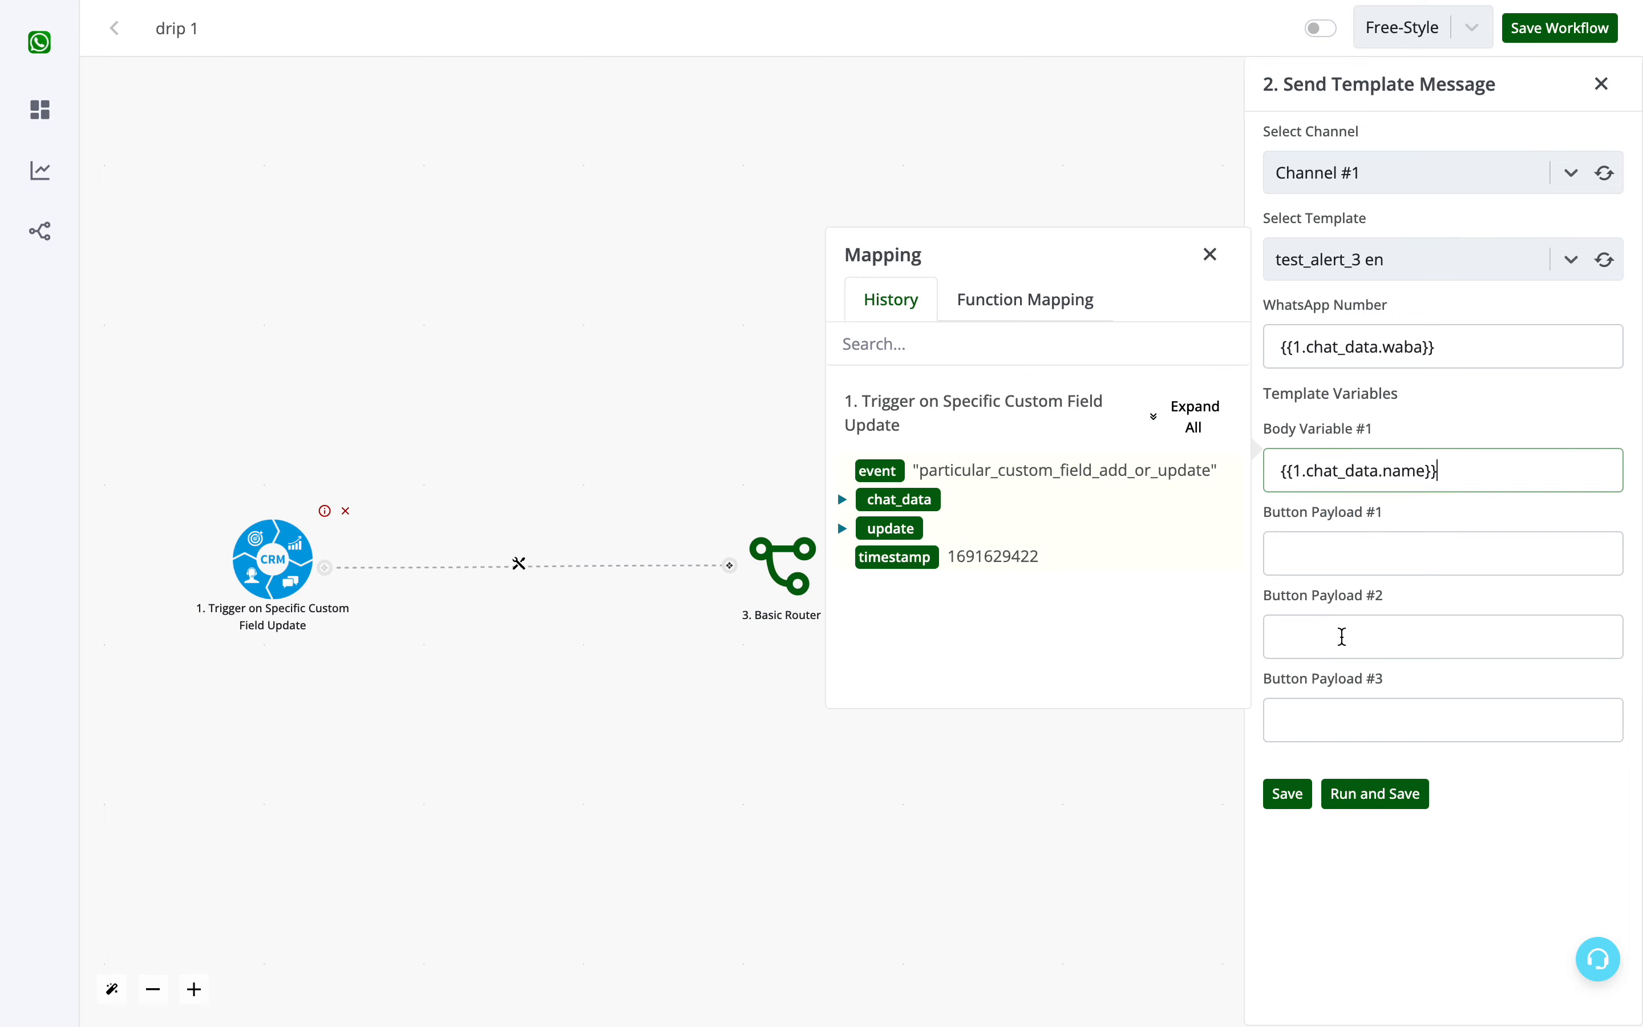
click(1284, 799)
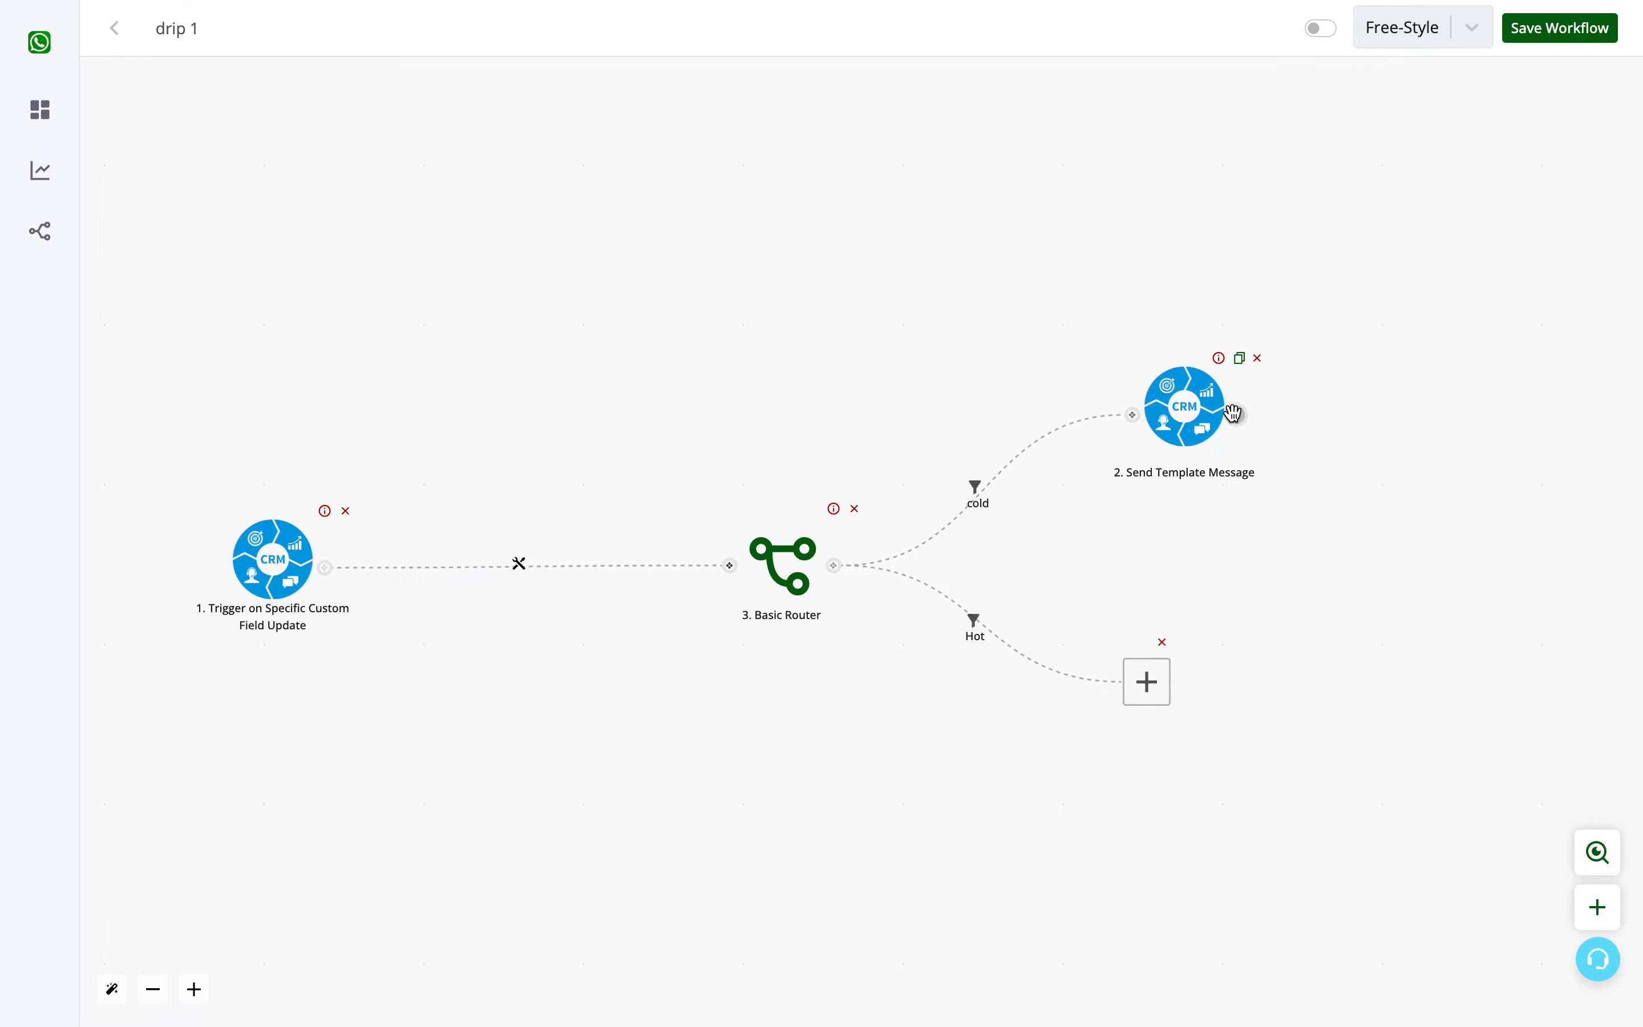
- Add a node after the cold branch's template message and assign it the Delay app's Time Delay (Relative) action
click(800, 522)
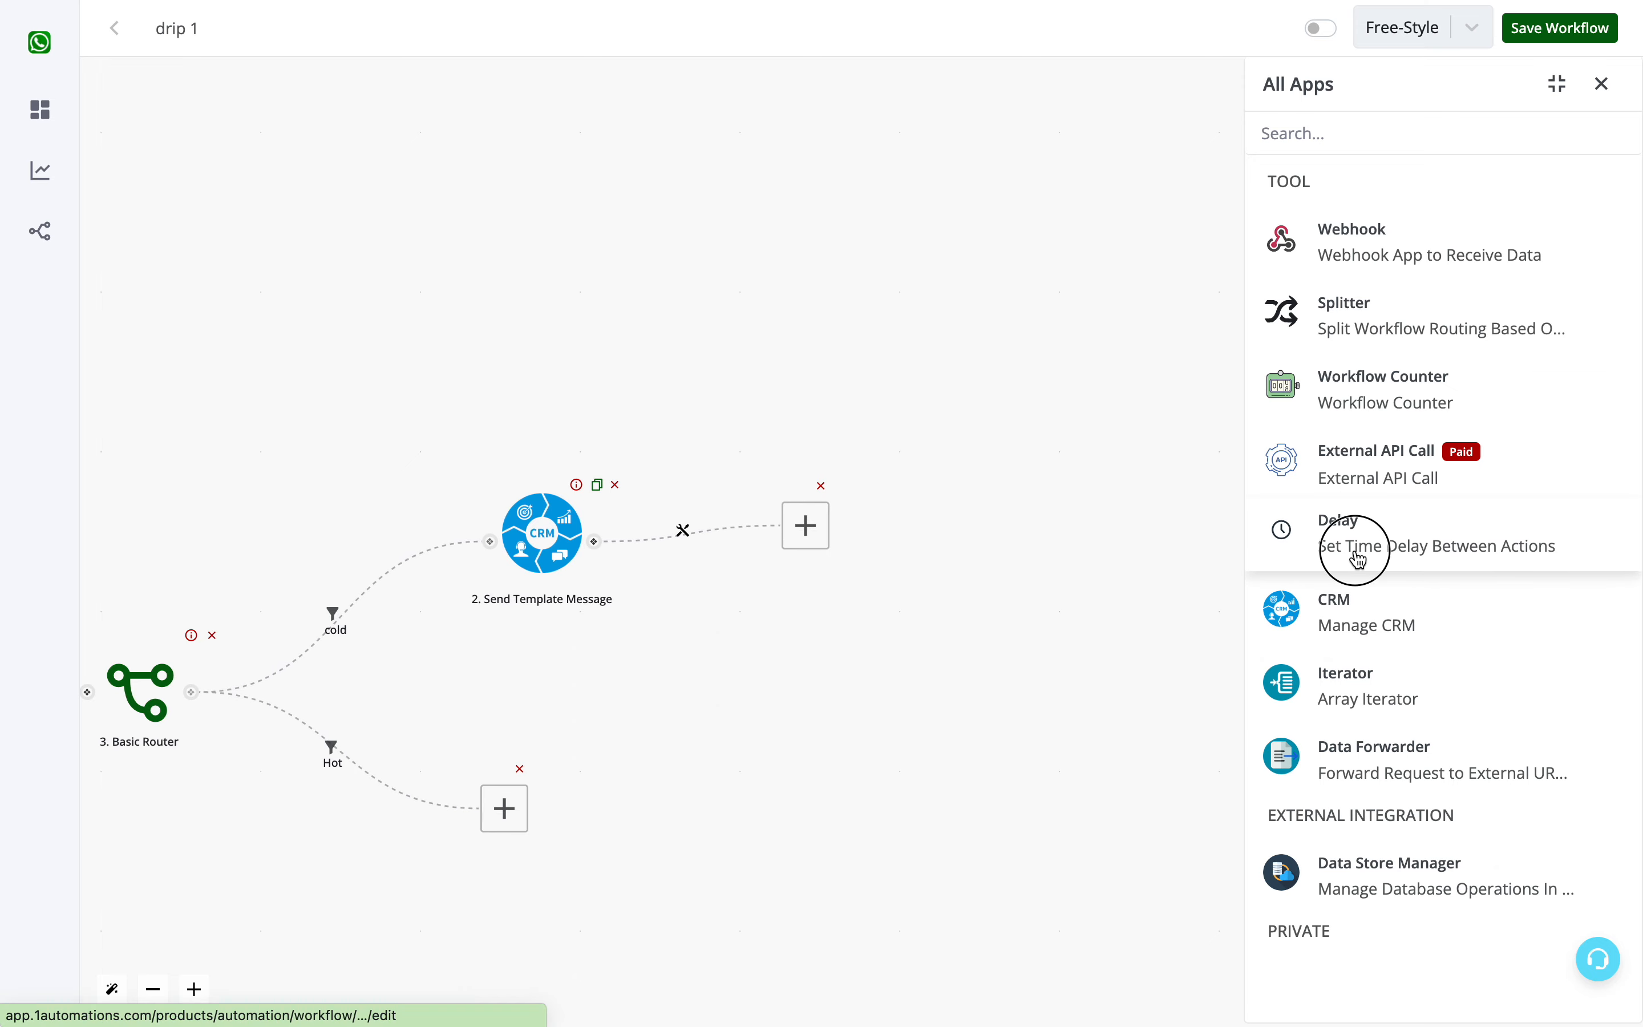
click(1335, 543)
click(1372, 239)
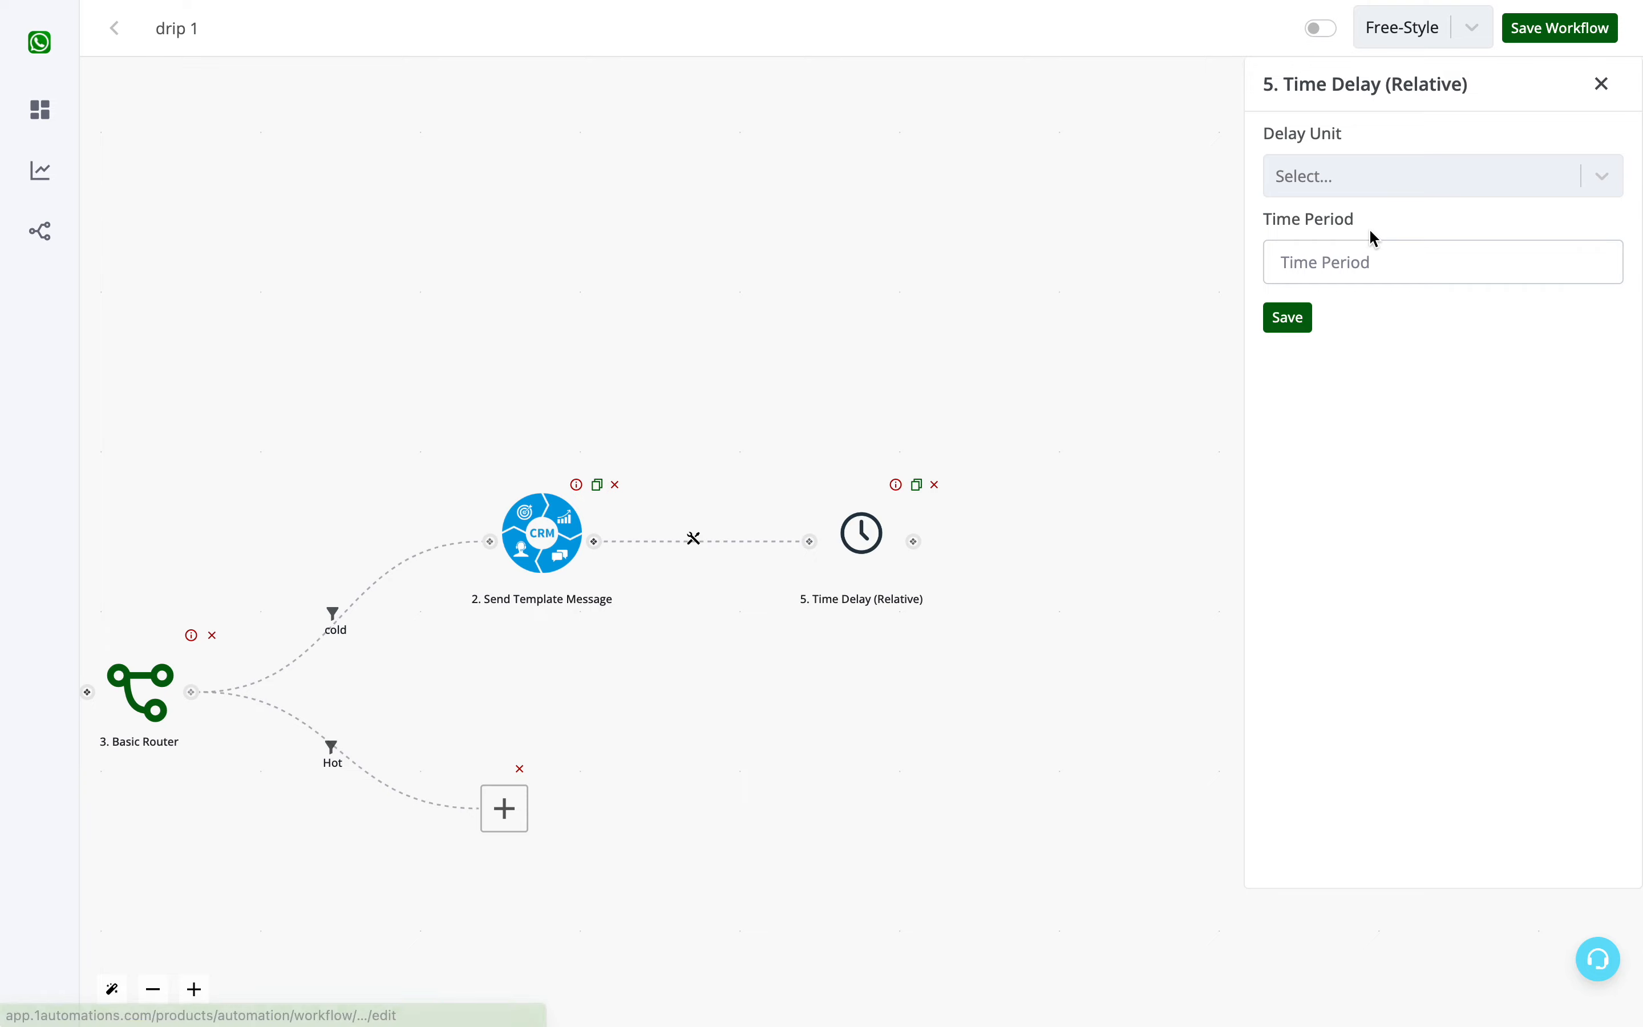
- Set the relative time delay to the unit Day with a time period of 3, and save it
click(1361, 180)
click(1319, 357)
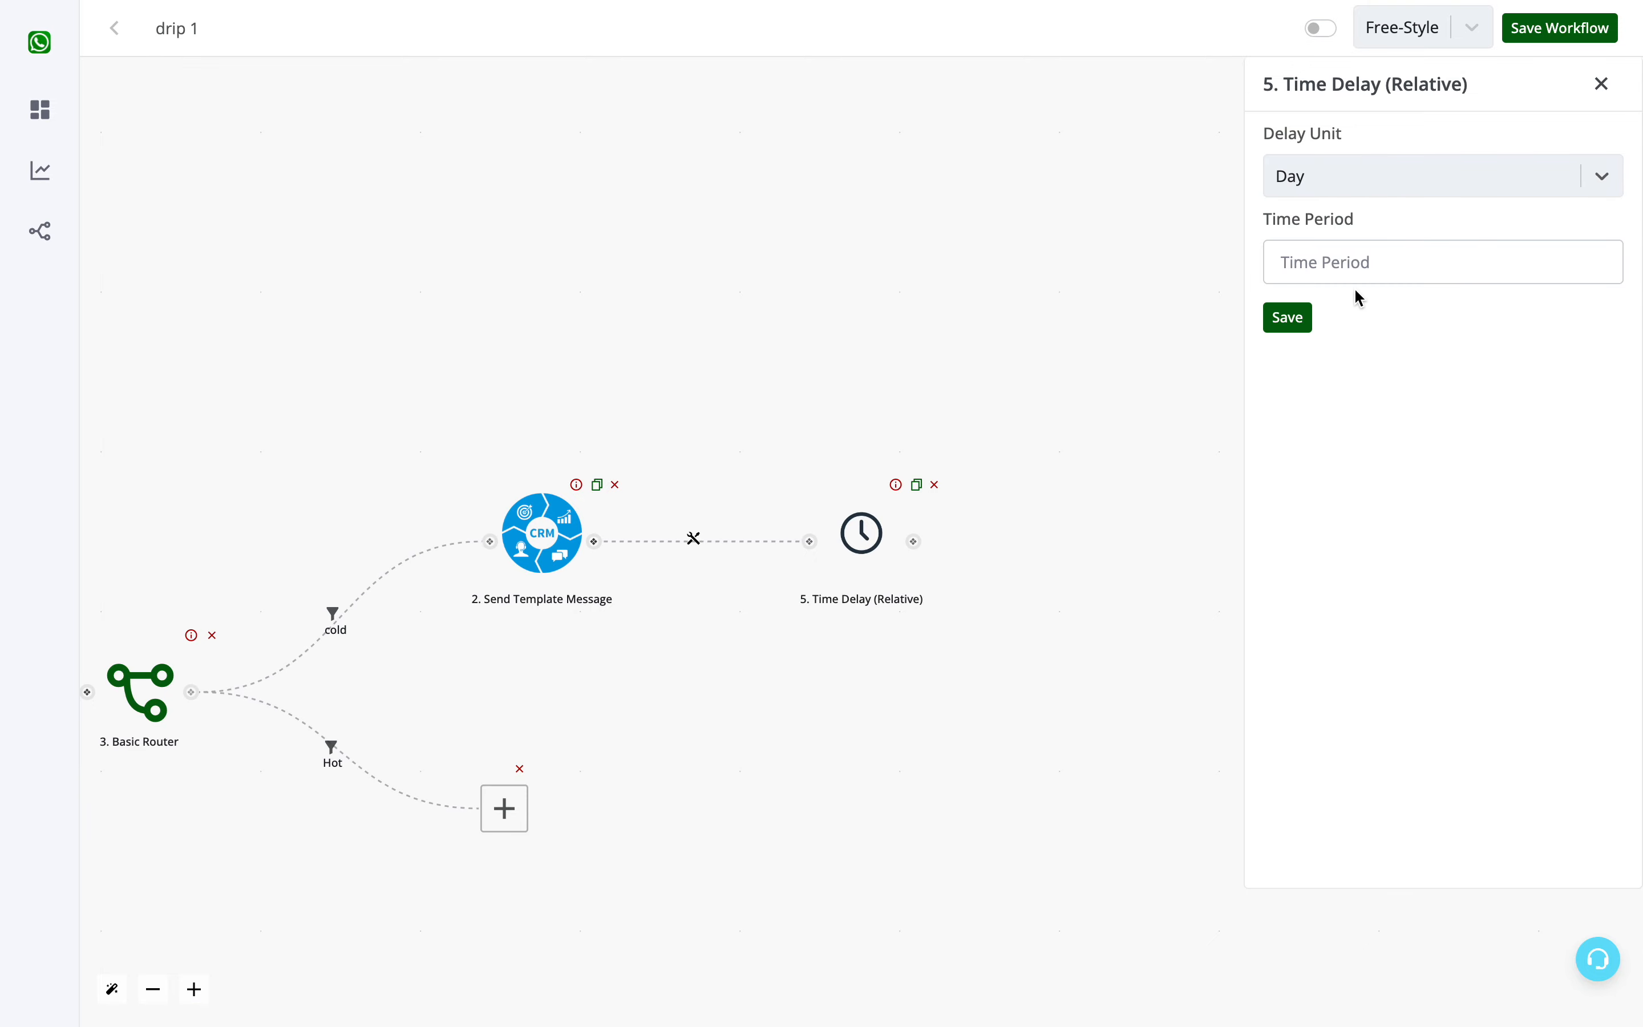
click(1360, 266)
text(3)
click(1289, 317)
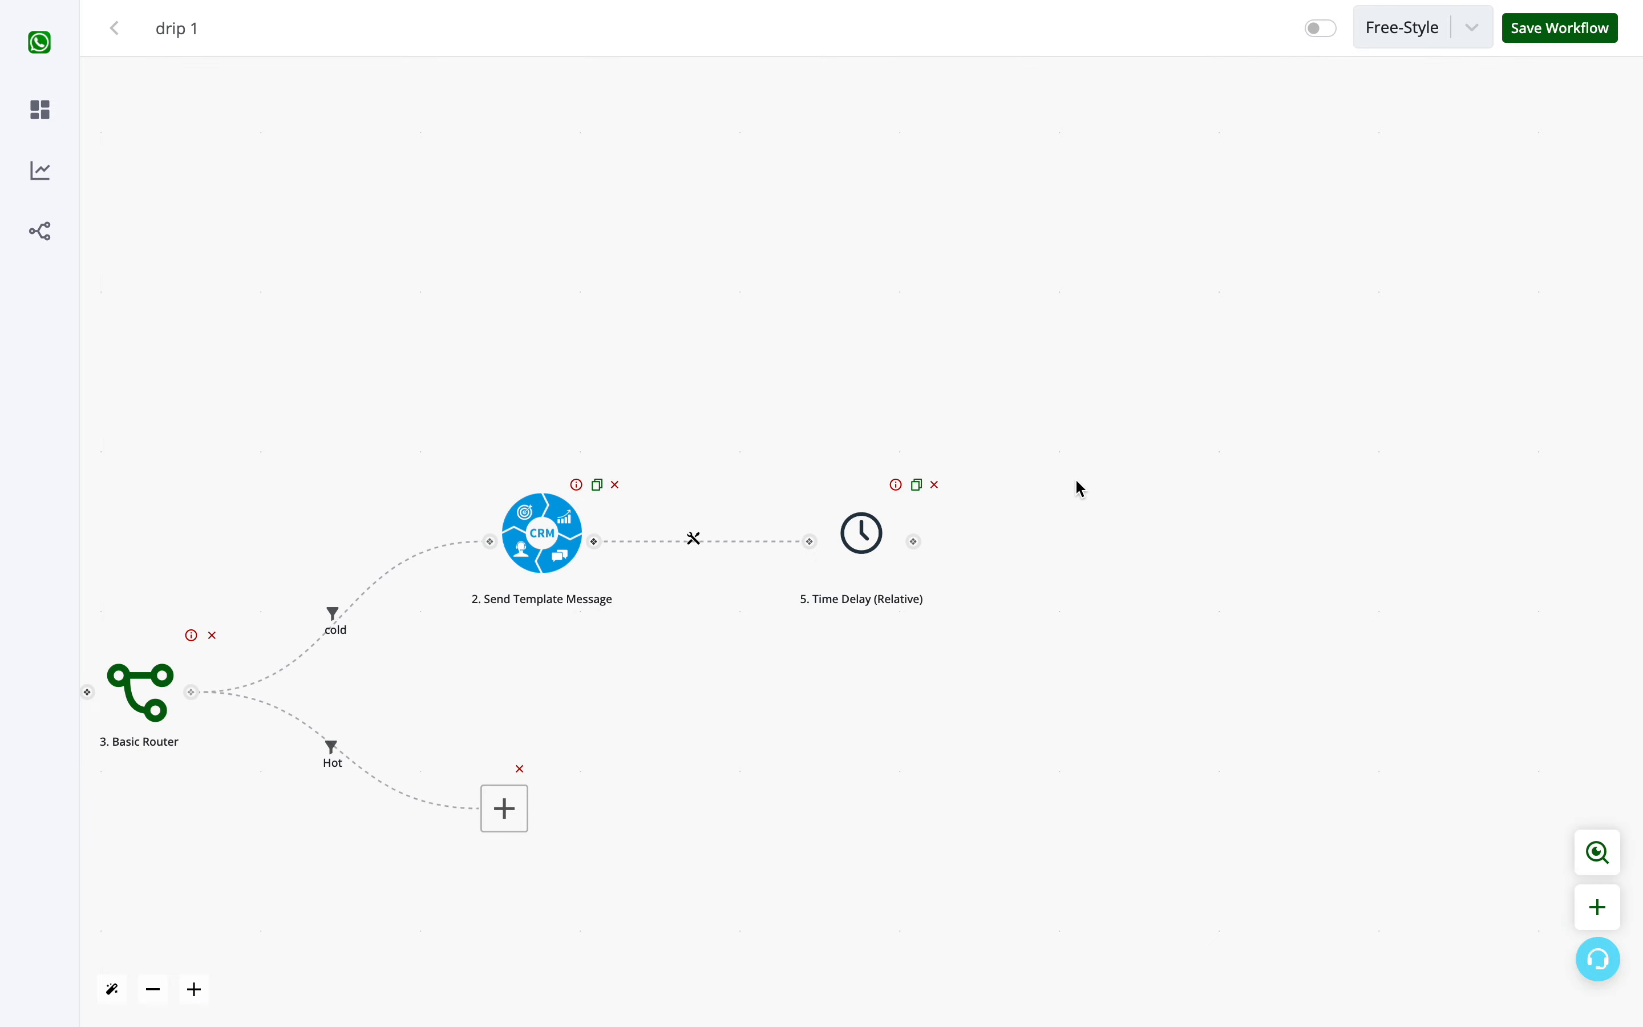
- Add a node after the time delay and assign it the CRM app's Send Template Message action
click(914, 541)
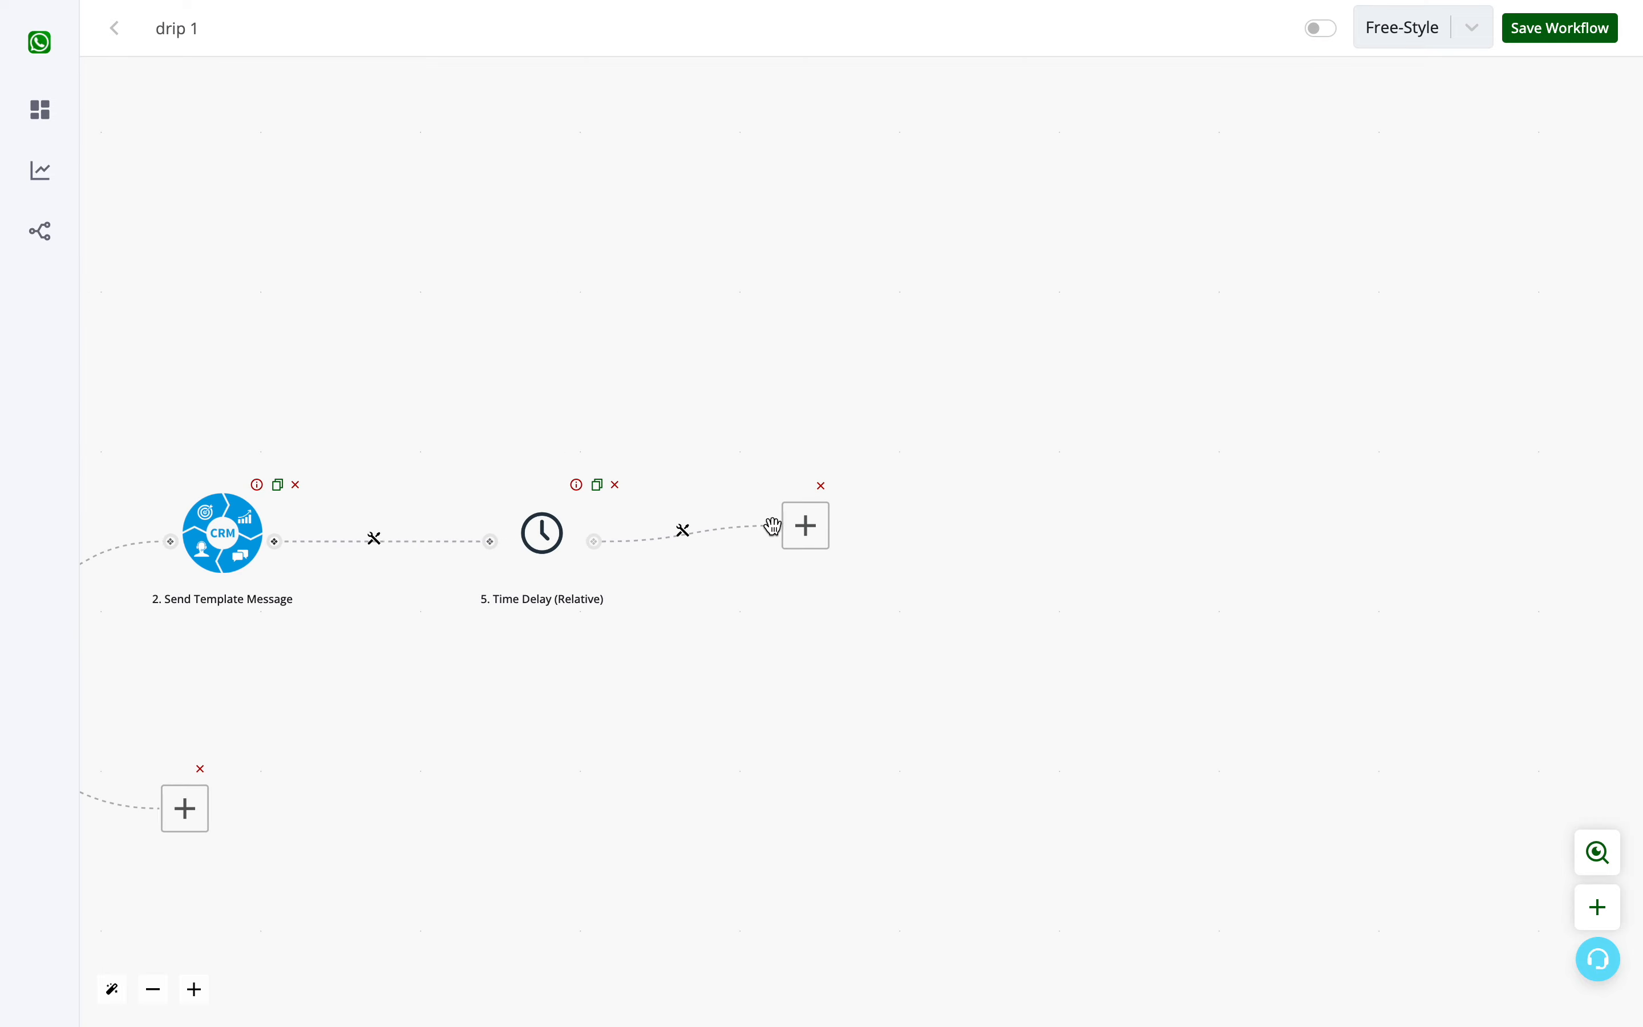
click(806, 525)
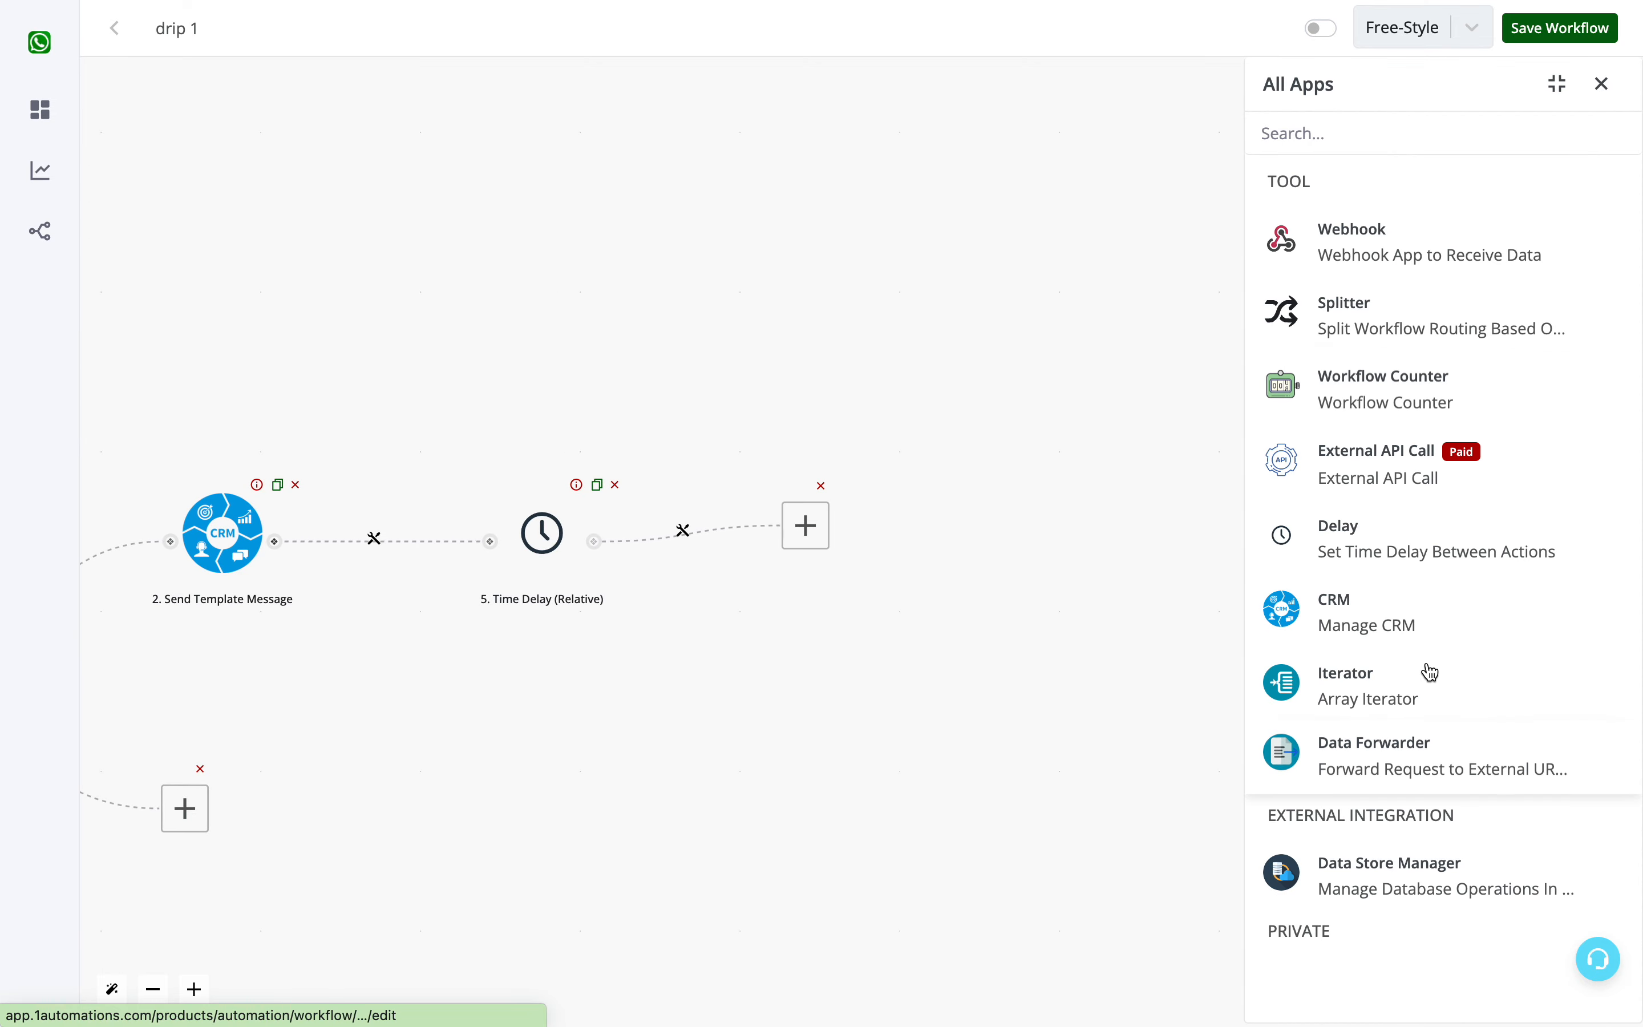
click(1412, 612)
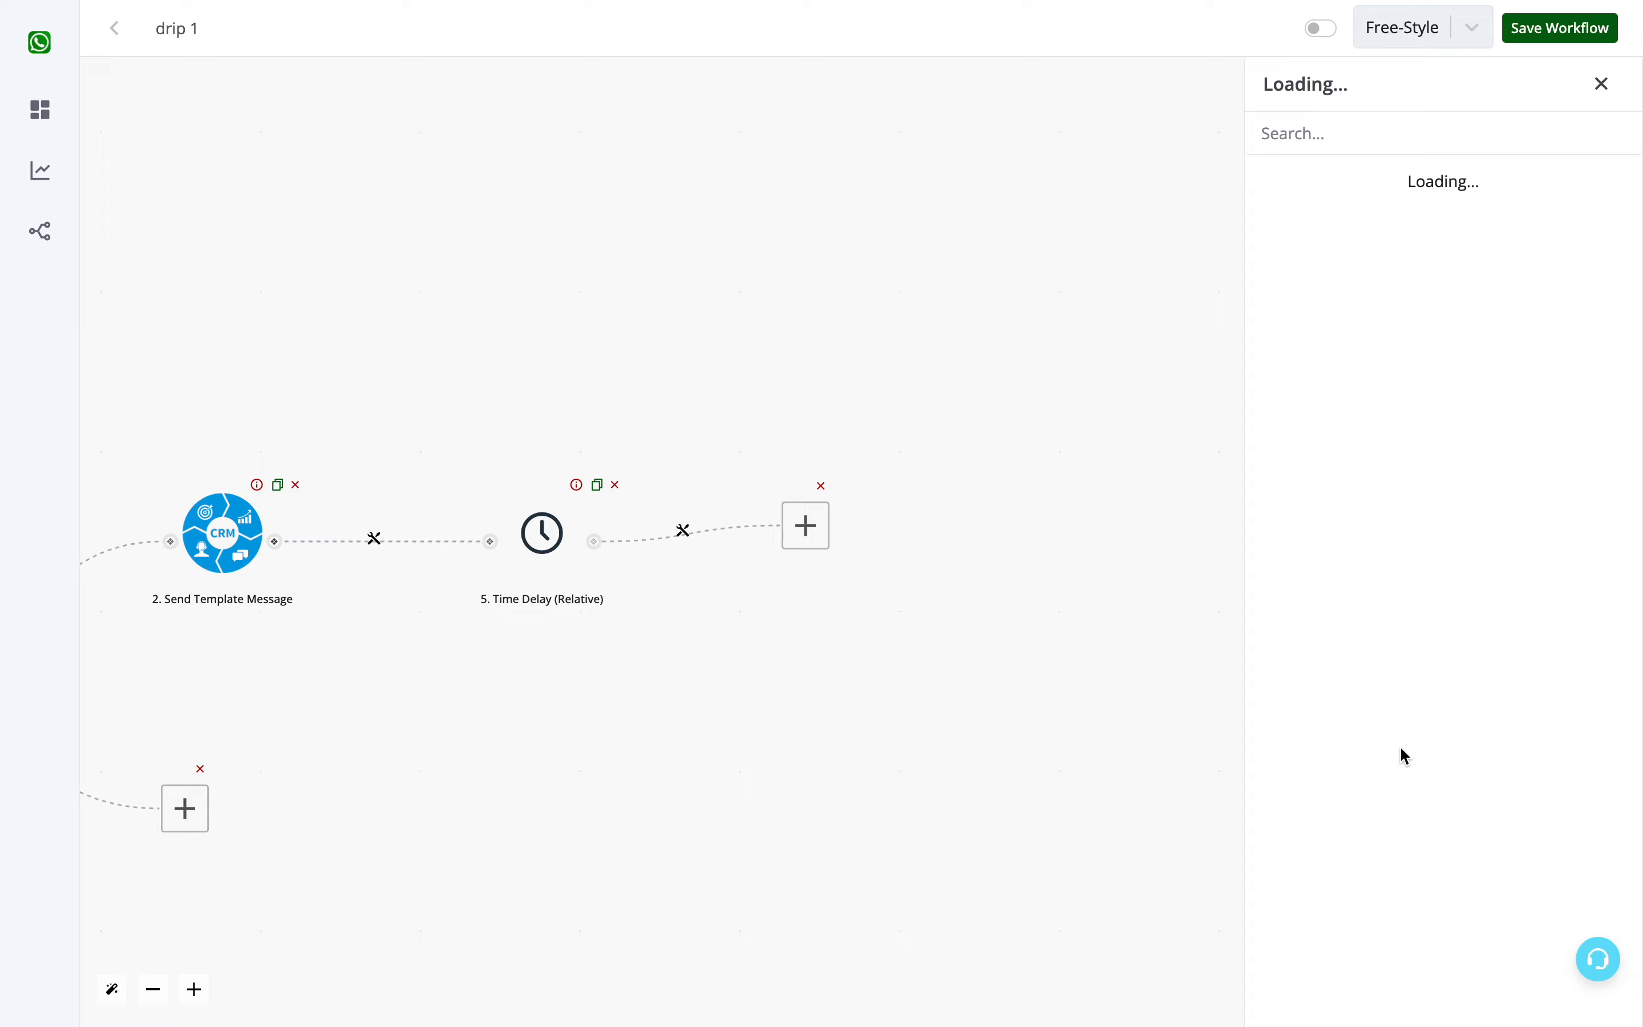
click(1402, 477)
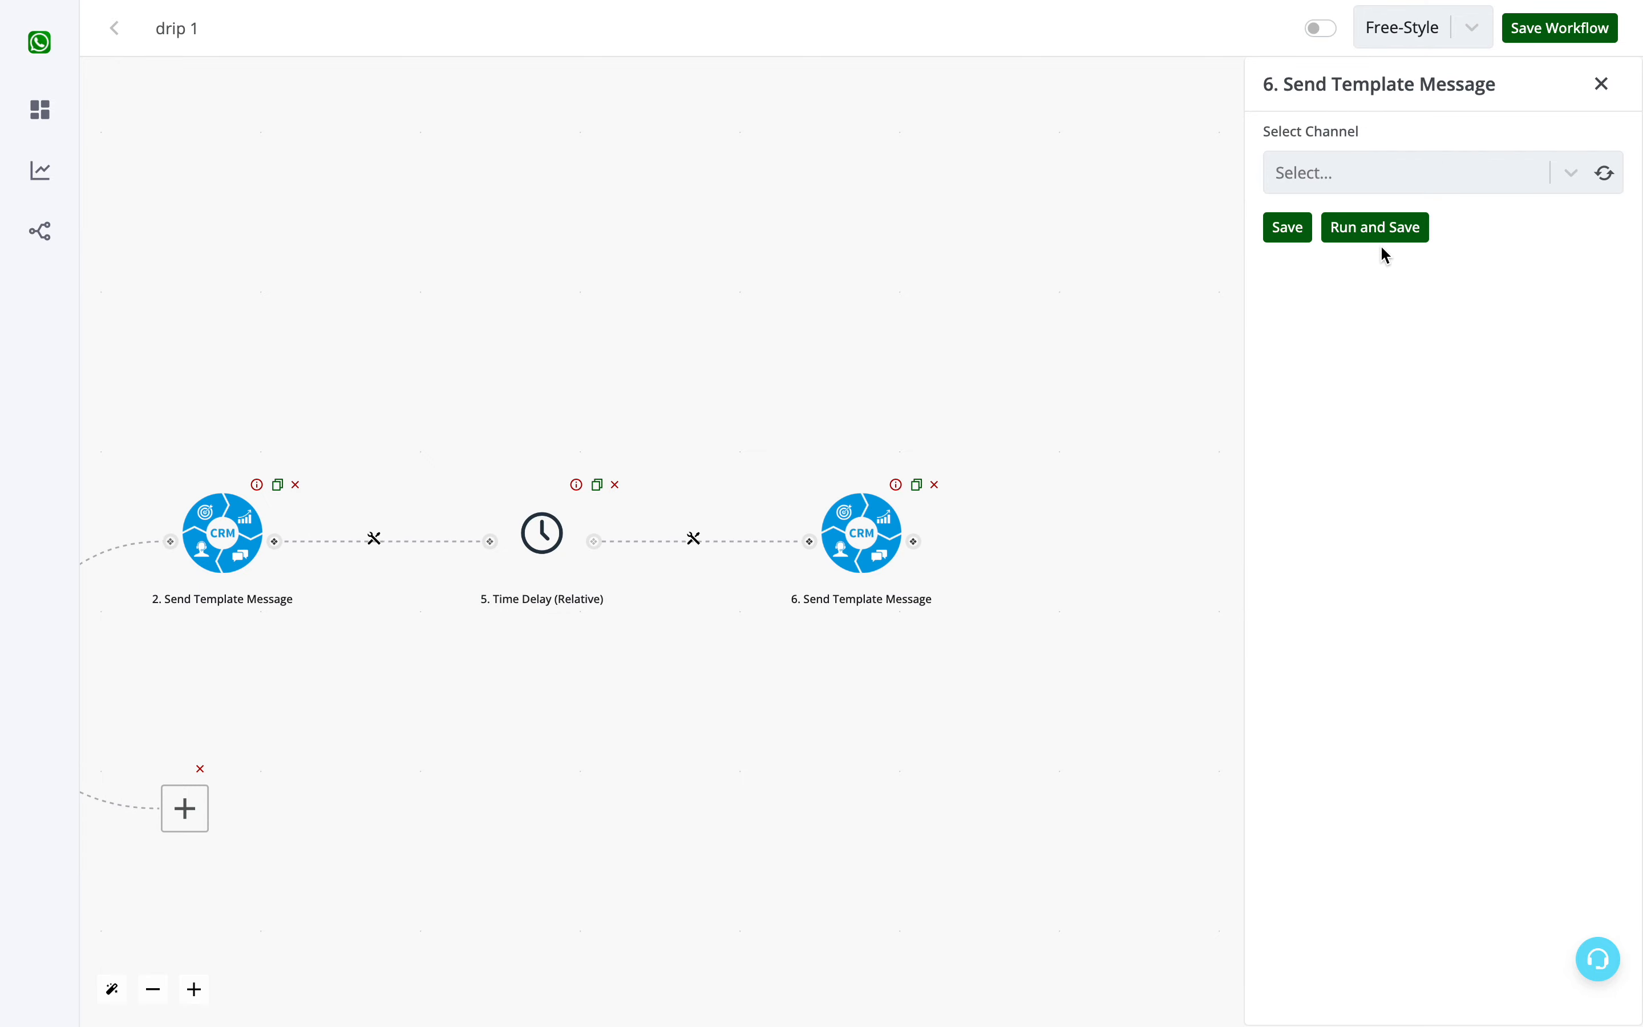
- Select Channel #1 and the template test_alert_2 en for the cold branch's second Send Template Message action
click(1613, 177)
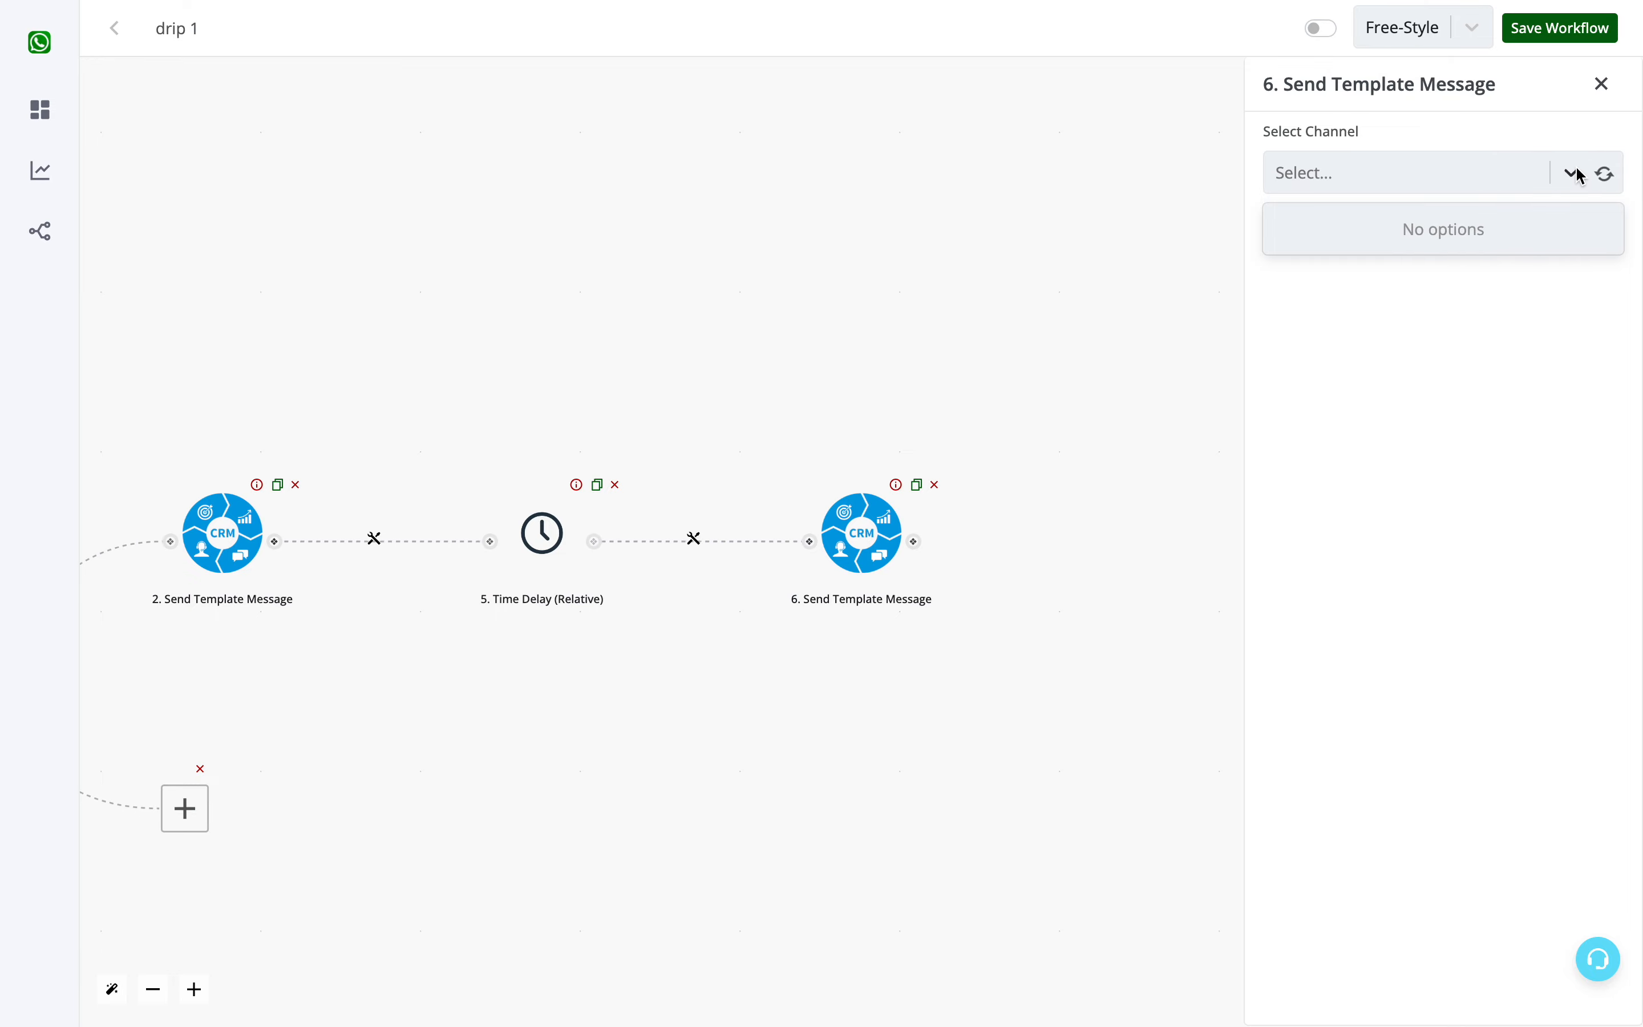
click(1497, 236)
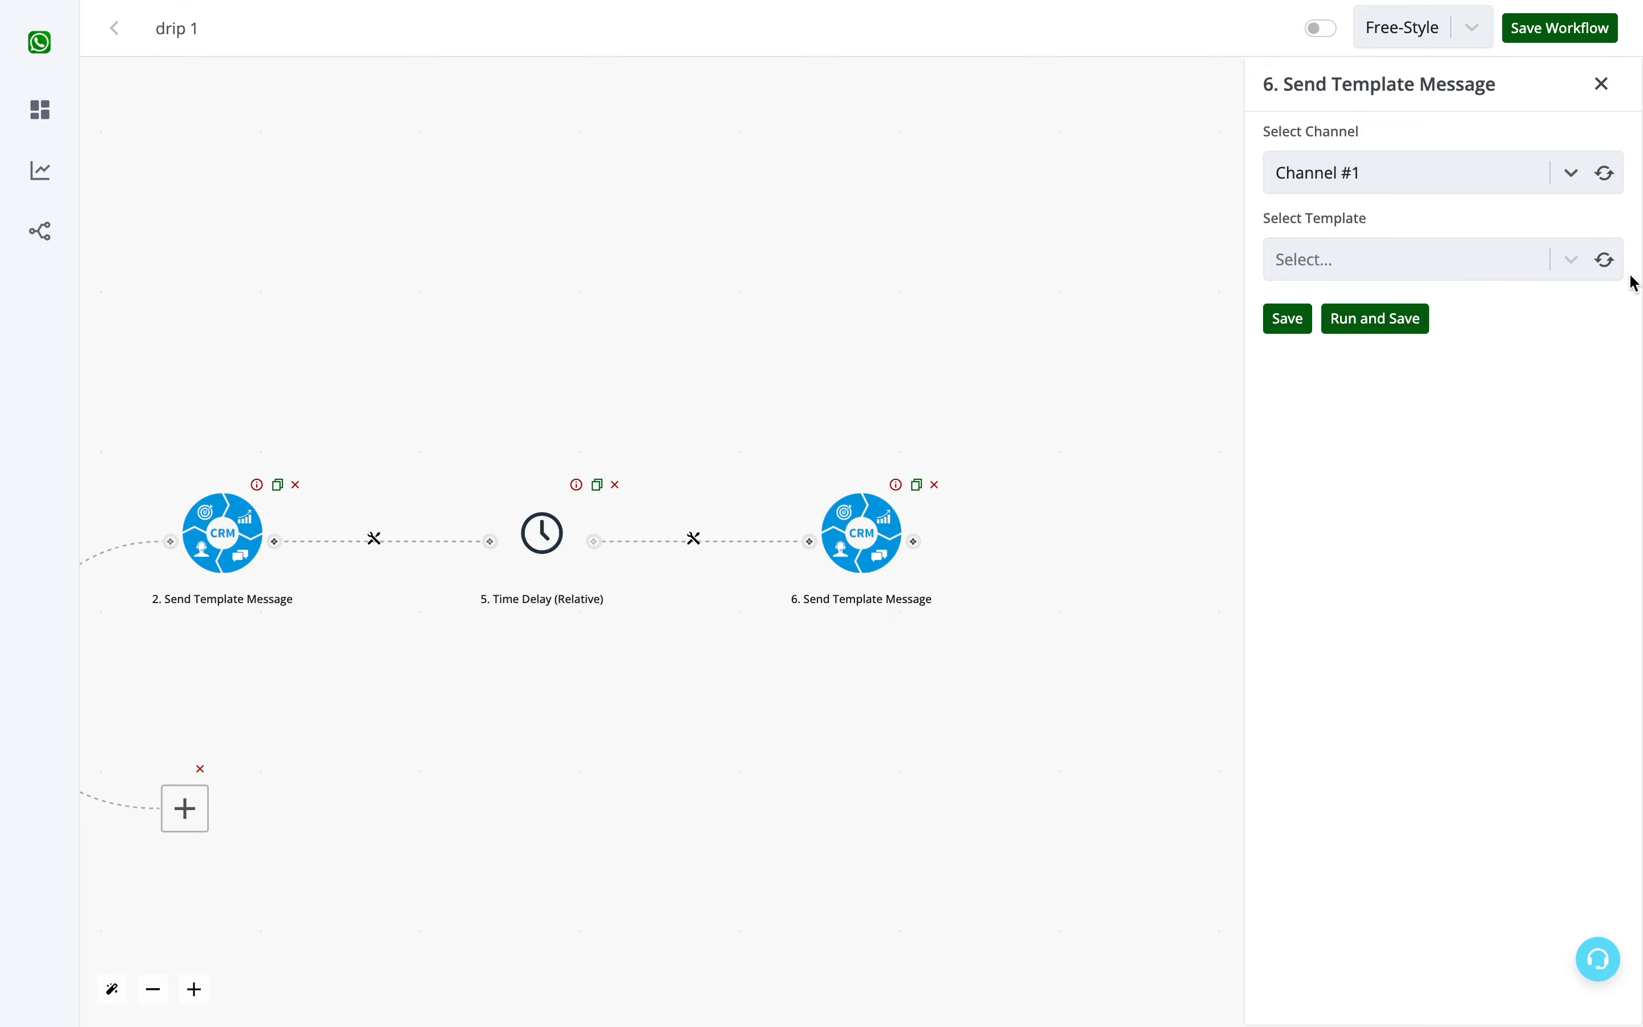
click(1607, 260)
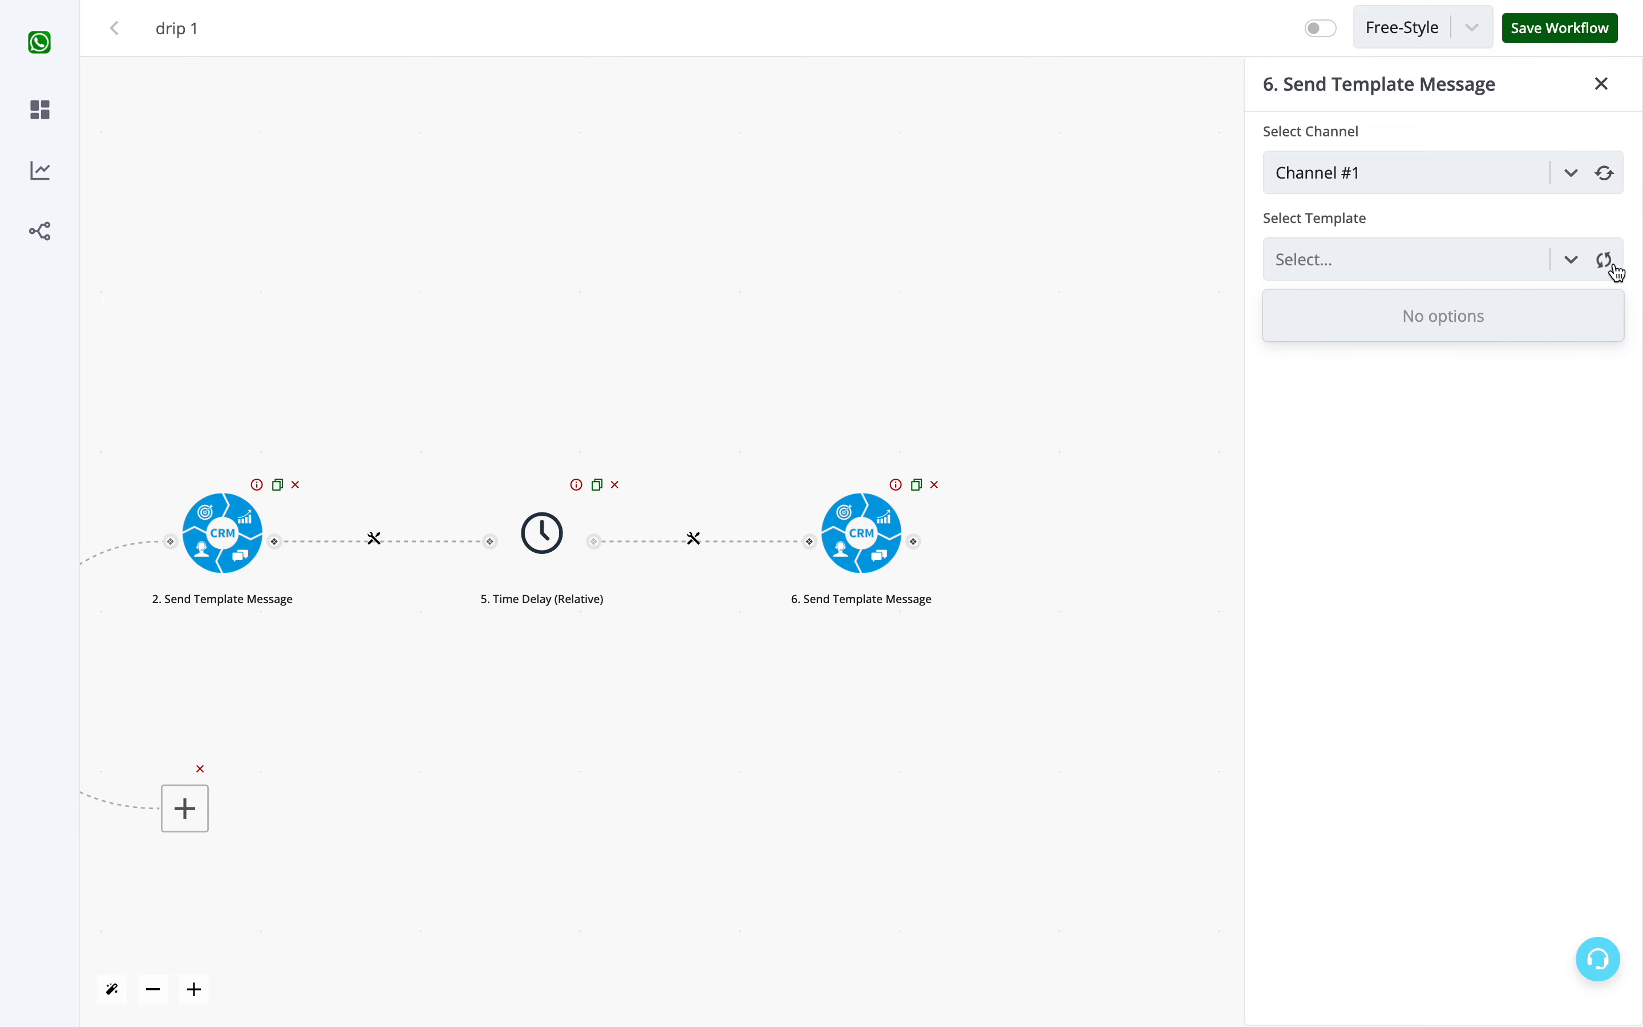
click(1613, 267)
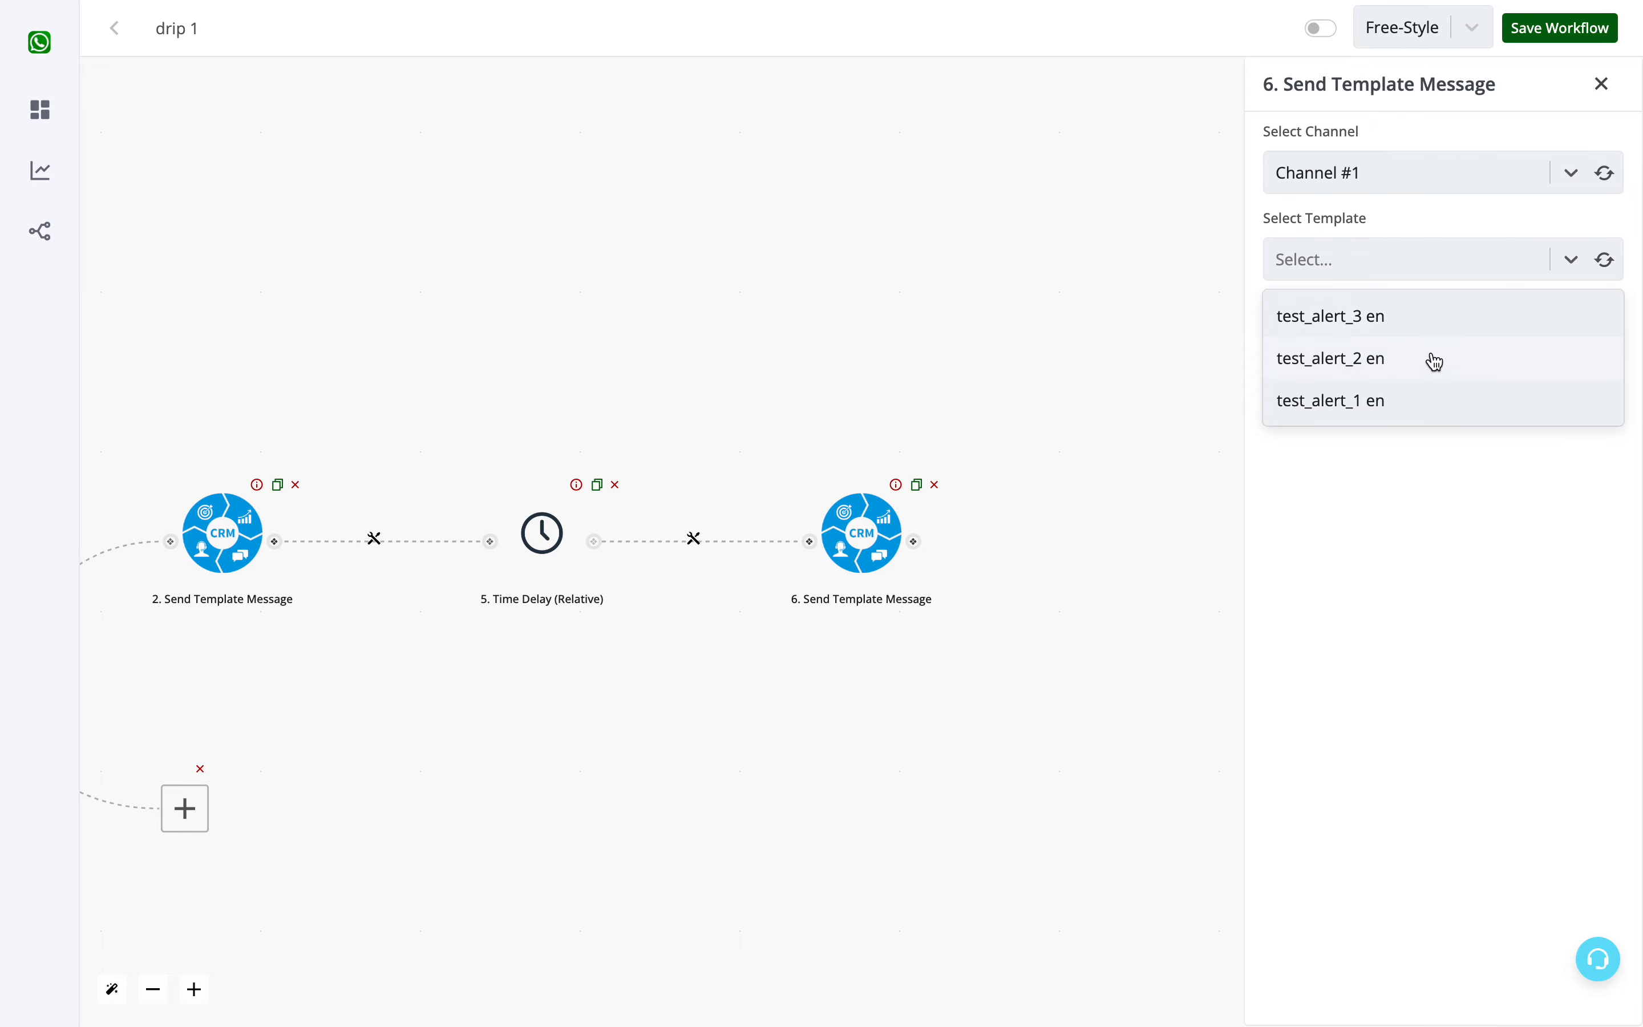
click(1434, 374)
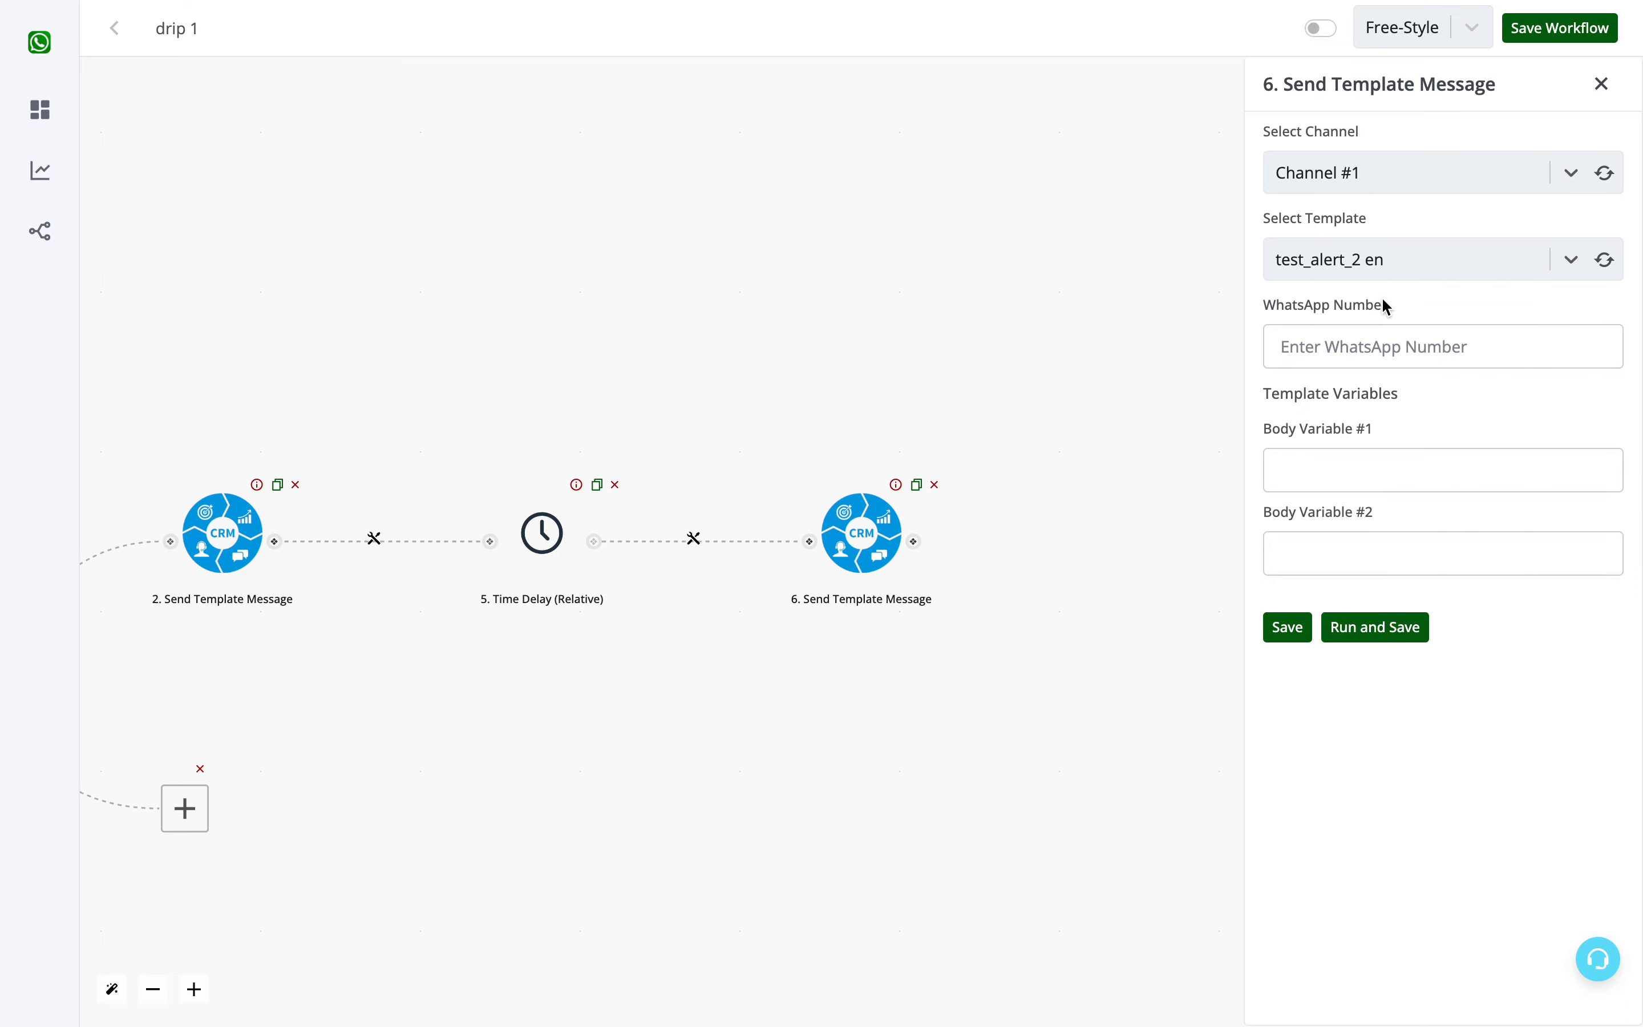
- Map the WhatsApp Number to the waba value in the trigger's chat_data
click(1318, 460)
click(1320, 556)
click(1474, 432)
click(1361, 346)
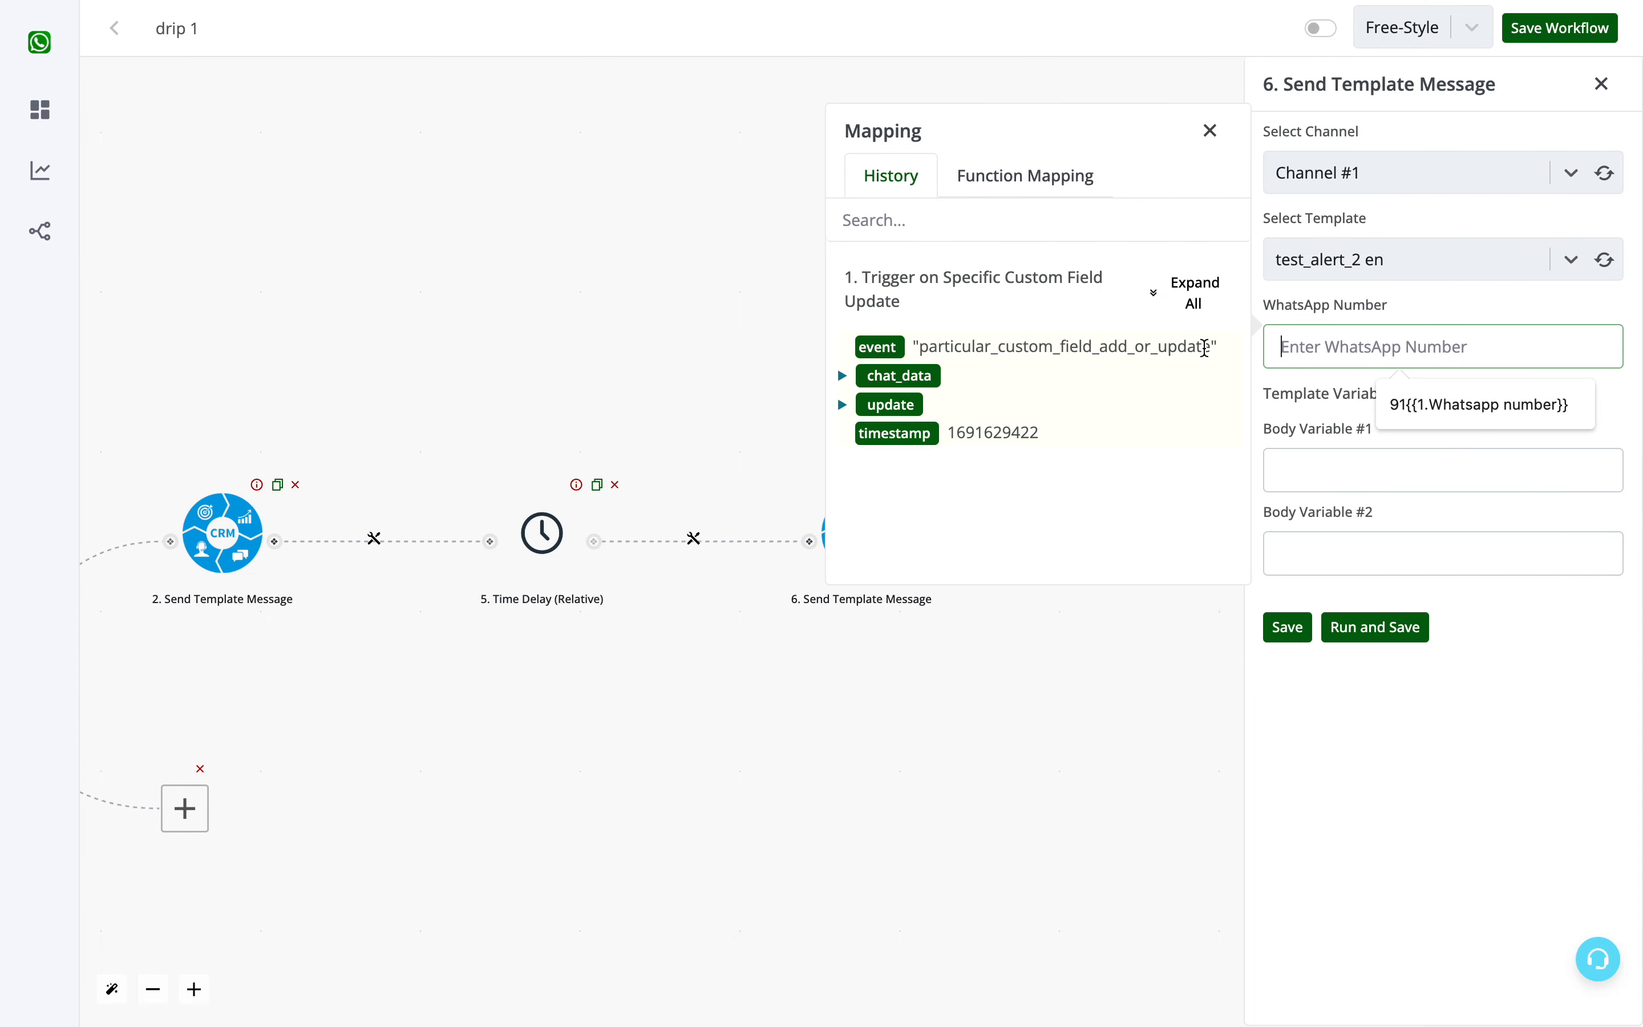
click(1207, 313)
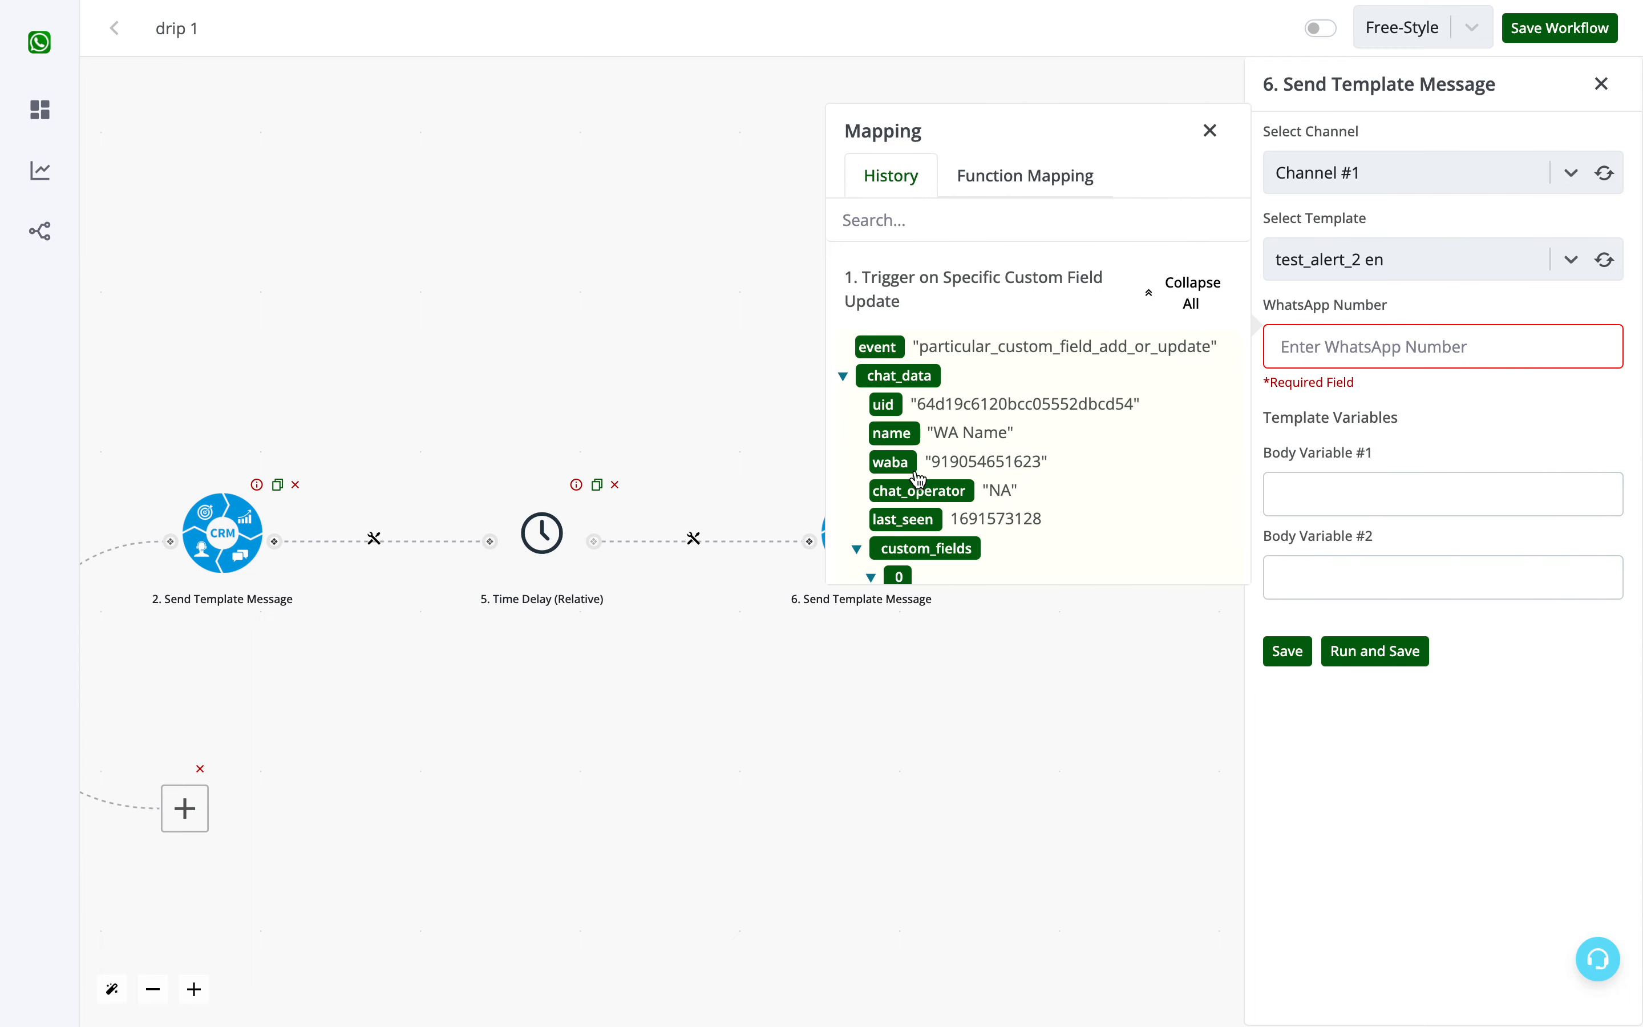
click(892, 462)
- Set Body Variable #1 of the template to "Sir / Mam"
click(1312, 476)
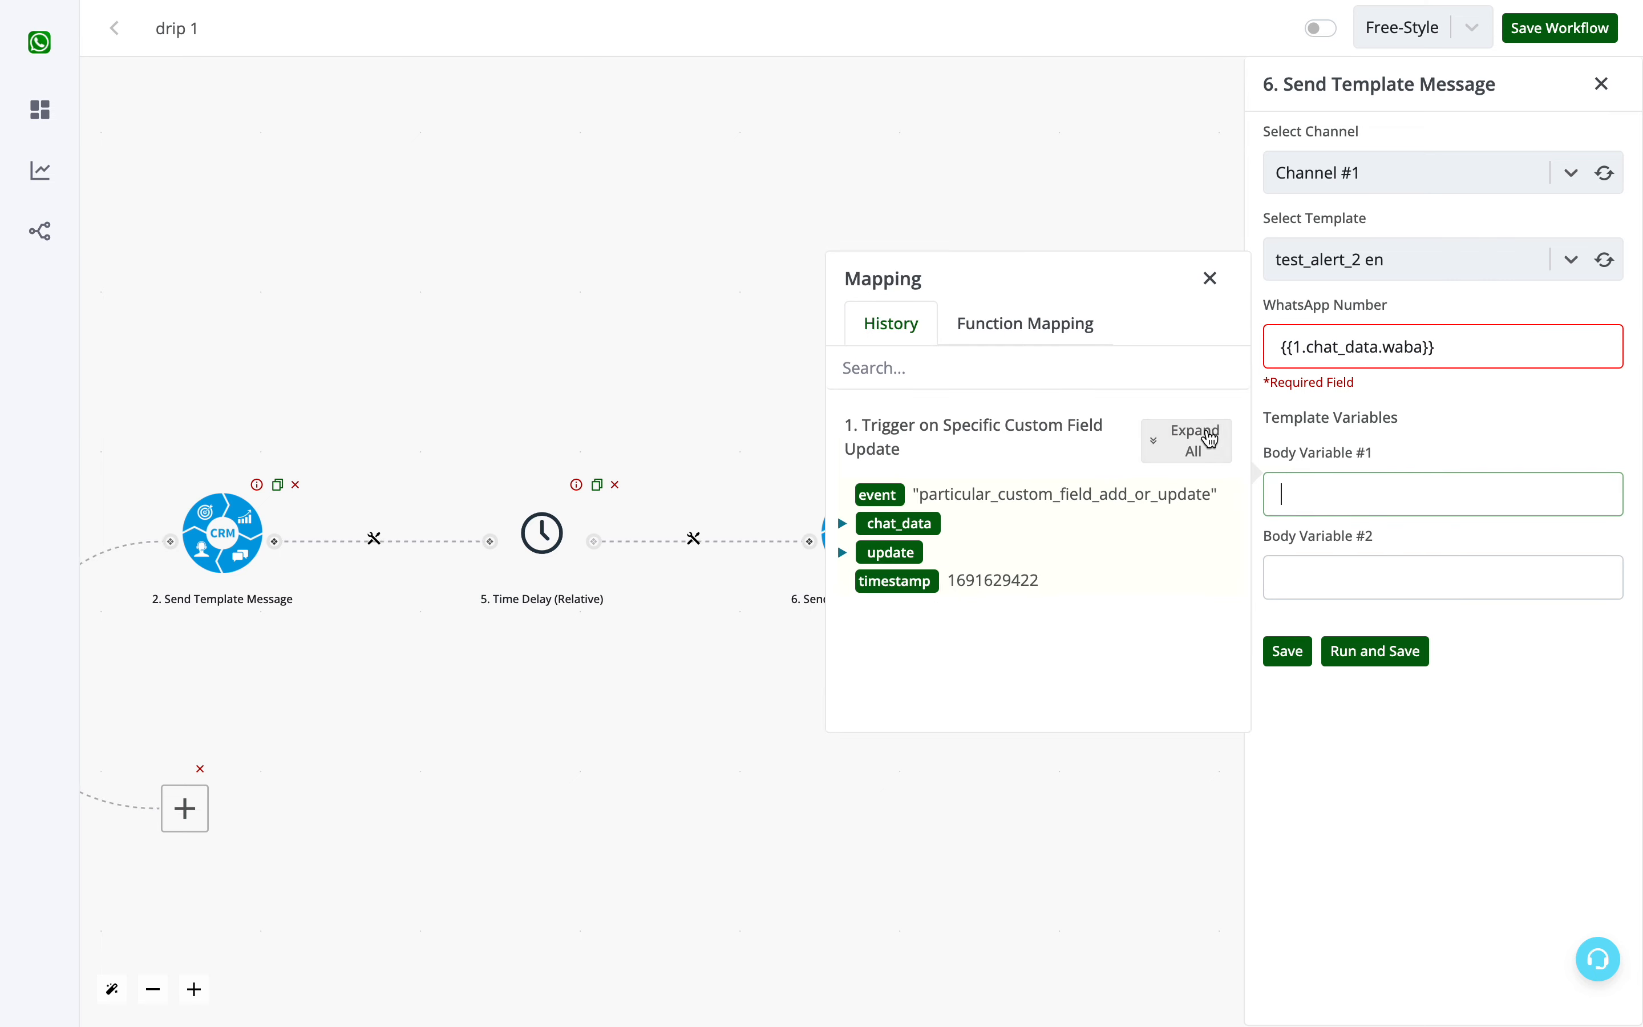
click(1185, 445)
scroll(1030, 561, down, 2)
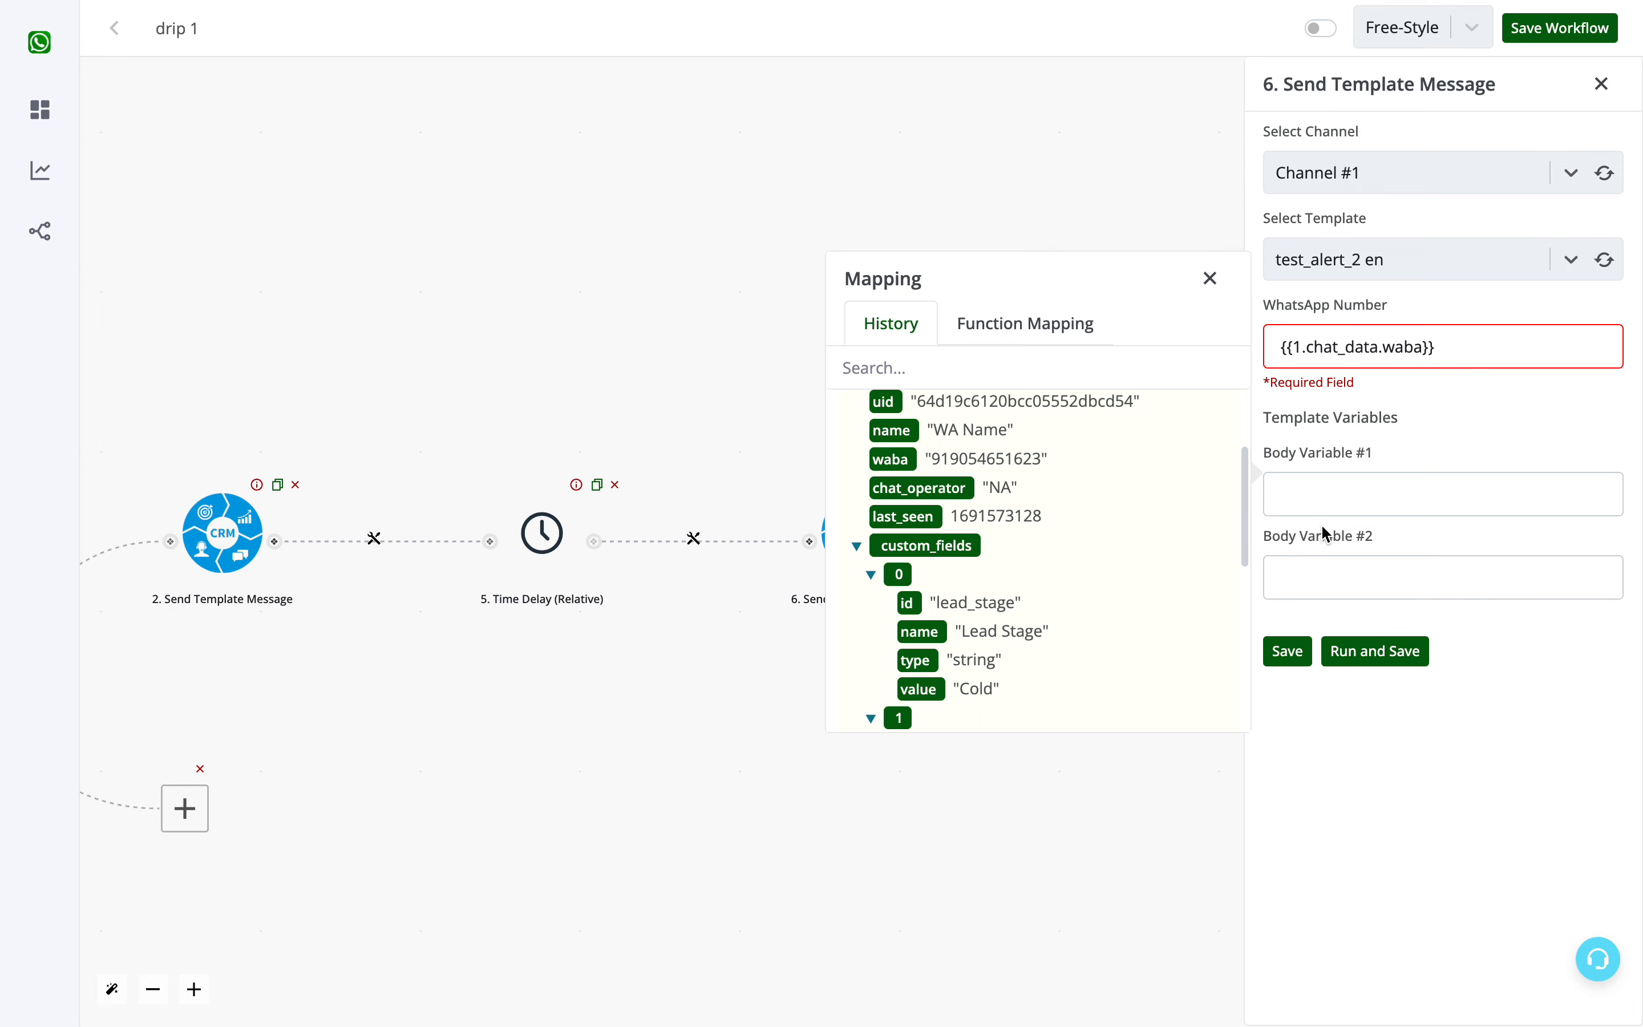
click(1338, 478)
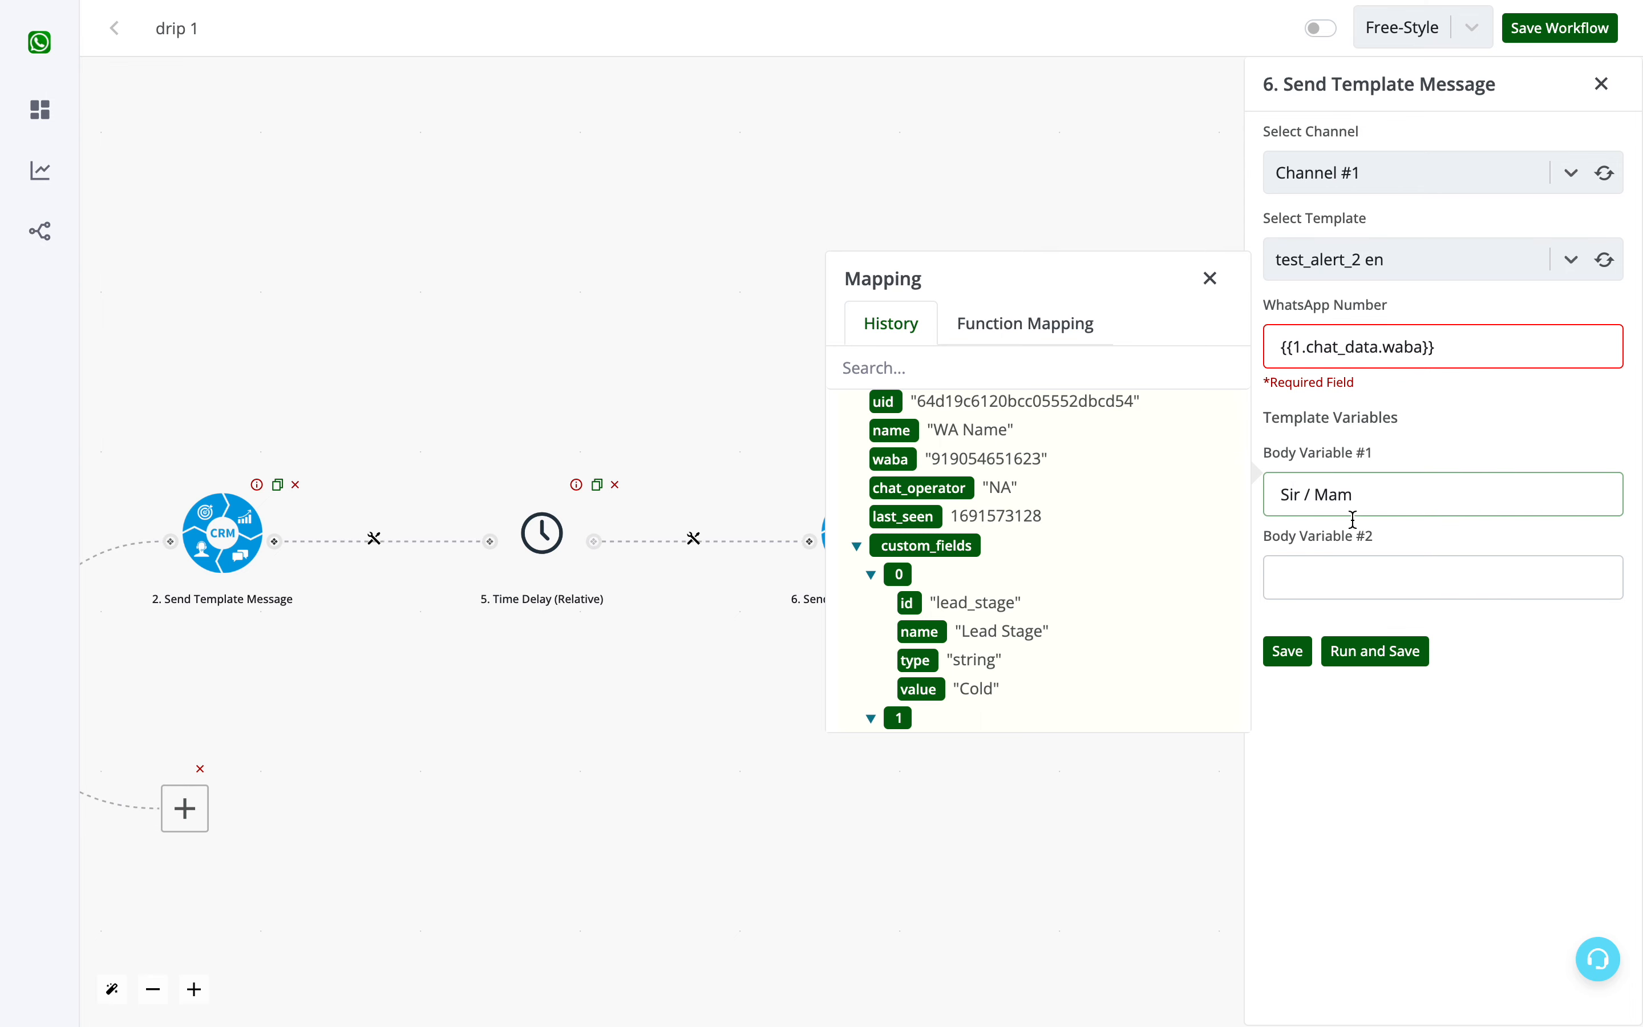
- Map Body Variable #2 to the value of the trigger's category custom field and save the Send Template Message action
click(1342, 576)
click(1202, 527)
scroll(1046, 666, down, 1)
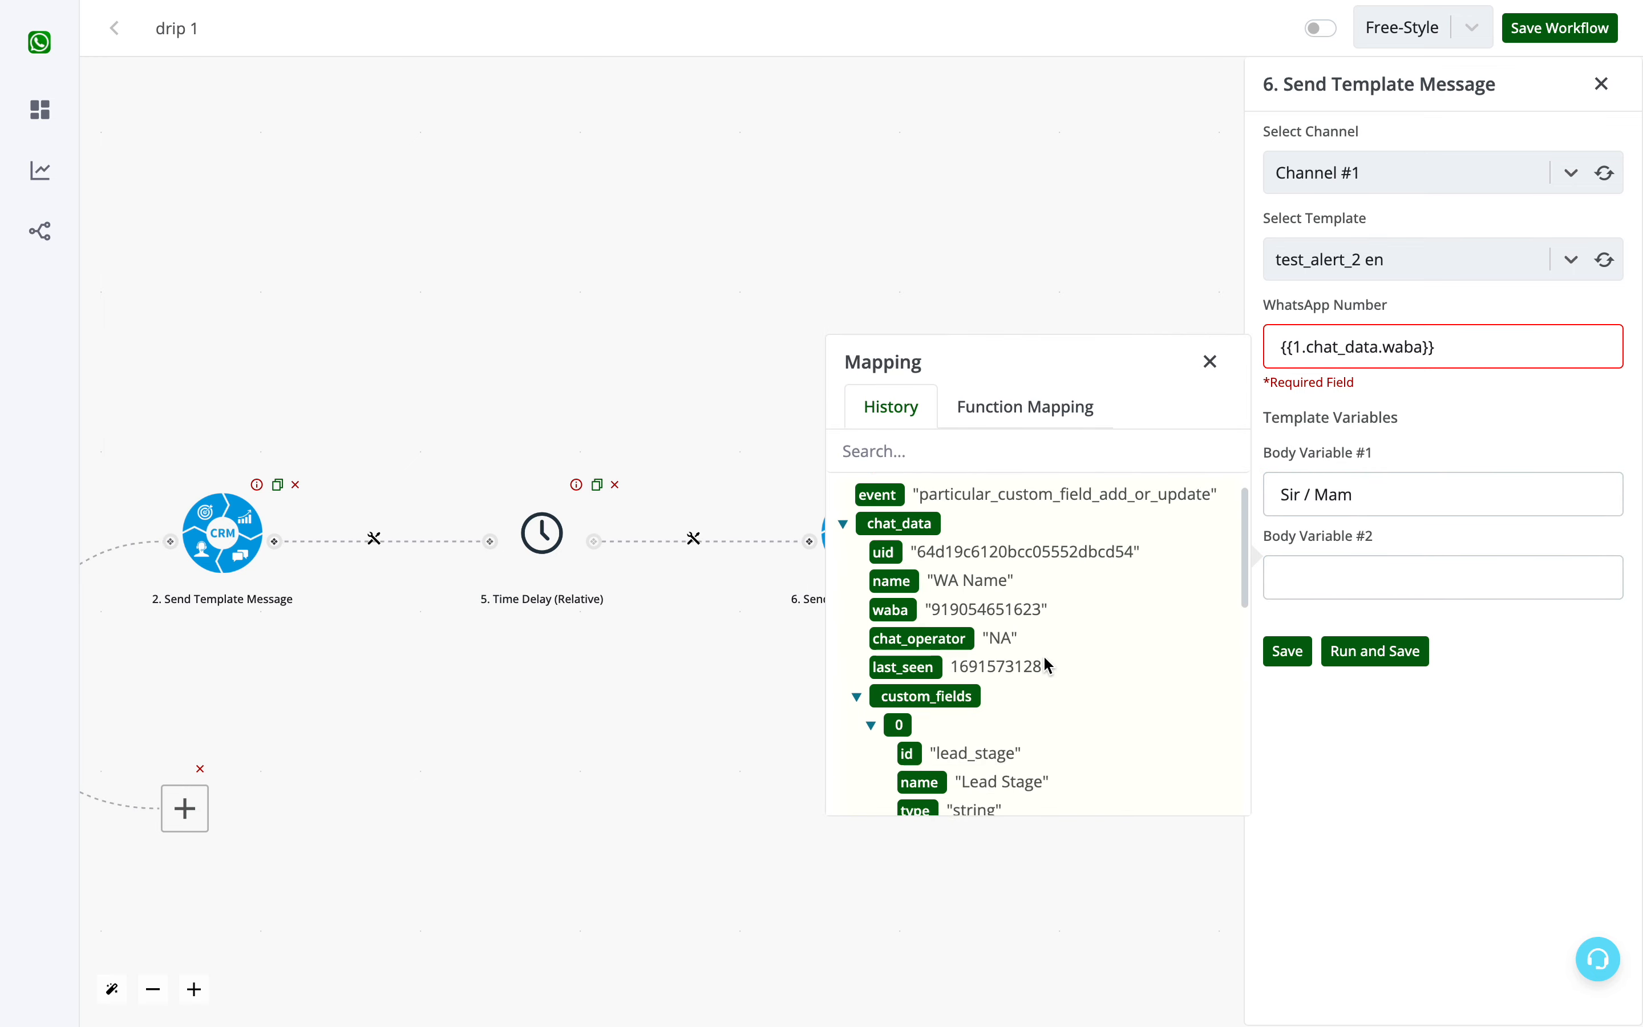
scroll(1048, 666, down, 3)
scroll(1002, 693, down, 1)
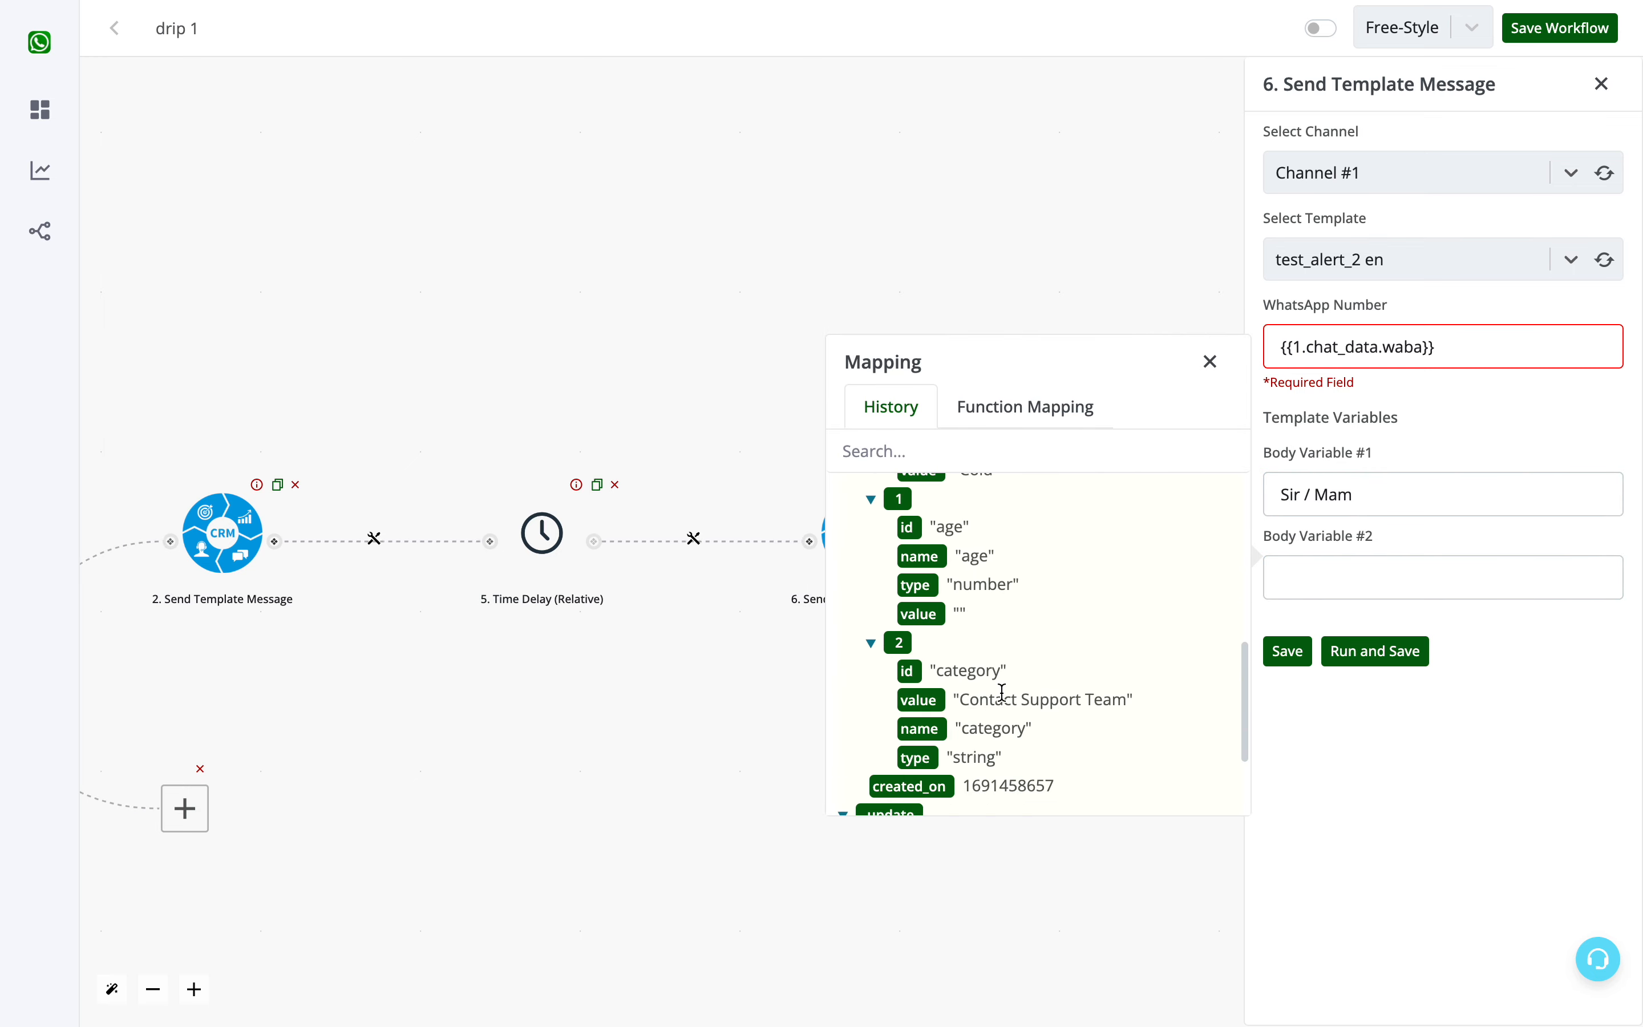
scroll(1002, 692, down, 2)
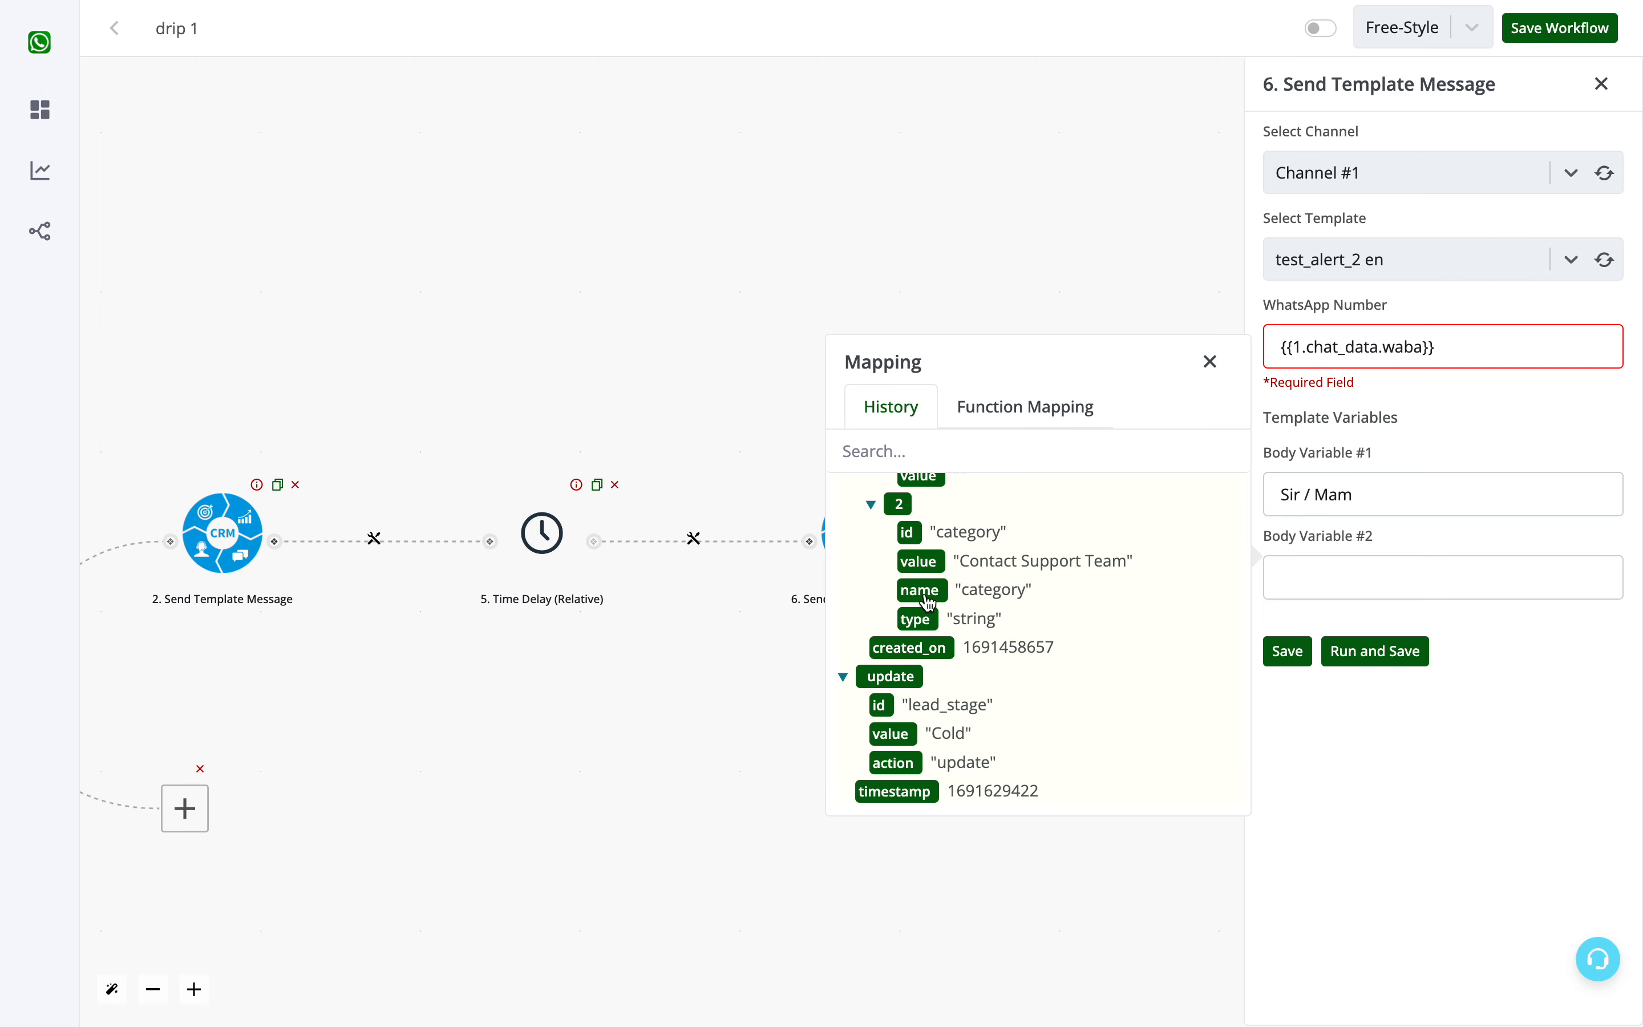
click(921, 561)
click(1211, 363)
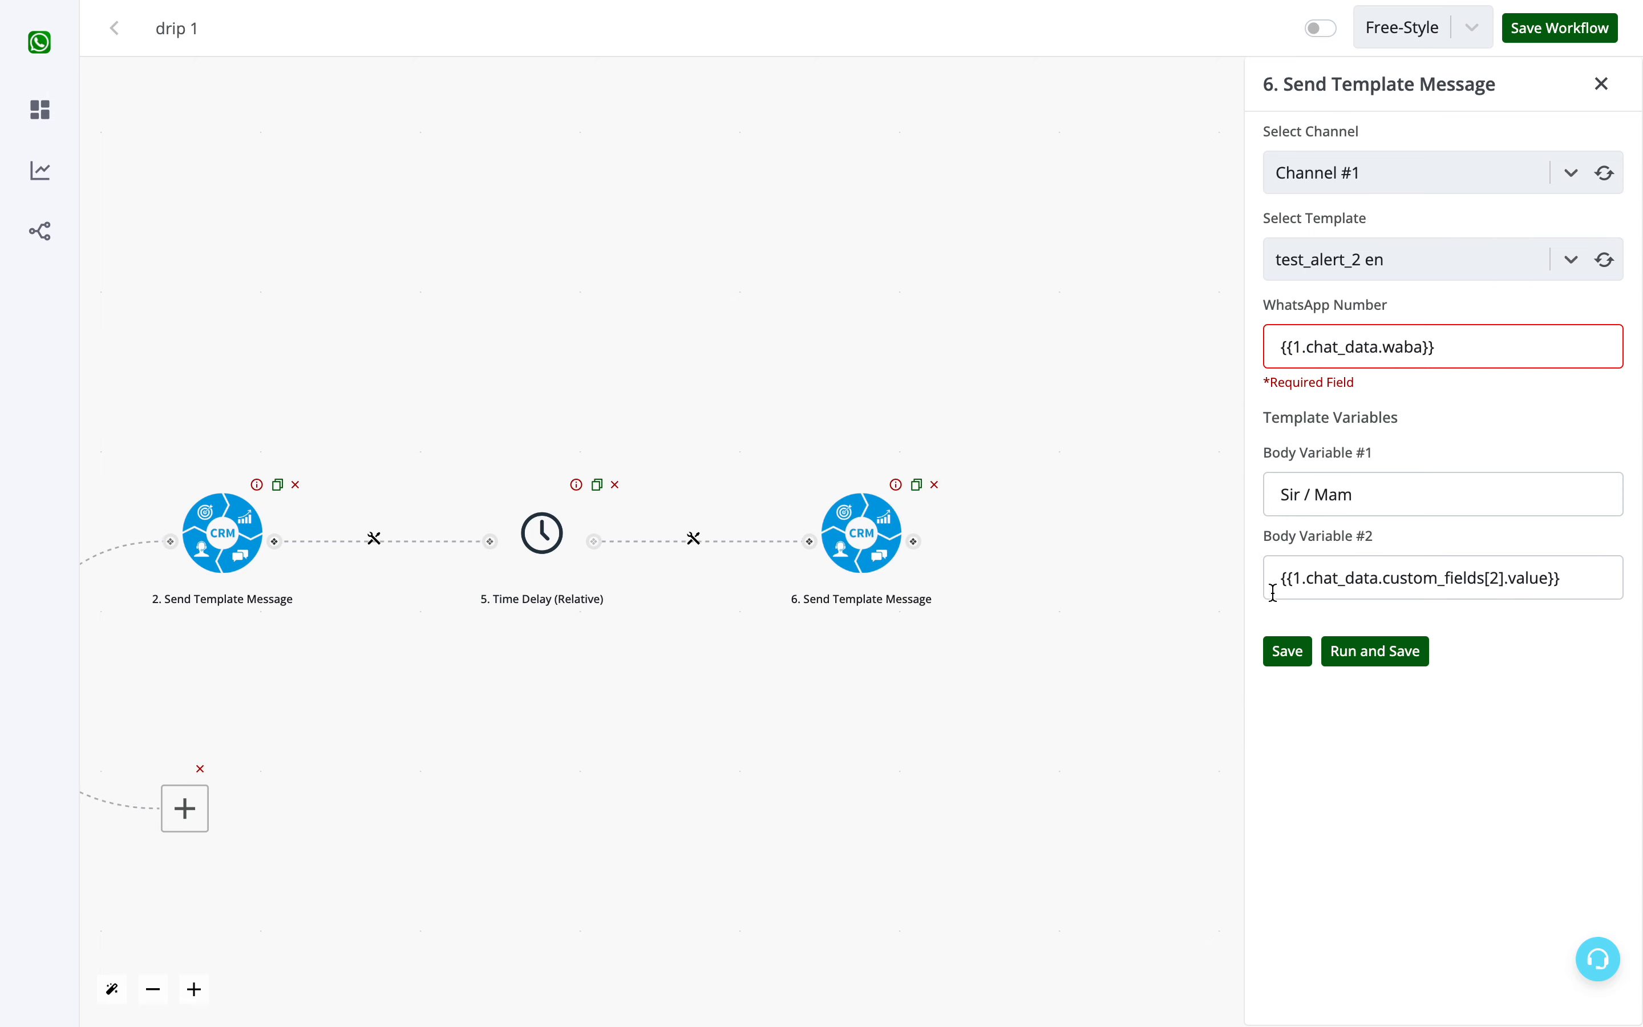
click(1287, 651)
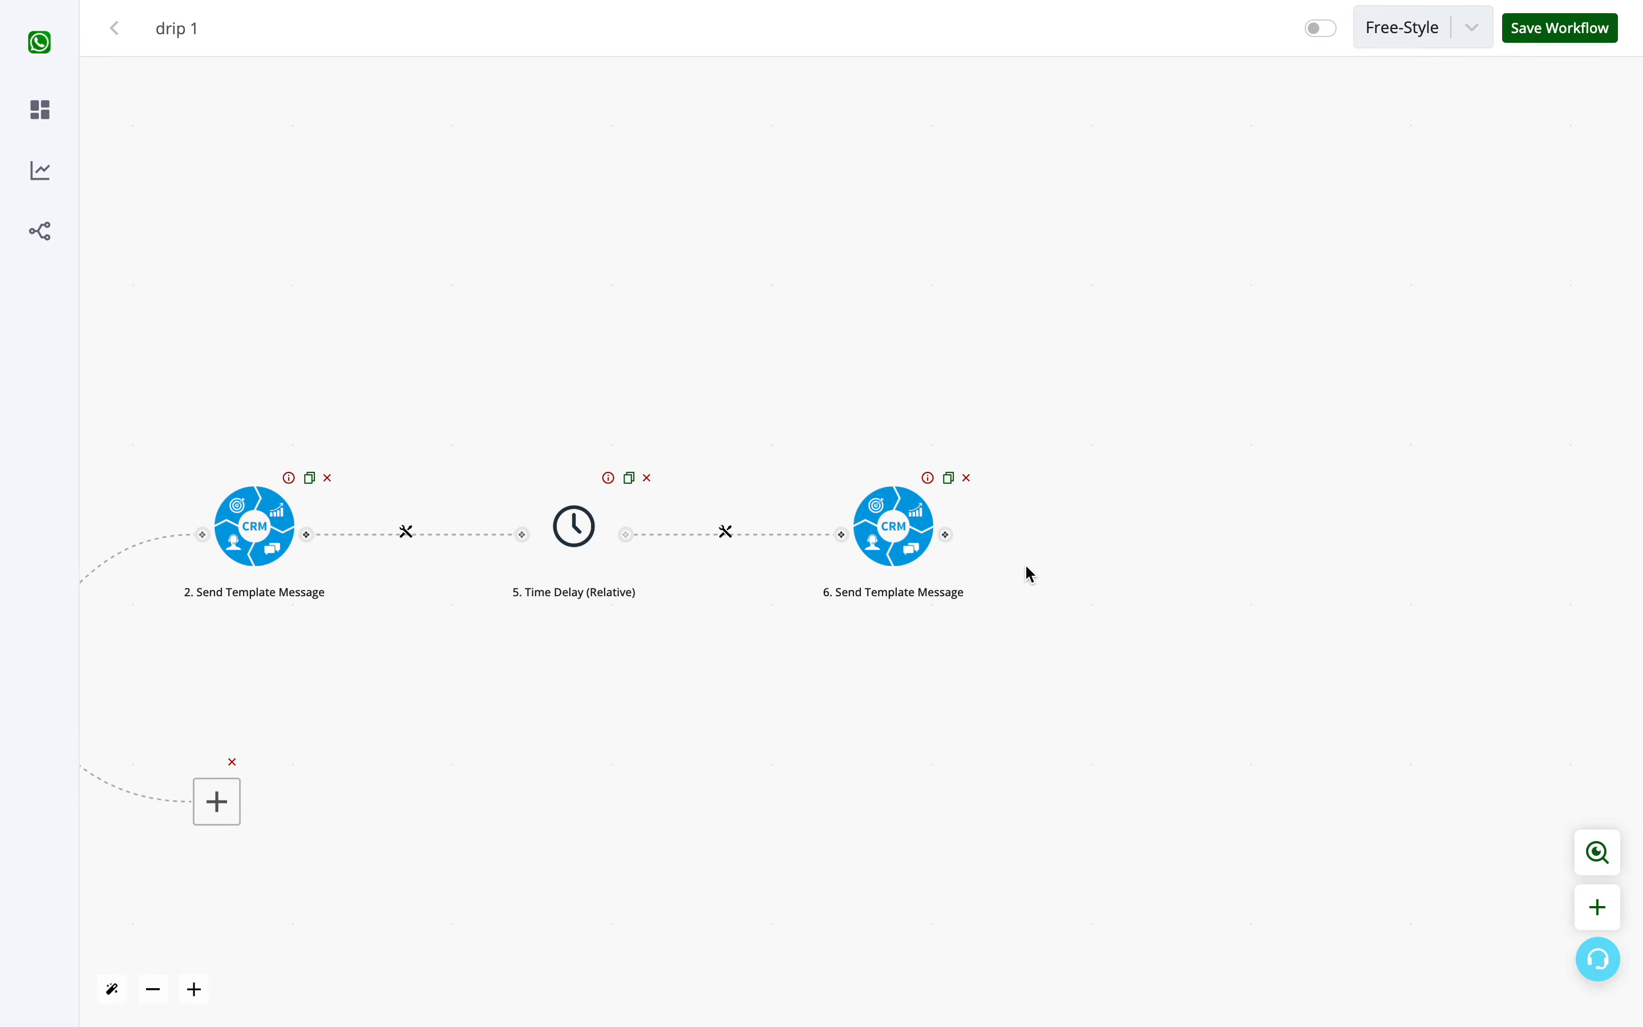
- Add a node after the cold branch's second template message and assign it the Delay app's Time Delay (Relative) action
click(945, 533)
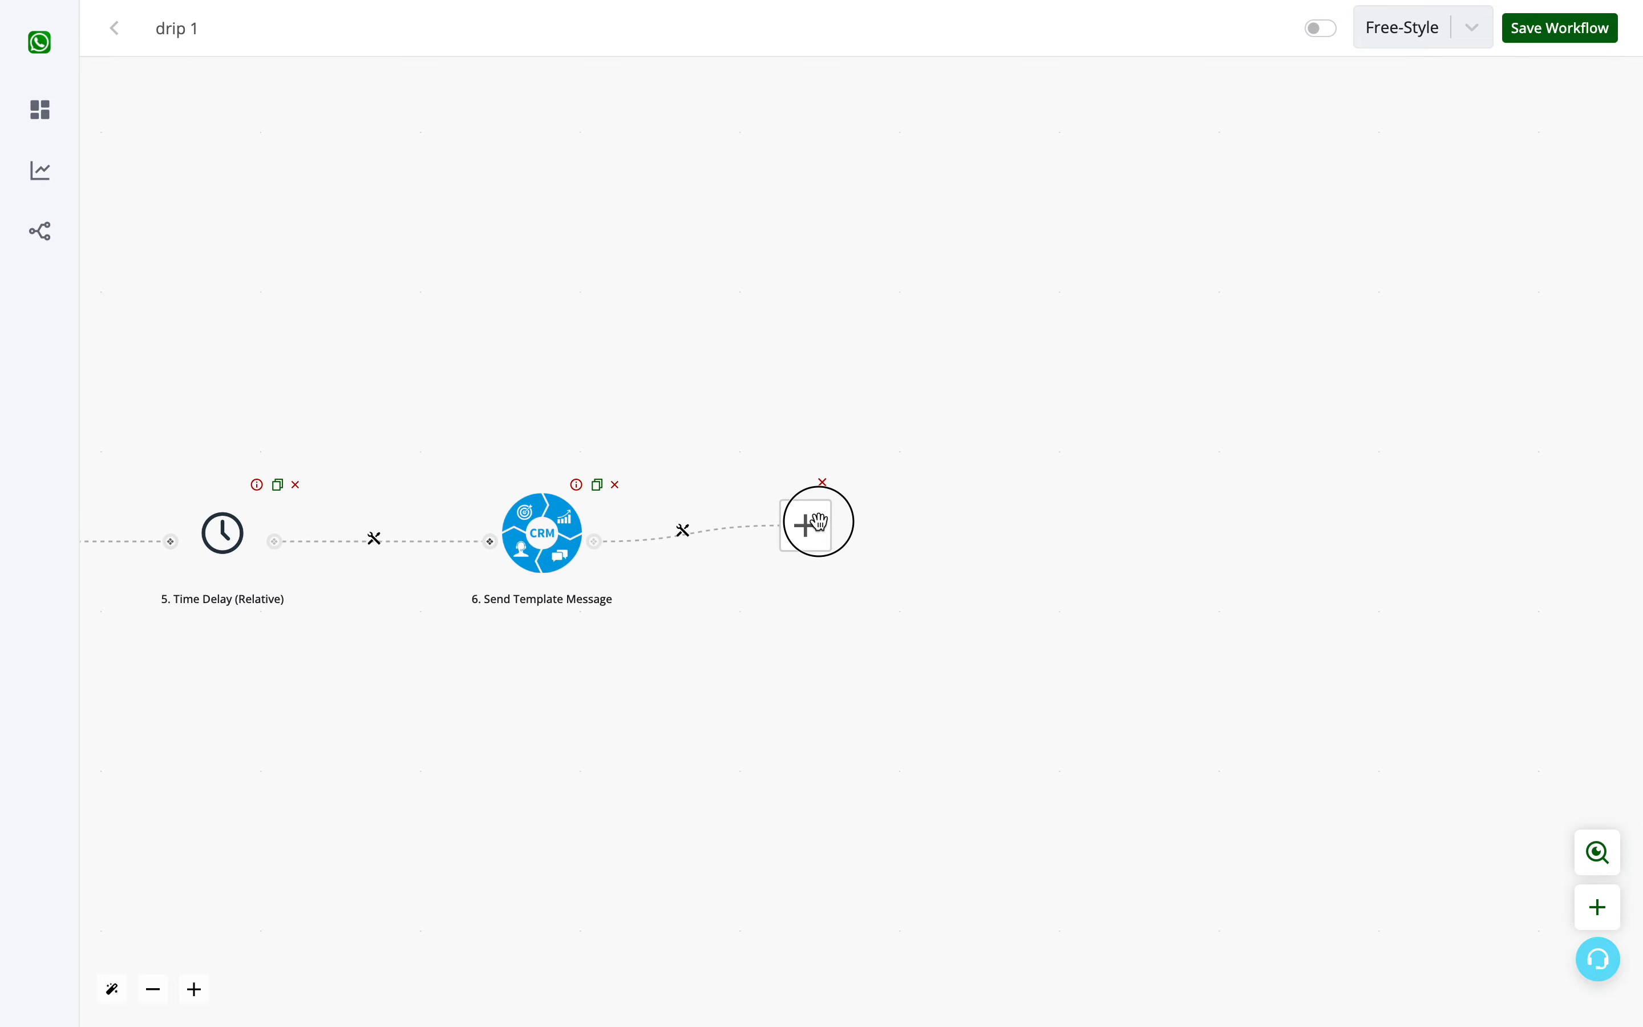
click(820, 521)
click(1385, 516)
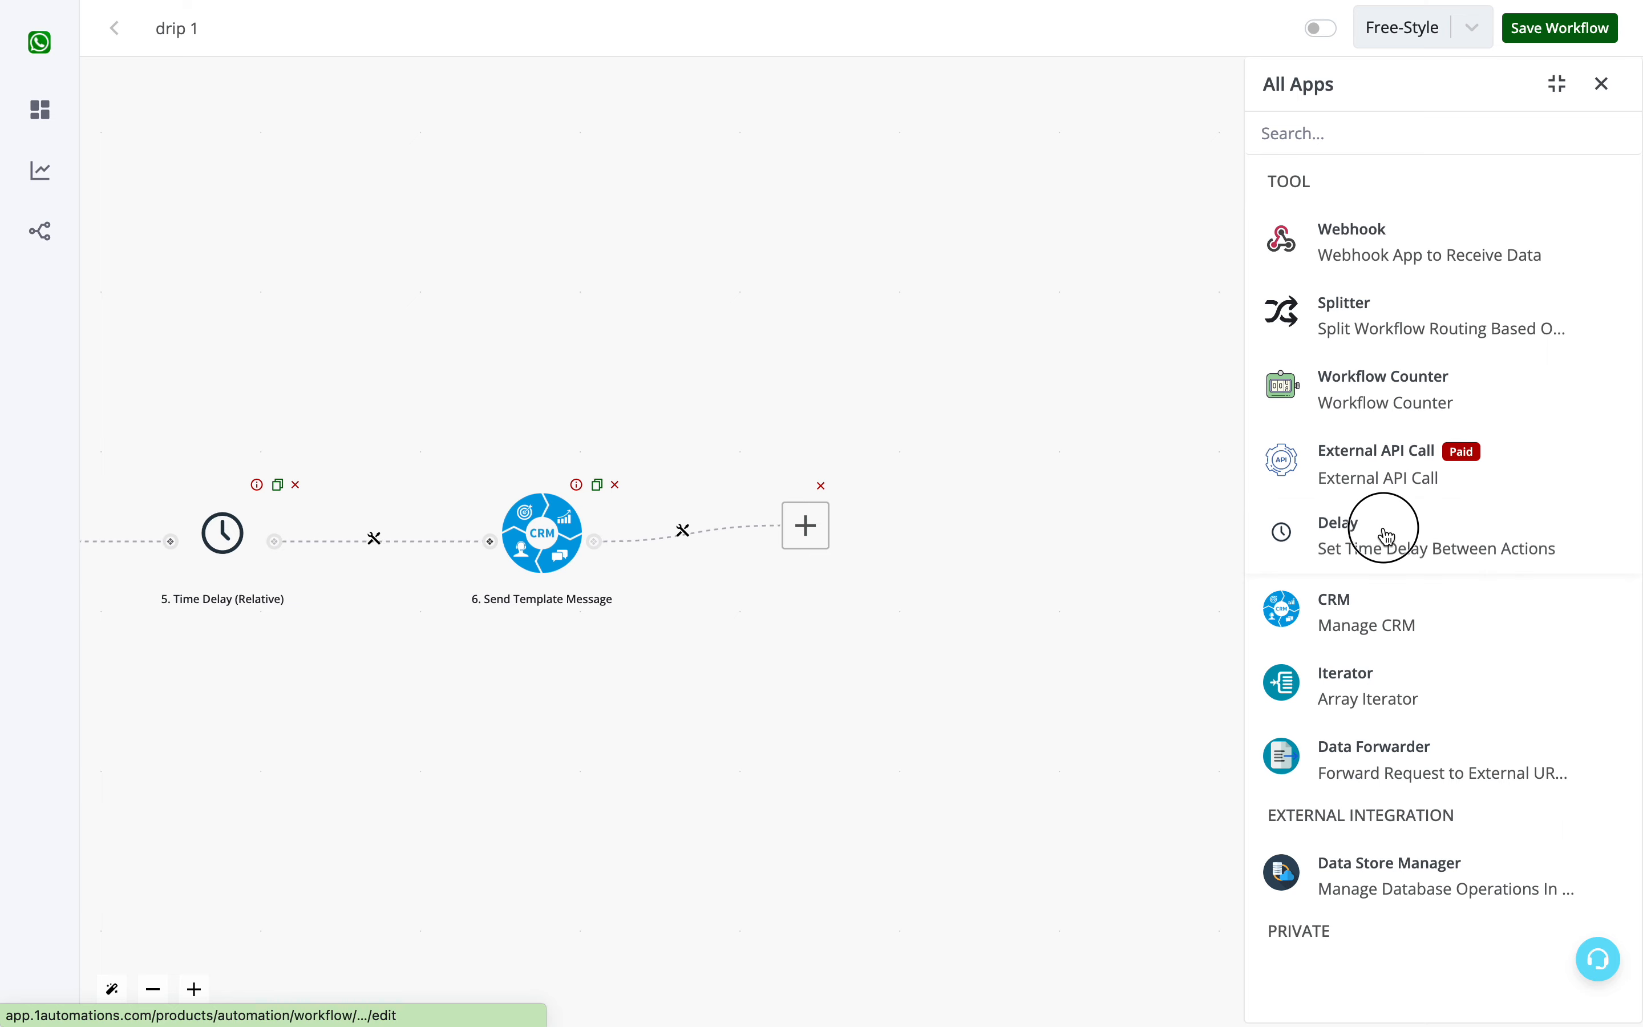
click(1396, 228)
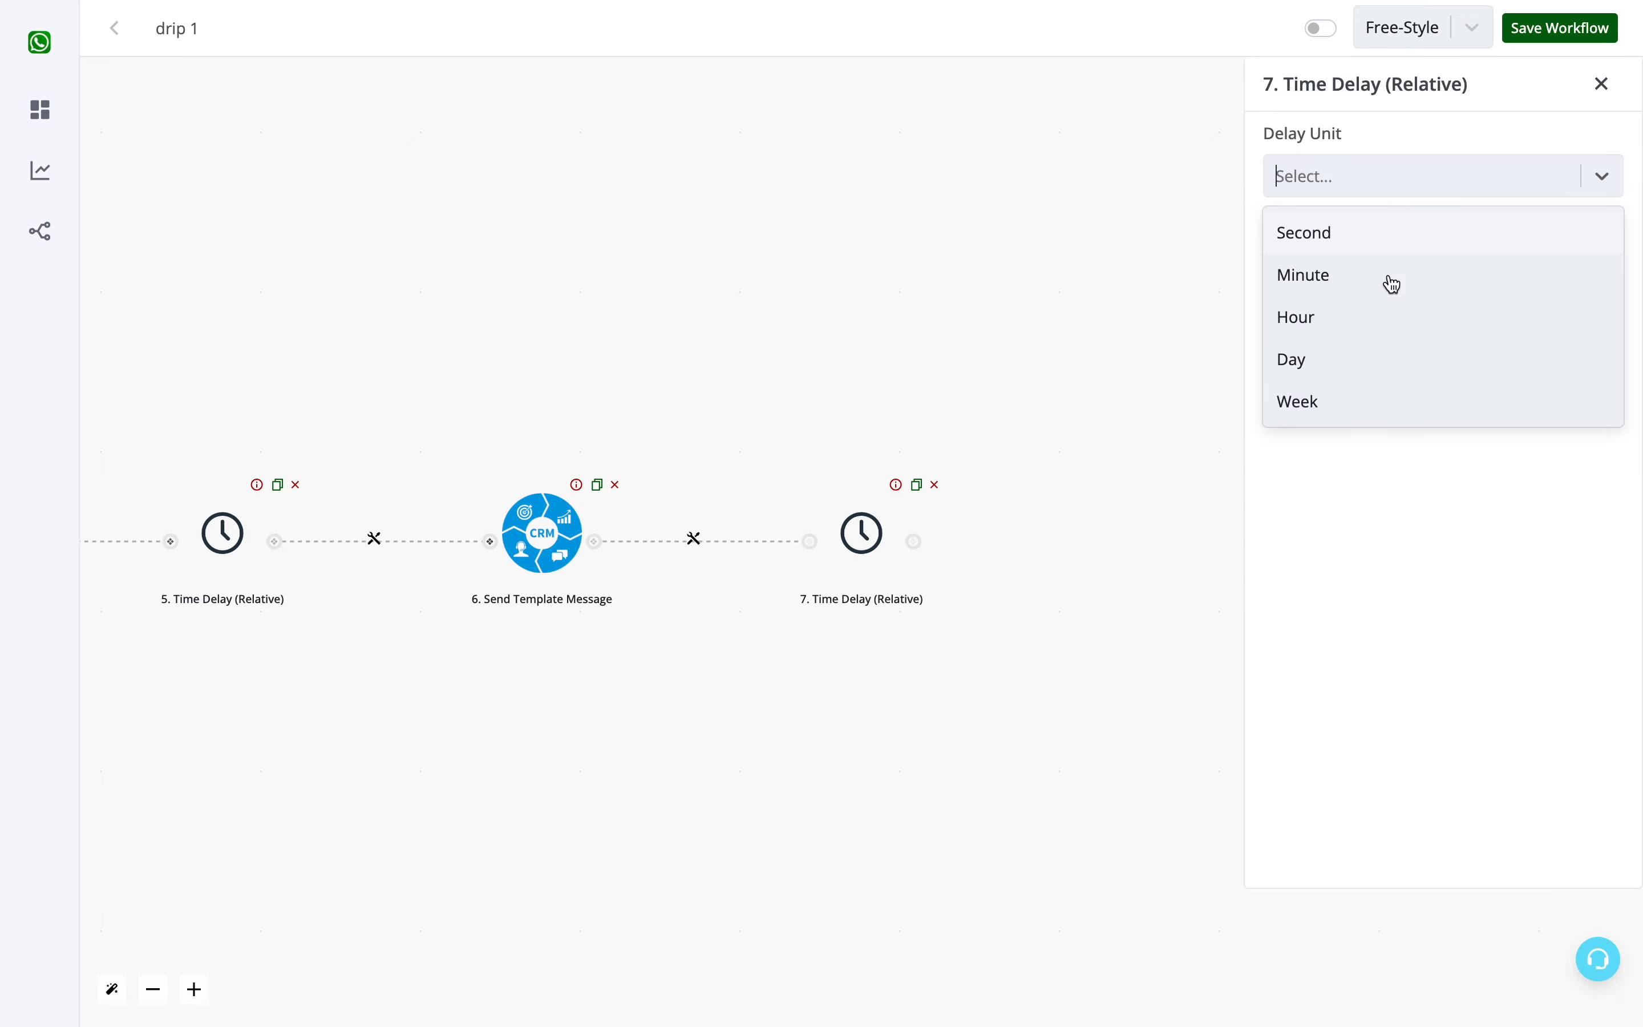
- Set the second relative time delay to the unit Day with a time period of 7, and save it
click(1387, 378)
click(1367, 264)
text(1)
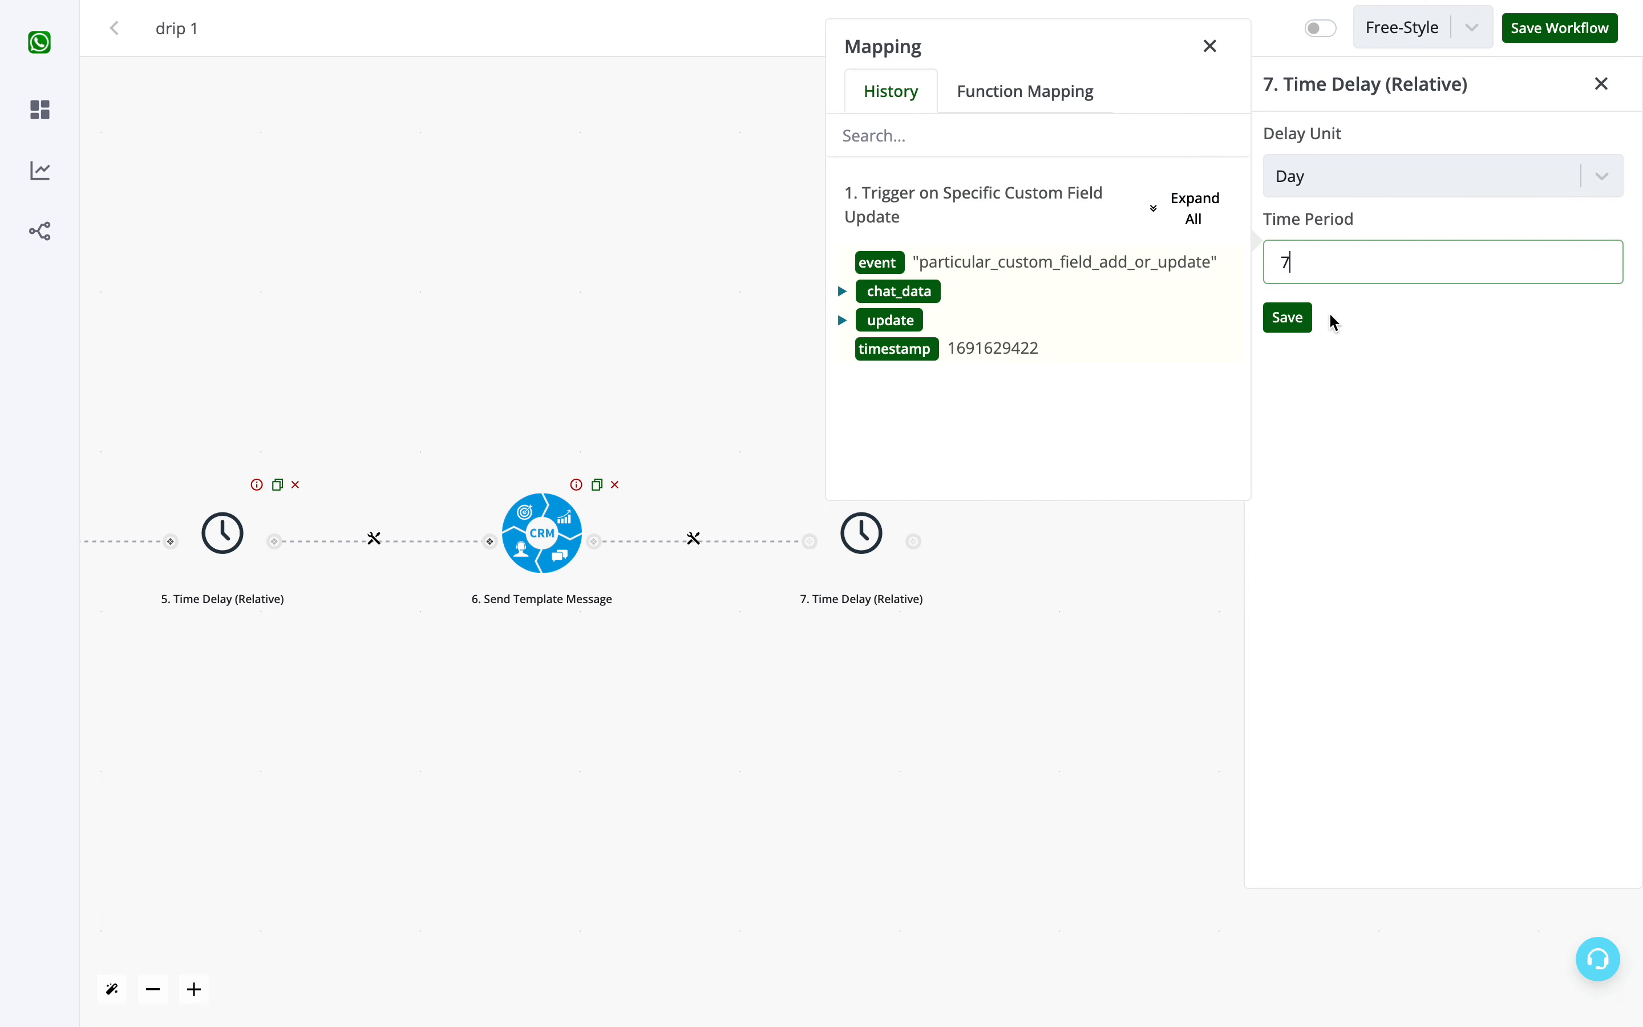
click(1304, 322)
- Review the workflow from the custom field trigger through the router to the cold branch's sequence of template messages and time delays
drag(1184, 349, 1521, 356)
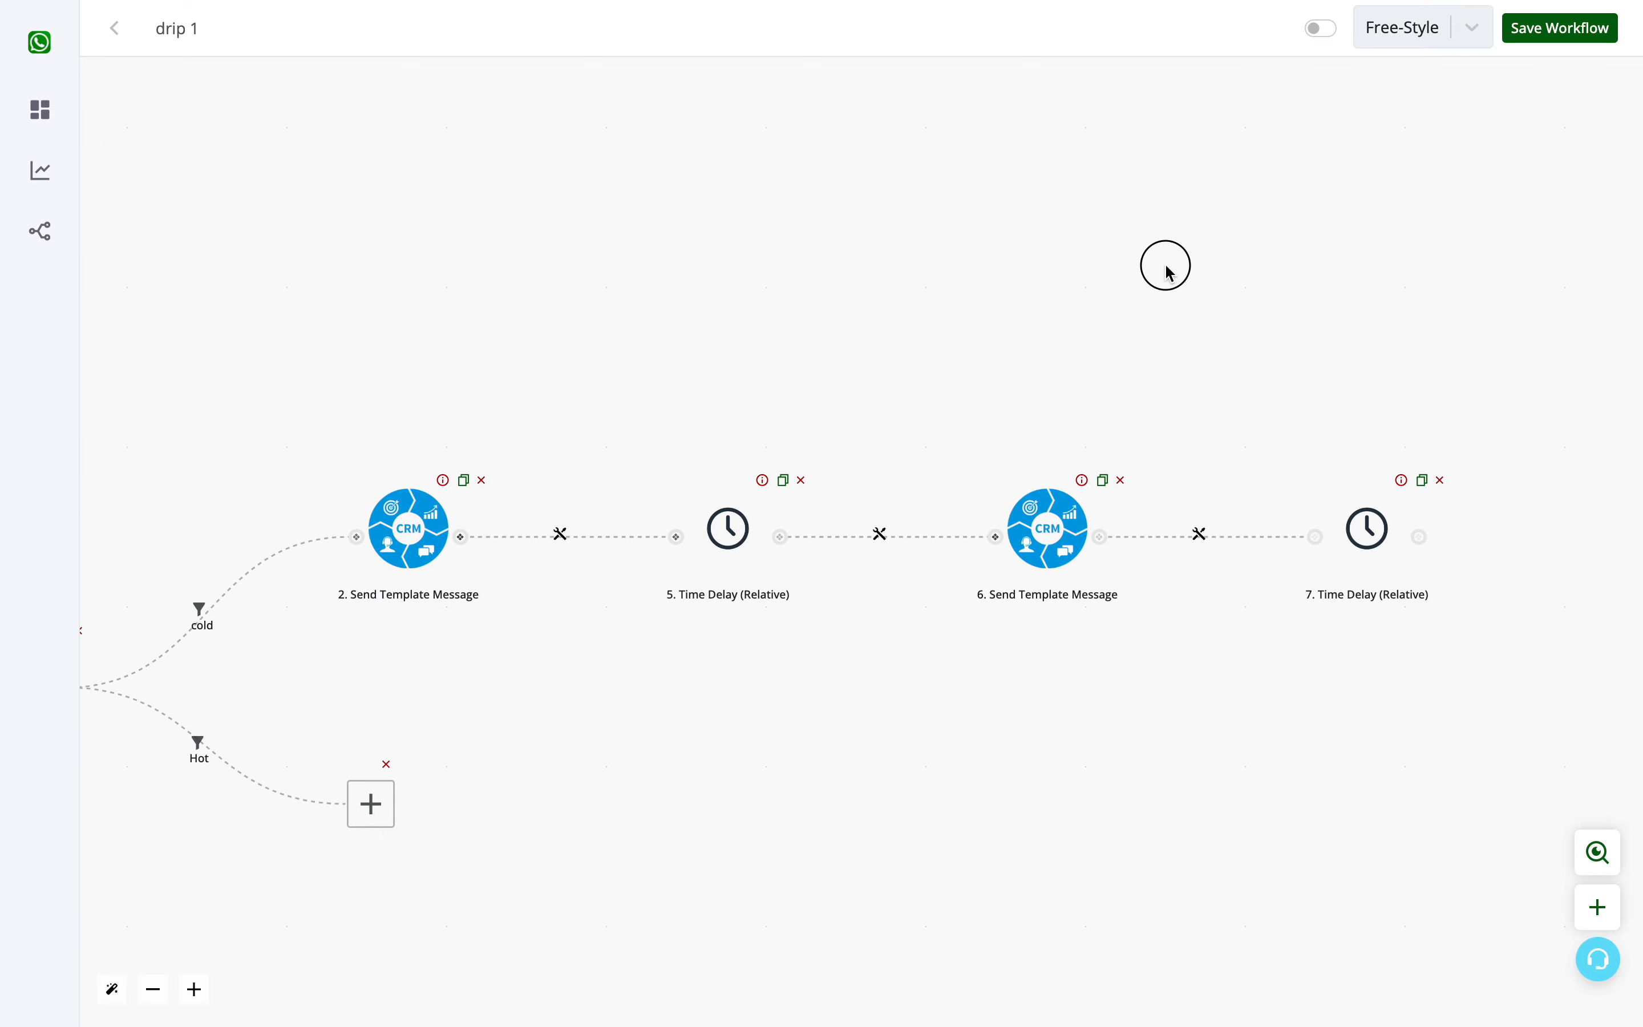
drag(1162, 264, 1000, 266)
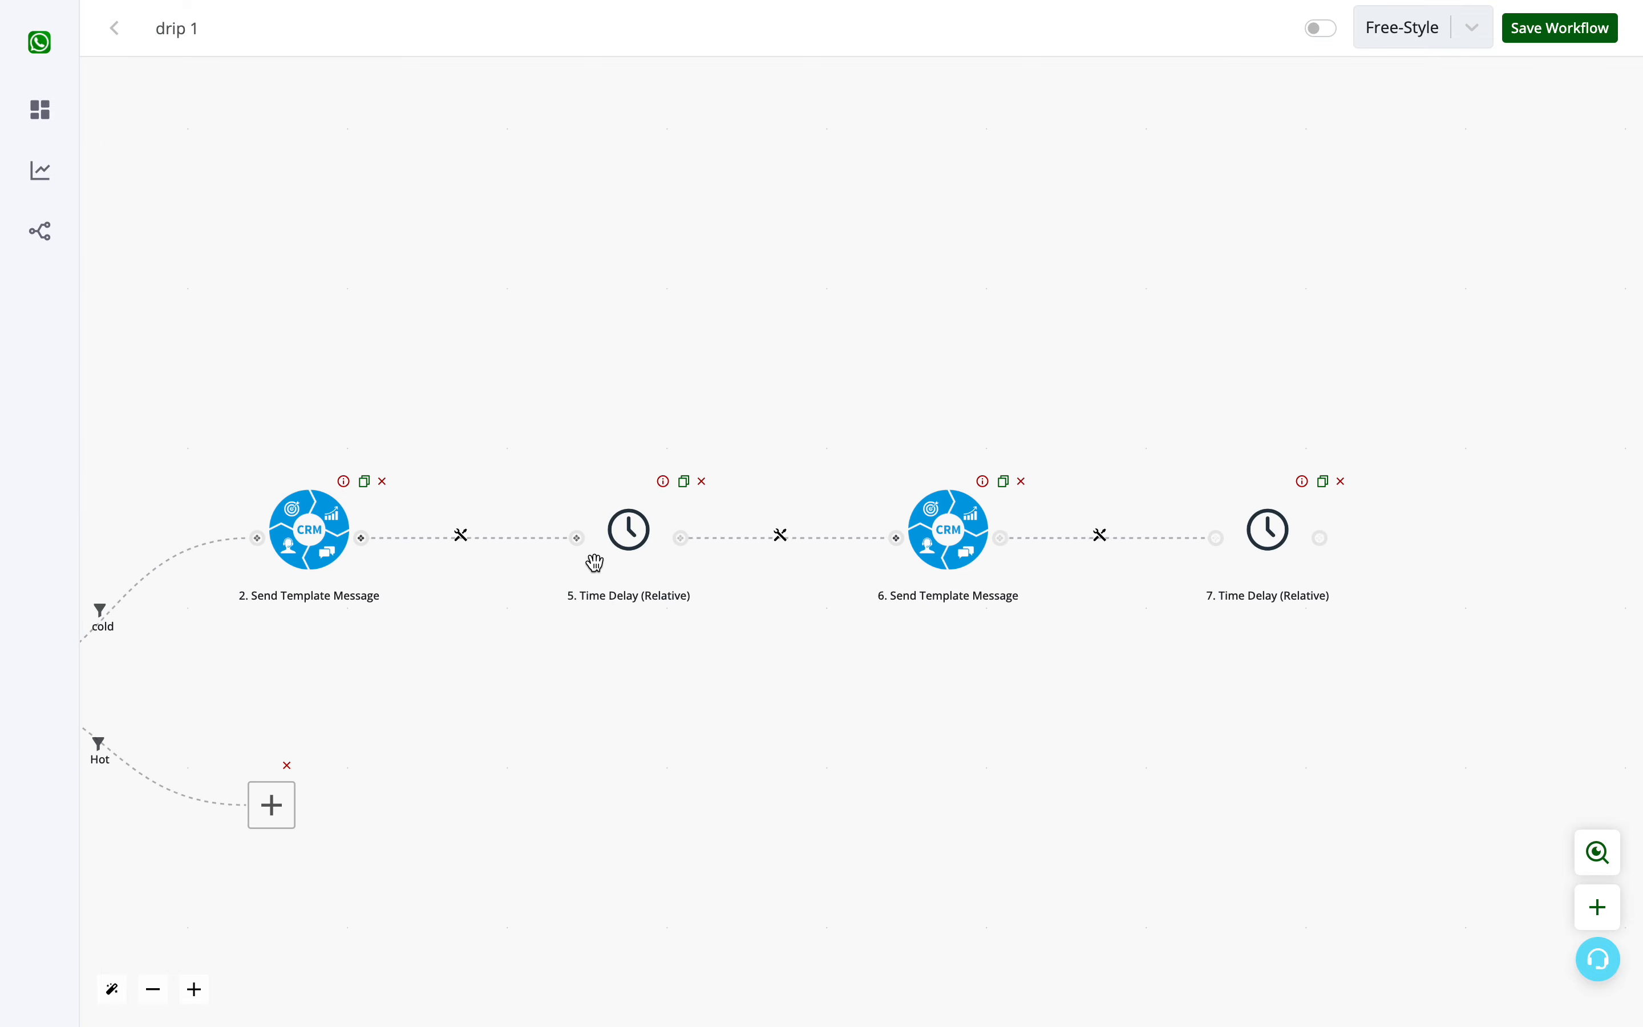
drag(672, 330, 905, 359)
drag(329, 447, 811, 361)
drag(637, 131, 205, 131)
drag(1061, 191, 489, 181)
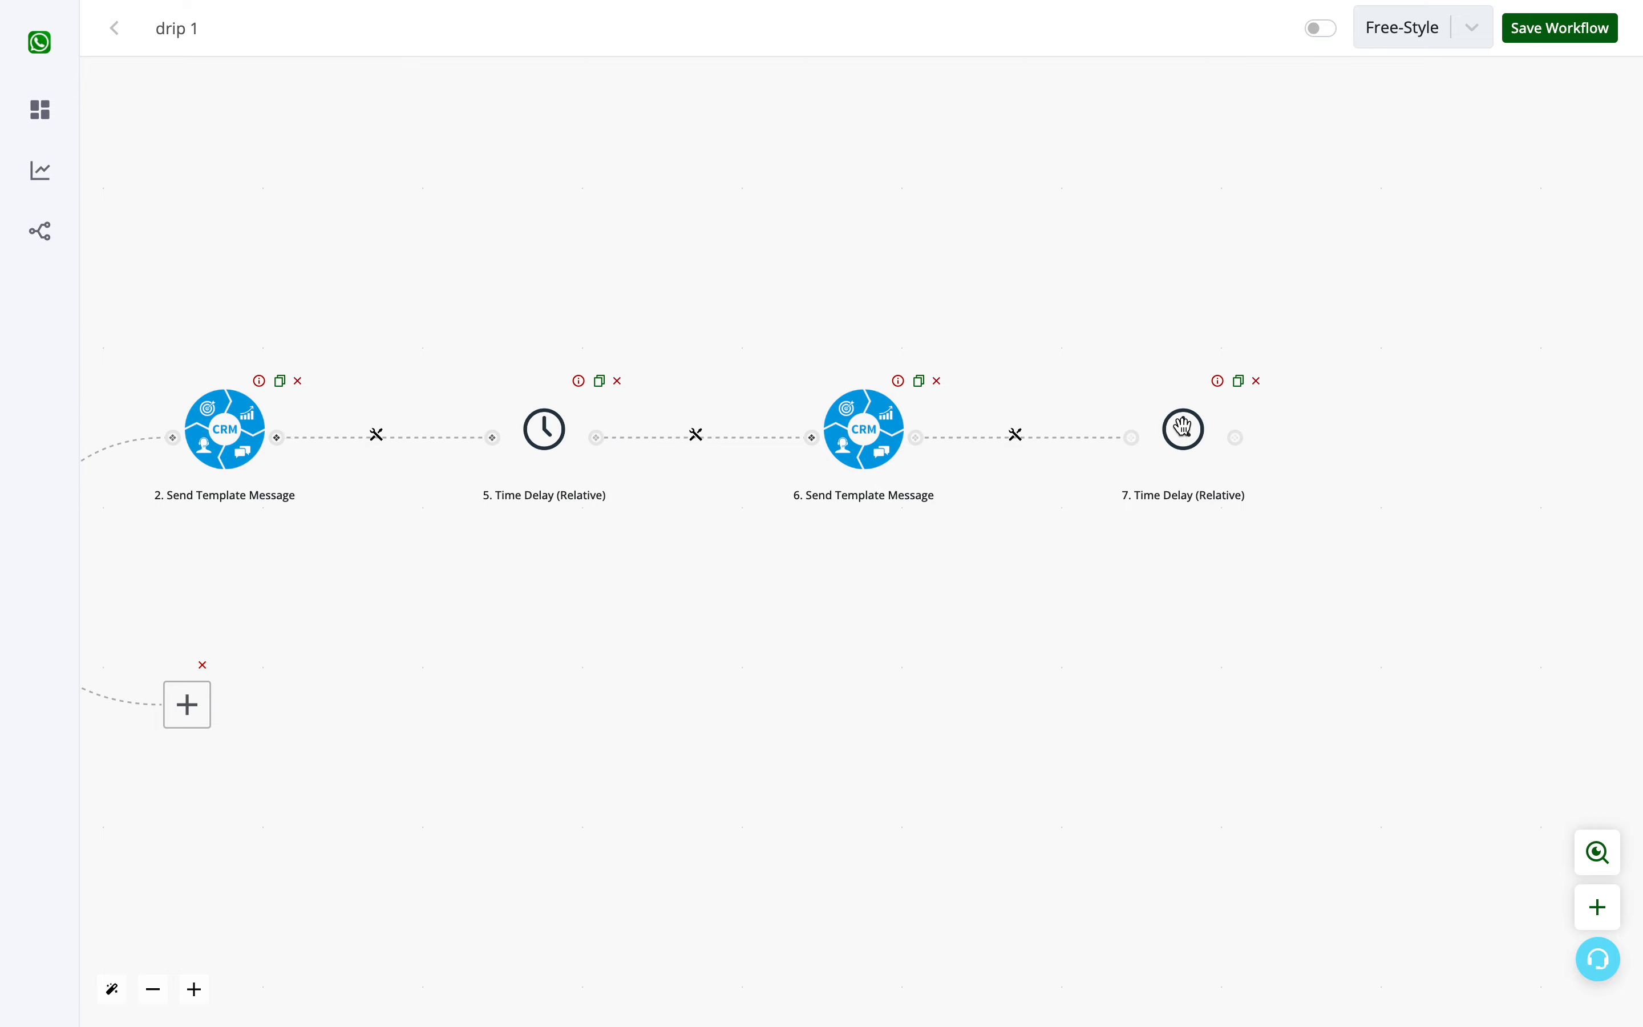
drag(785, 650, 1056, 602)
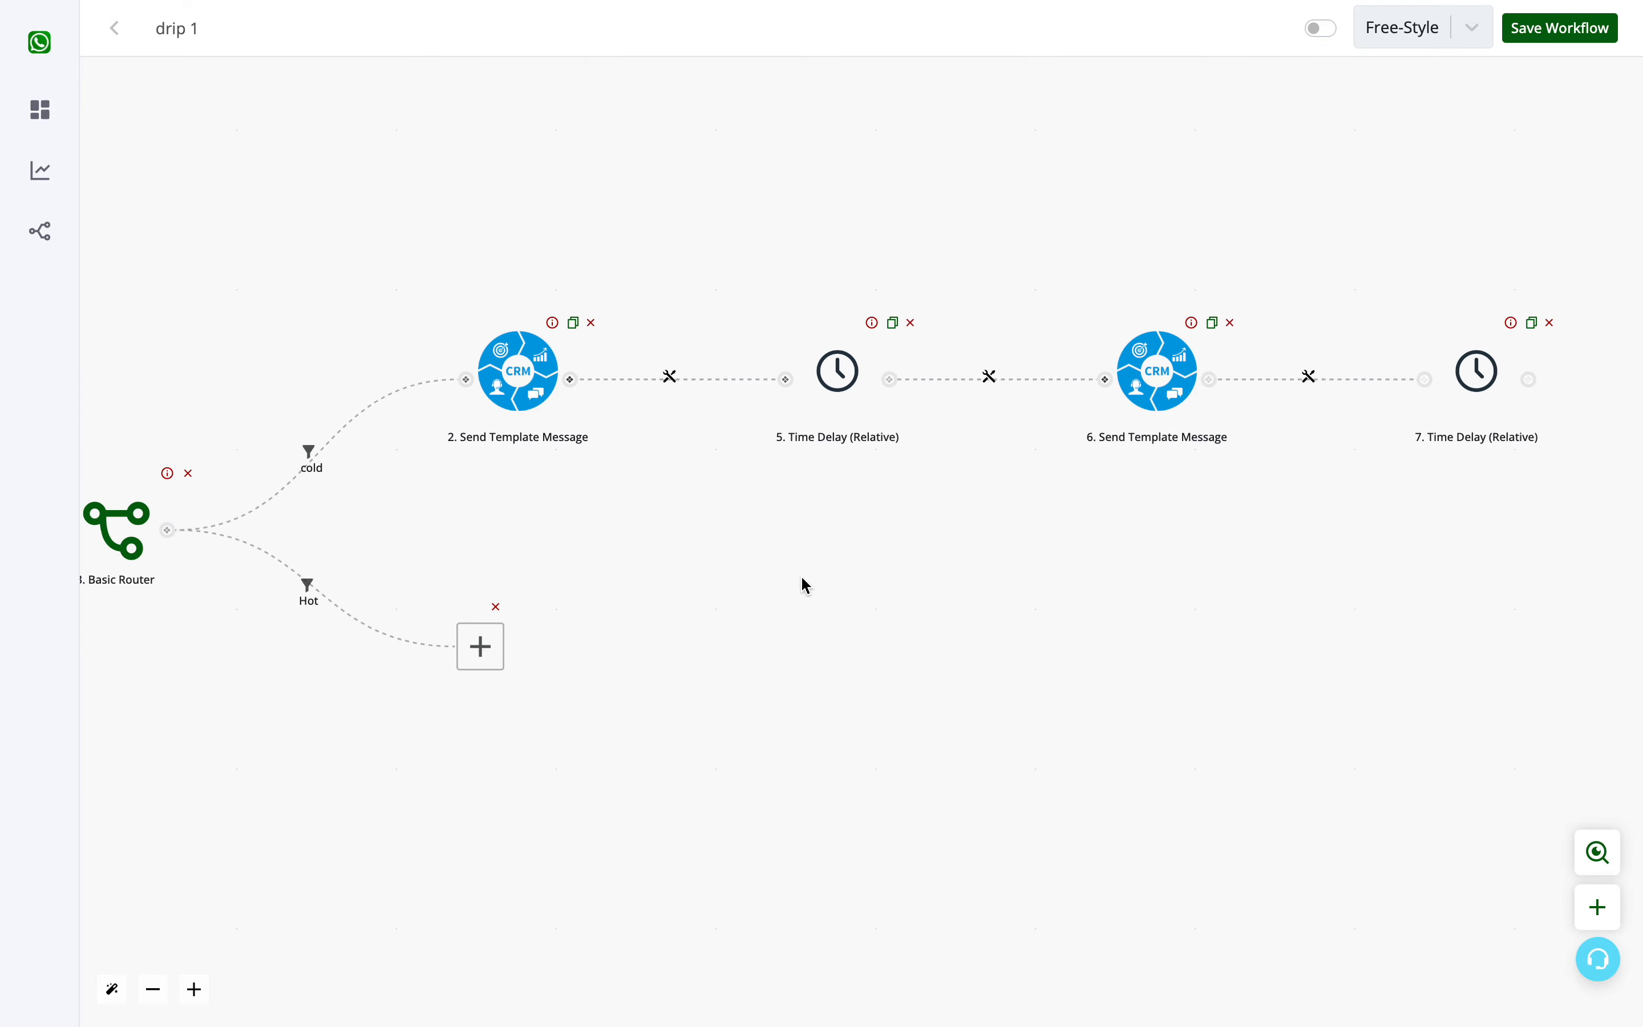
drag(804, 584, 1344, 581)
drag(348, 689, 638, 645)
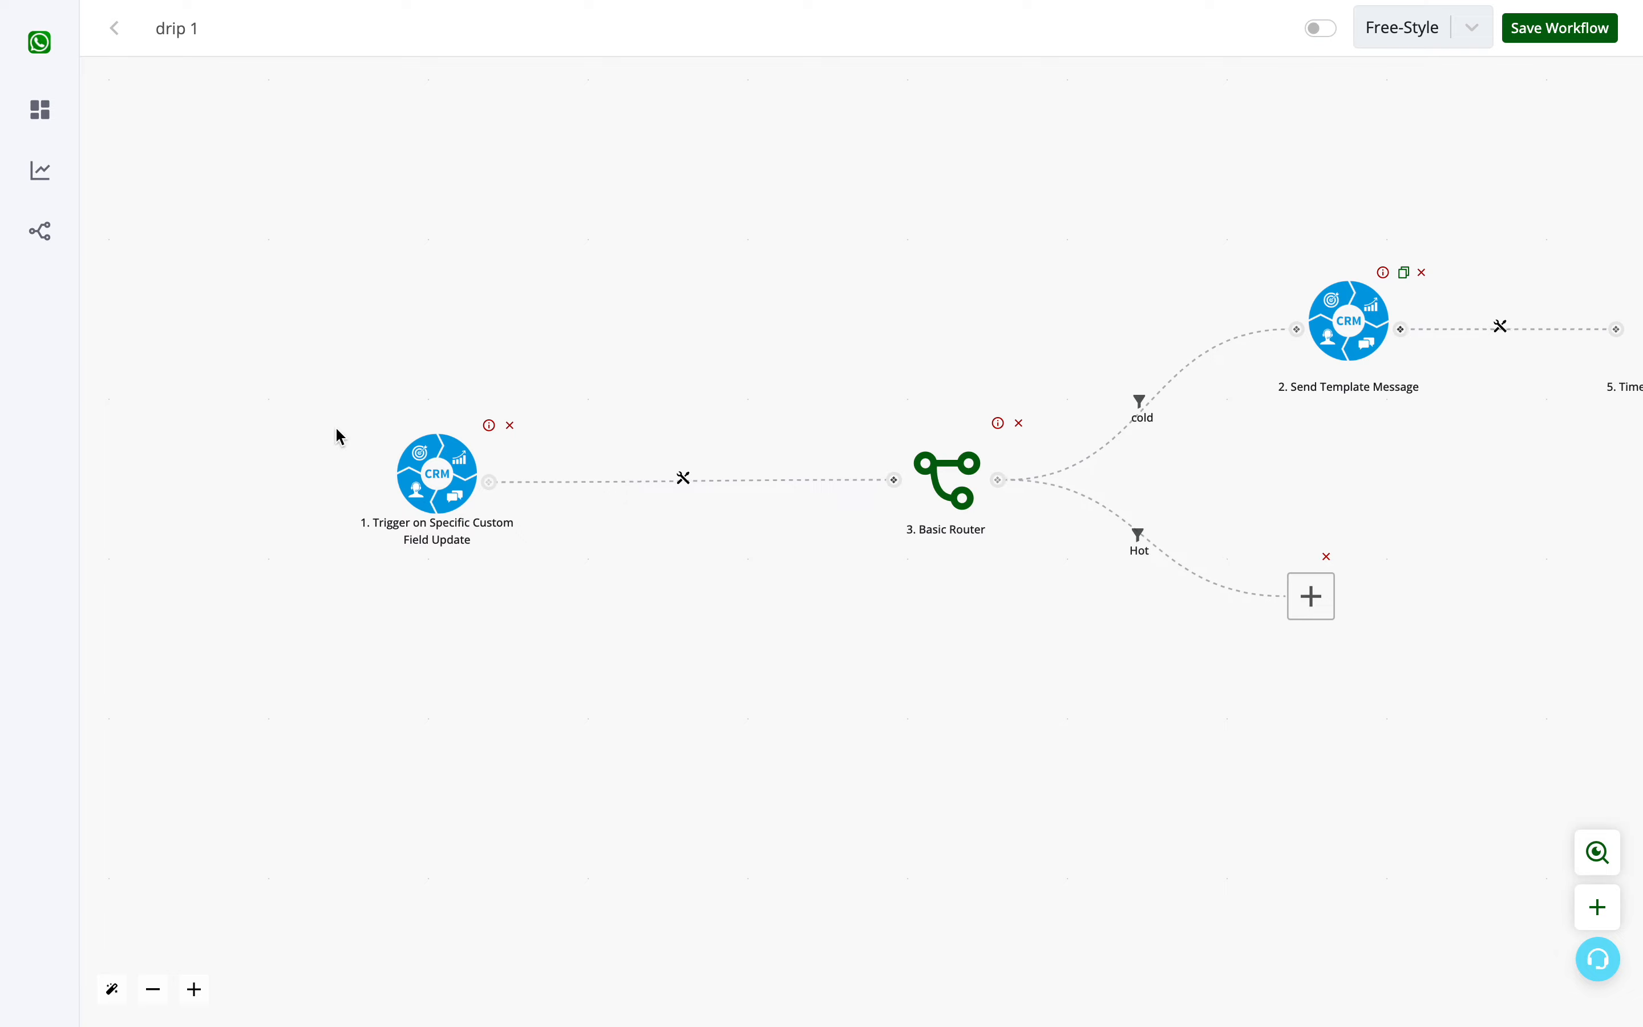
drag(839, 607, 363, 620)
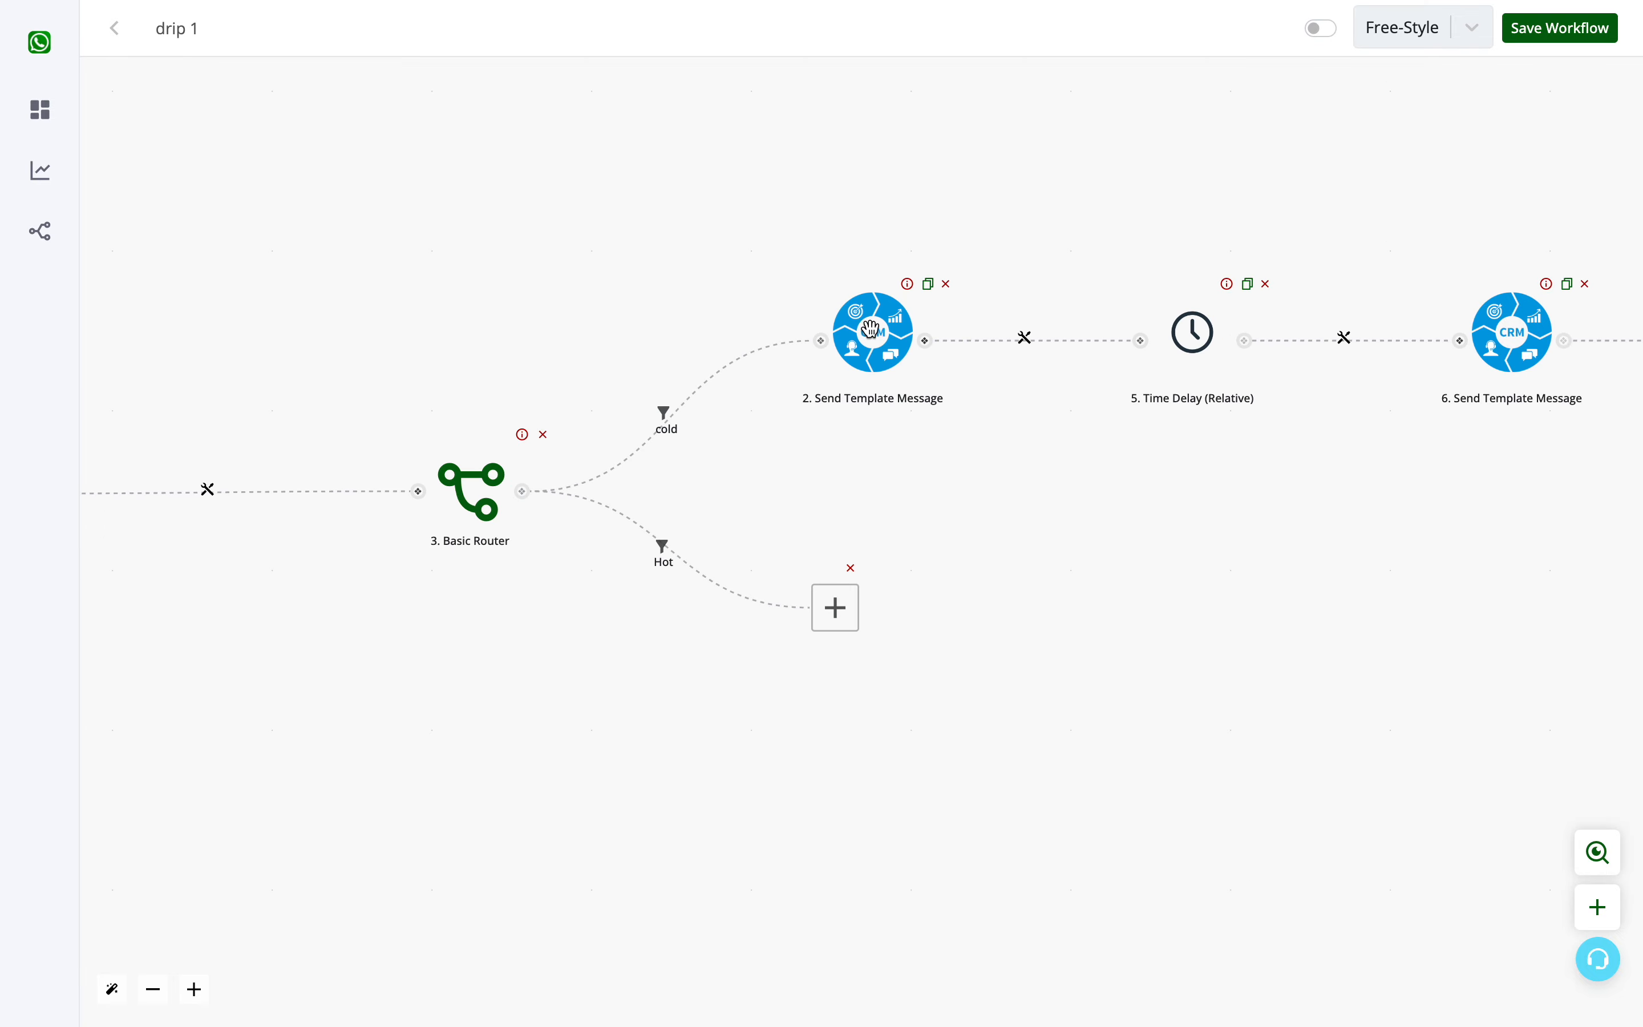
drag(1431, 392, 865, 485)
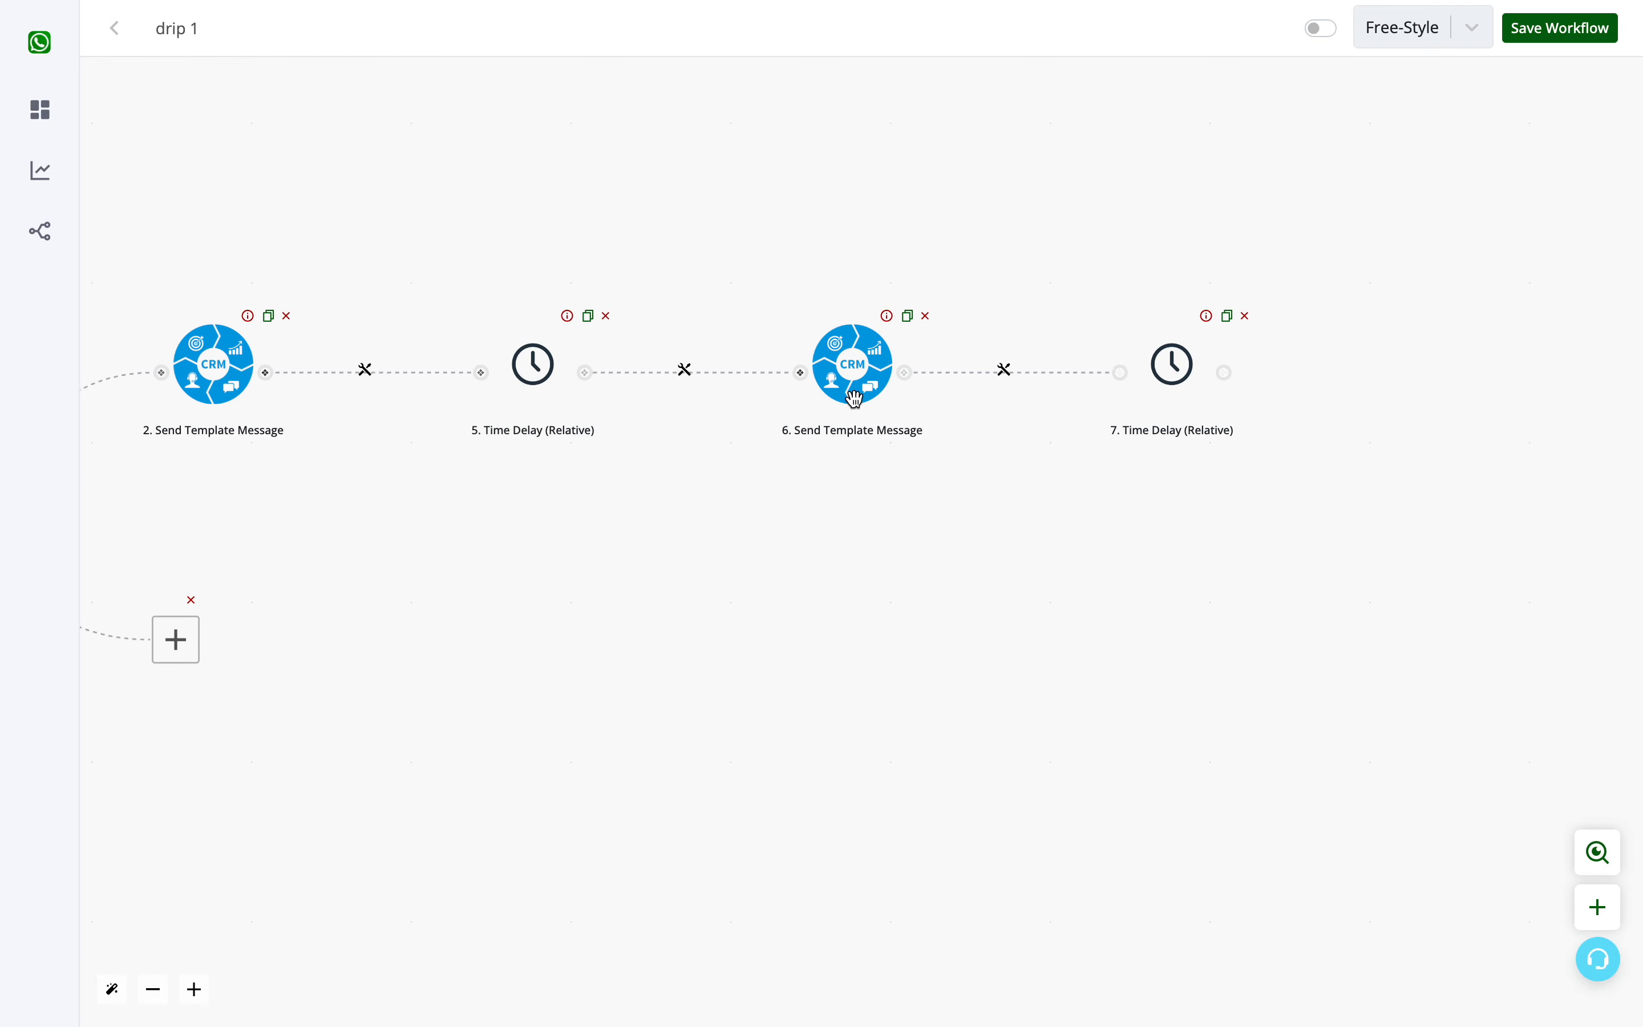
click(1137, 571)
drag(1137, 571, 796, 557)
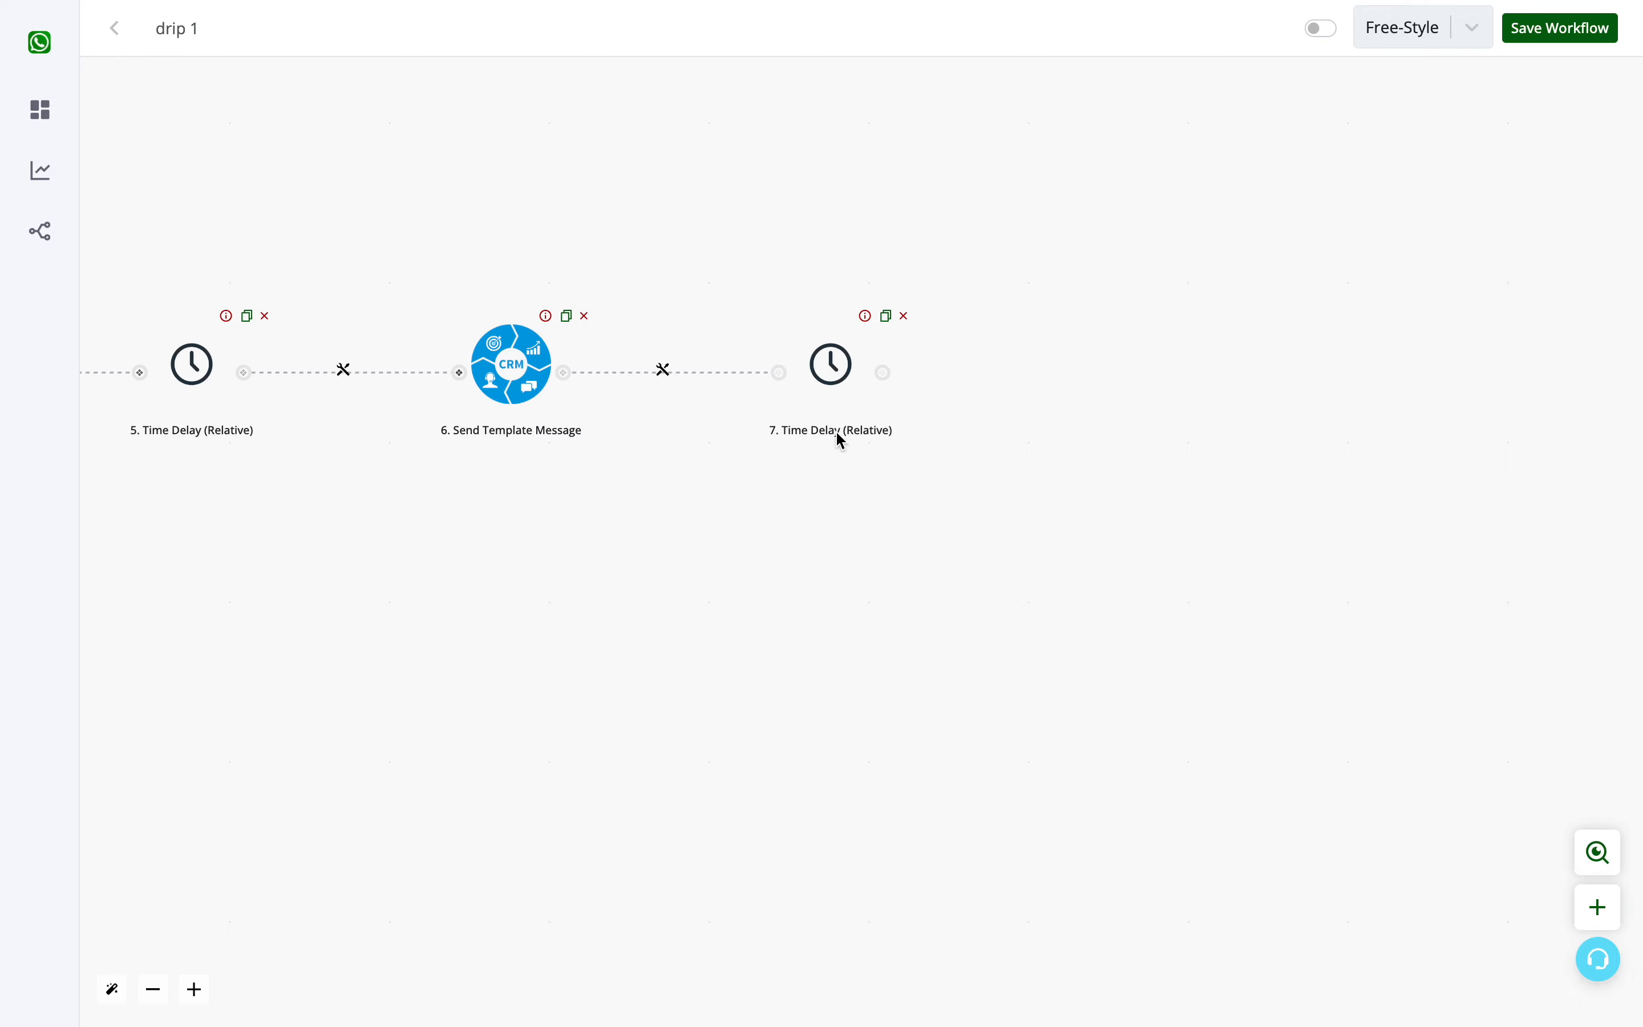
drag(890, 469, 1158, 421)
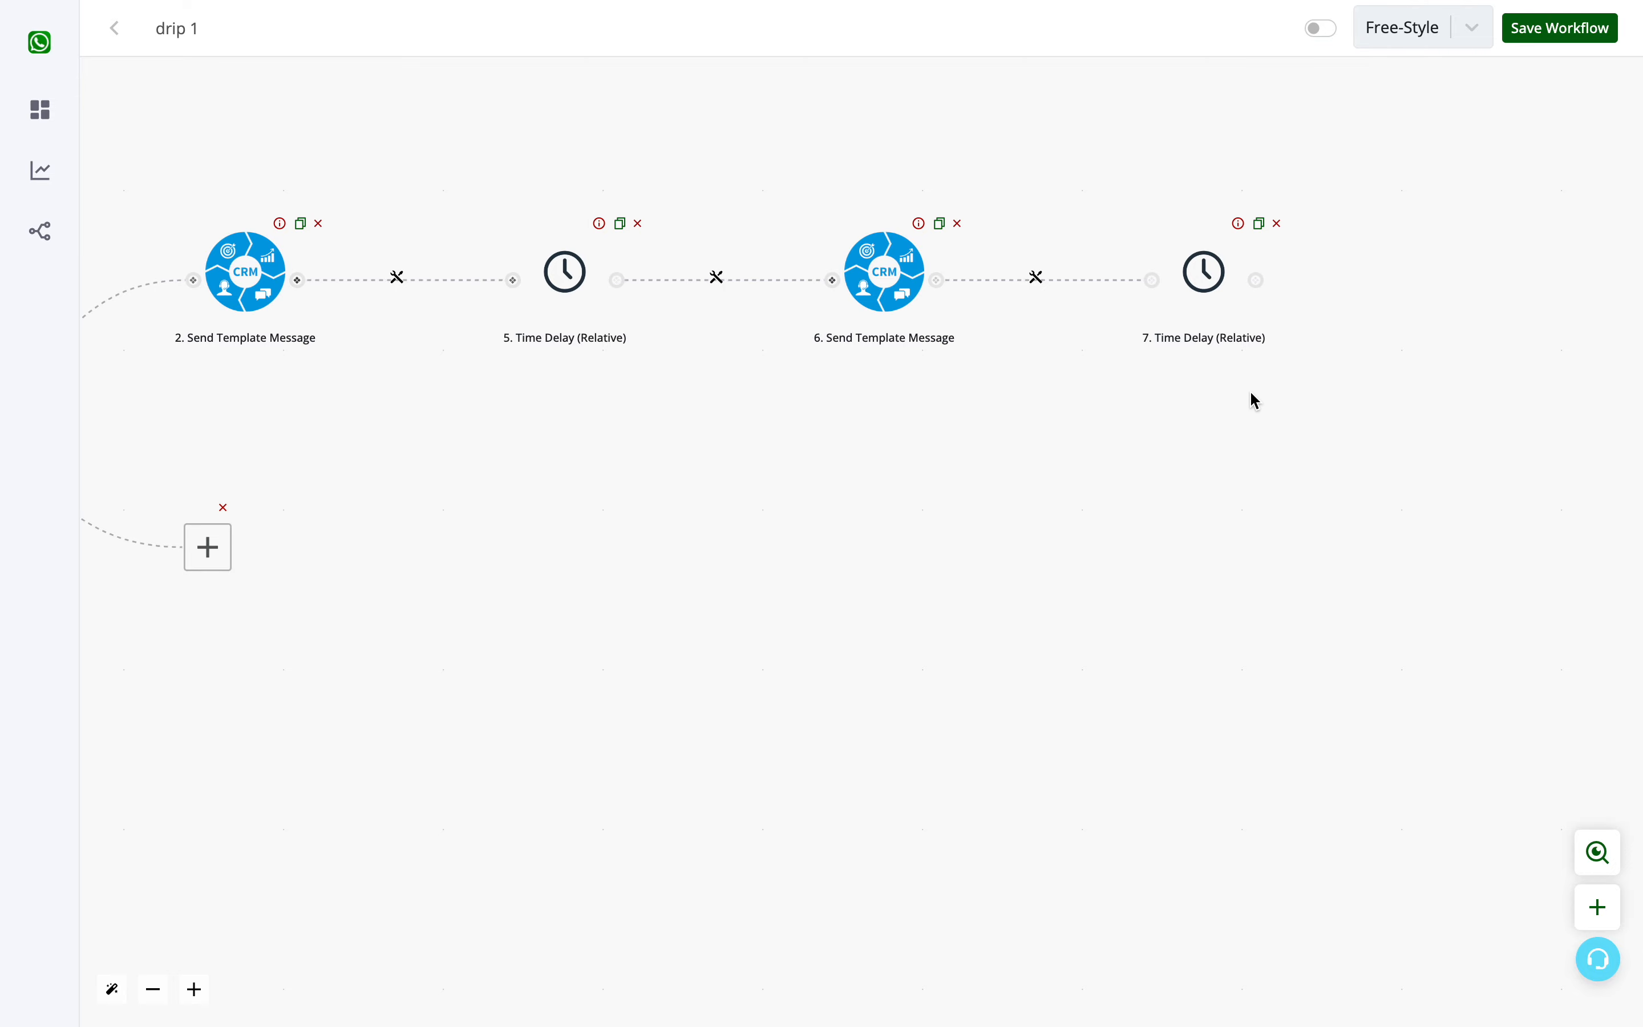
- Add an empty node after the second time delay, and assign the Hot branch's empty node the CRM app's Send Template Message action
click(1257, 280)
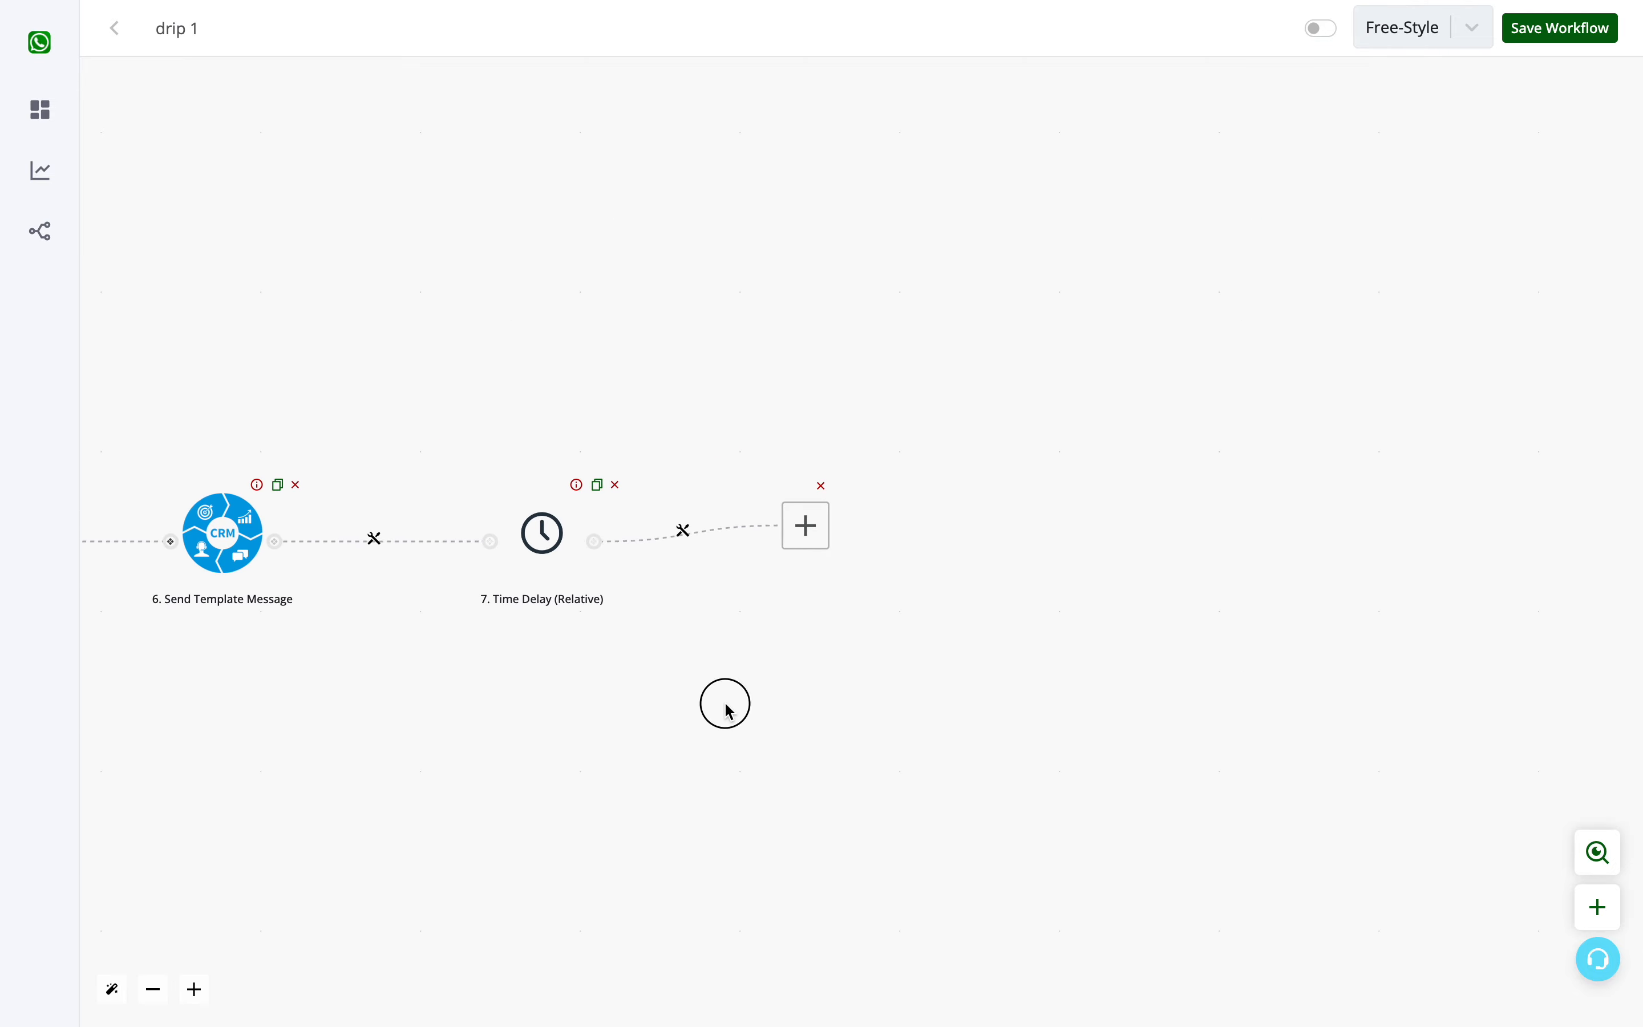
drag(722, 704, 1521, 411)
drag(393, 573, 529, 563)
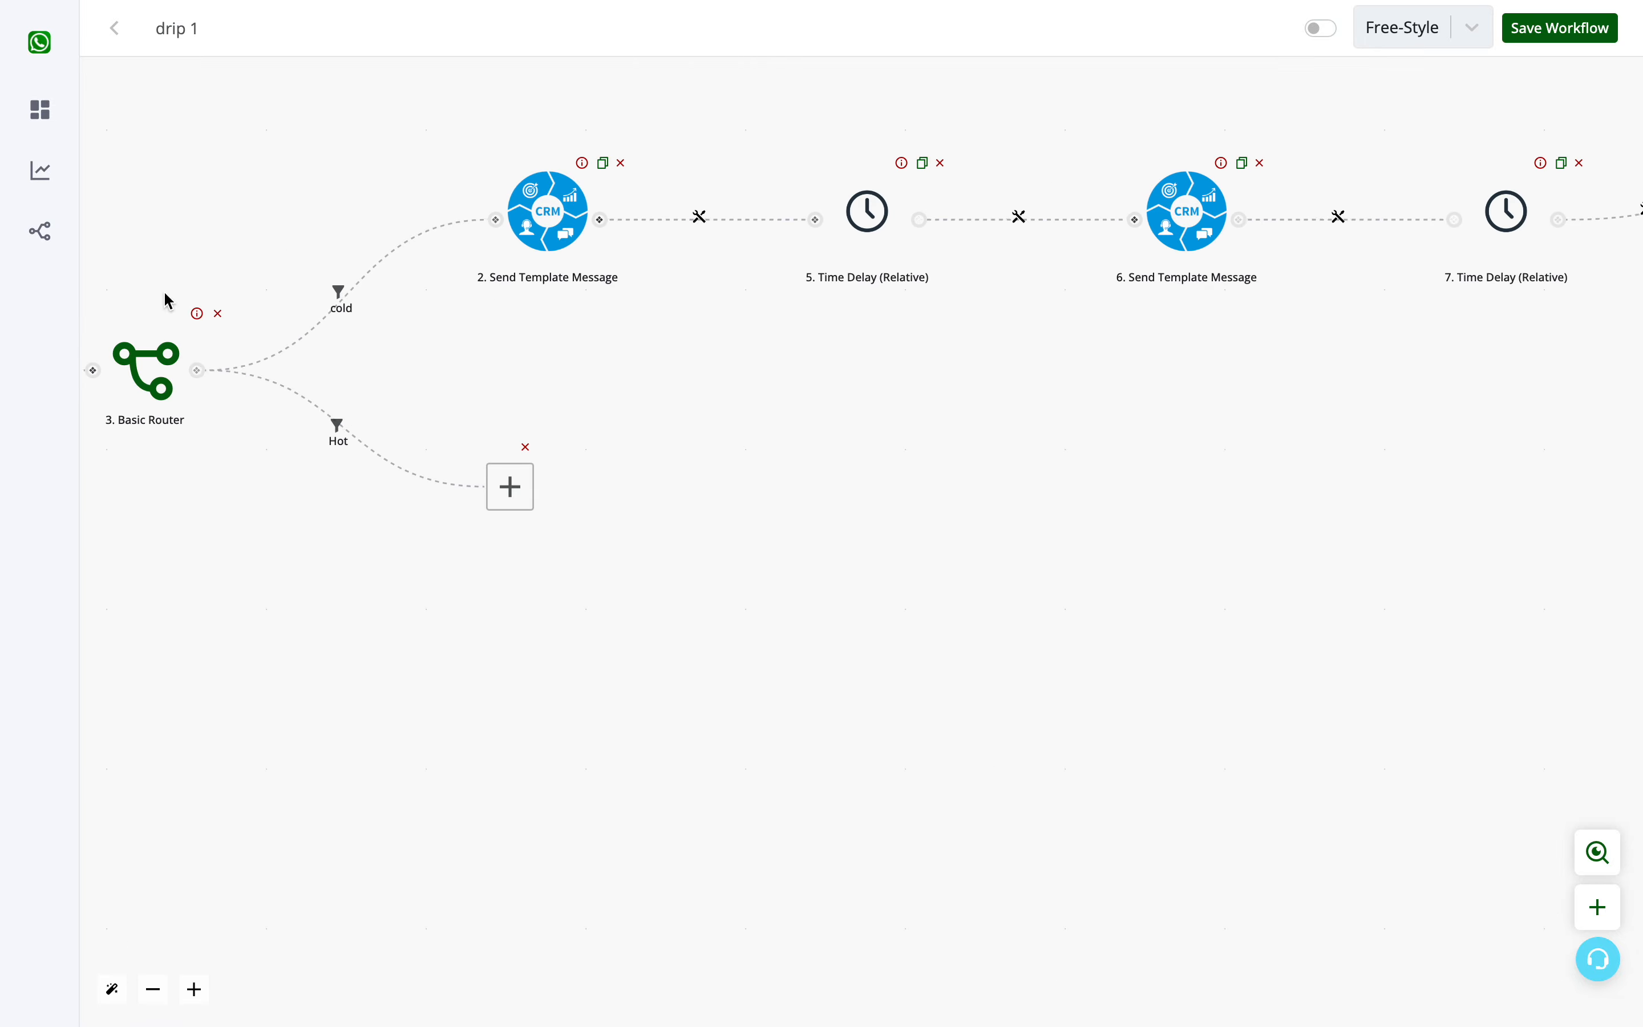
click(504, 508)
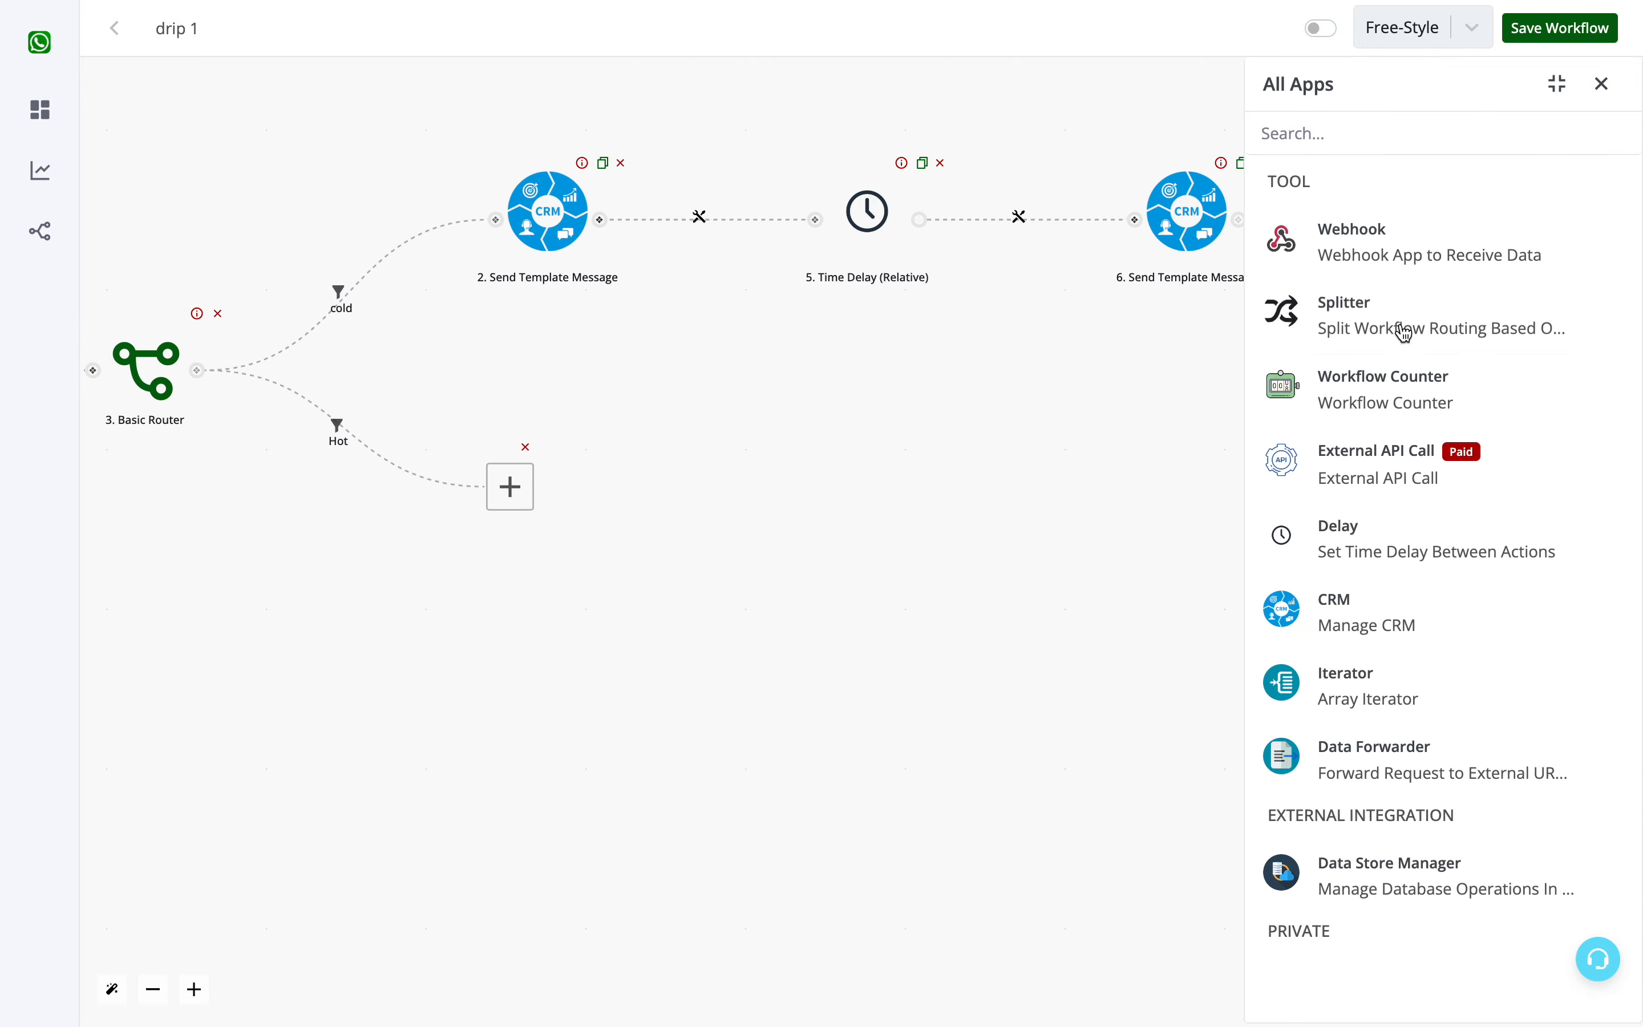
click(1329, 601)
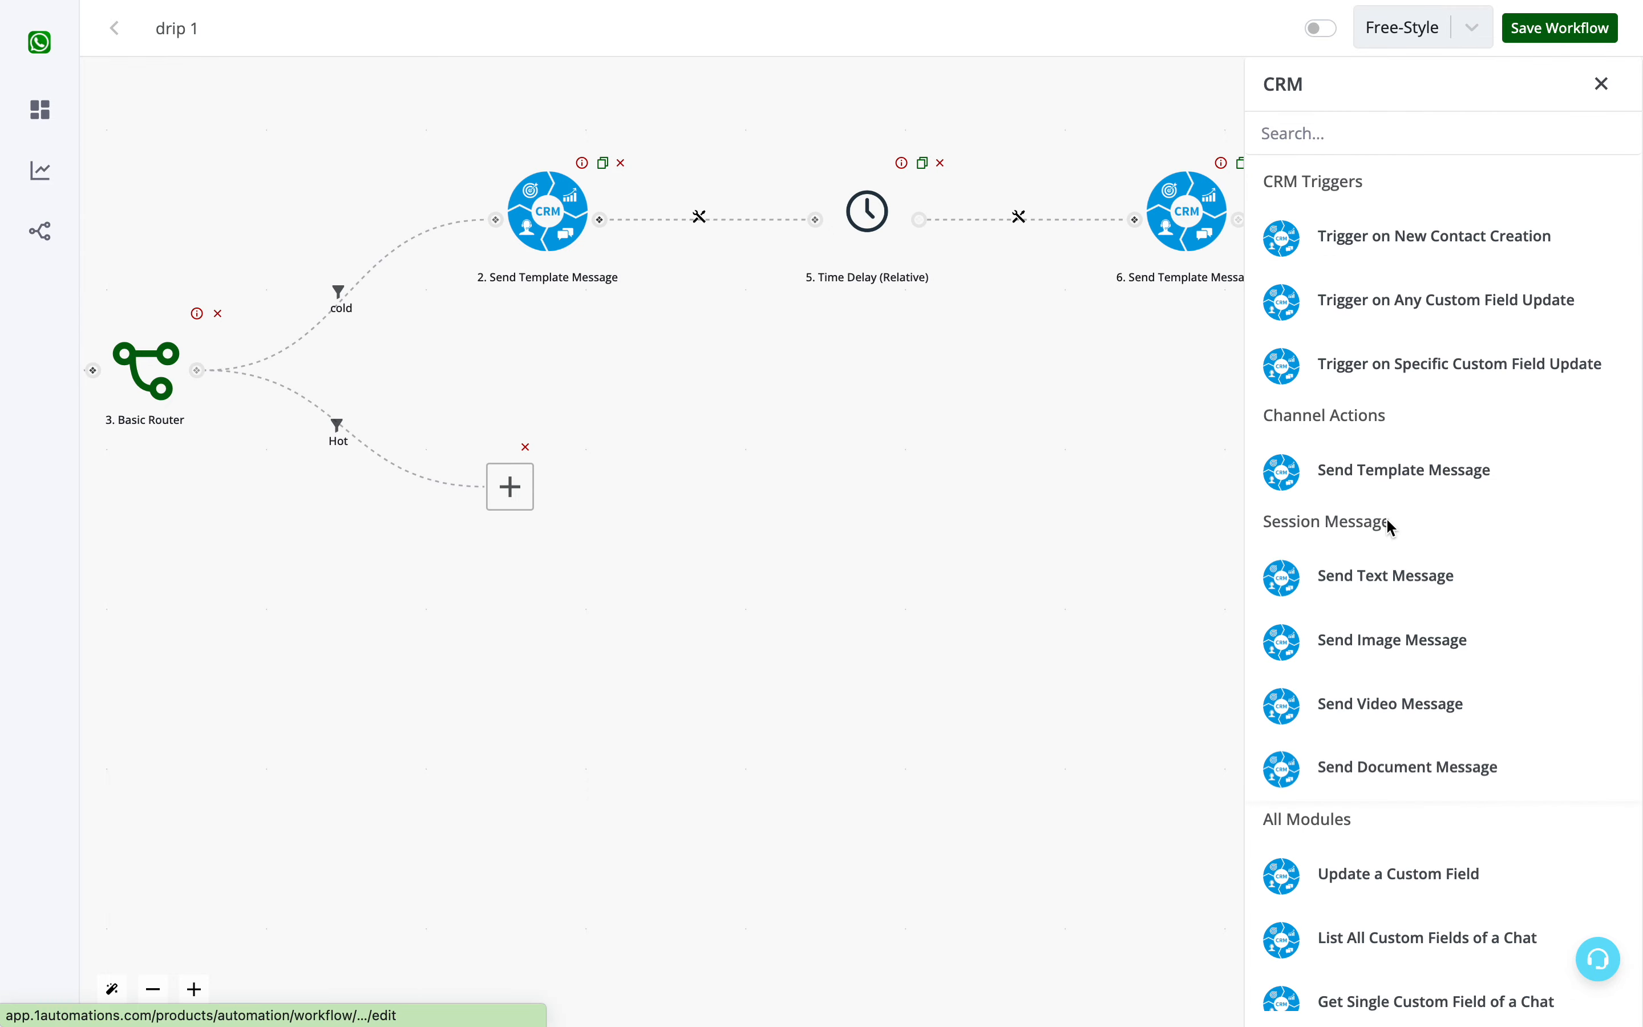
click(1388, 484)
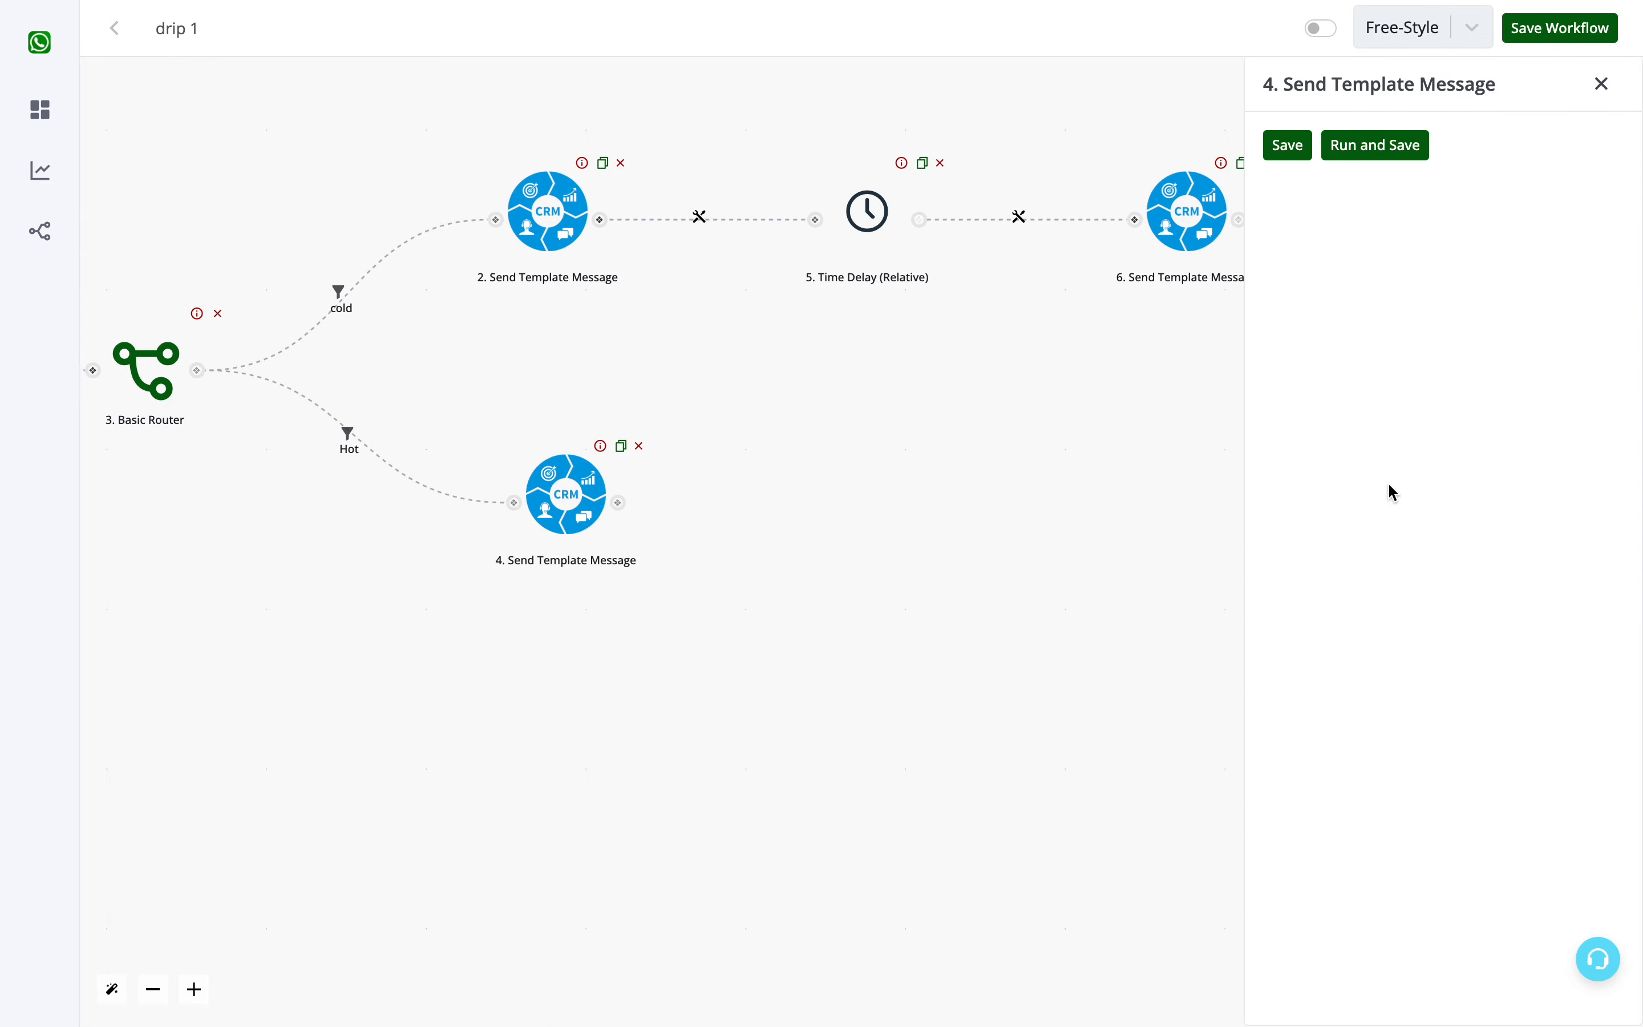
- Set the Hot branch's template message to use Channel #1 and the template test_alert_1 en
click(1611, 175)
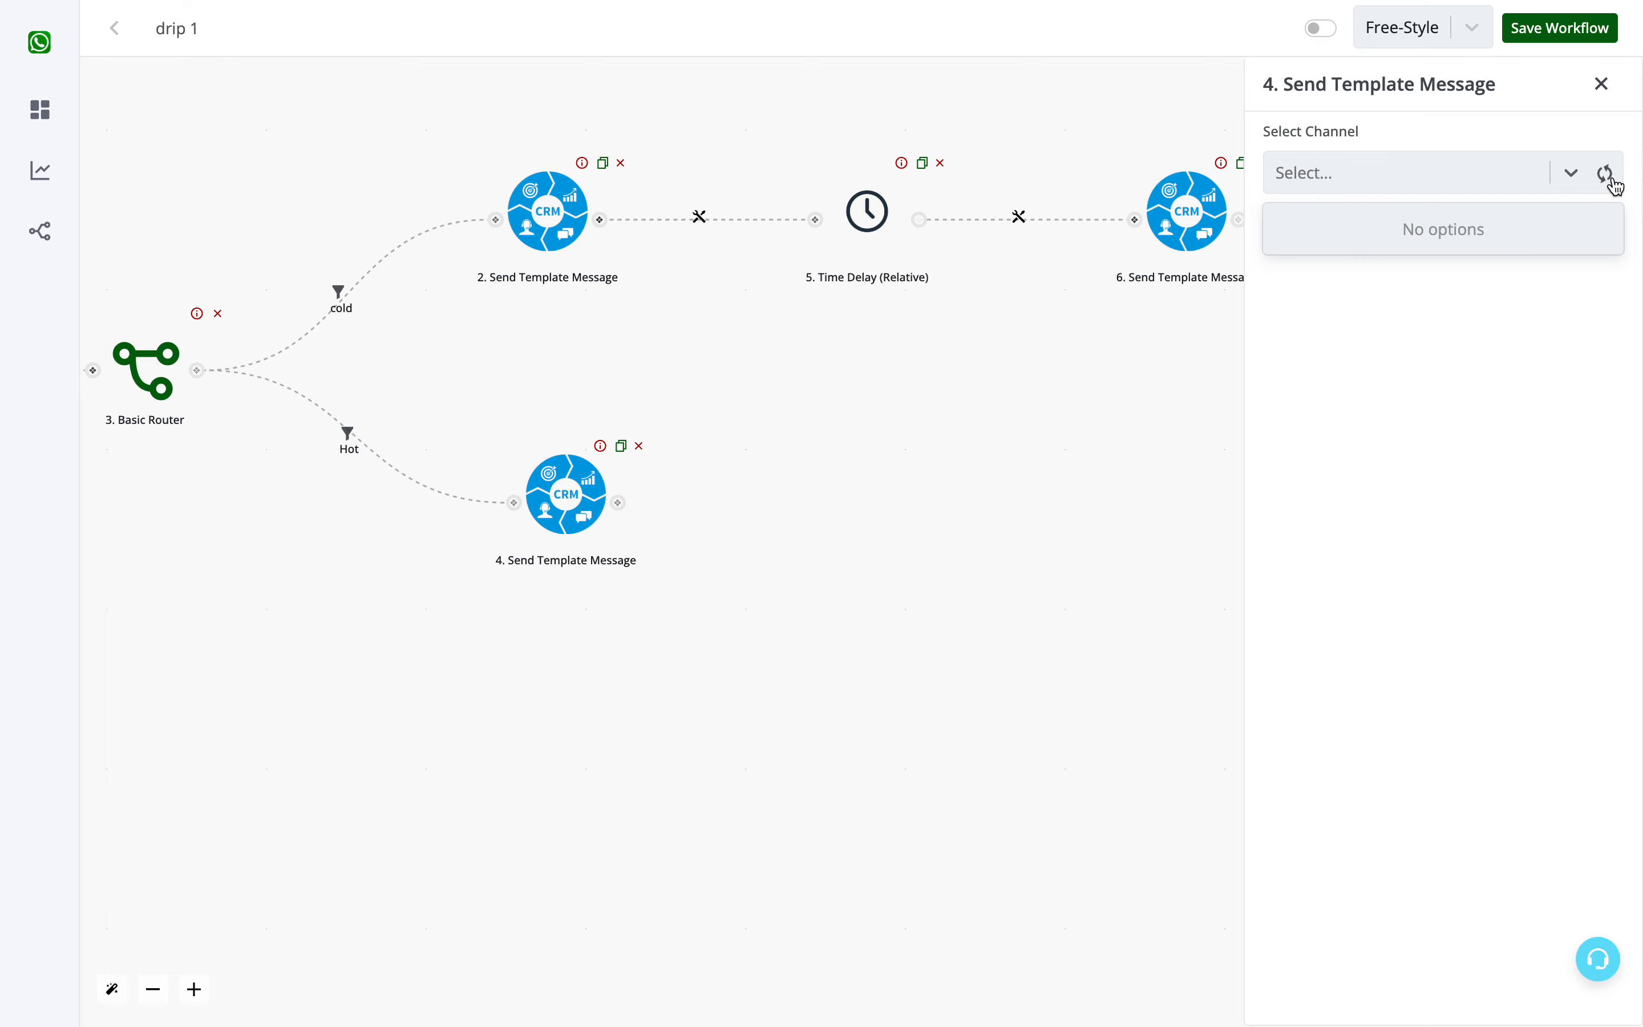
click(1613, 178)
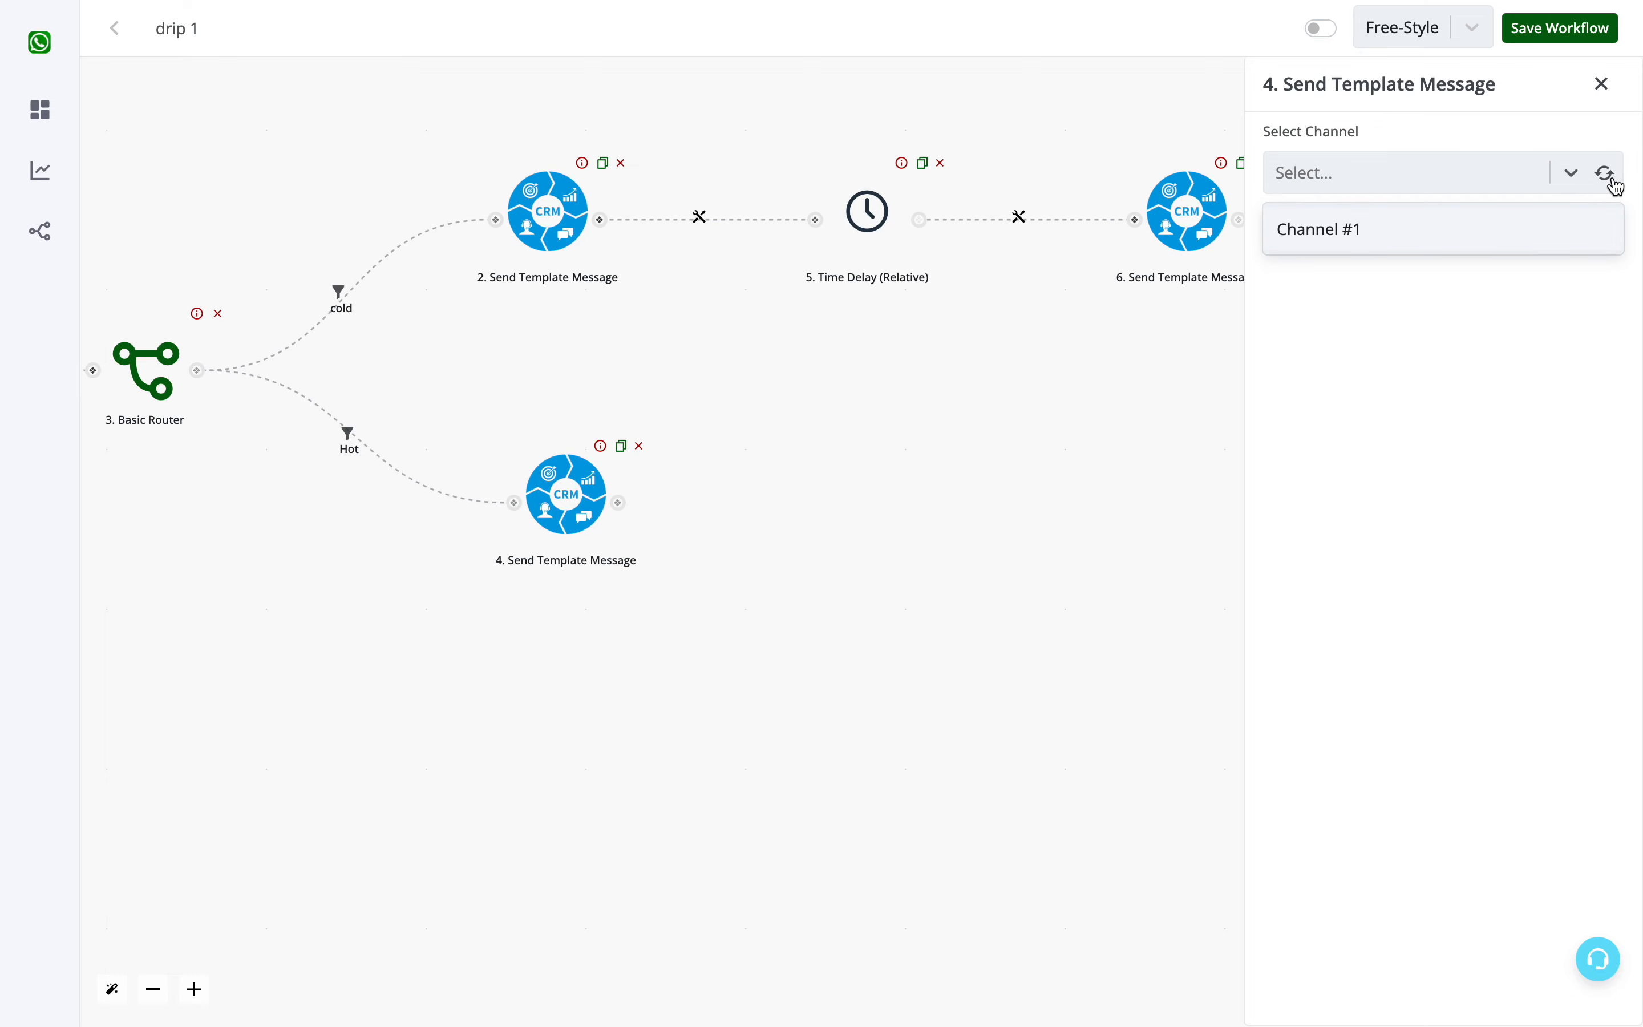
click(1524, 238)
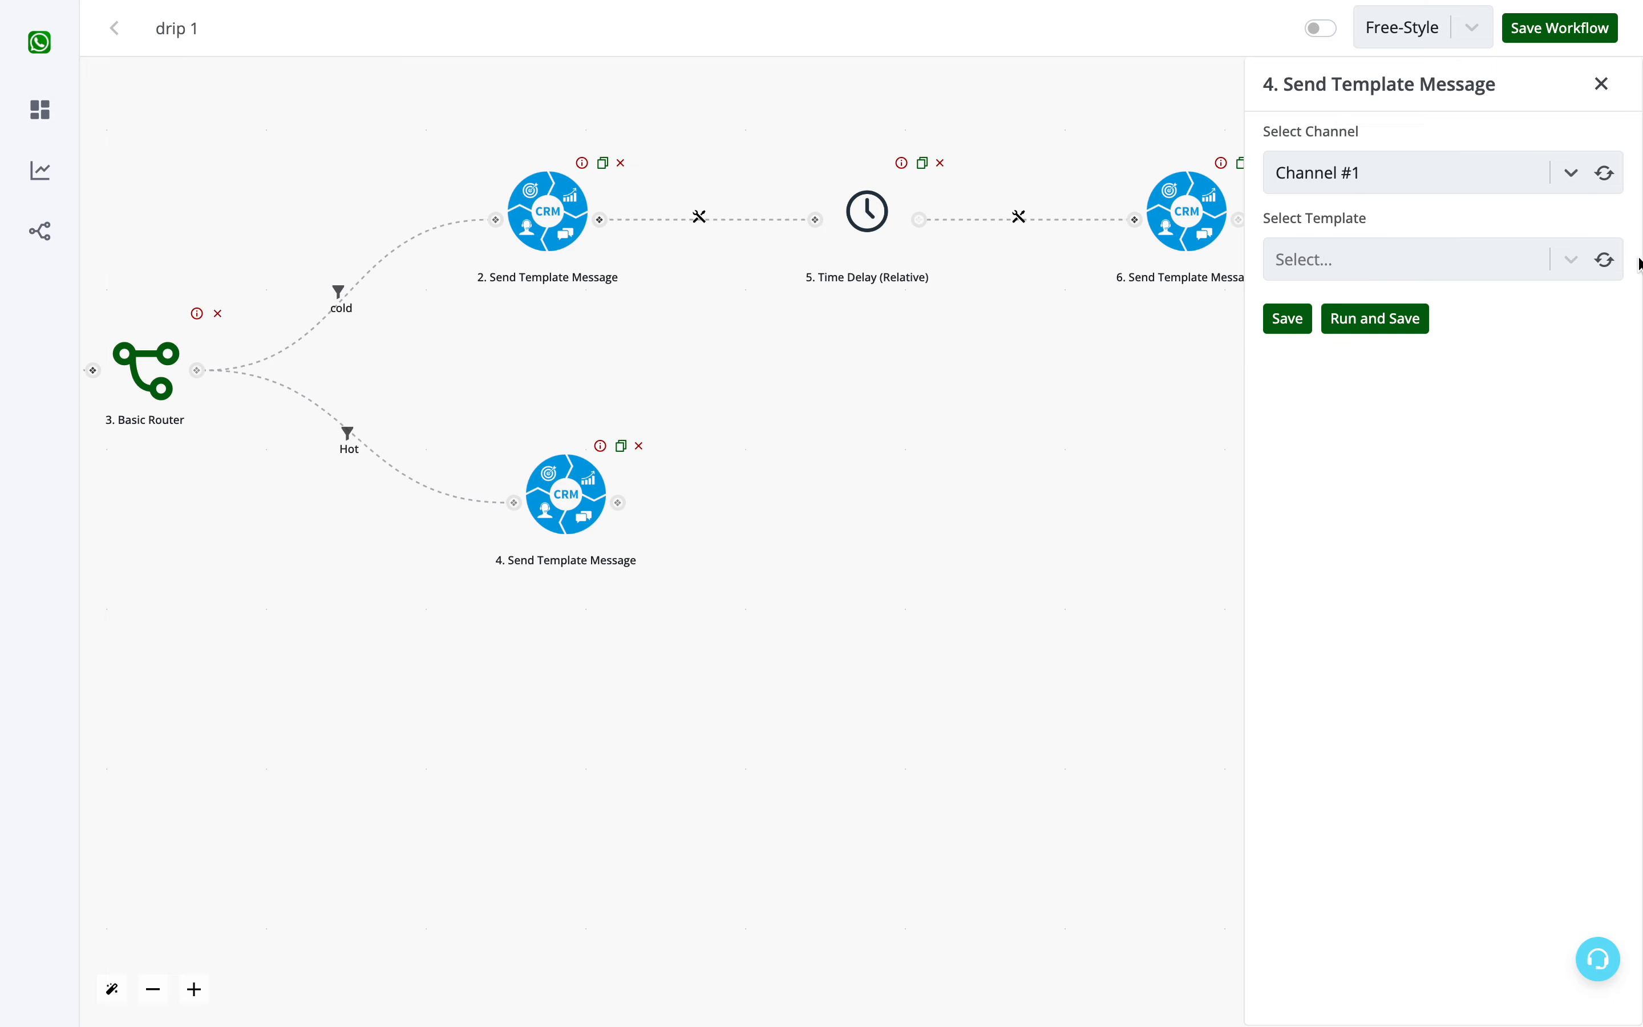
click(1604, 261)
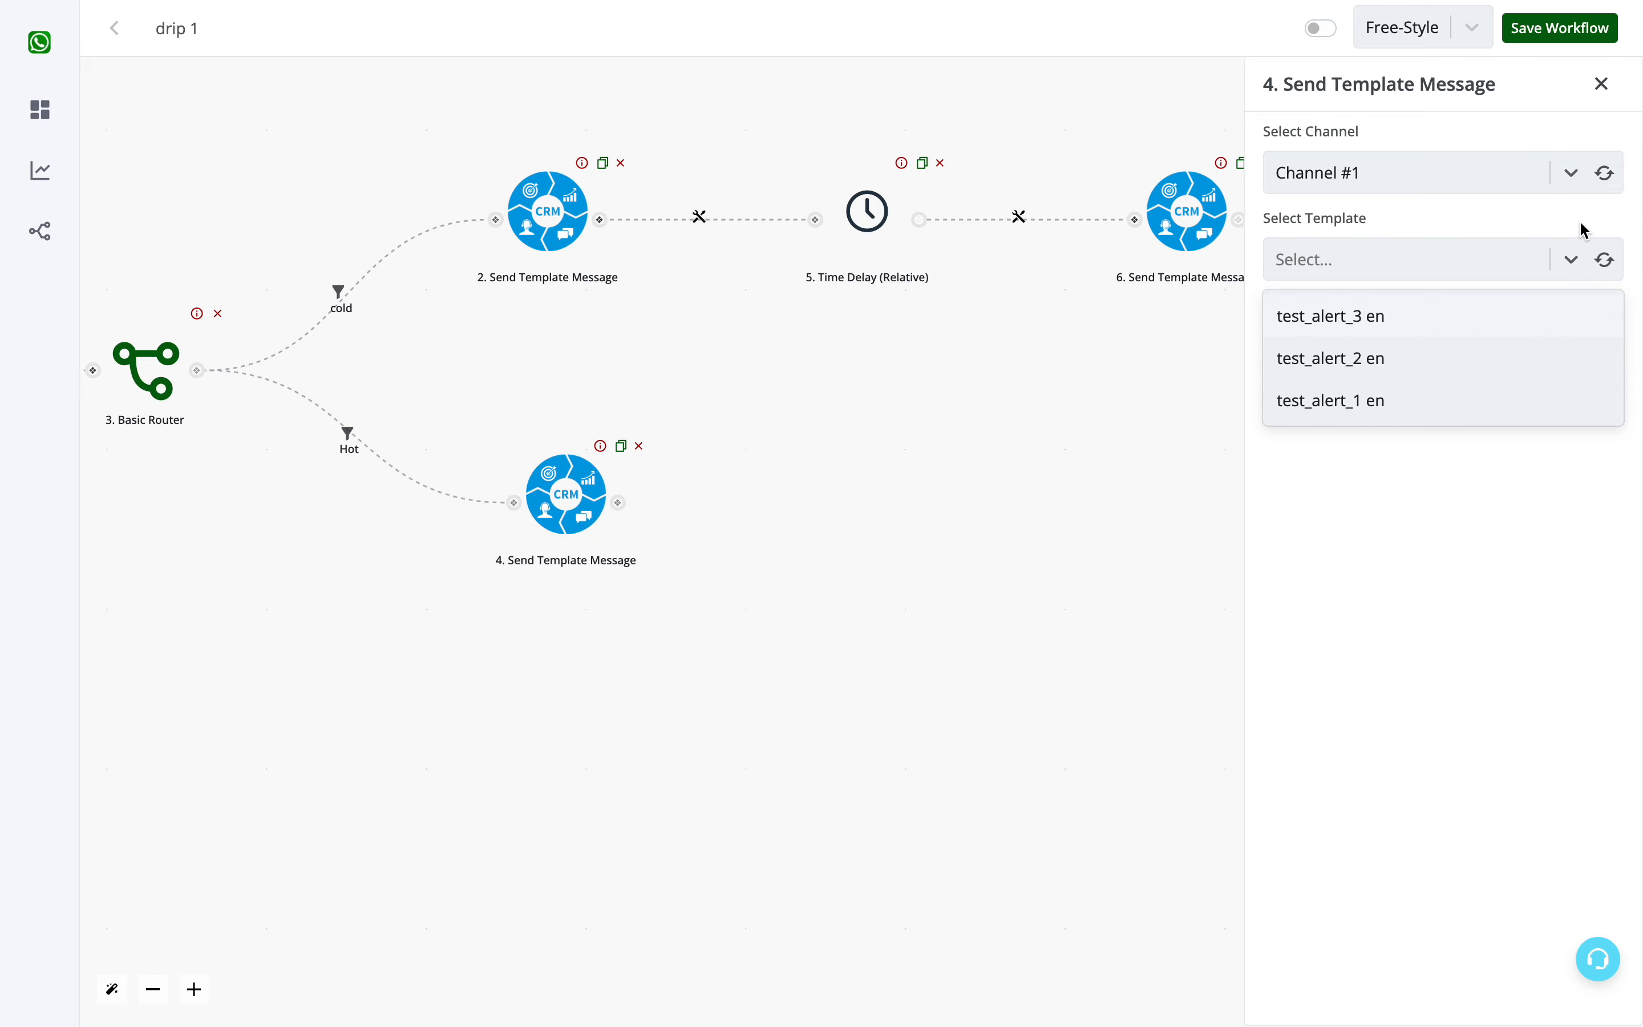
click(1452, 407)
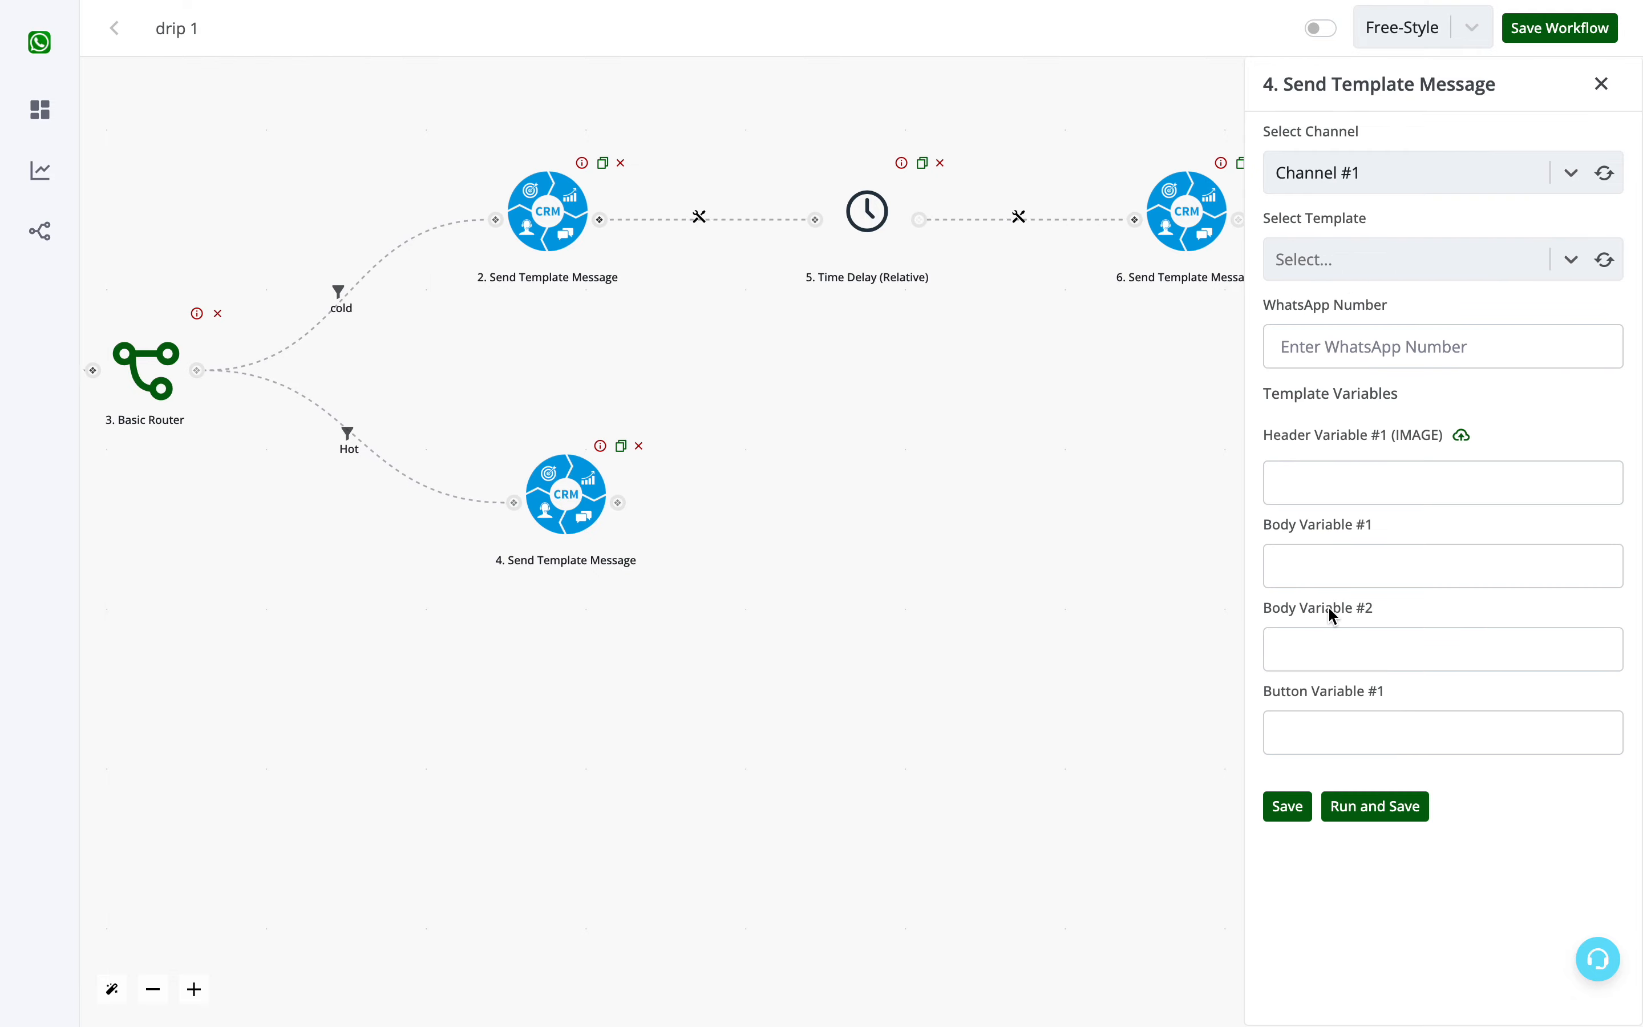
click(1329, 738)
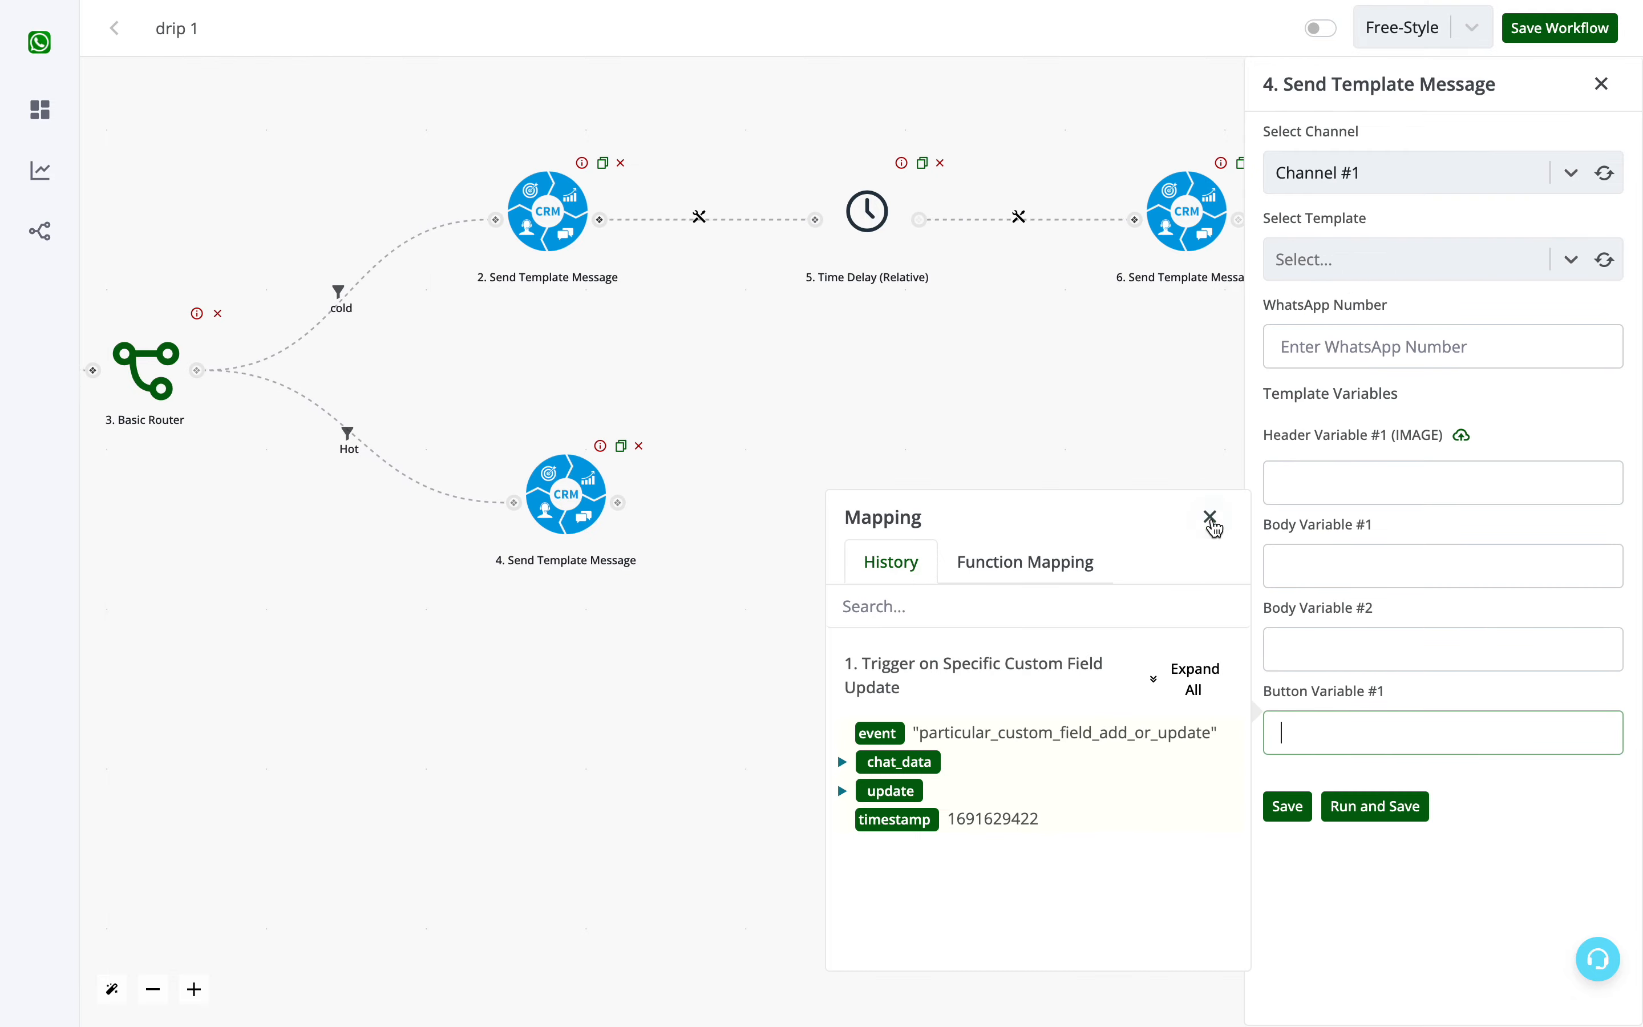
click(1341, 693)
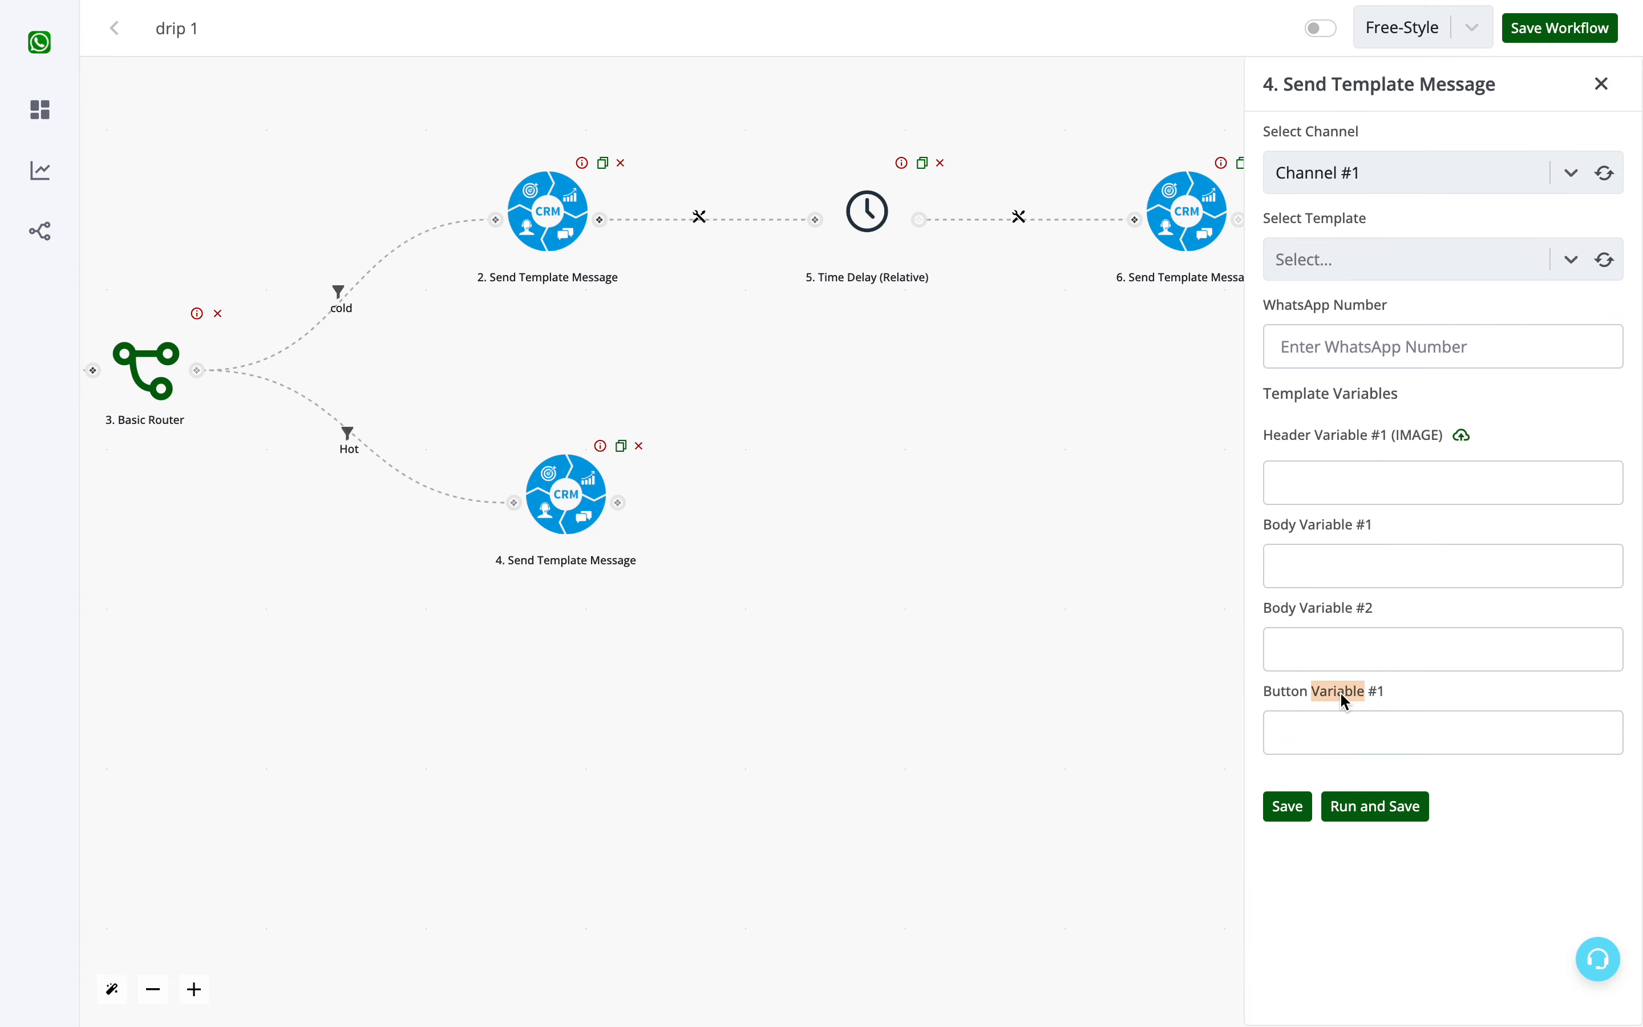
click(1342, 741)
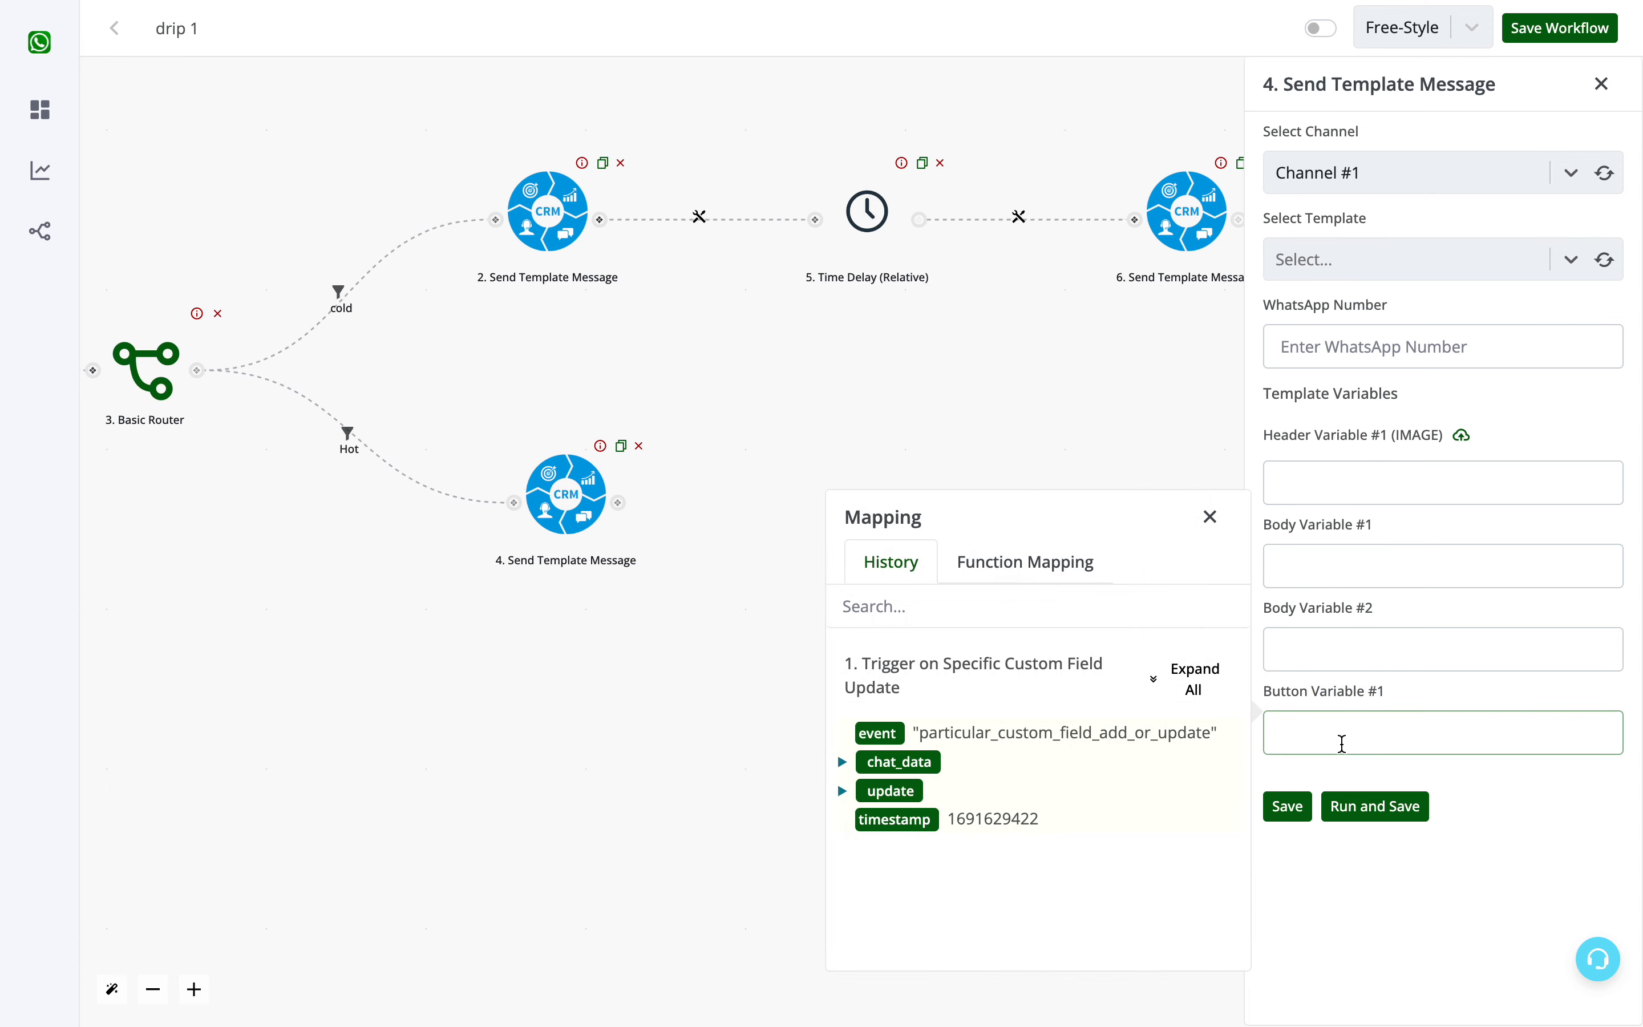
click(1219, 521)
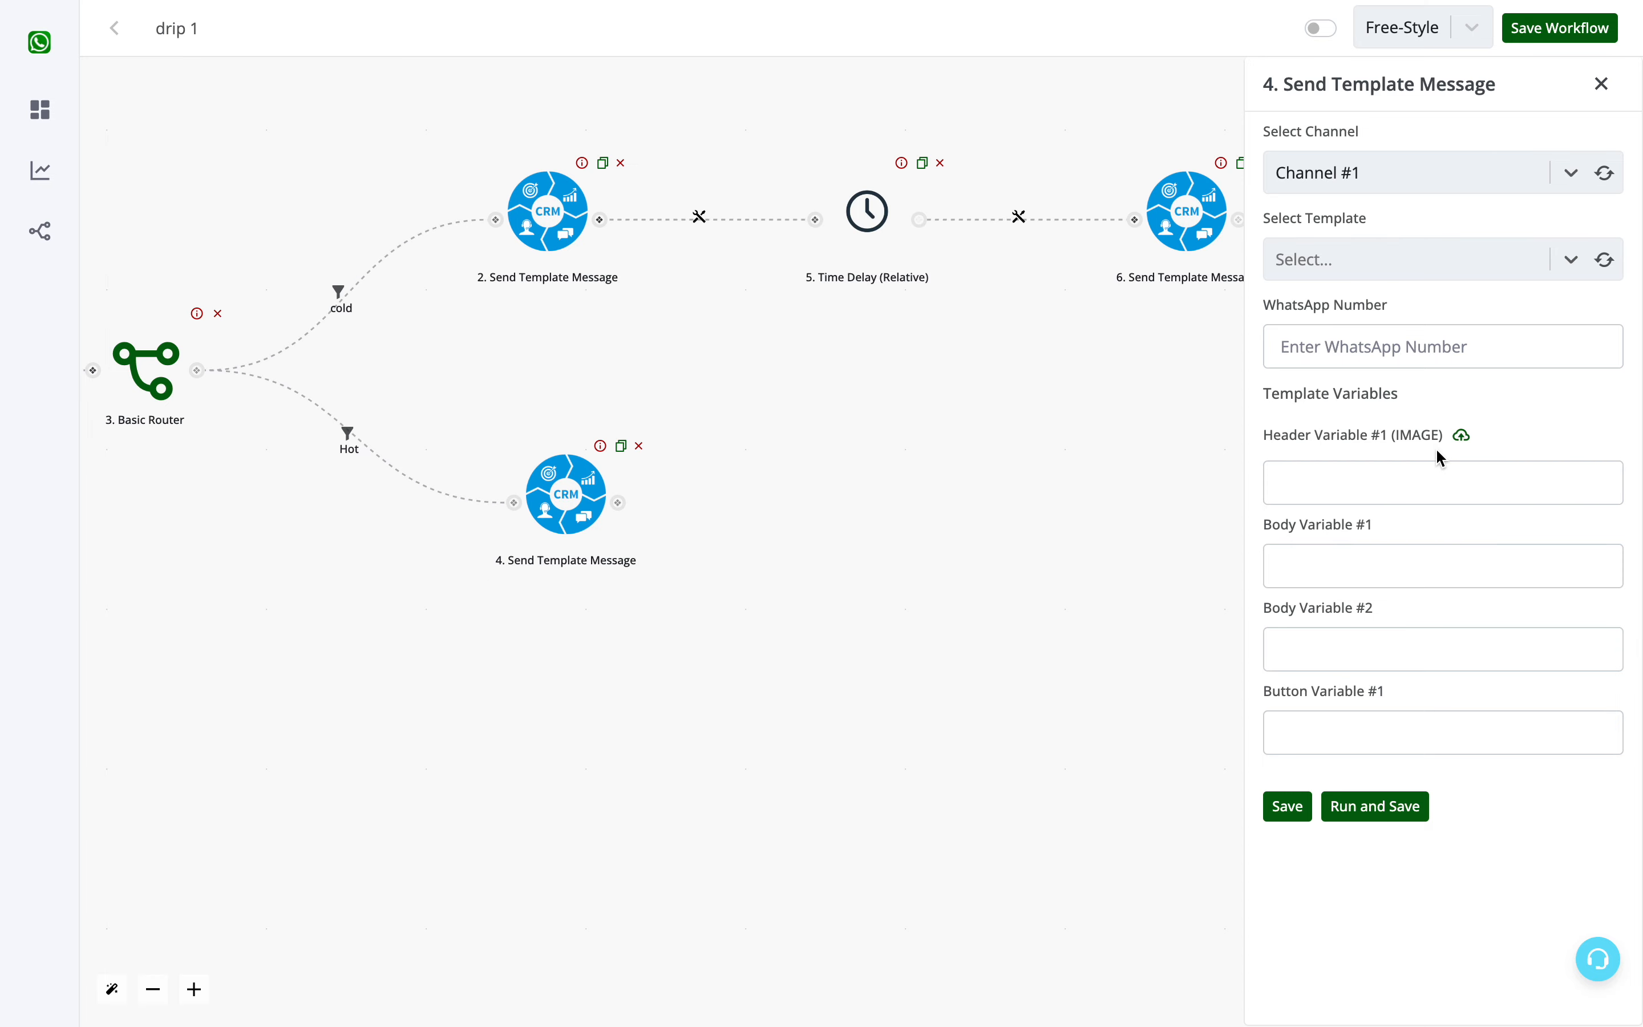
- Map the Hot message's WhatsApp Number to the trigger's chat_data waba value
click(1354, 342)
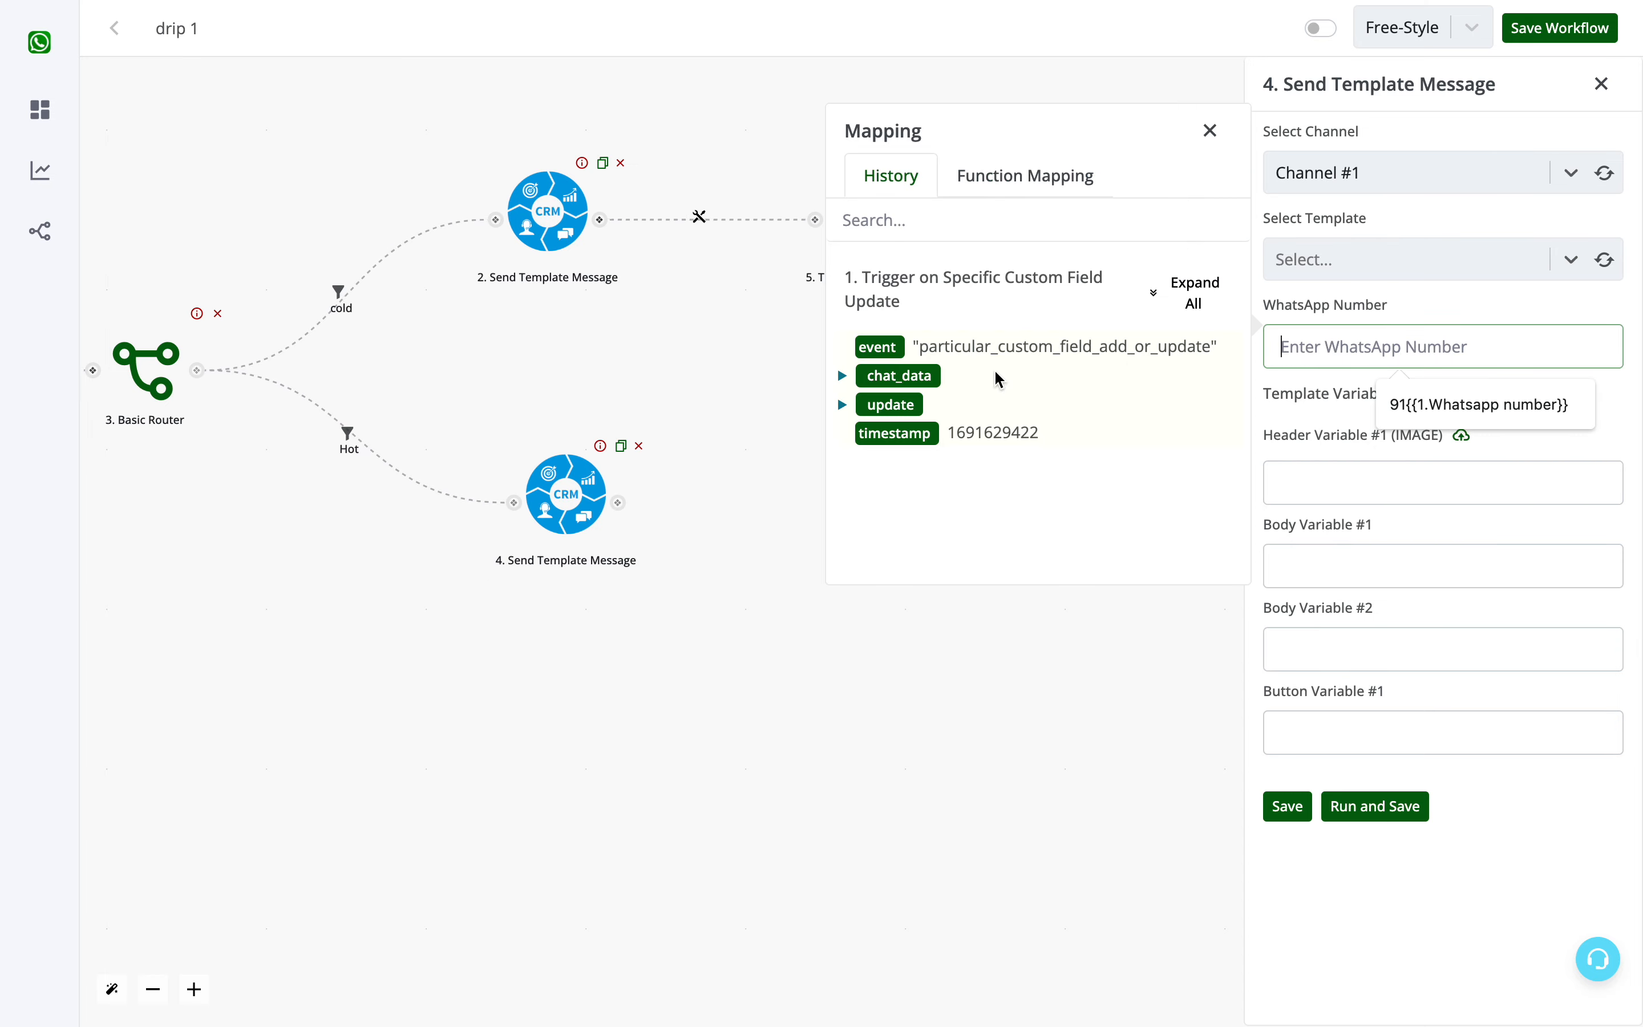
click(1192, 304)
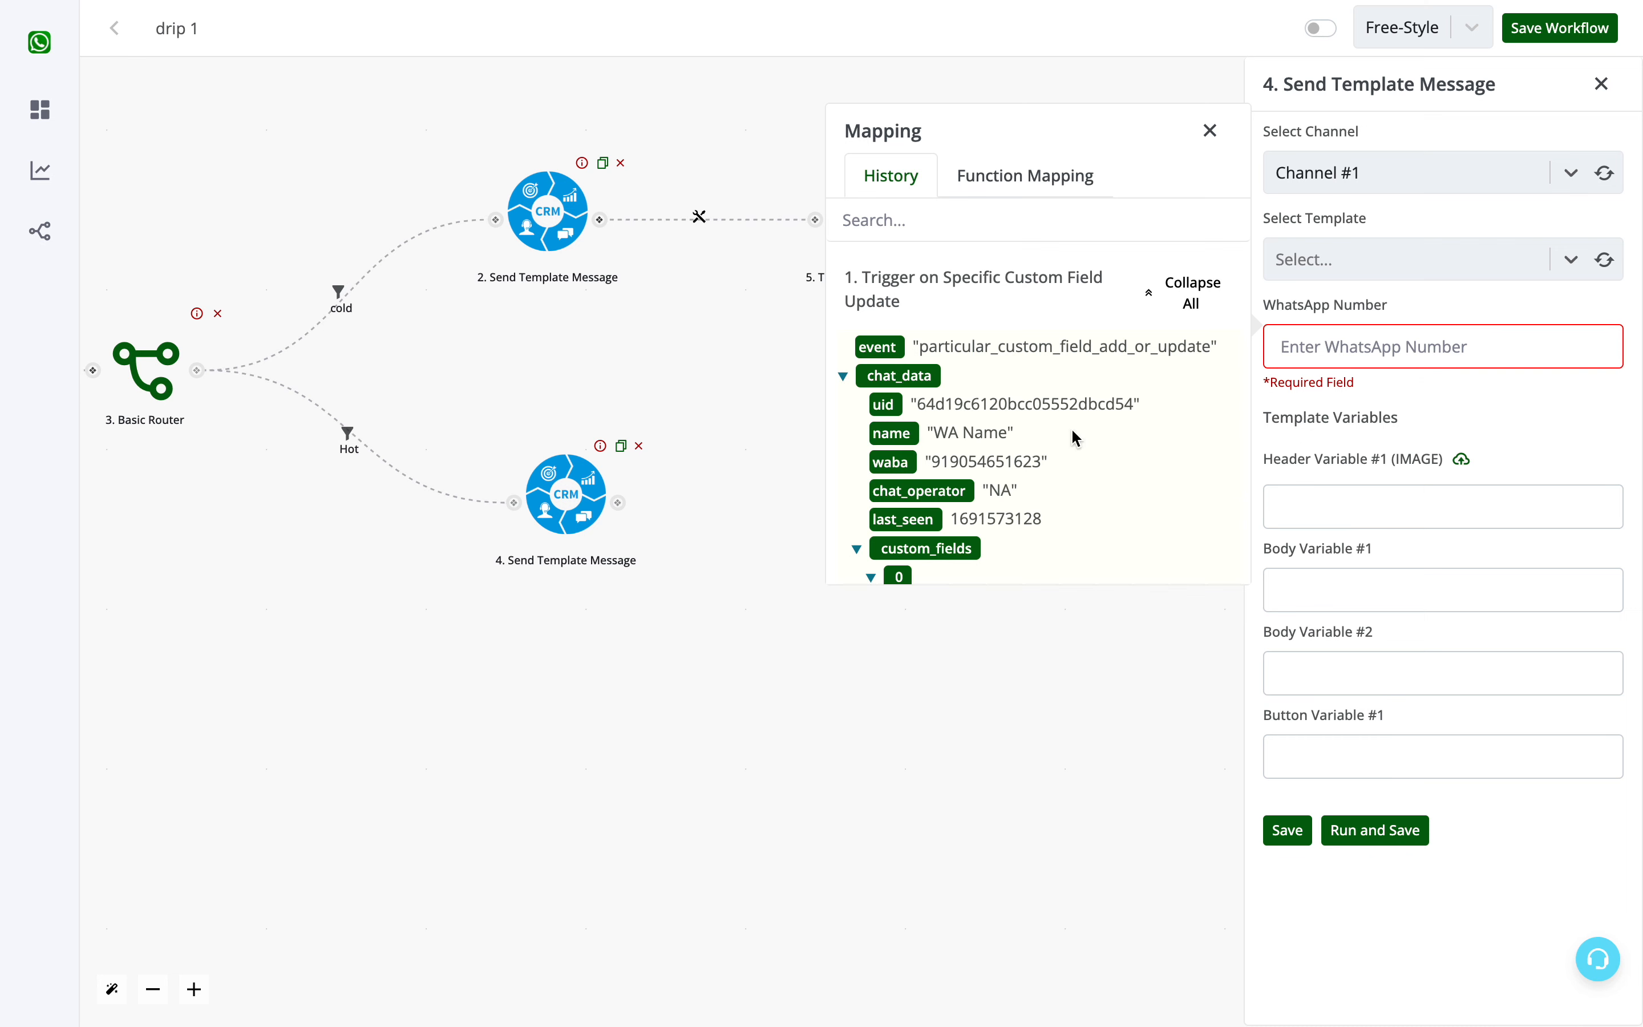
click(890, 462)
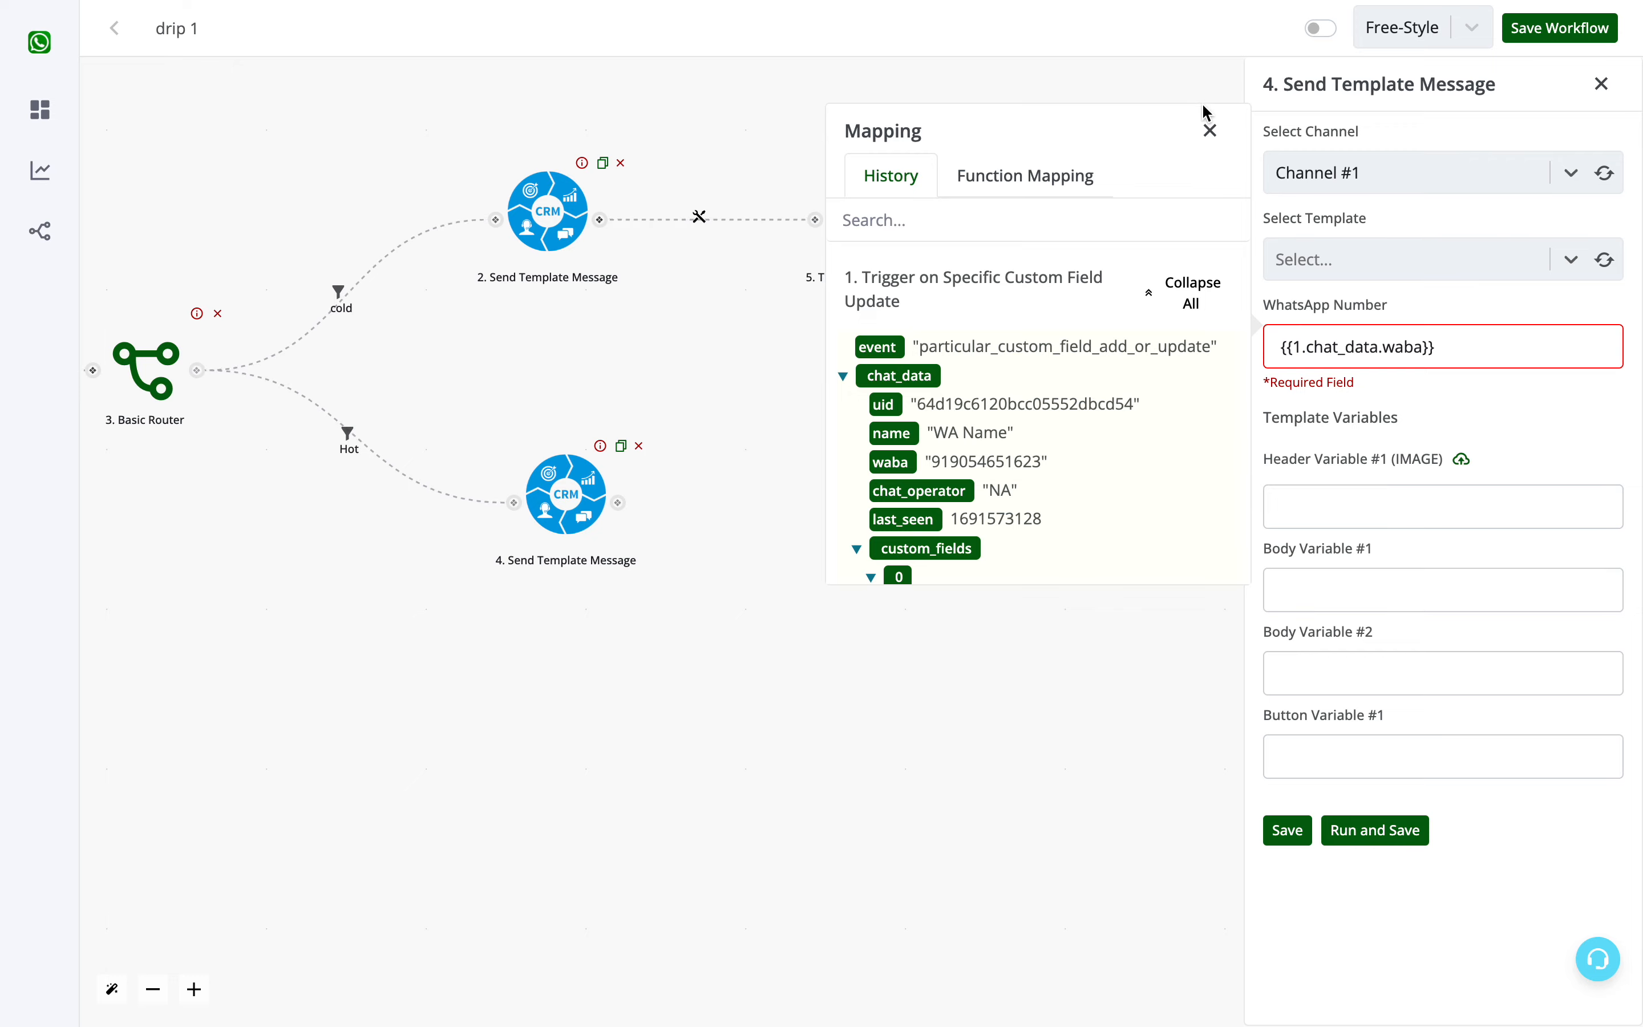
click(1211, 130)
- Upload Vaada Banner (2).jpg from Downloads as the image for Header Variable #1
click(1448, 505)
click(1461, 460)
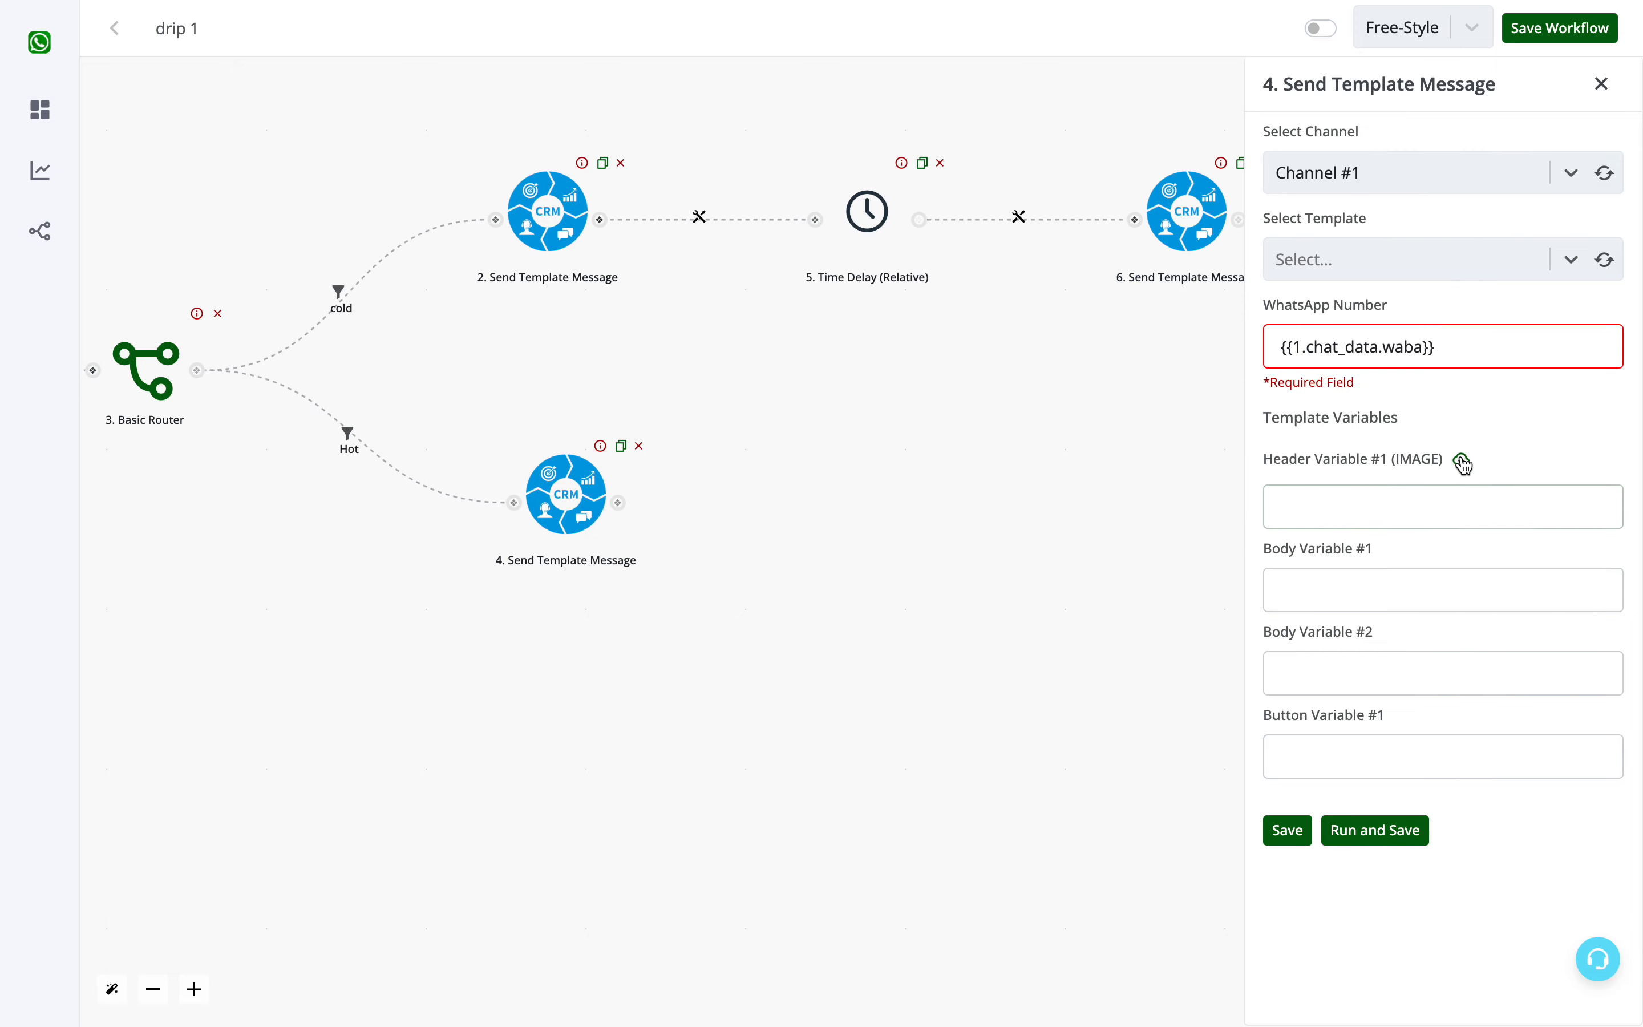
click(1017, 453)
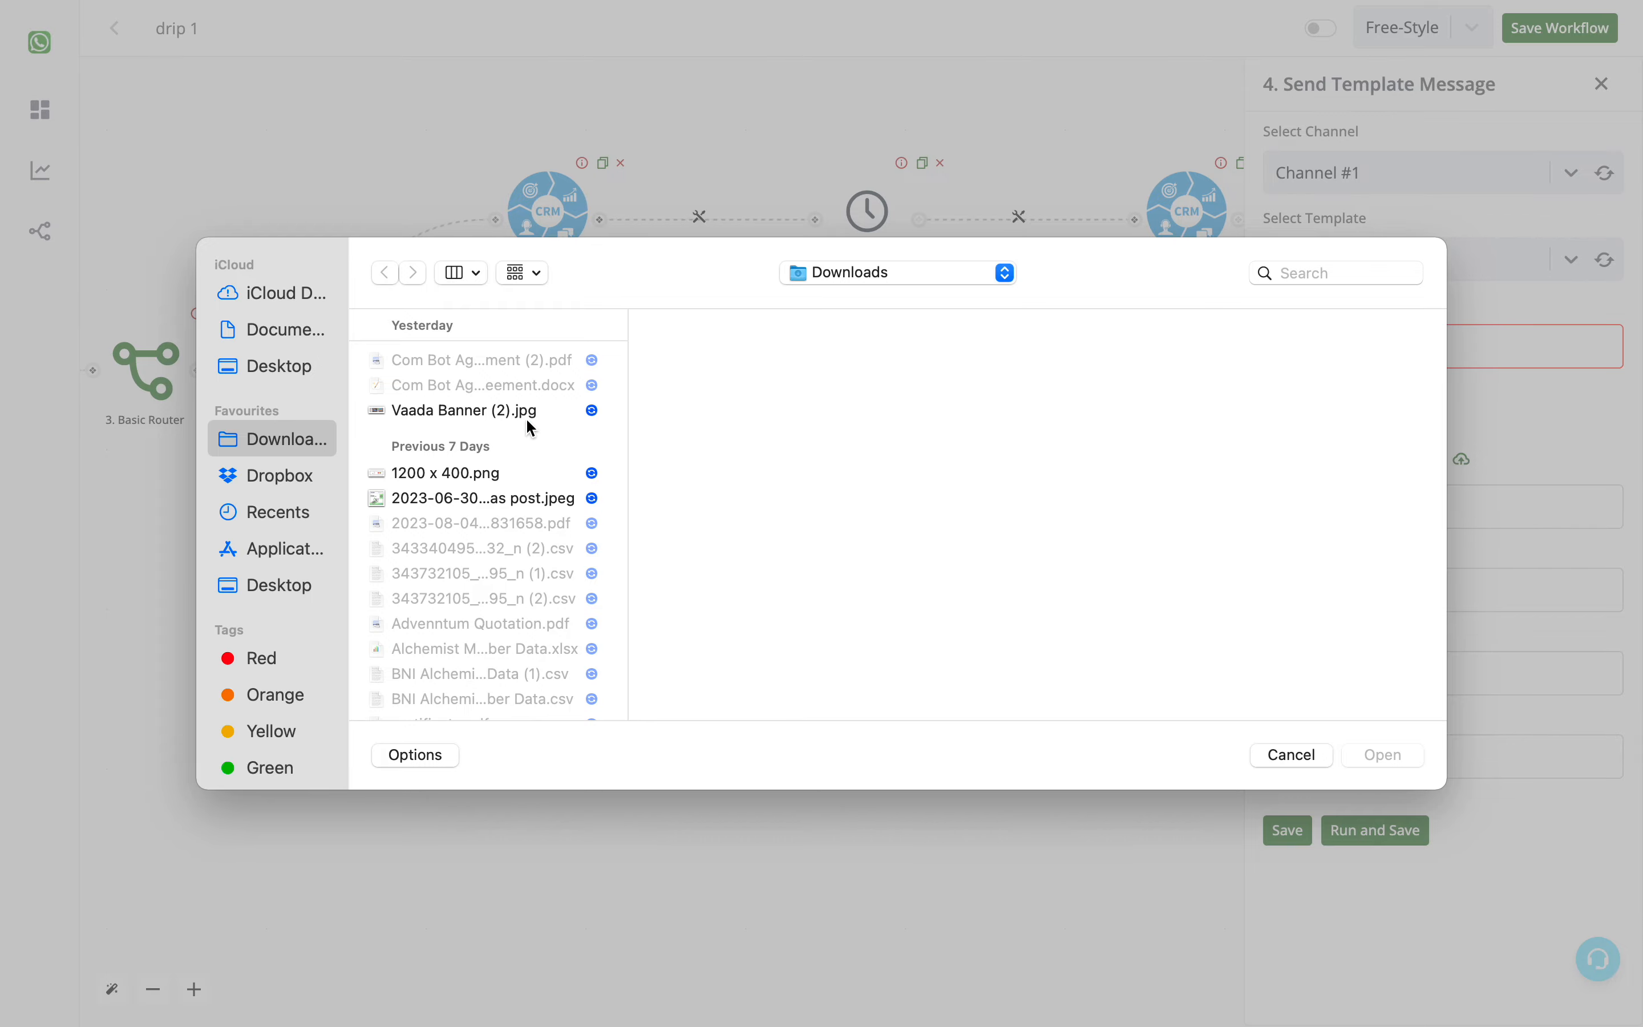
click(531, 427)
click(1385, 757)
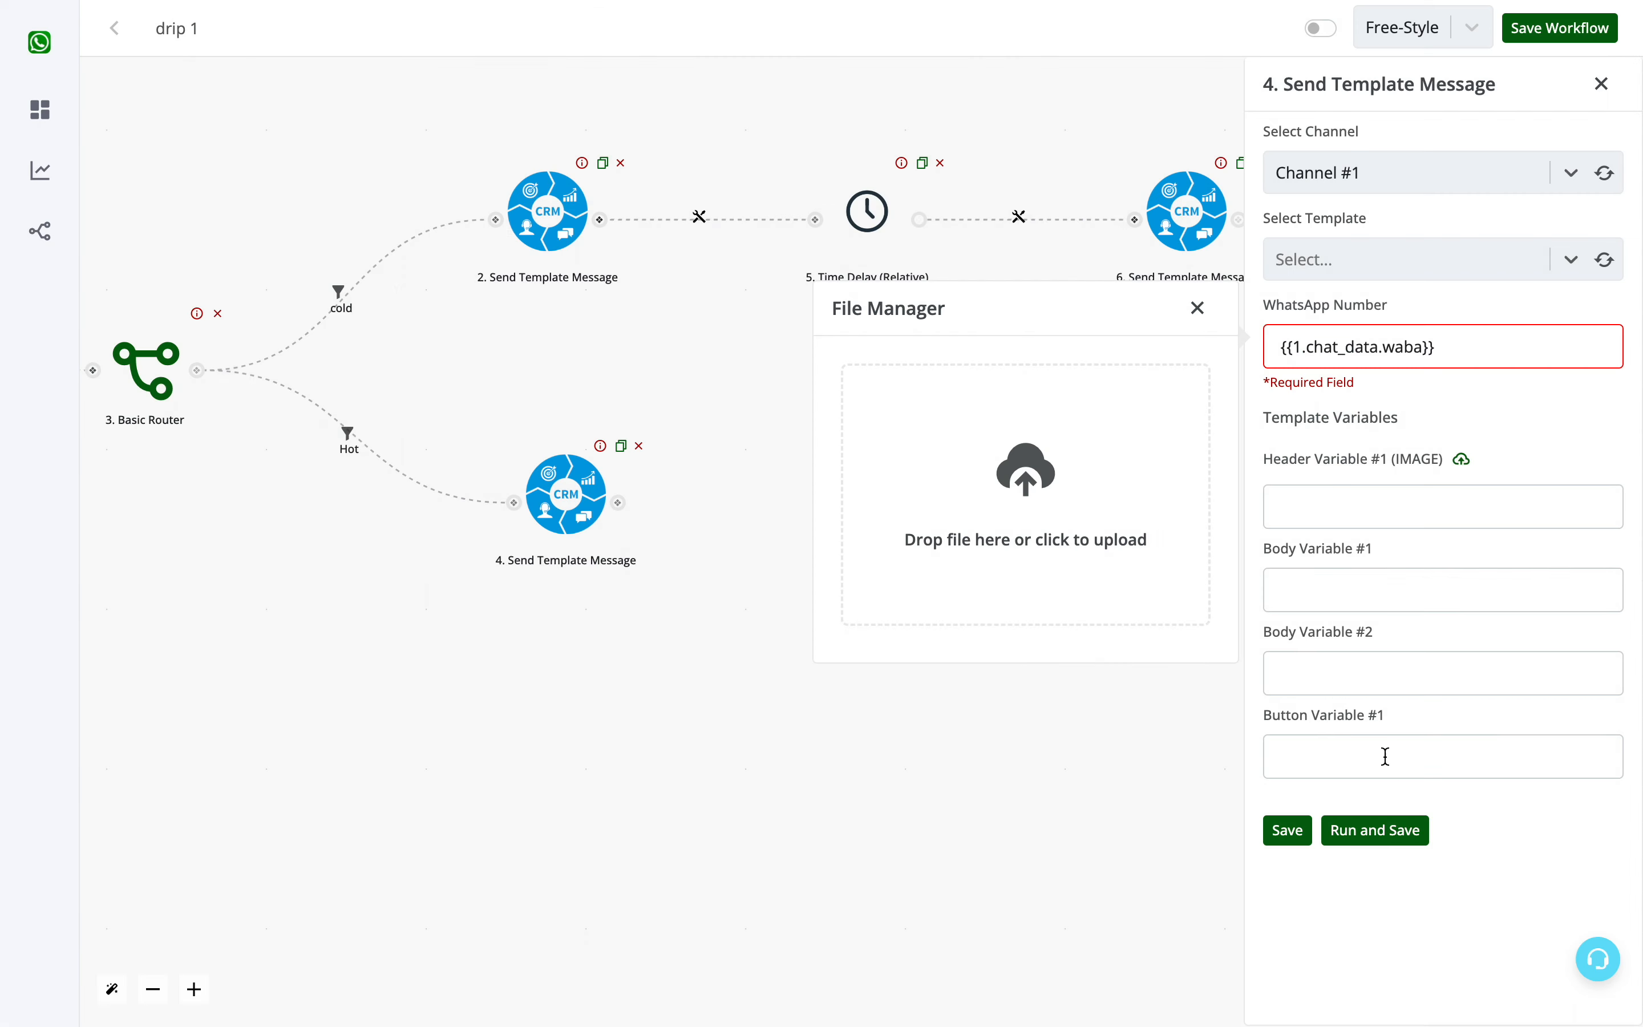
click(905, 472)
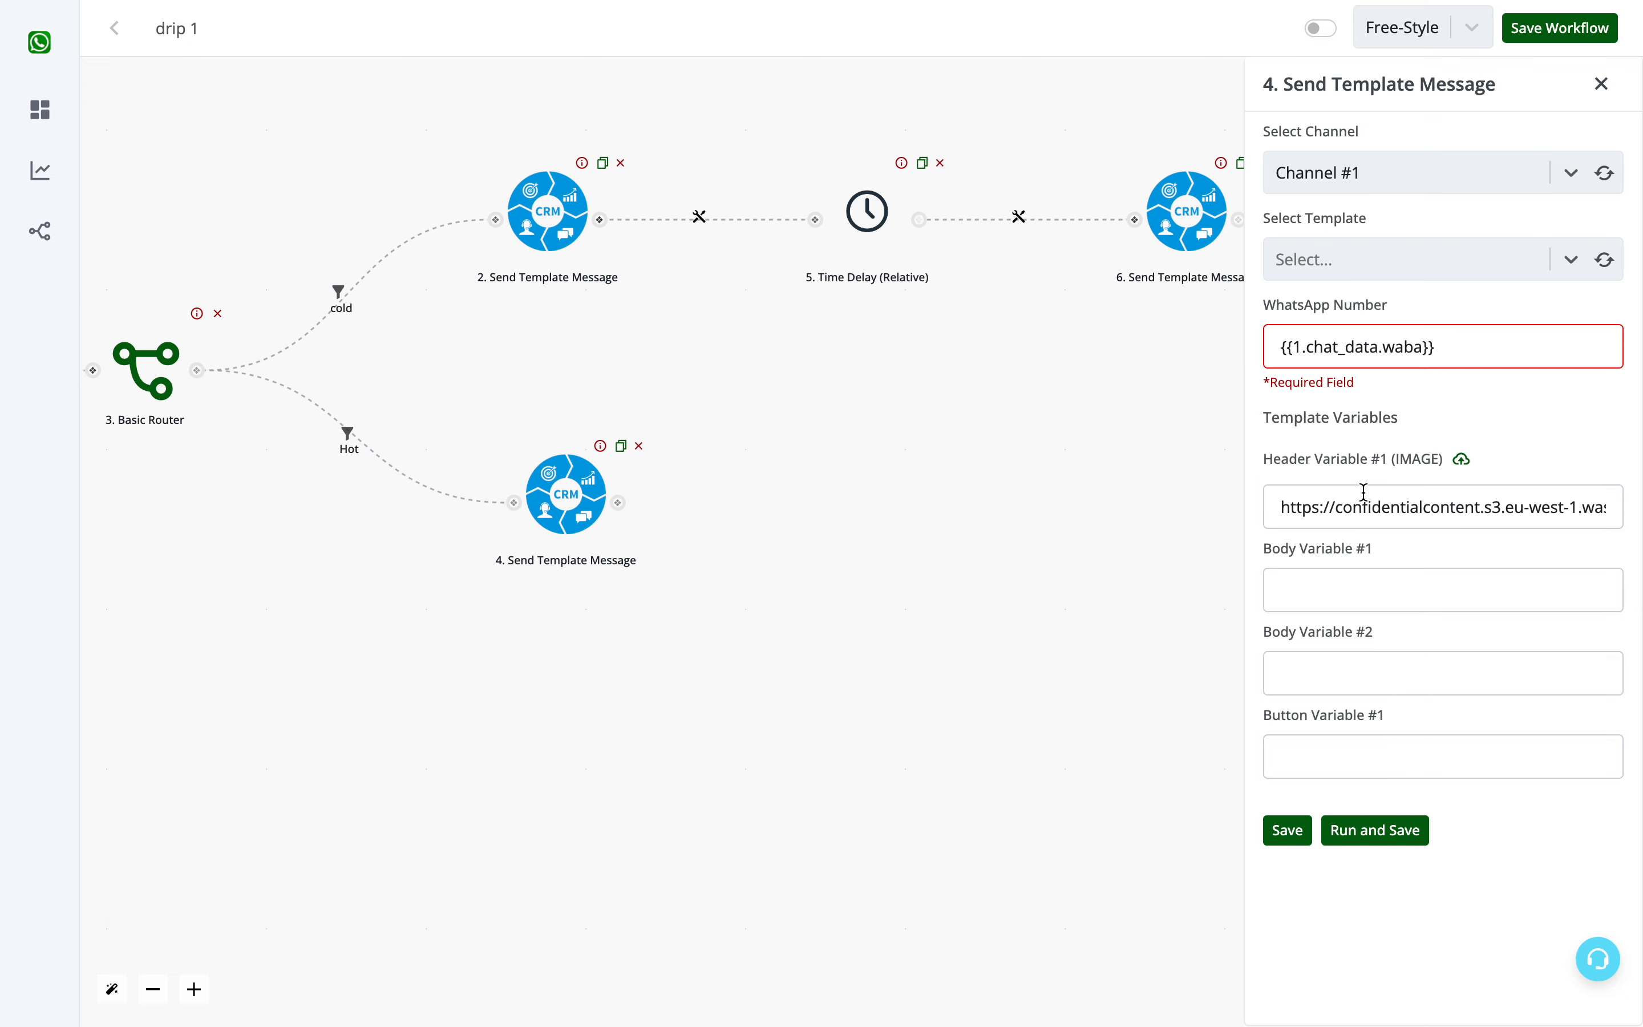
- Map Body Variable #1 of the Hot message to the trigger's chat_data name value
click(1337, 585)
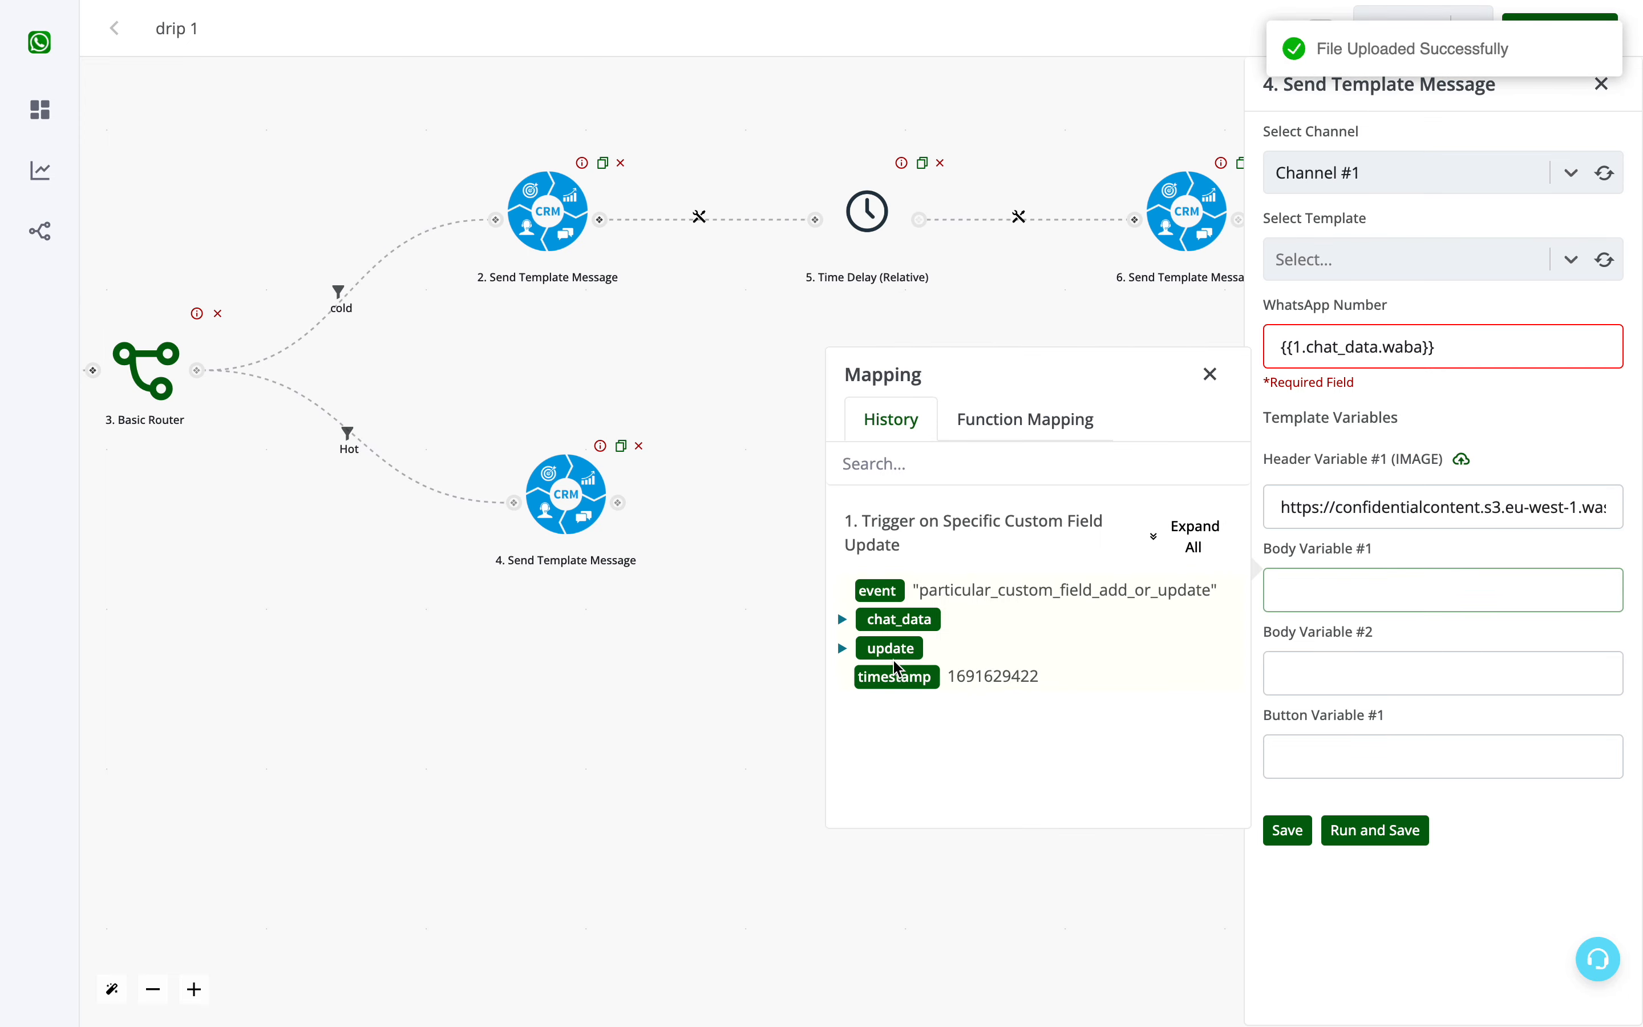
scroll(1079, 631, down, 3)
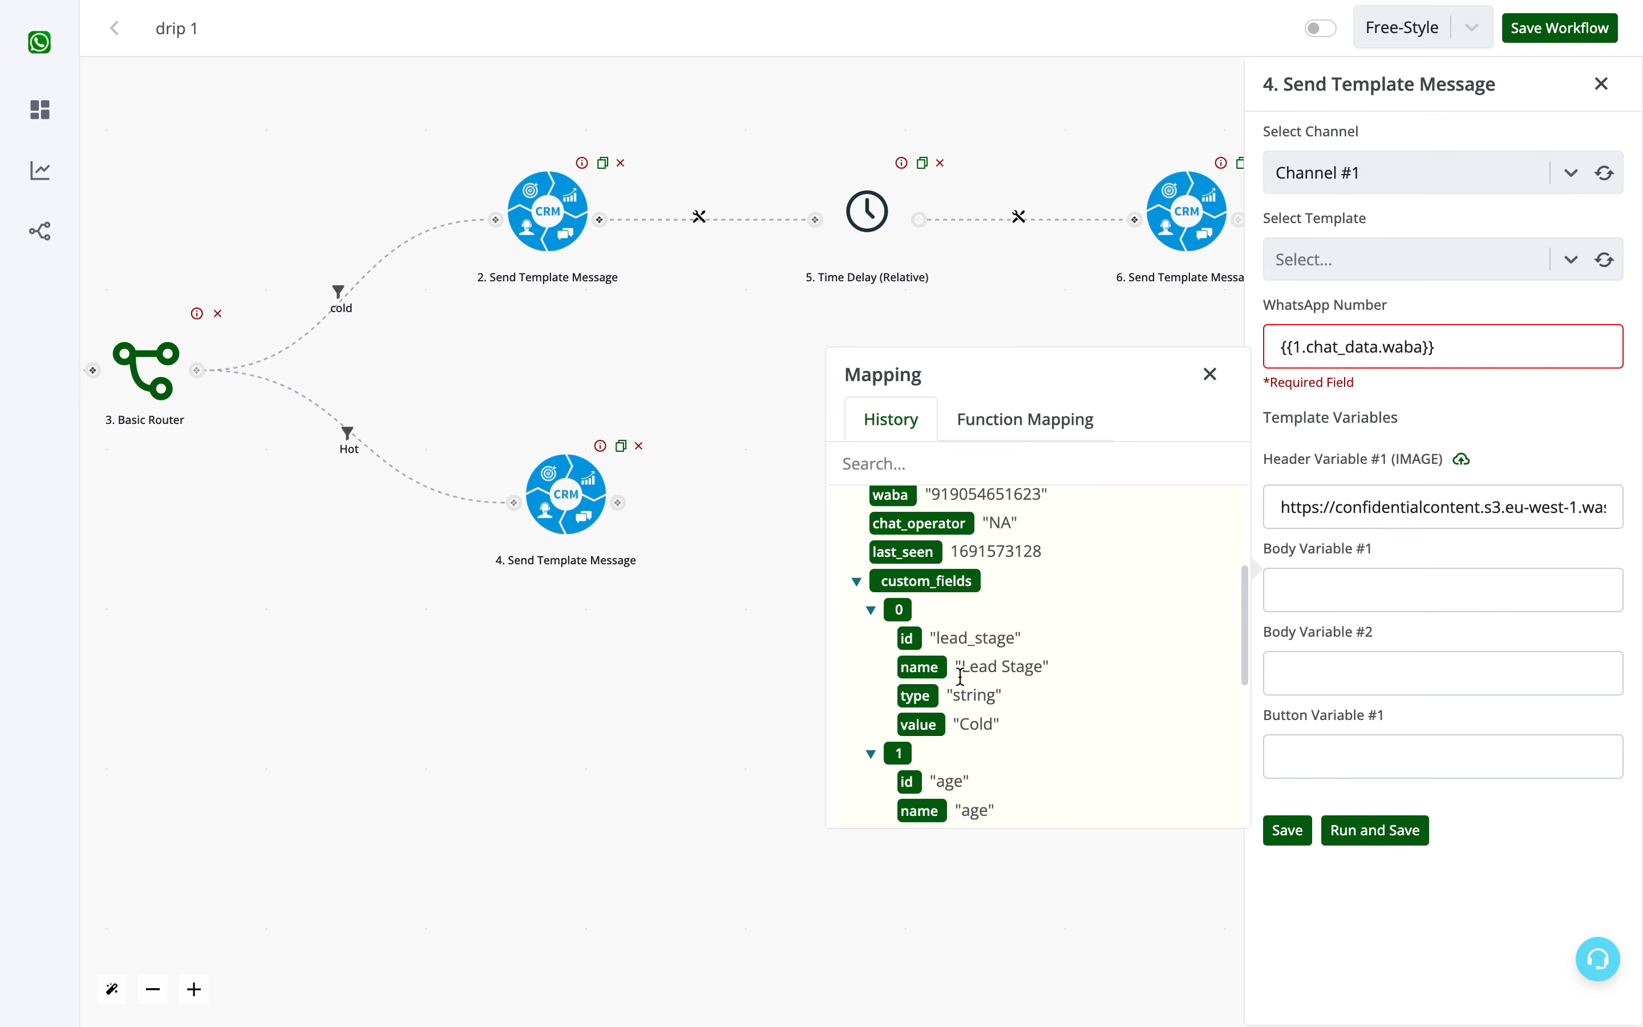
scroll(949, 646, up, 1)
click(894, 541)
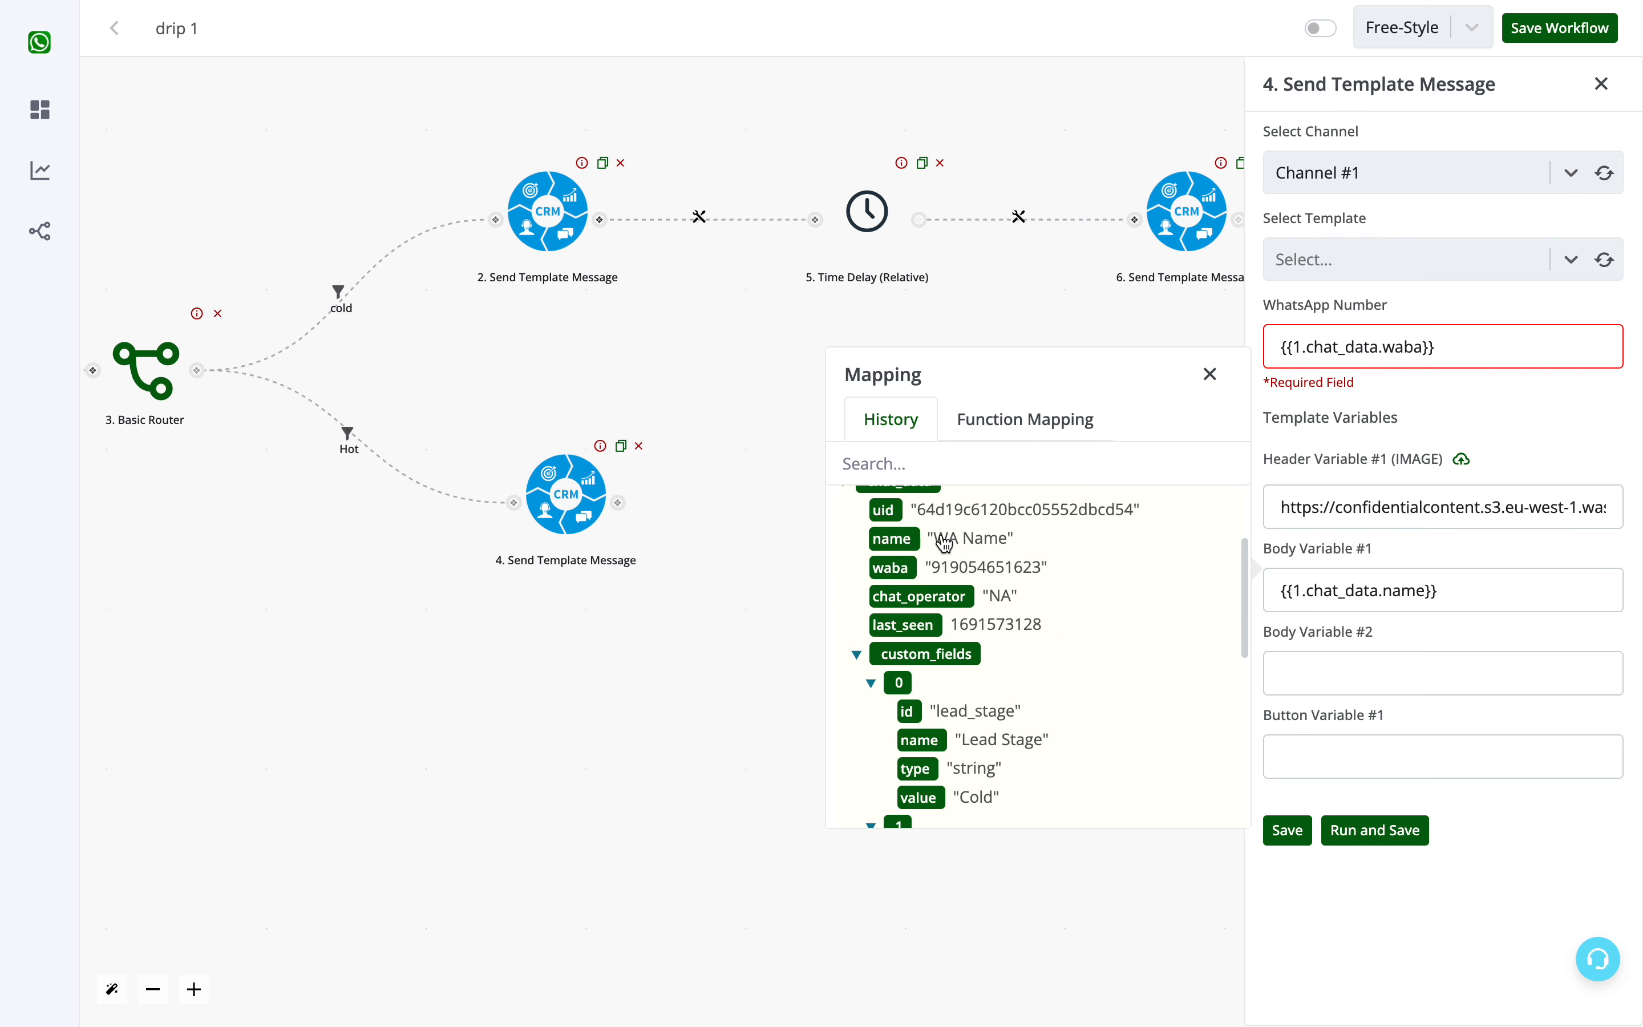
click(1370, 685)
click(1210, 457)
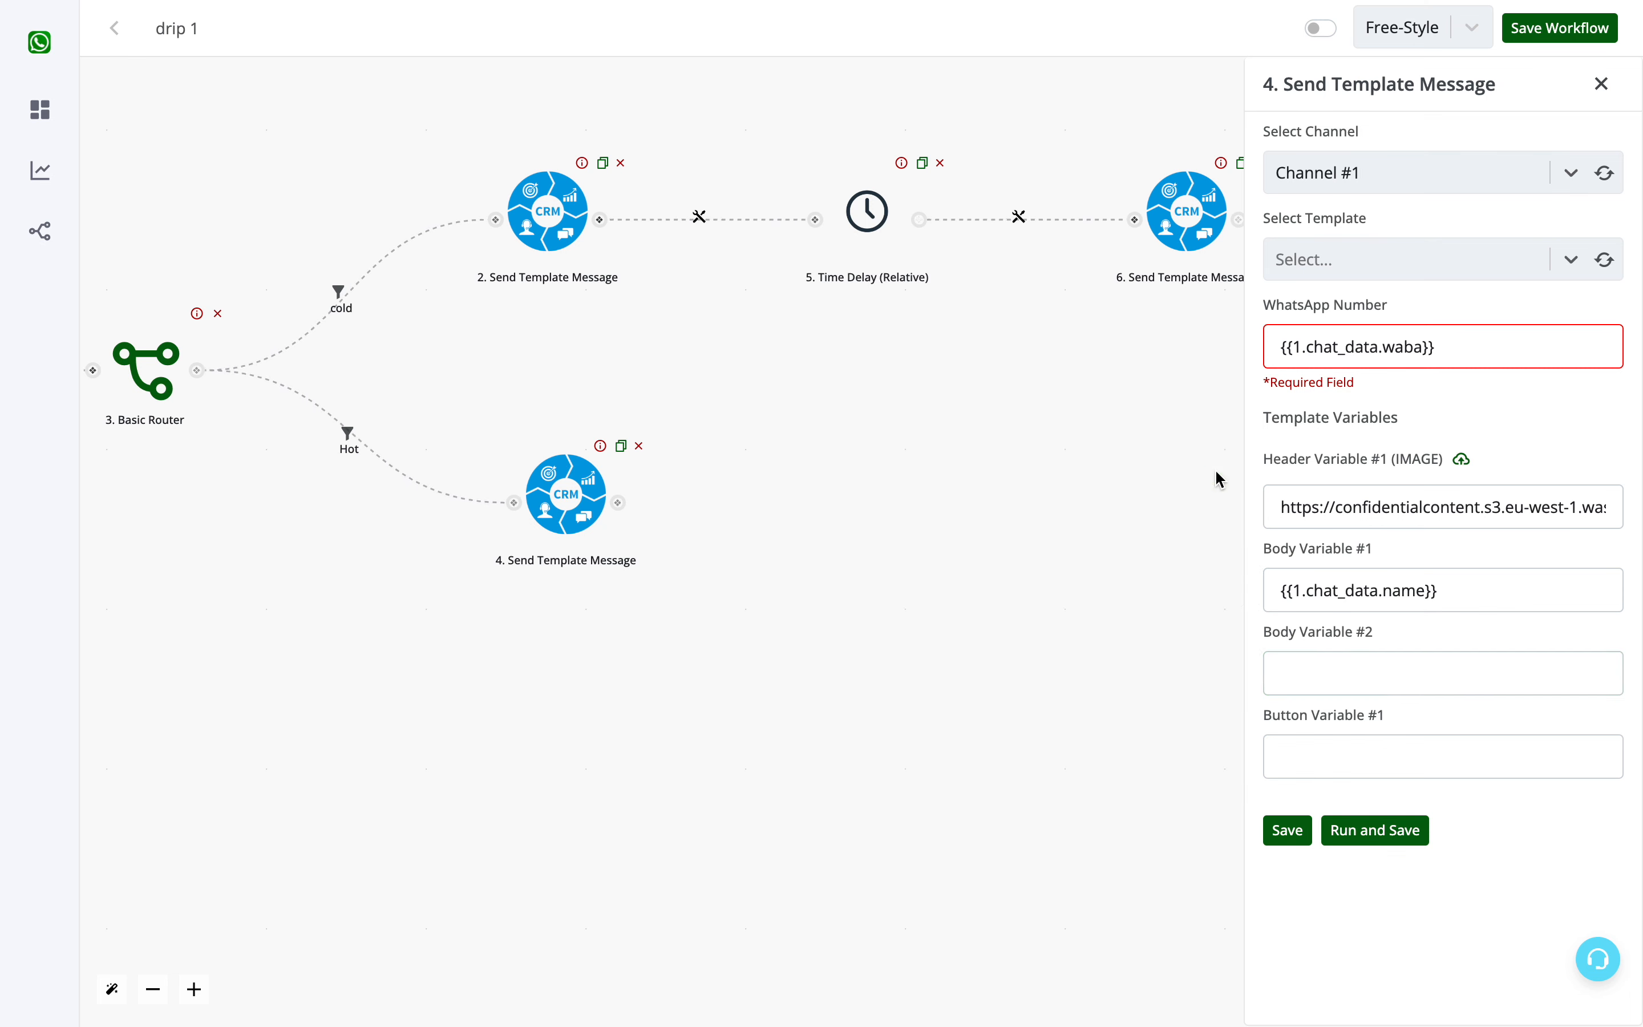
click(1299, 677)
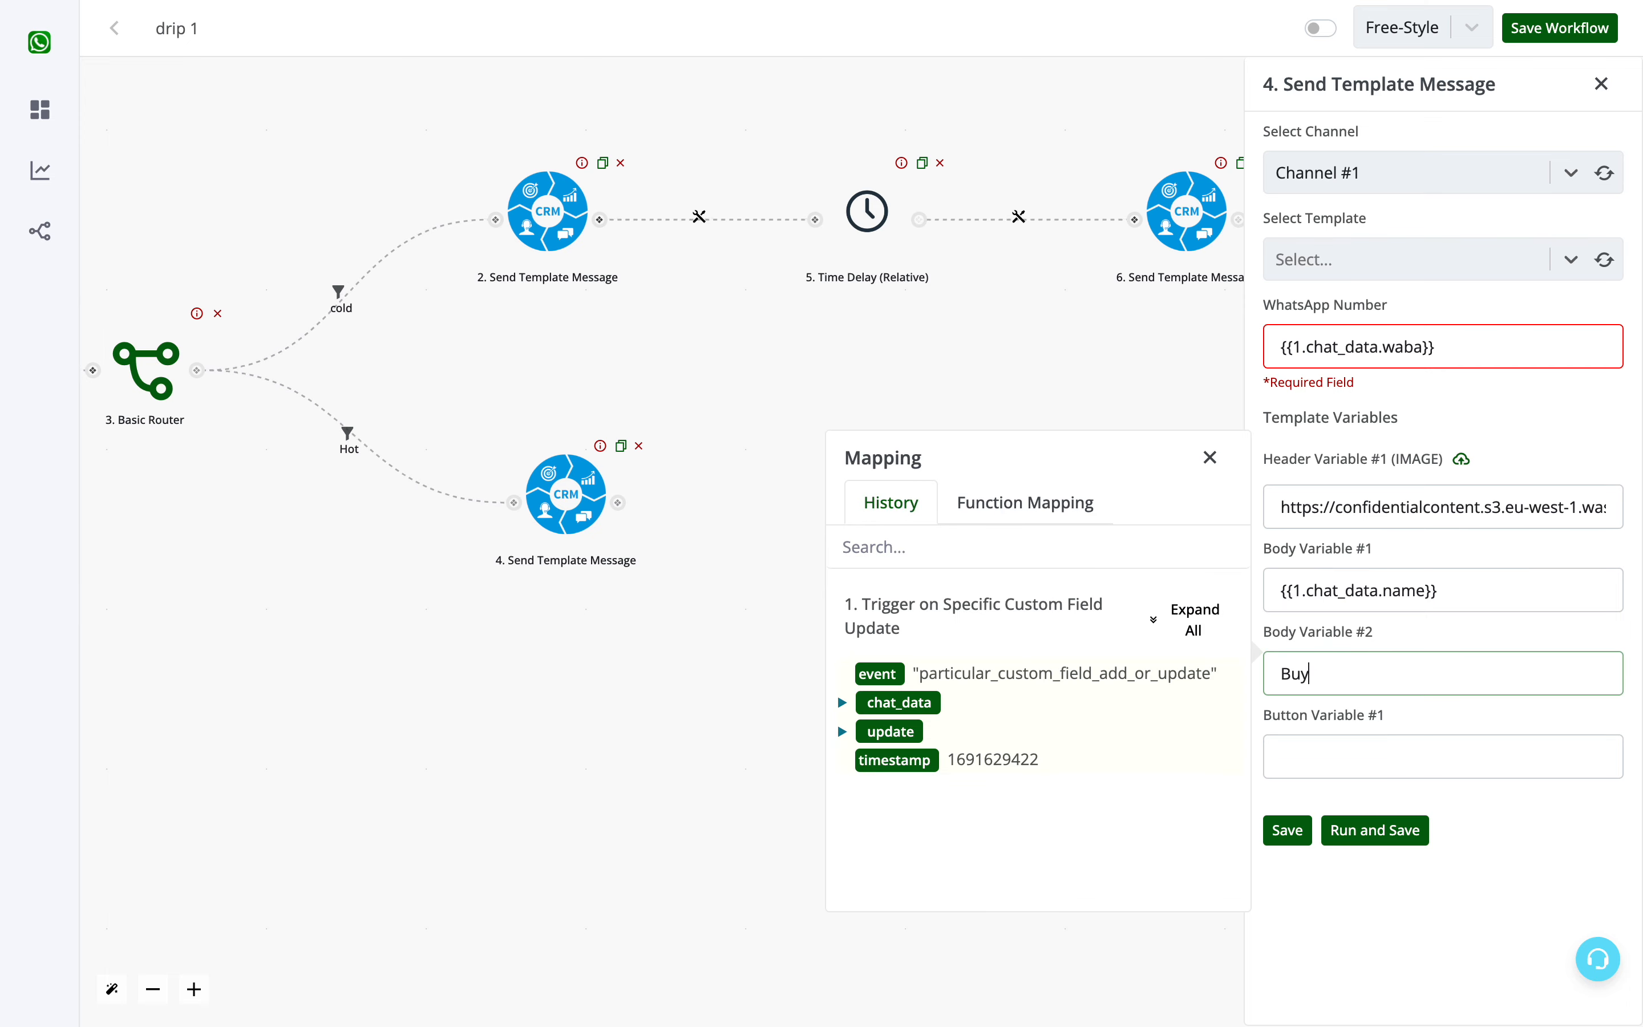
click(1367, 762)
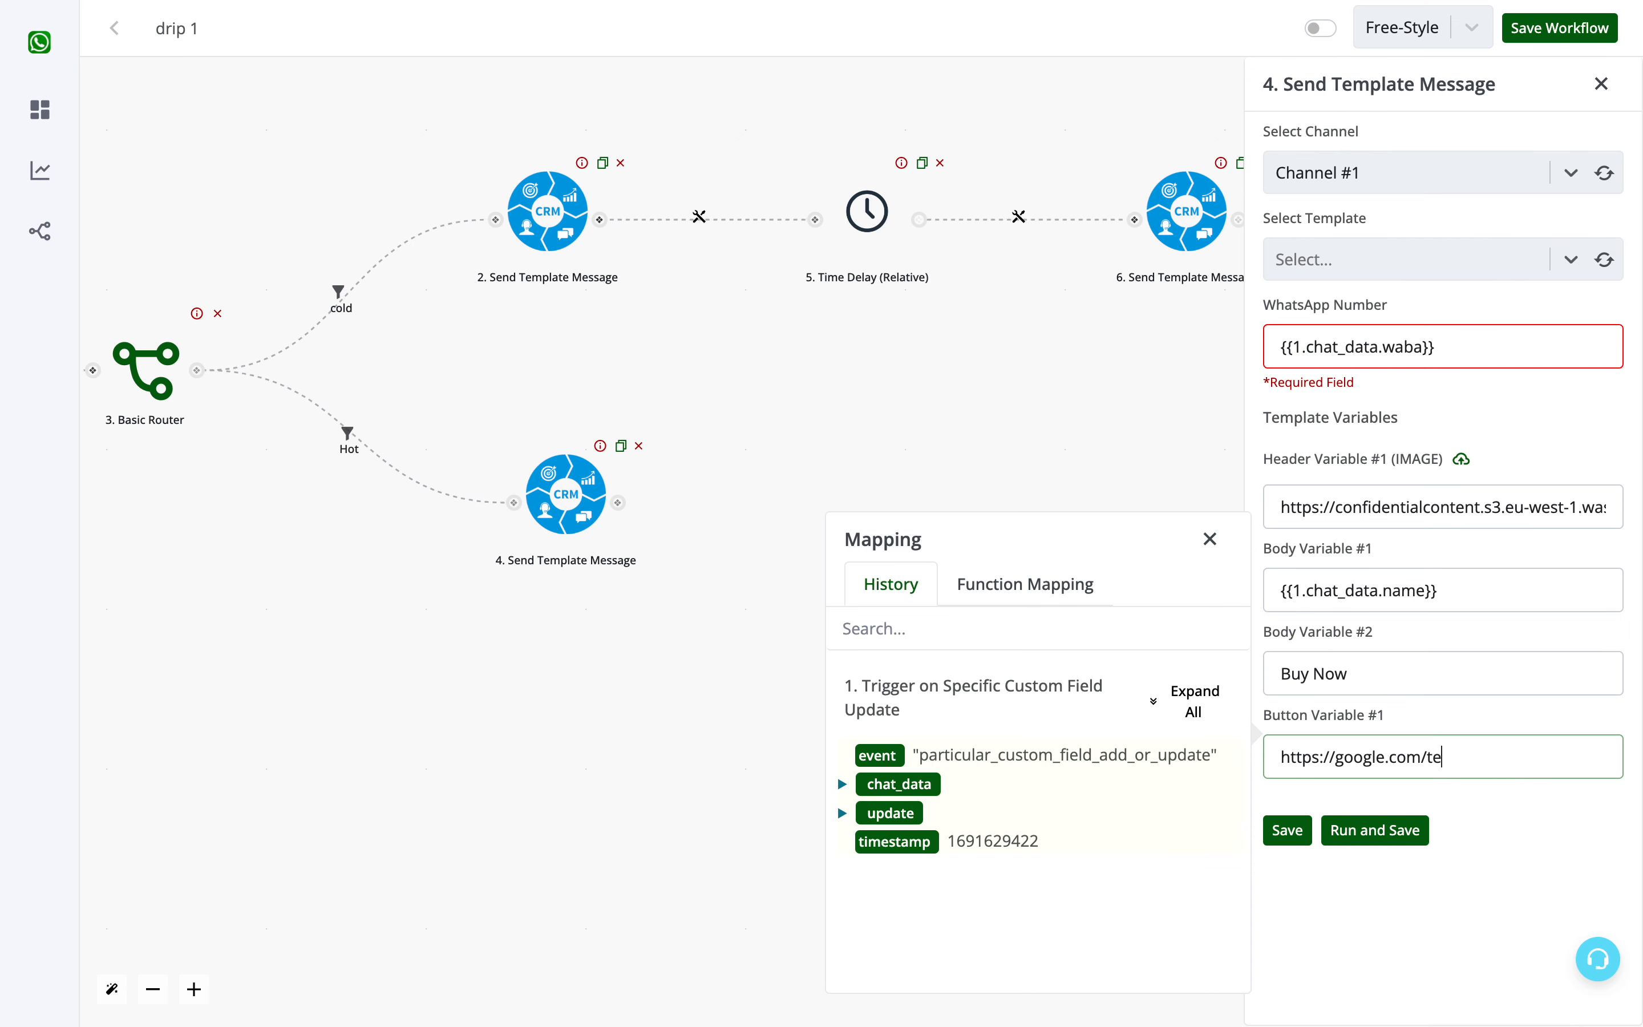
click(1278, 833)
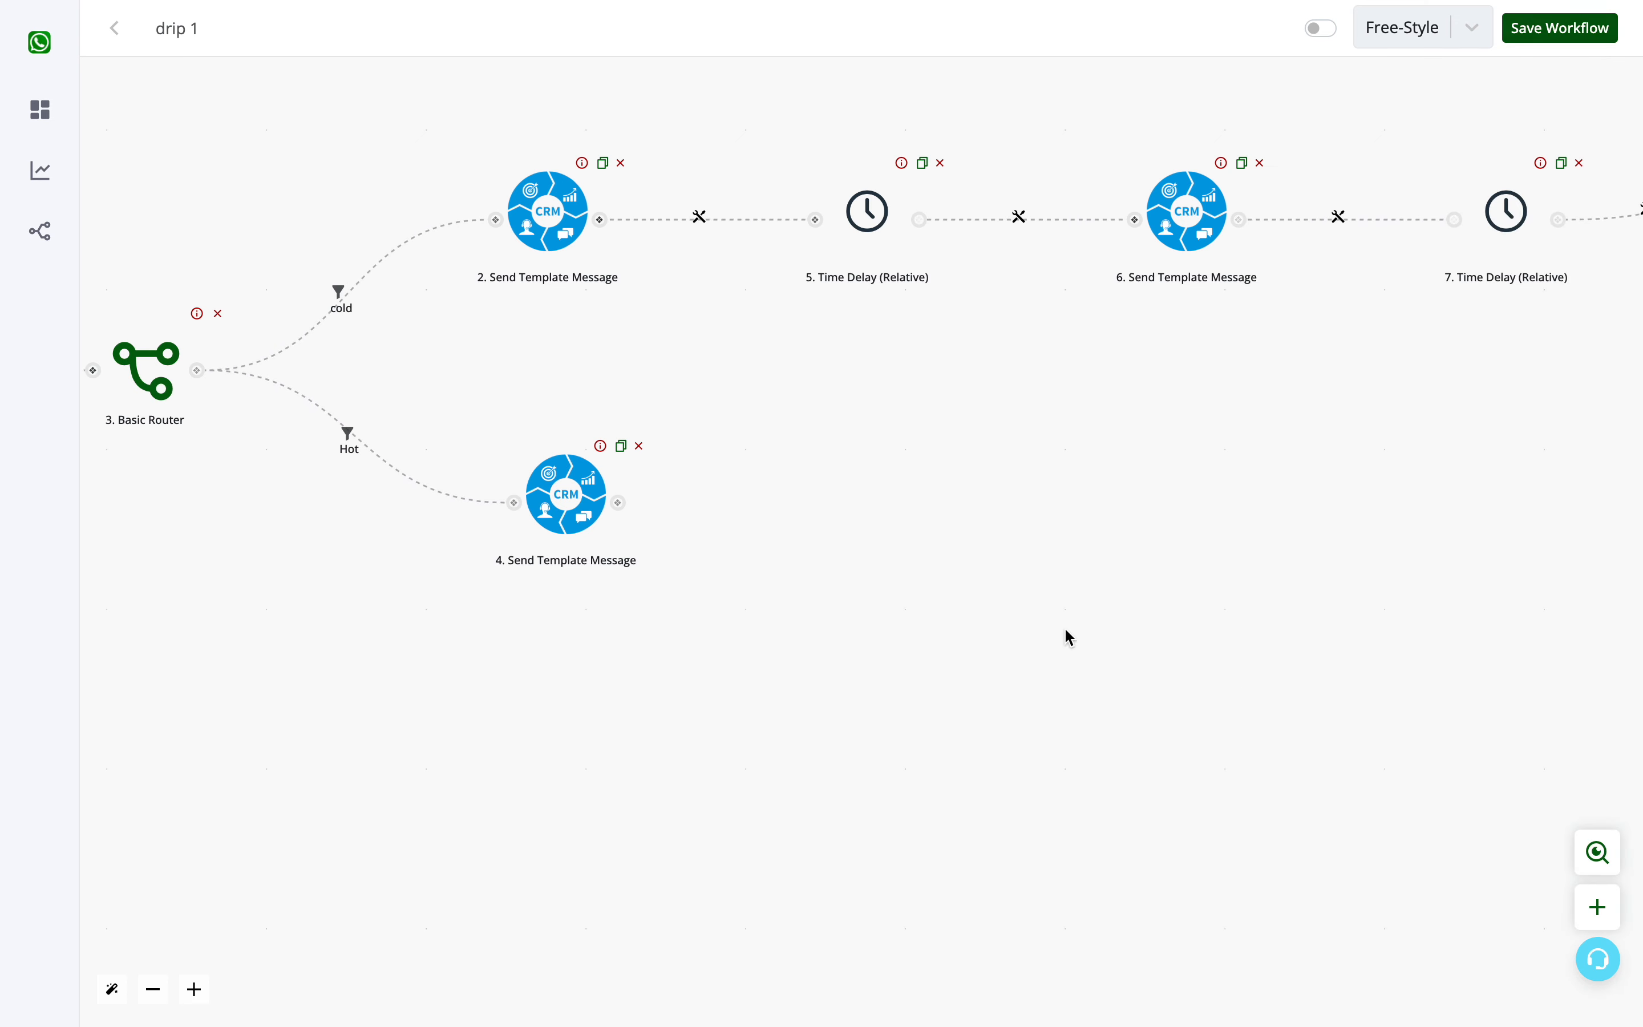
- Save the drip 1 workflow and switch it on
drag(1069, 638, 1253, 715)
drag(1046, 510, 1397, 642)
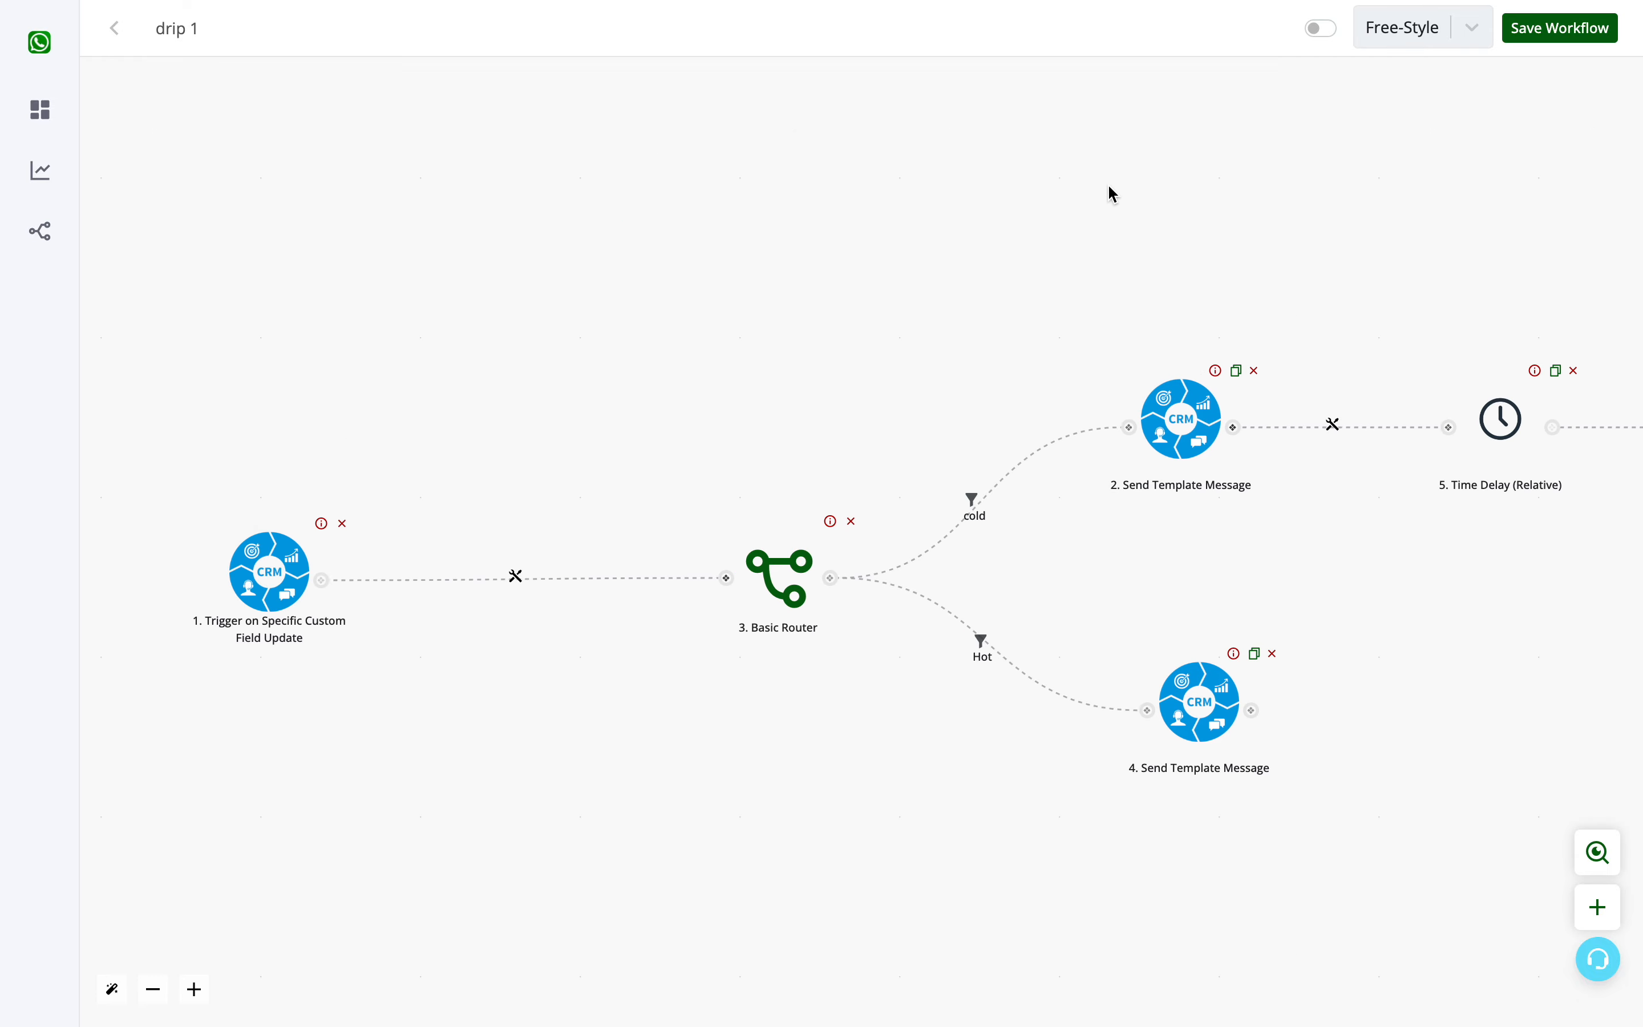
scroll(1115, 176, down, 2)
click(1548, 42)
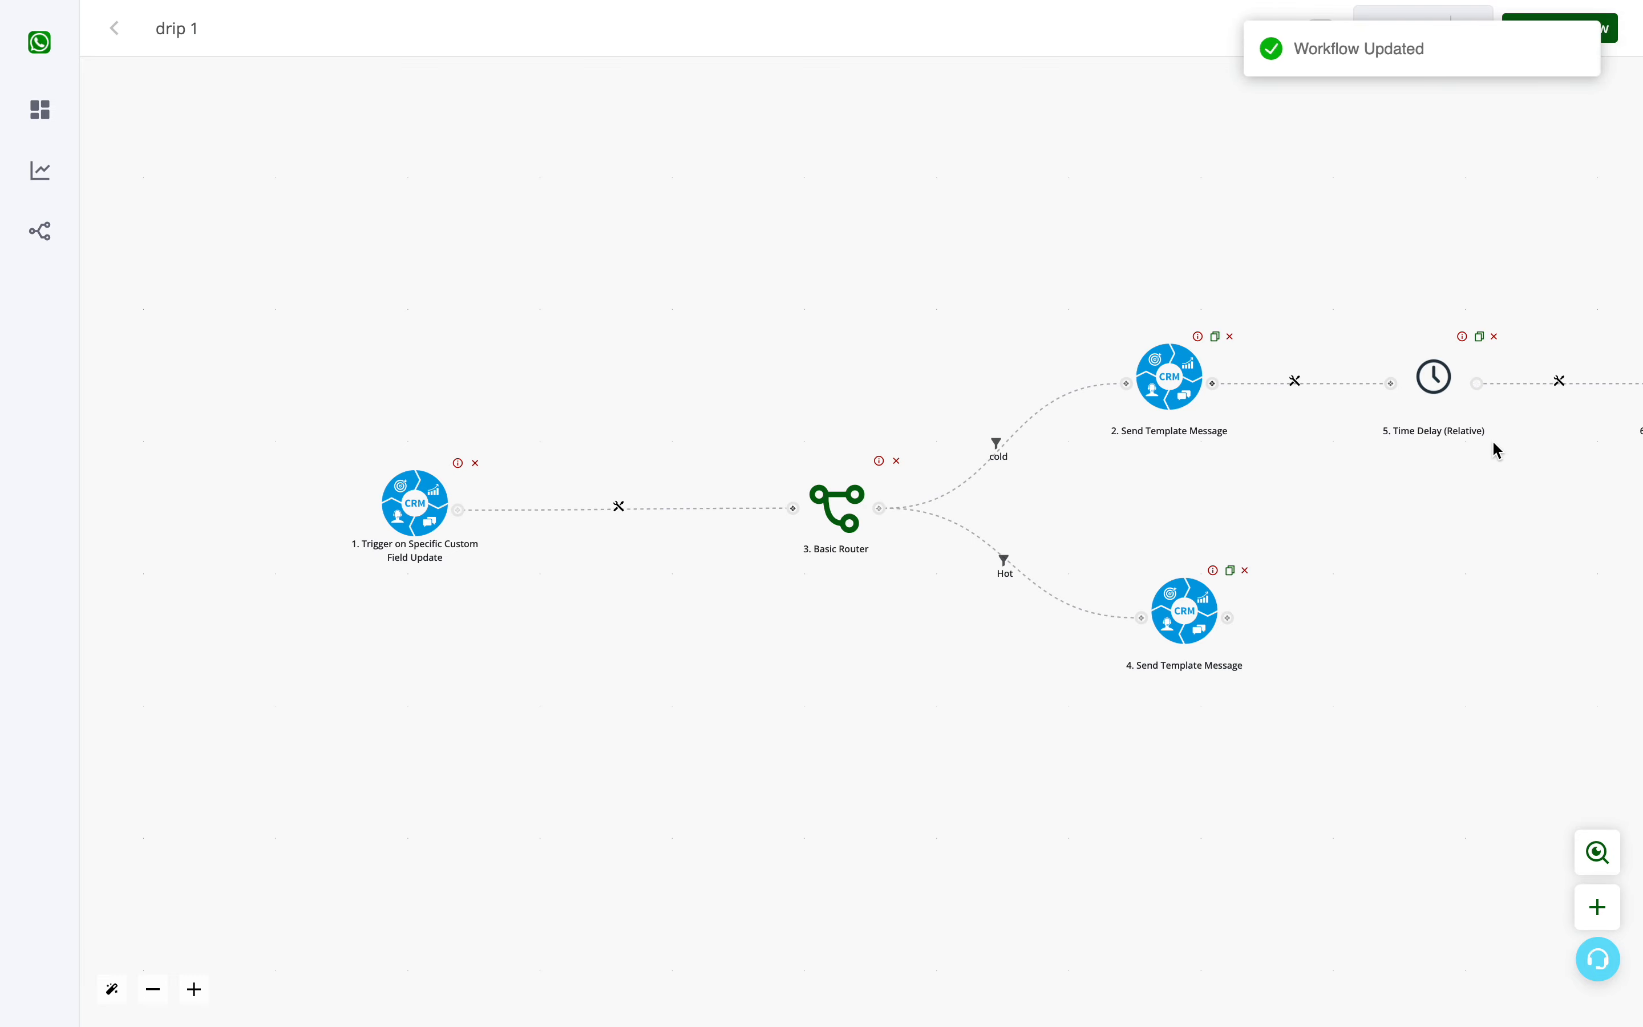
click(1319, 32)
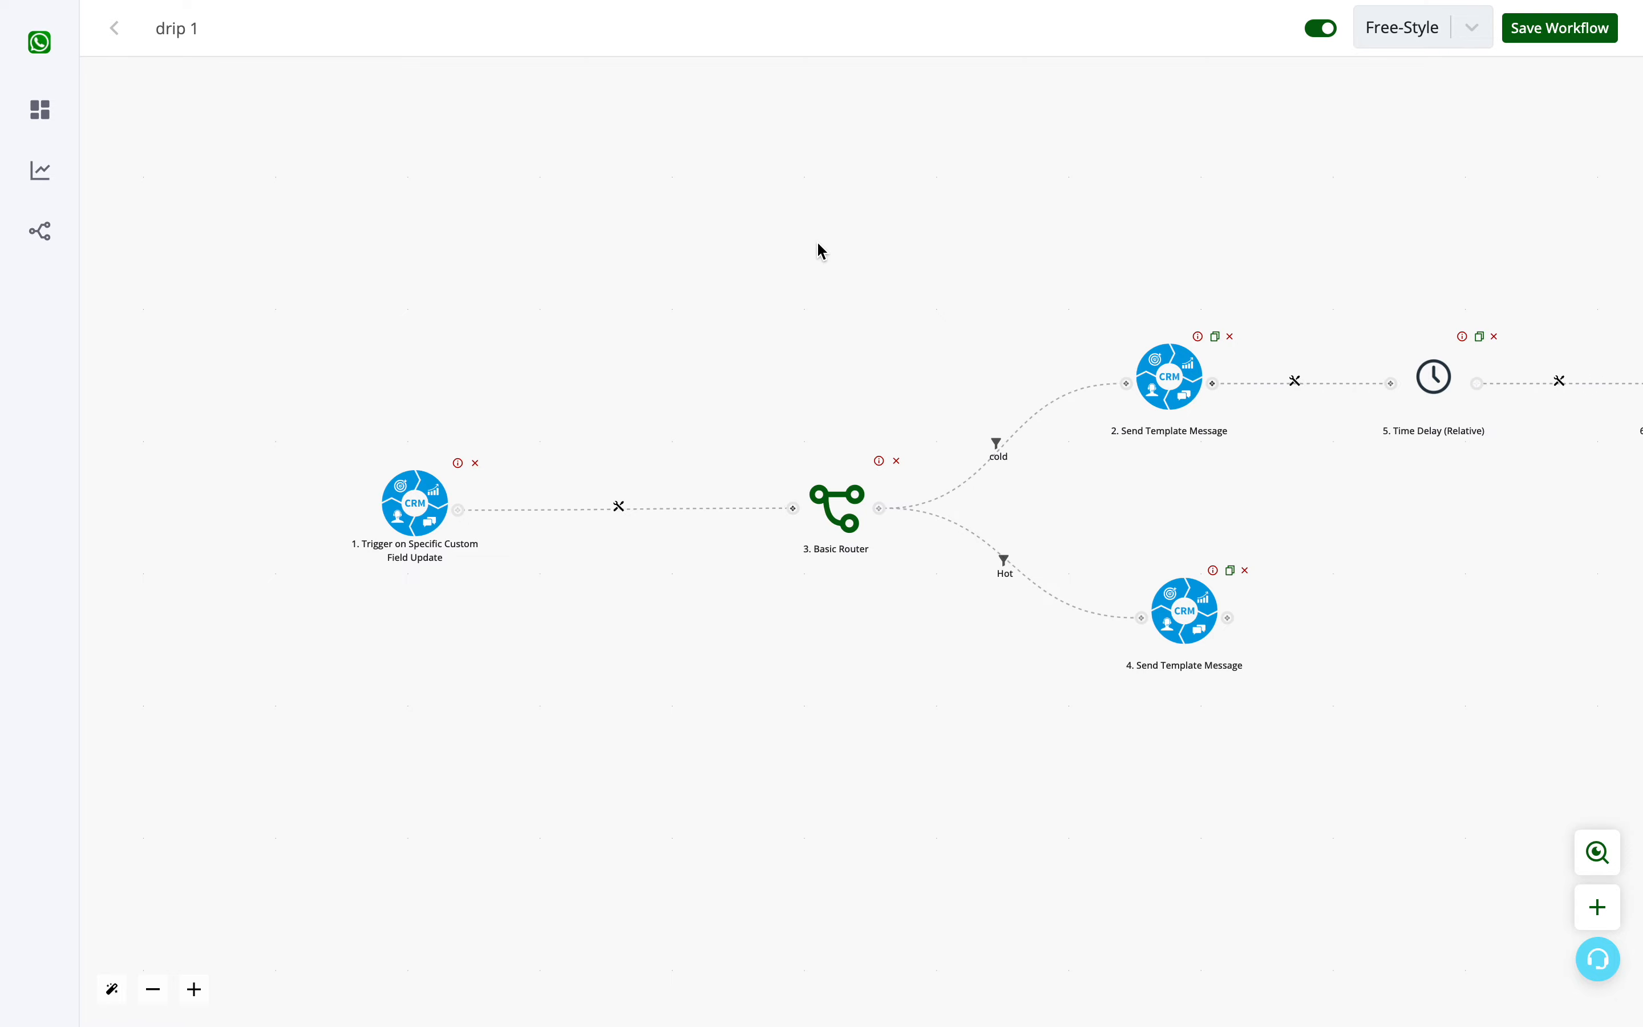
- Return to the workflow list and create a new workflow
drag(814, 202, 421, 157)
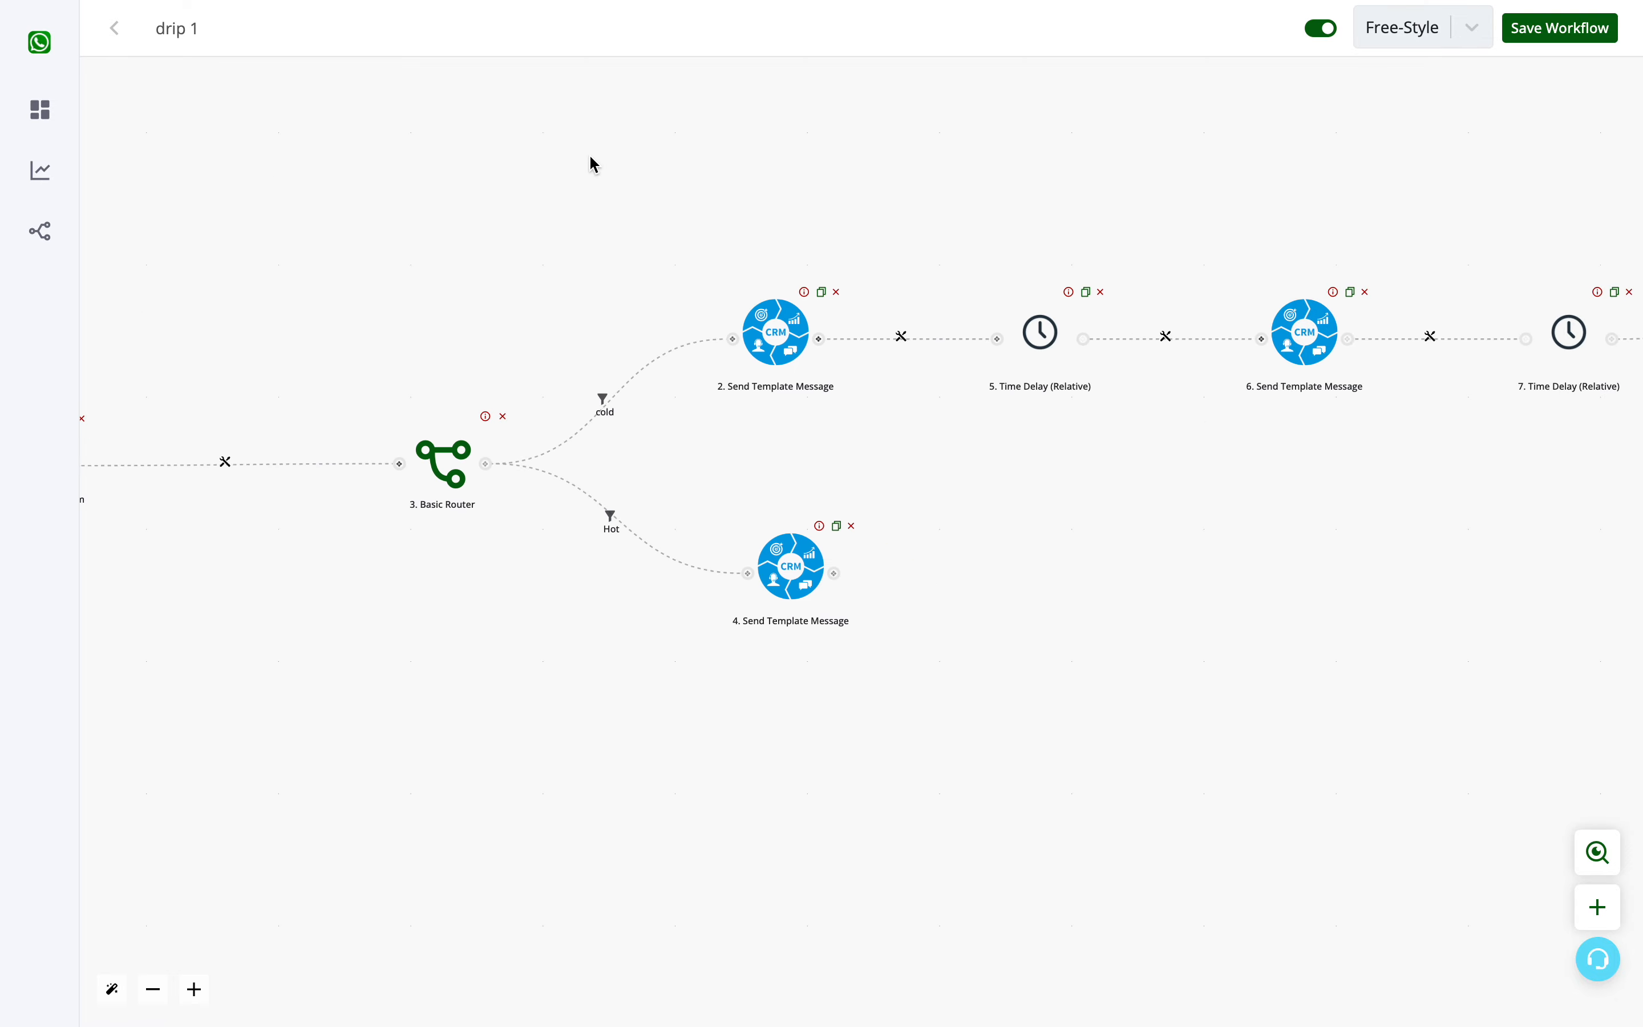
drag(650, 236, 1135, 302)
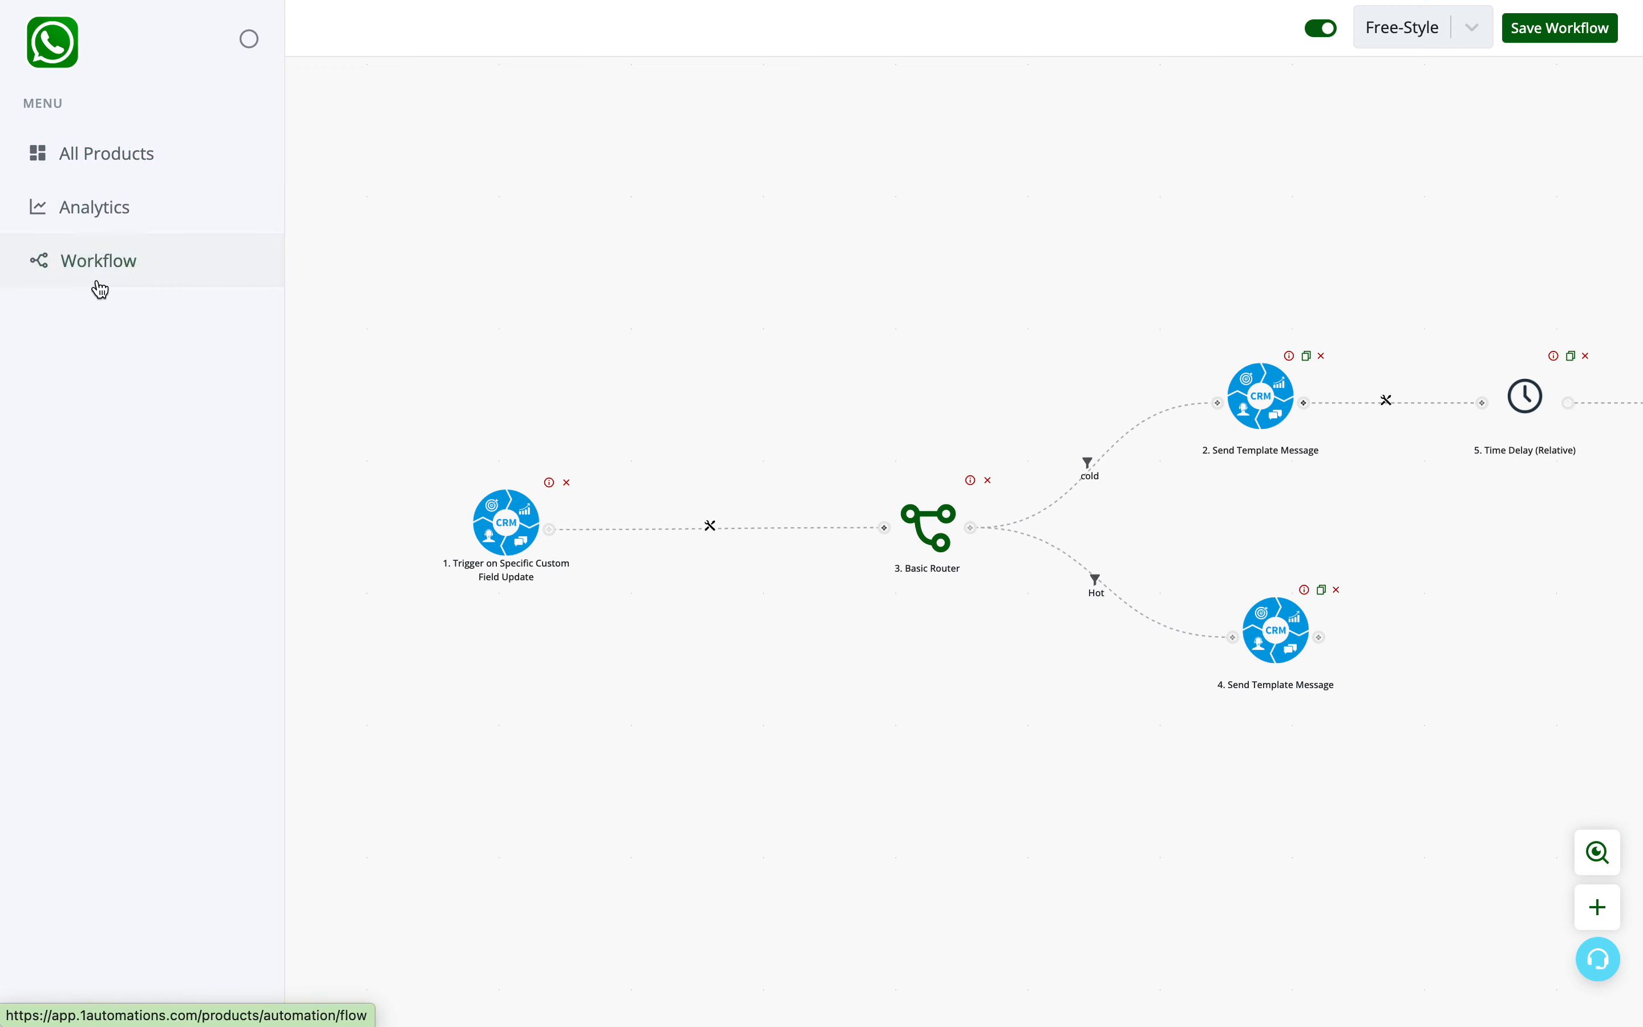
click(99, 285)
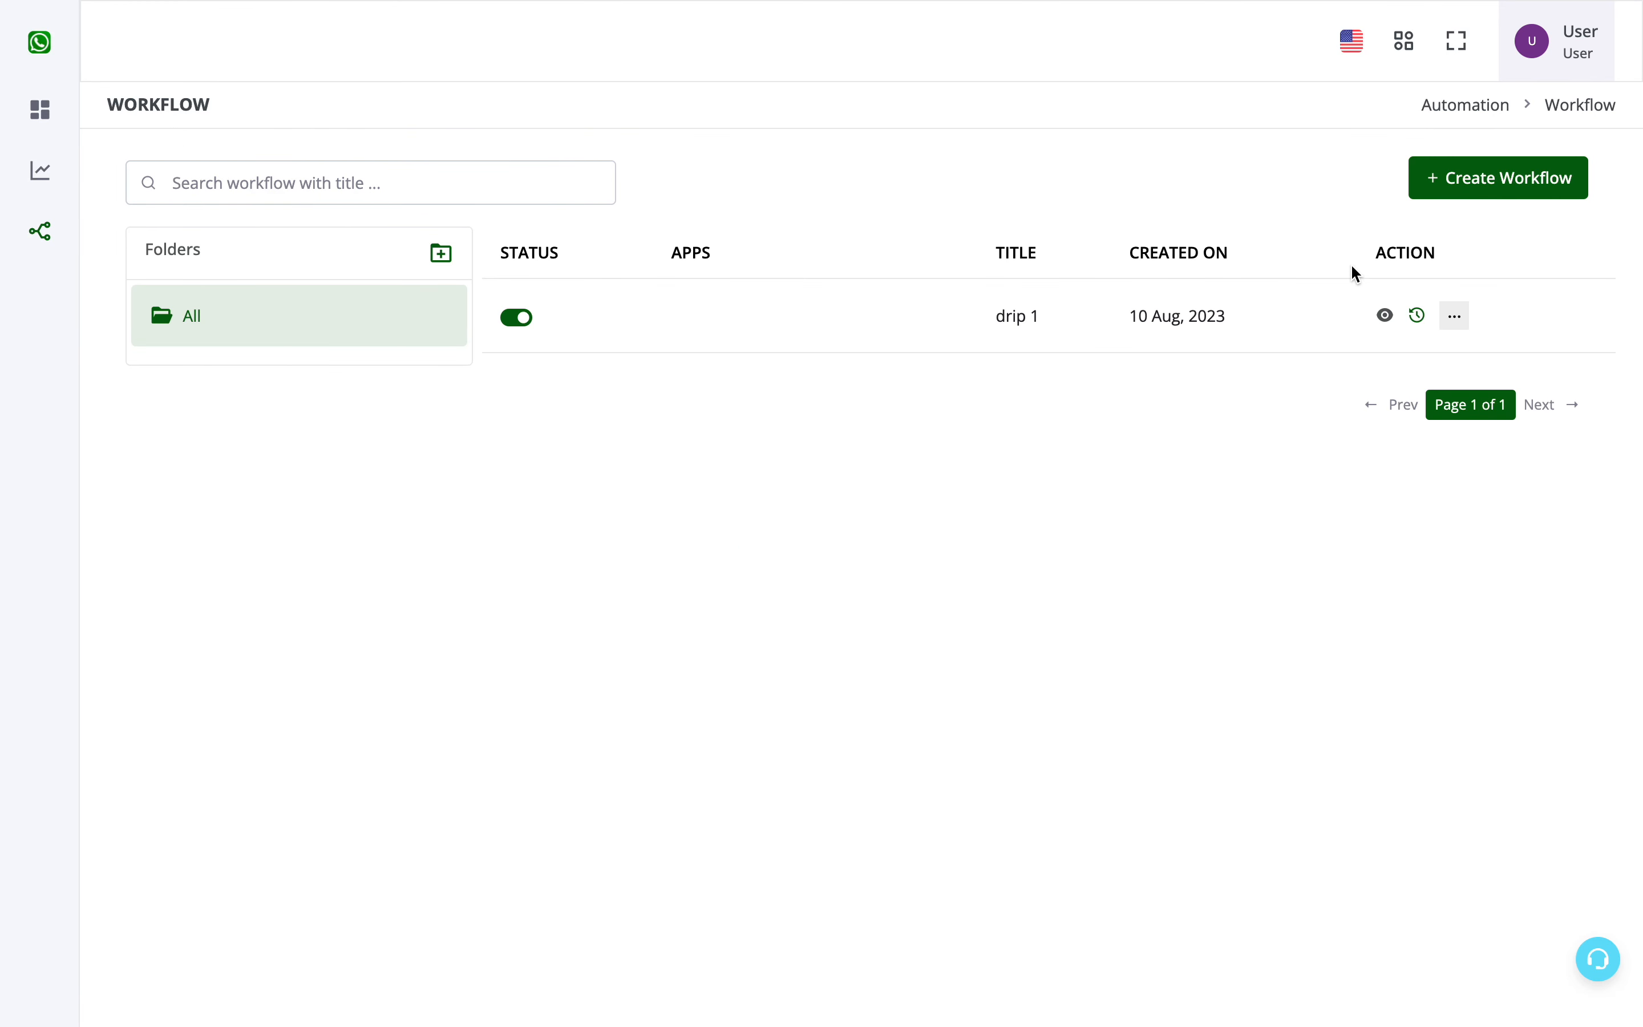
click(1493, 183)
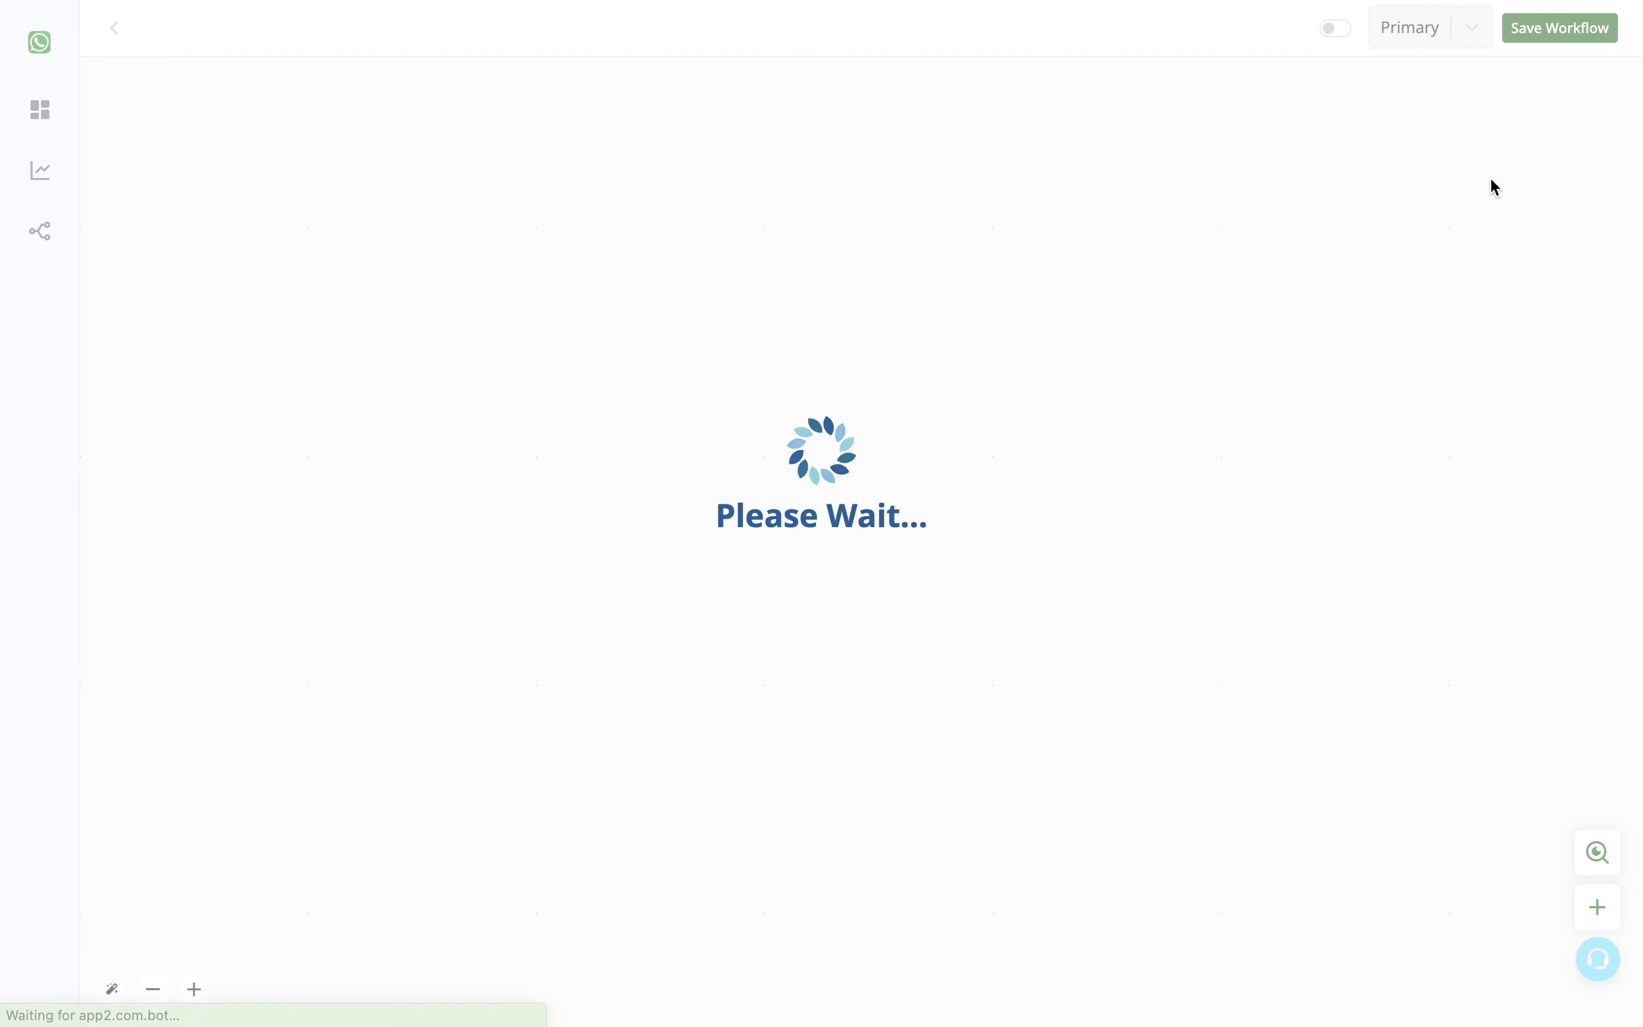
- Assign the CRM app's Trigger on New Contact Creation to the new workflow's empty node
click(828, 499)
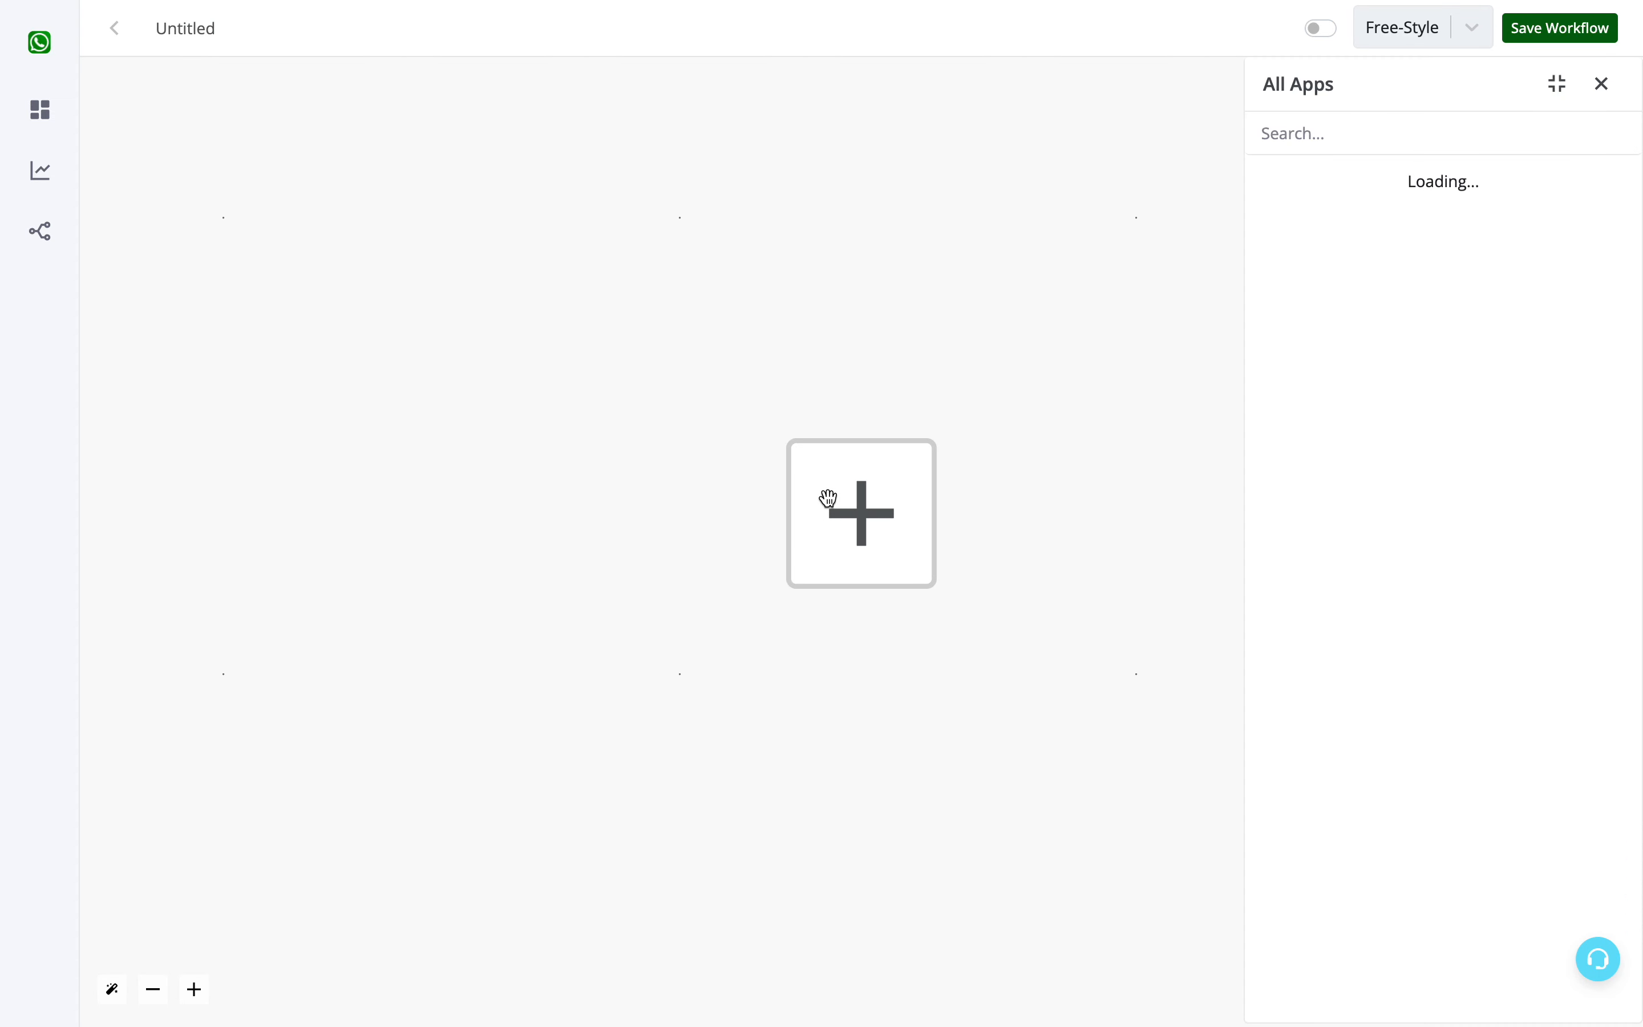
click(1382, 619)
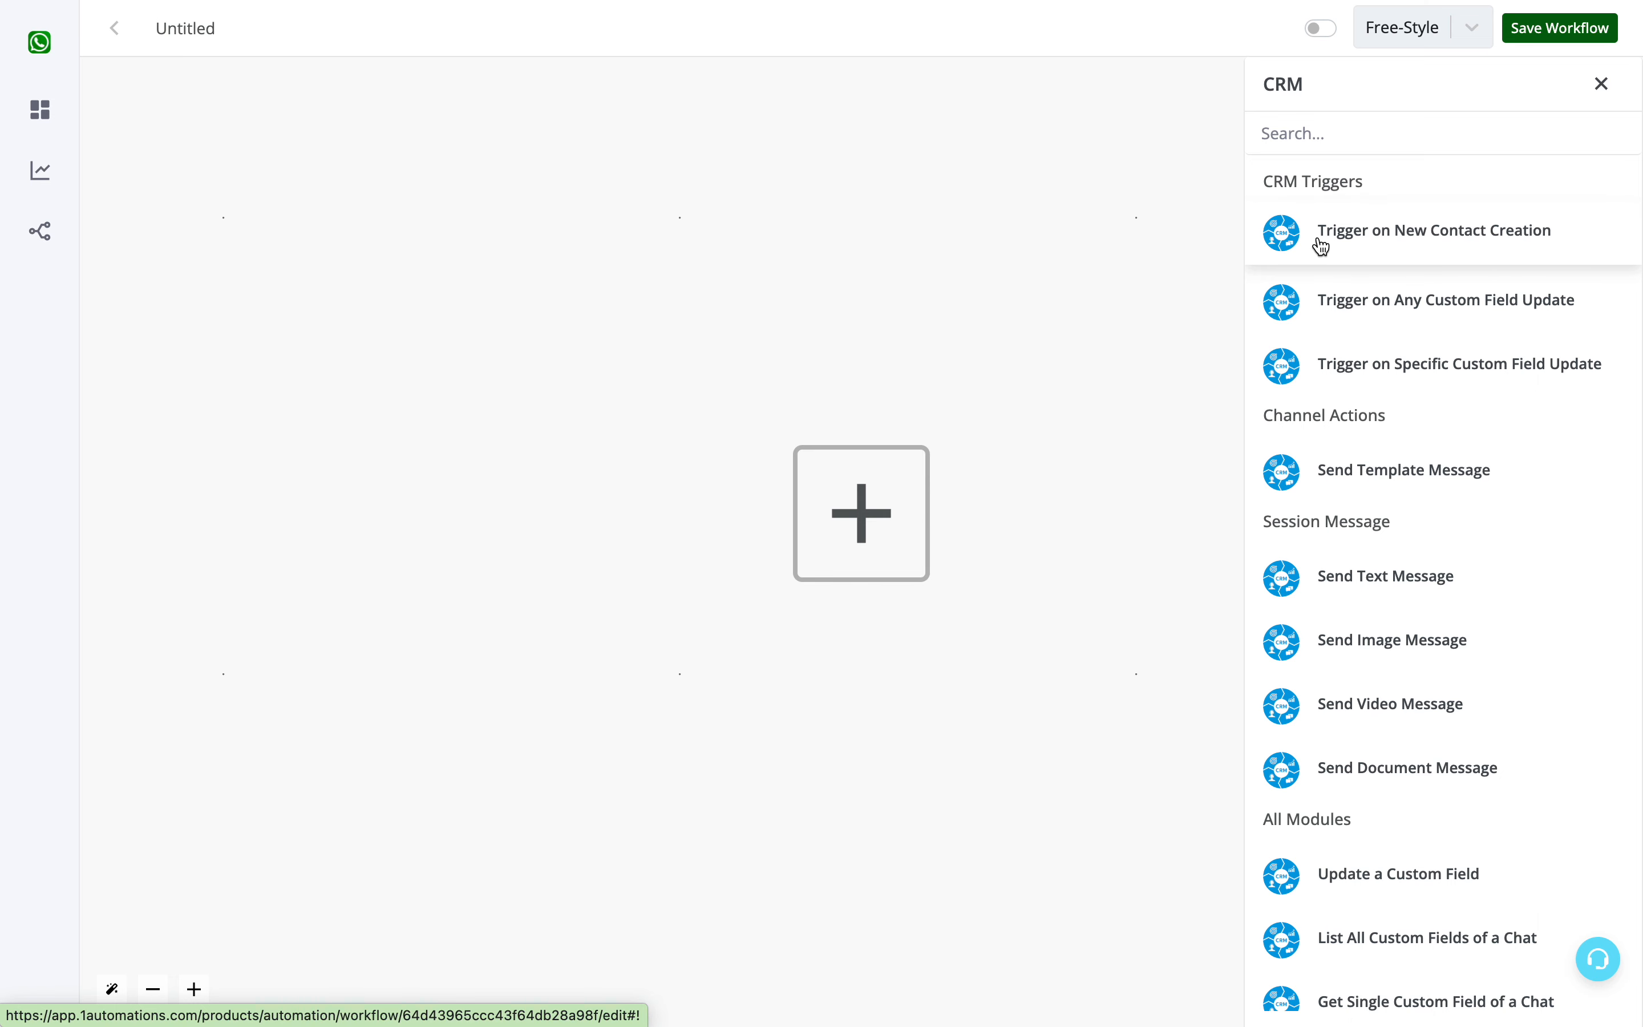
click(1361, 249)
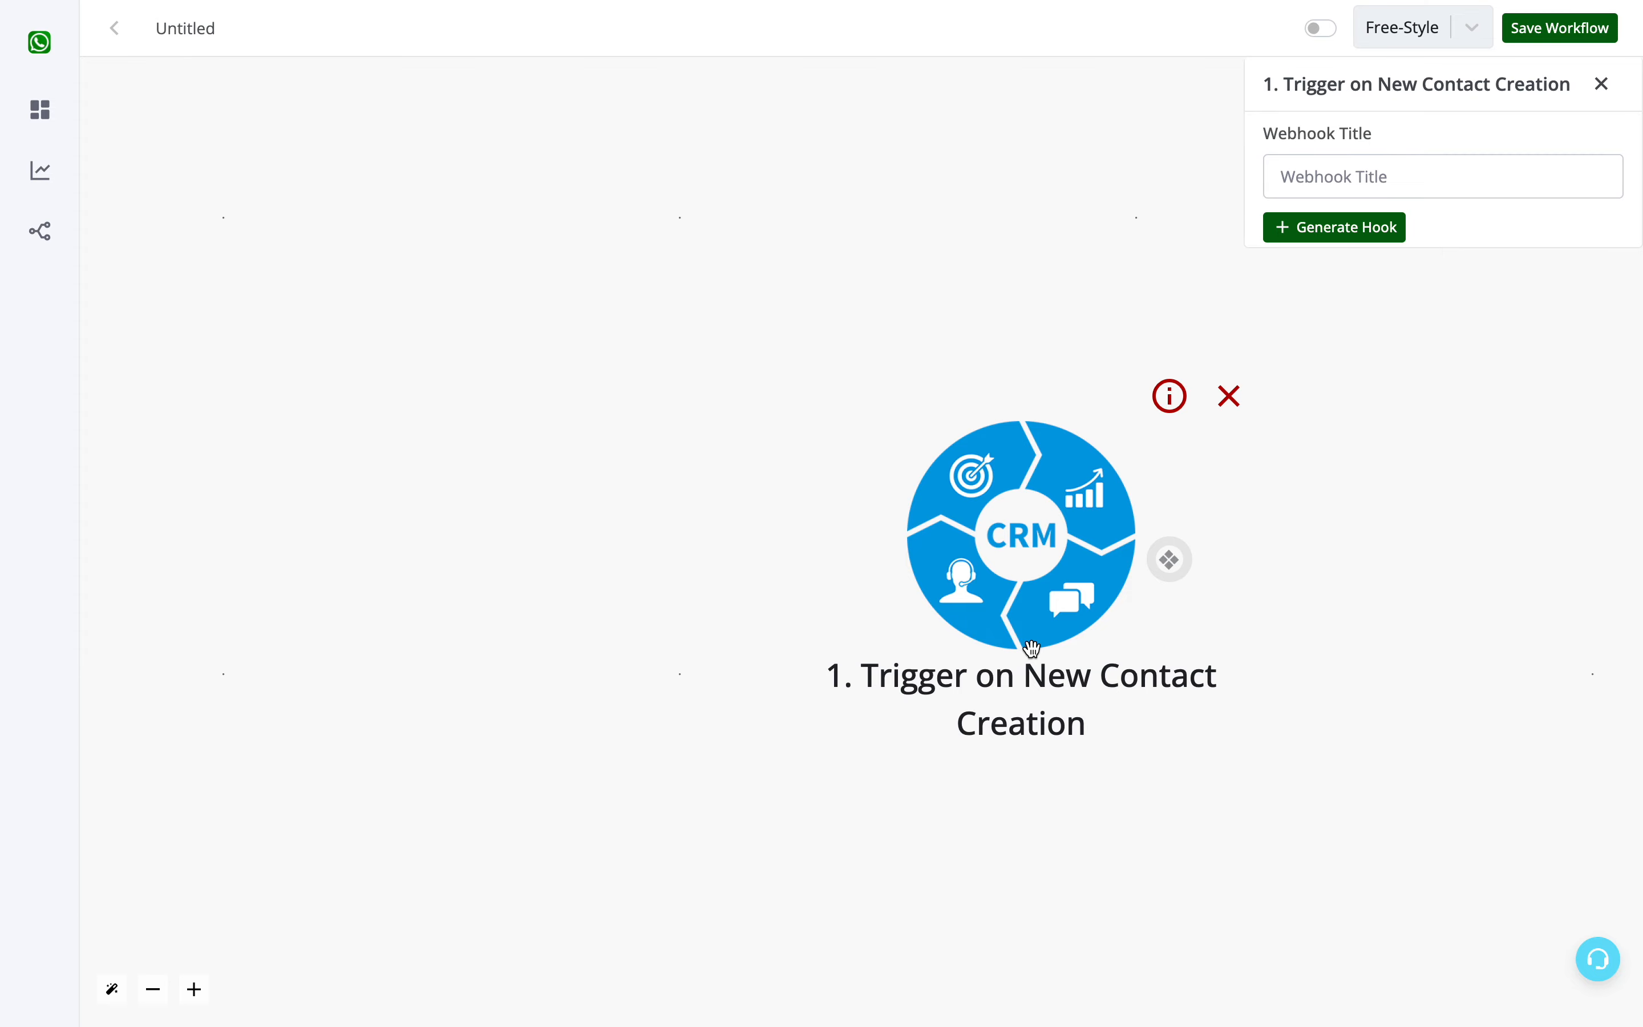
mouse_move(81, 213)
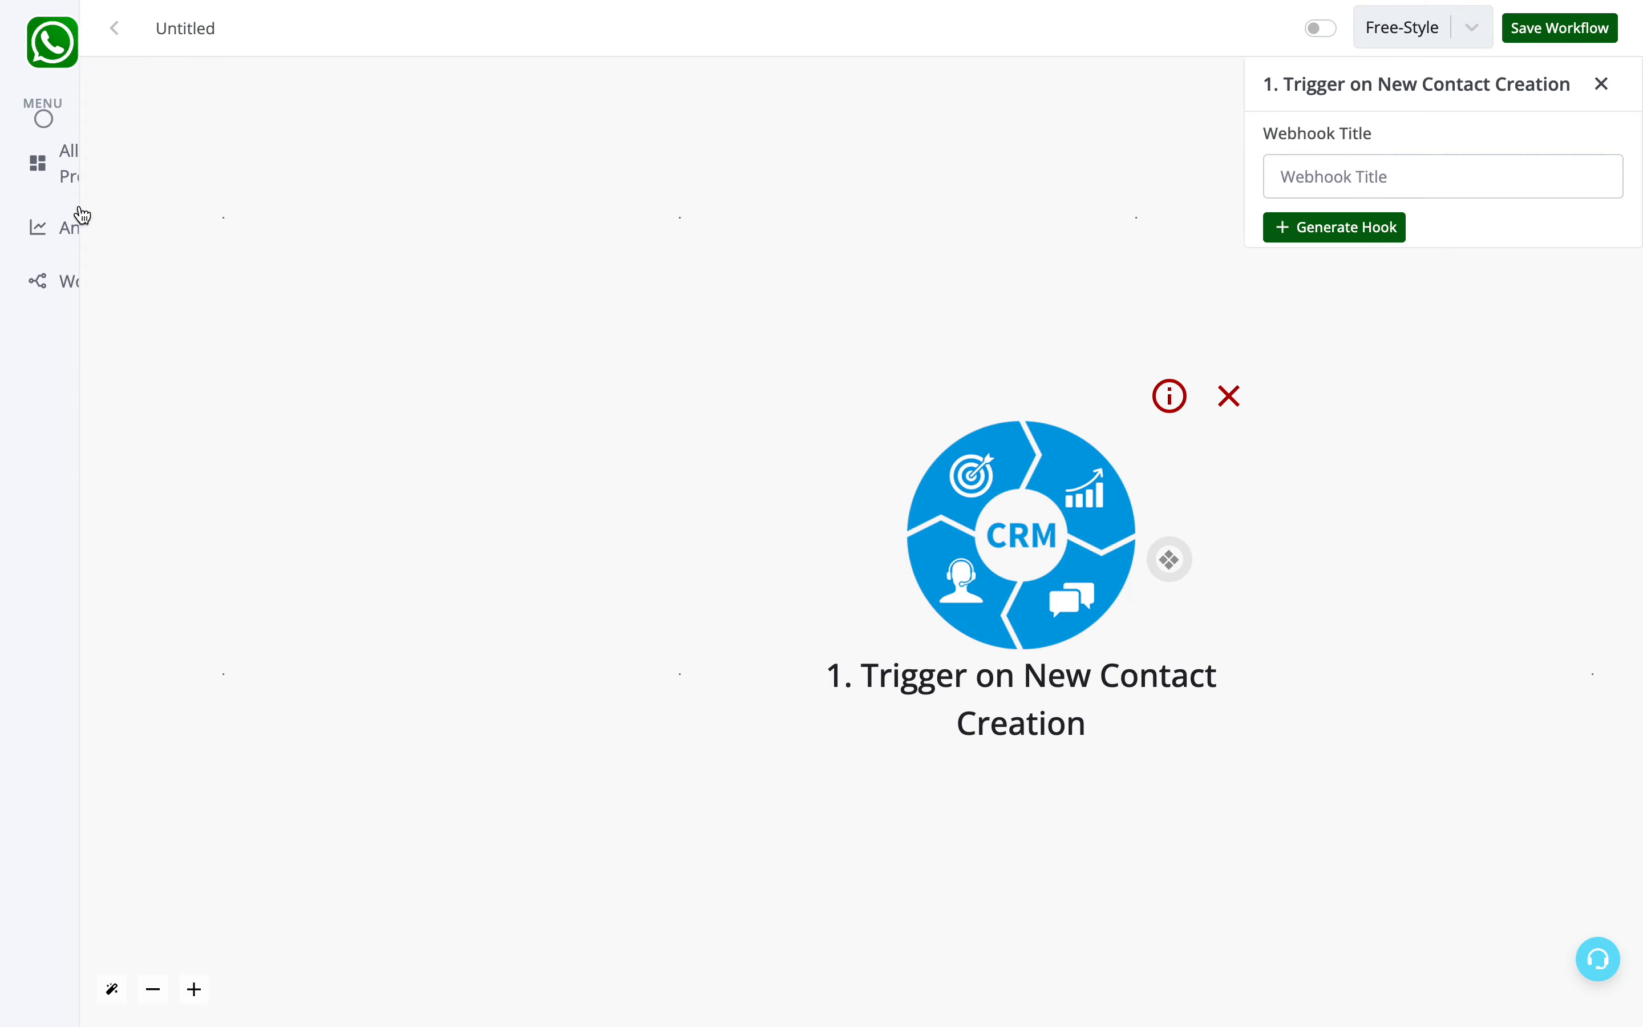